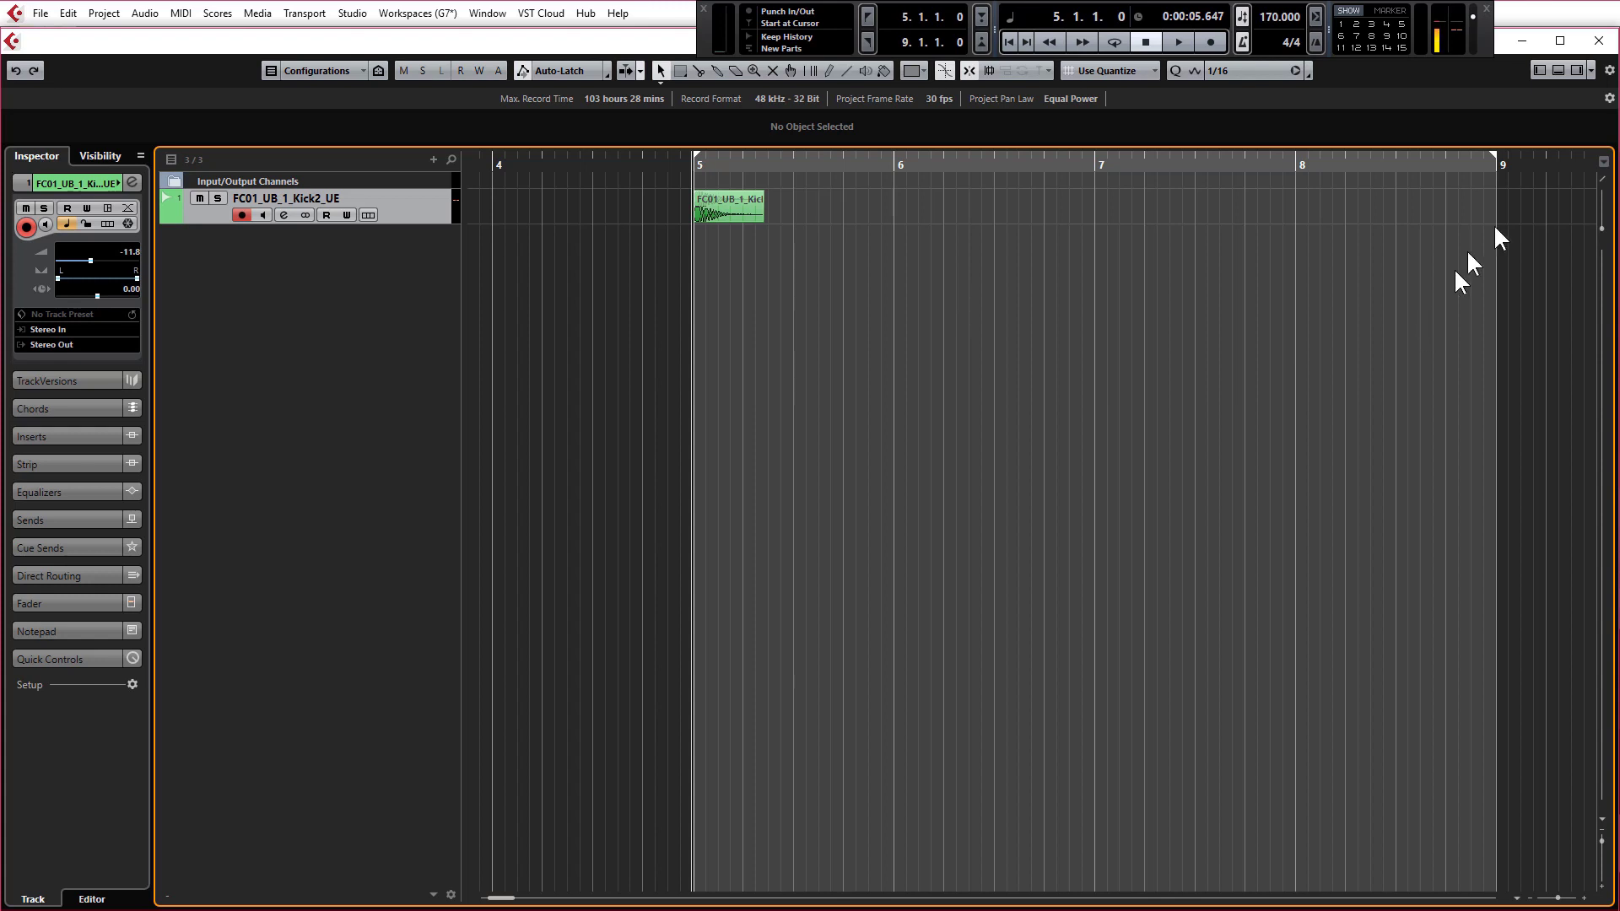
Step: Show the media browser, widen it, and open the GA ONE Library within Loops & Samples
click(1577, 69)
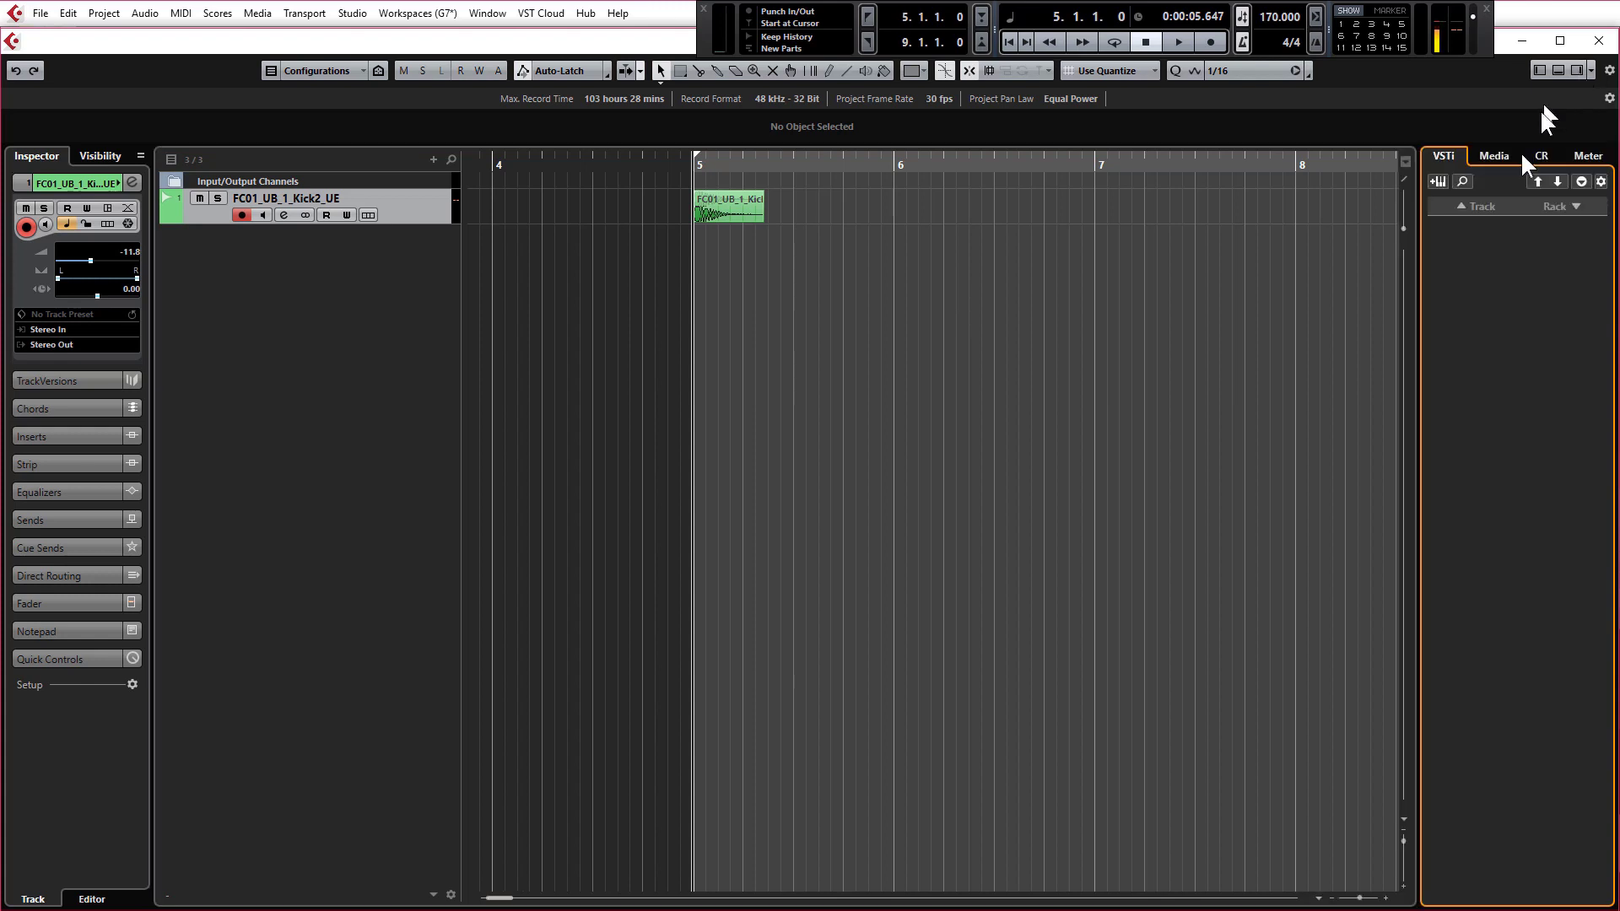
drag(1417, 322, 1314, 322)
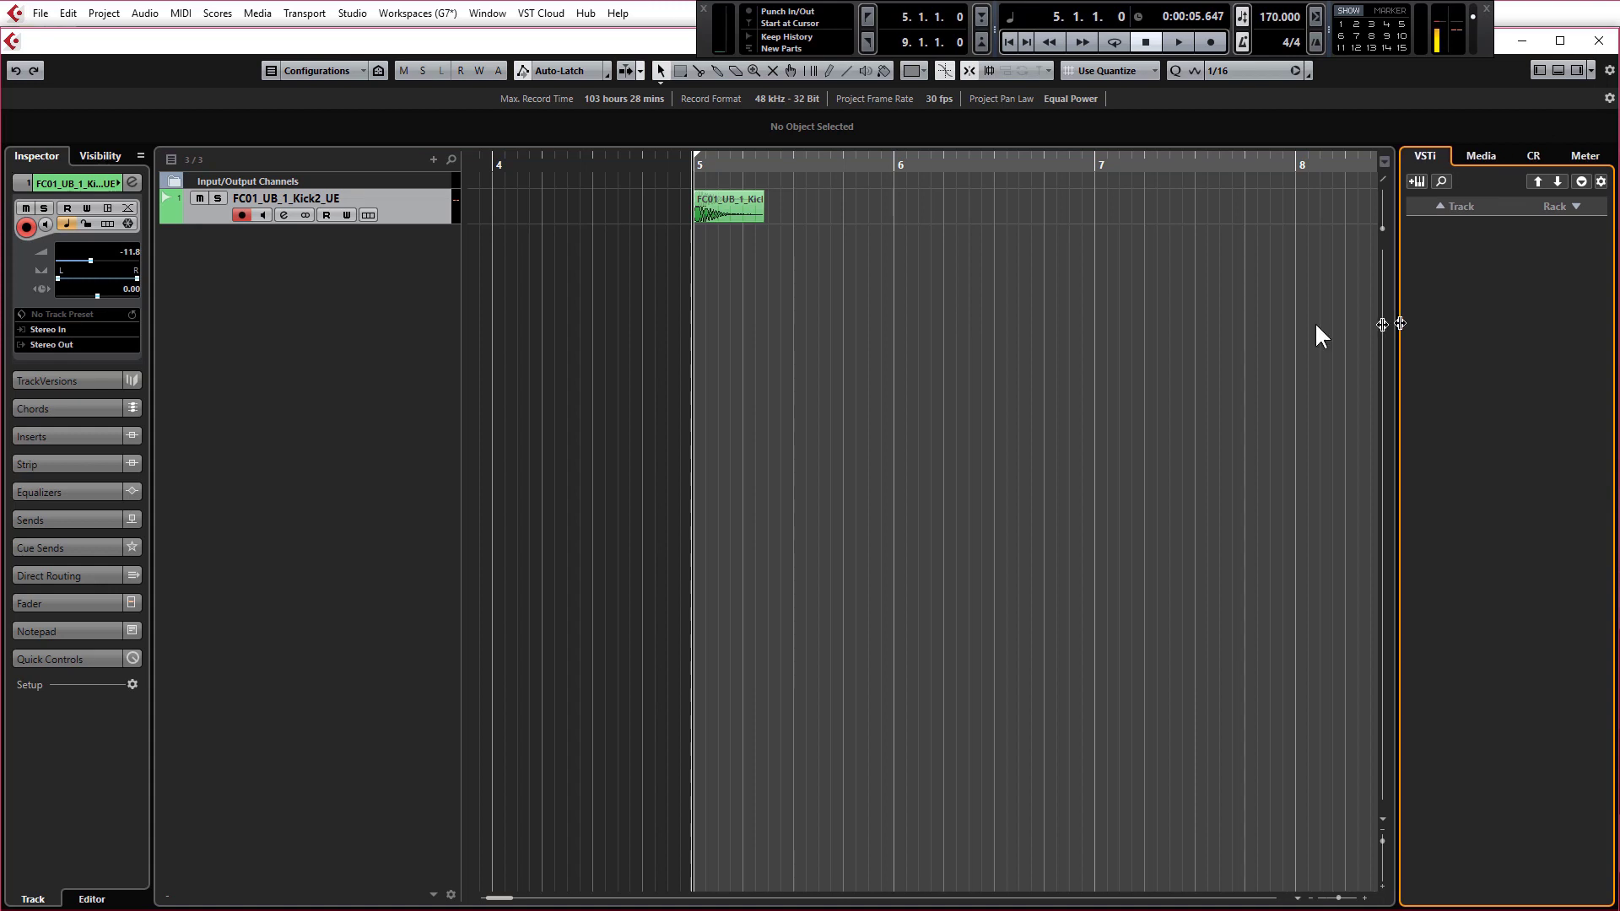
click(1382, 156)
click(1518, 291)
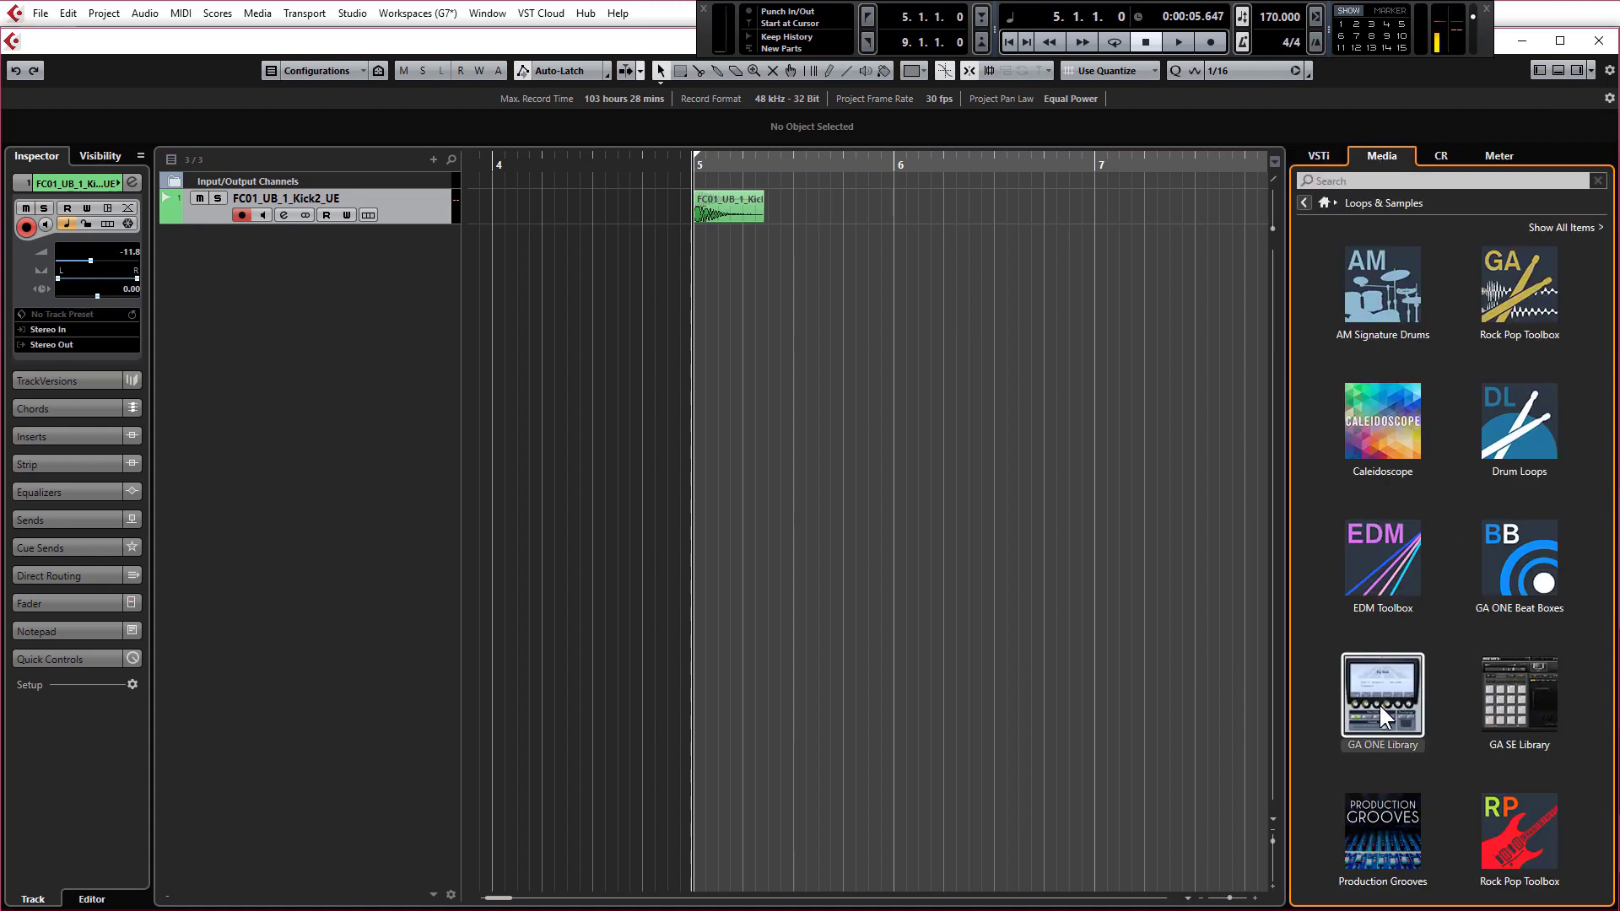
click(1379, 705)
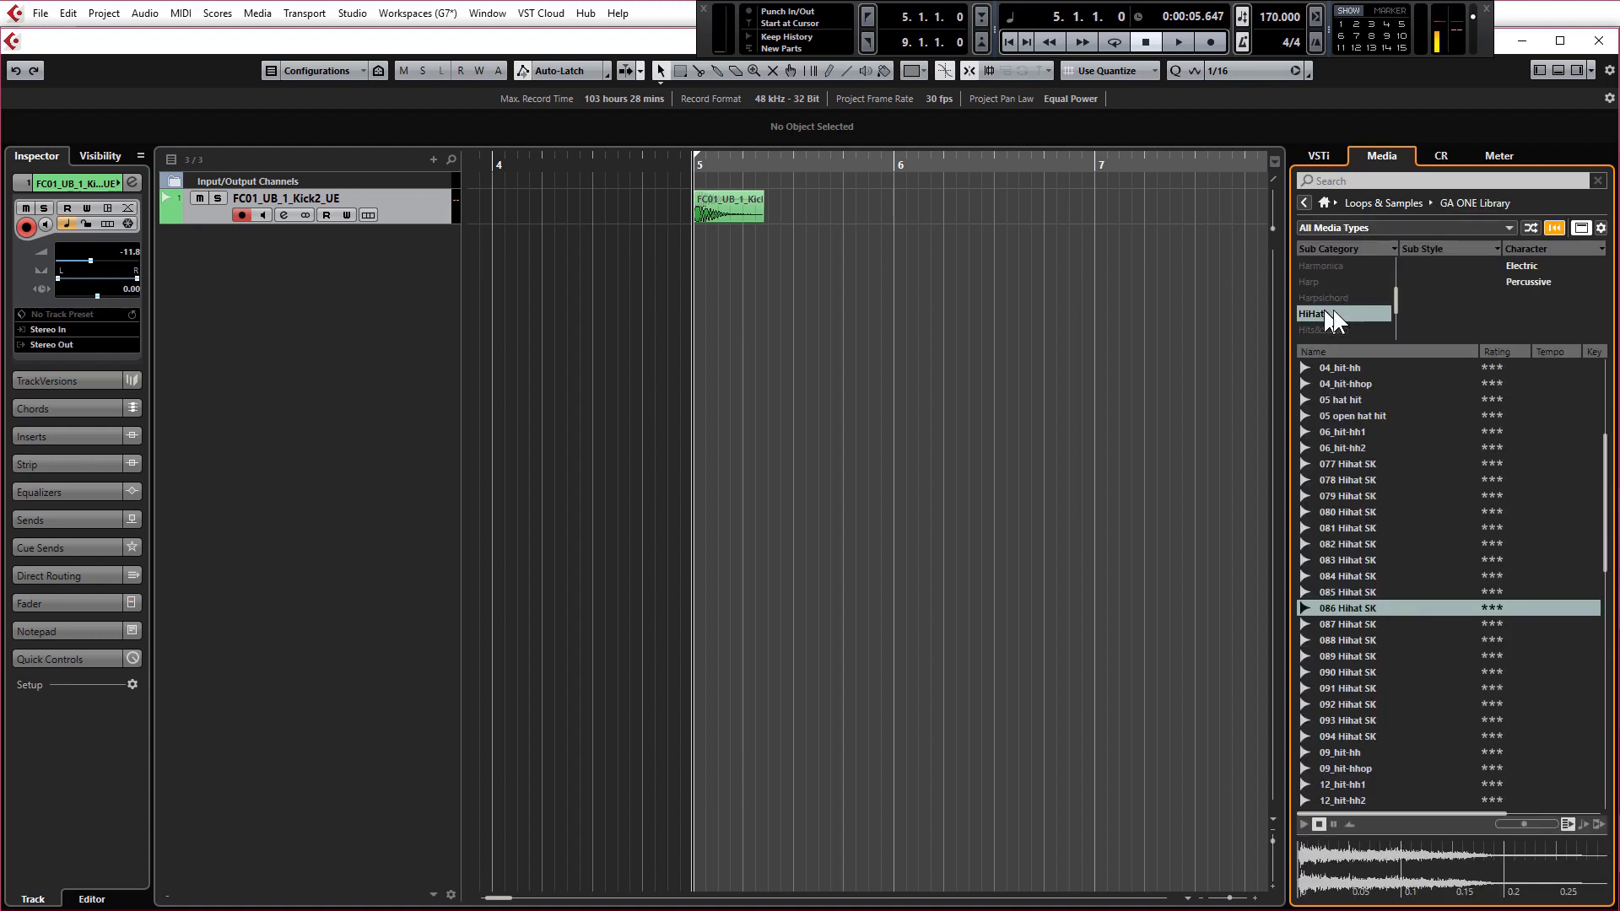
Step: Replace the HiHats filter of the GA ONE Library with the Snare Drum sub category
click(1547, 230)
scroll(1326, 291, down, 4)
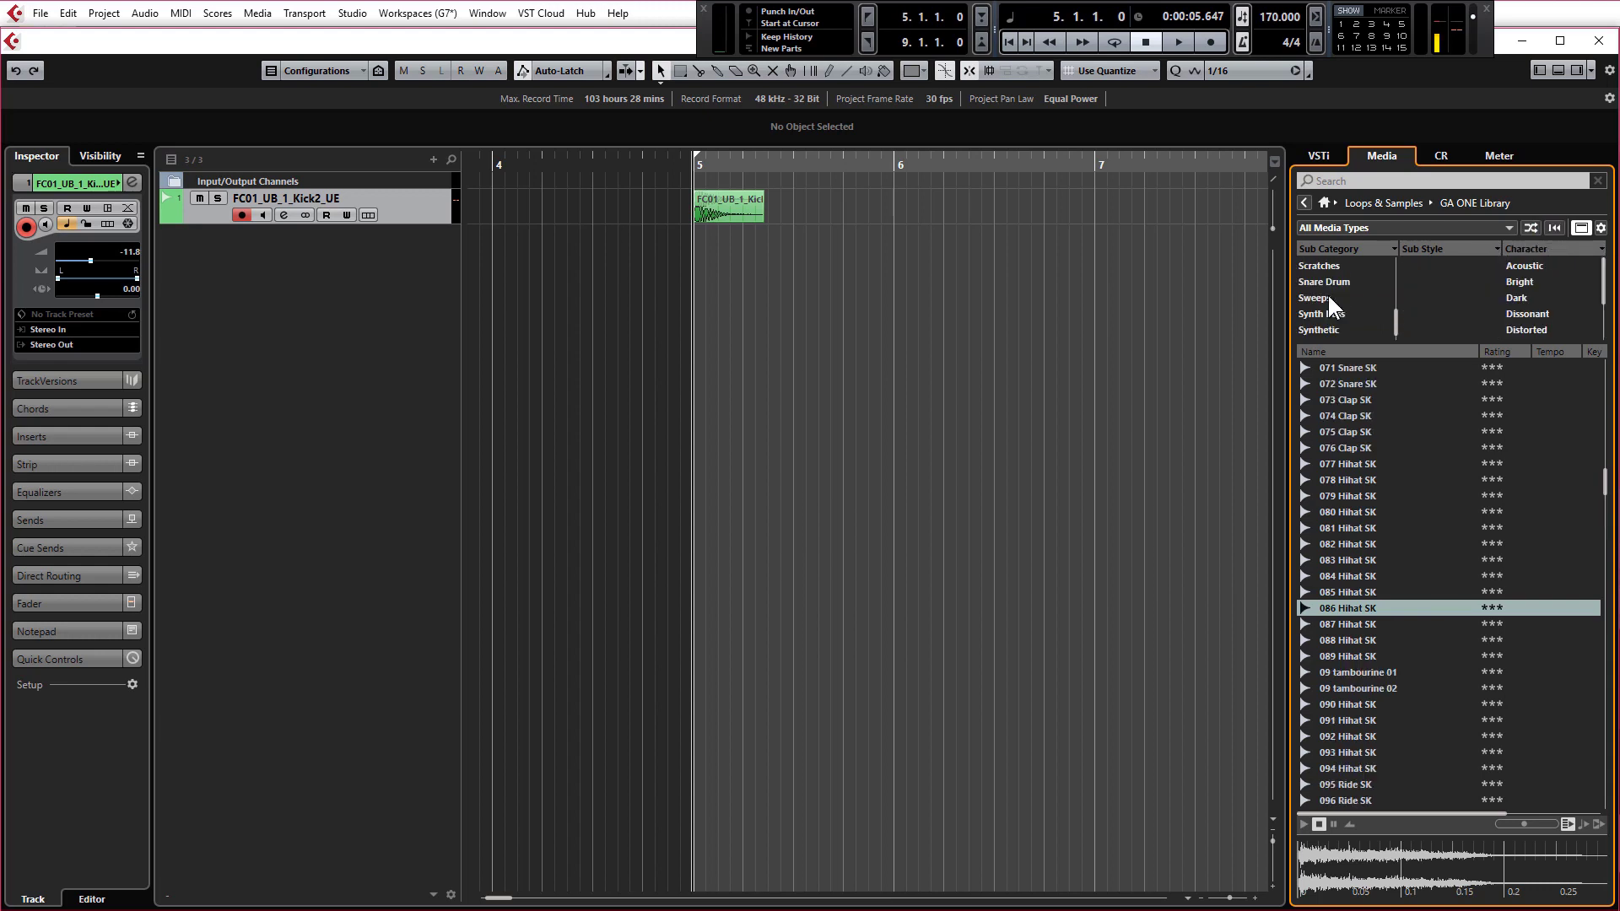
click(1324, 281)
Step: Audition several snare samples between 011 Construction Kit 03 SK and 04_hit-snare, ending on 027 Construction Kit 09 SK
click(1363, 641)
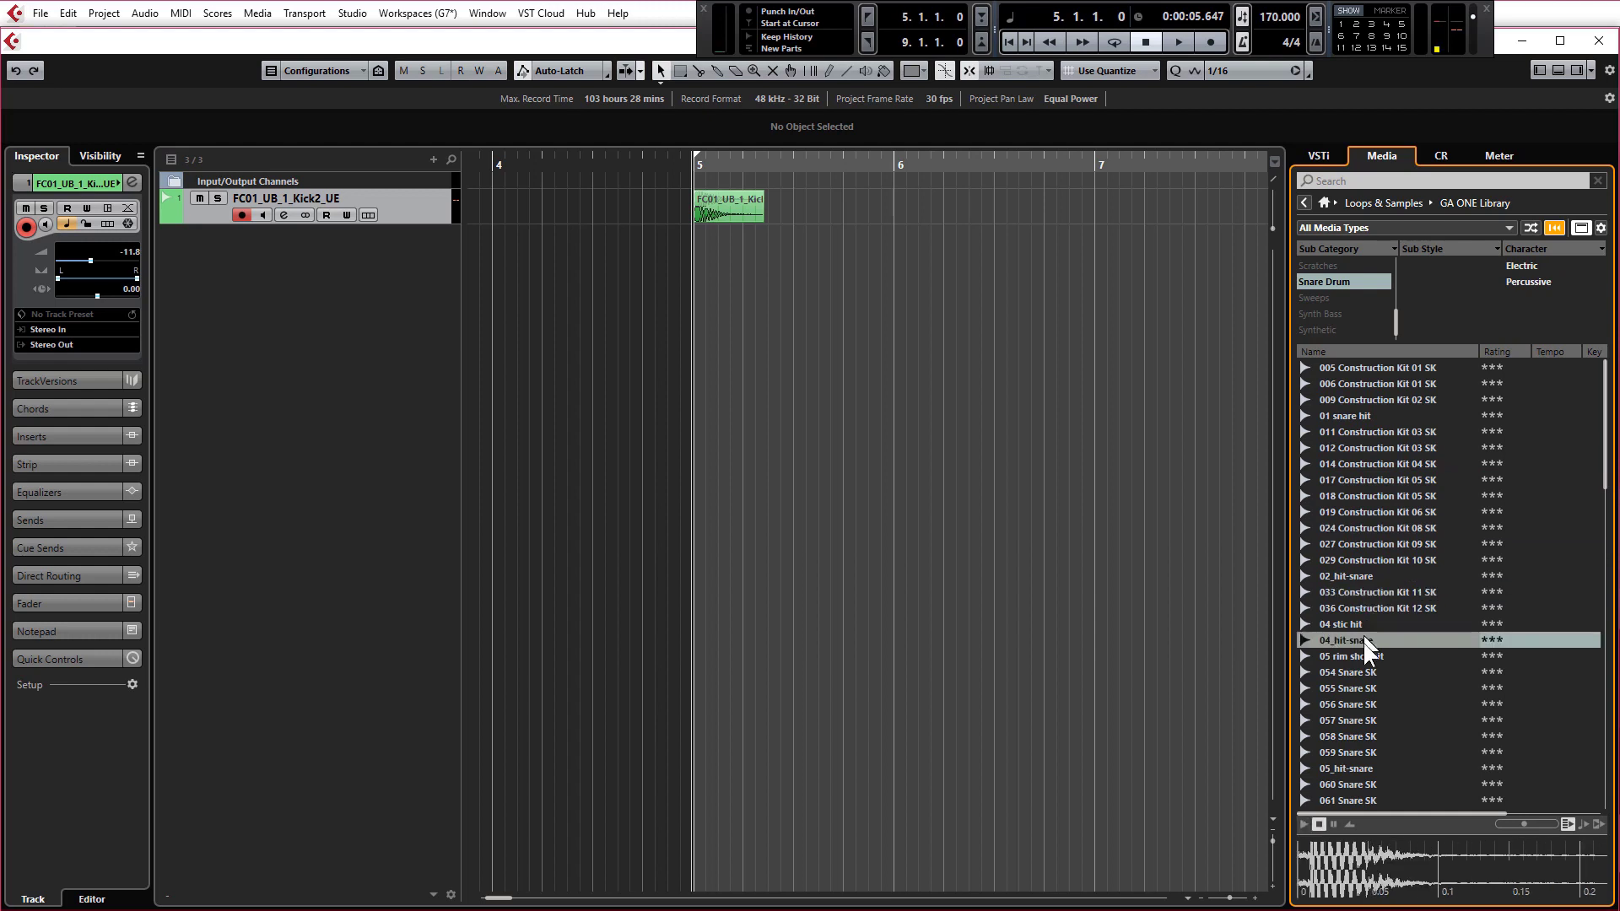
click(1356, 592)
click(1357, 560)
click(1360, 545)
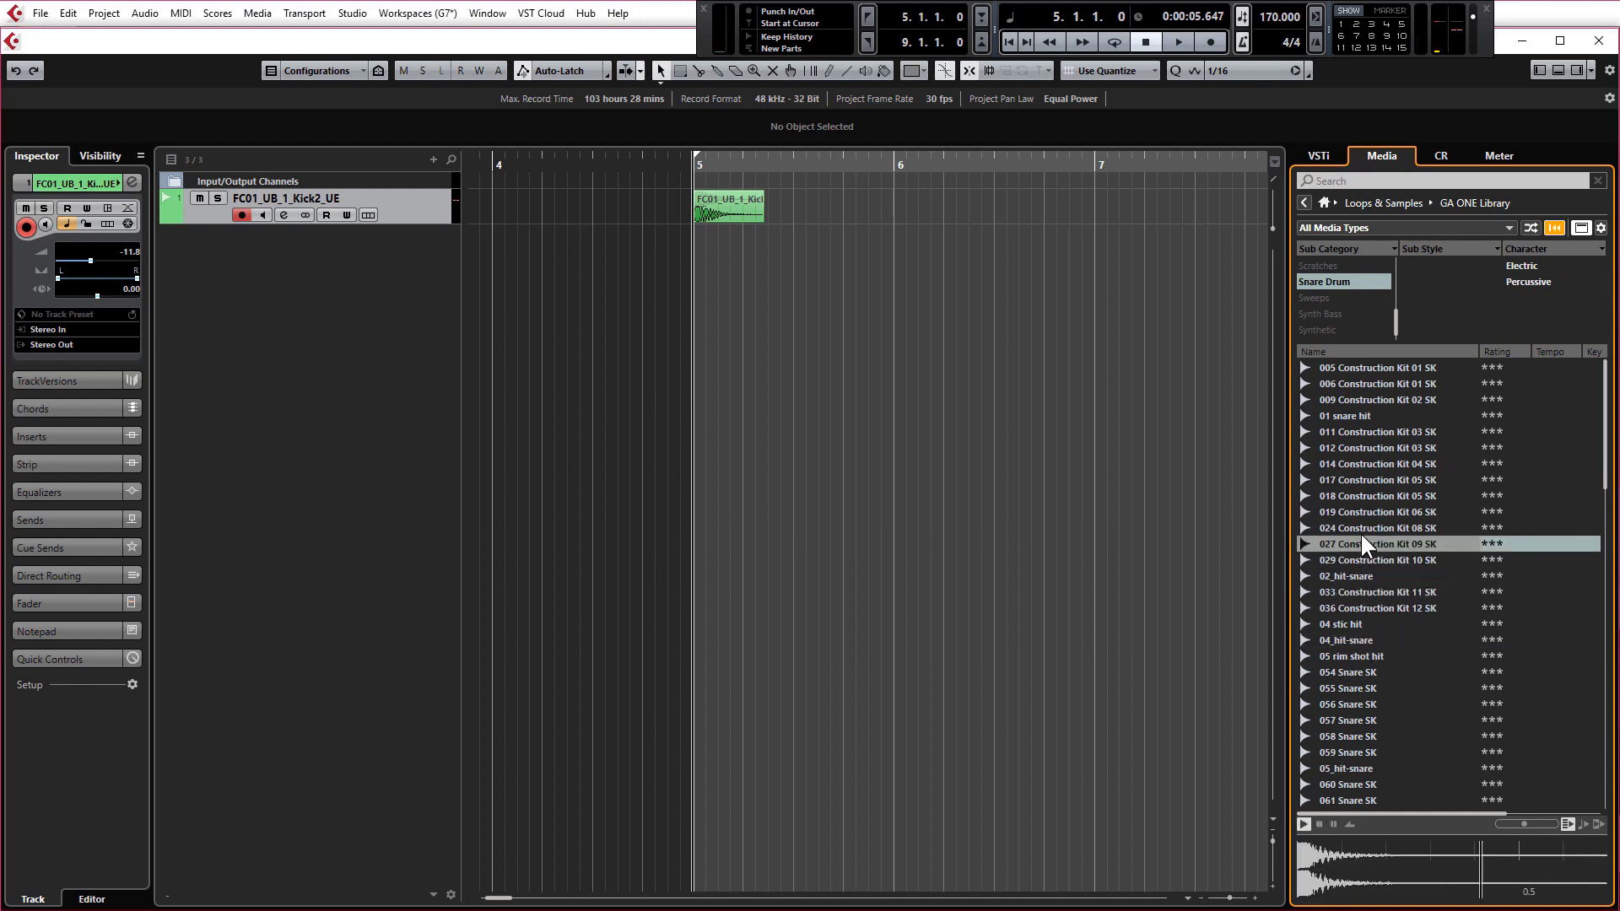
click(1360, 529)
click(1365, 542)
click(1385, 478)
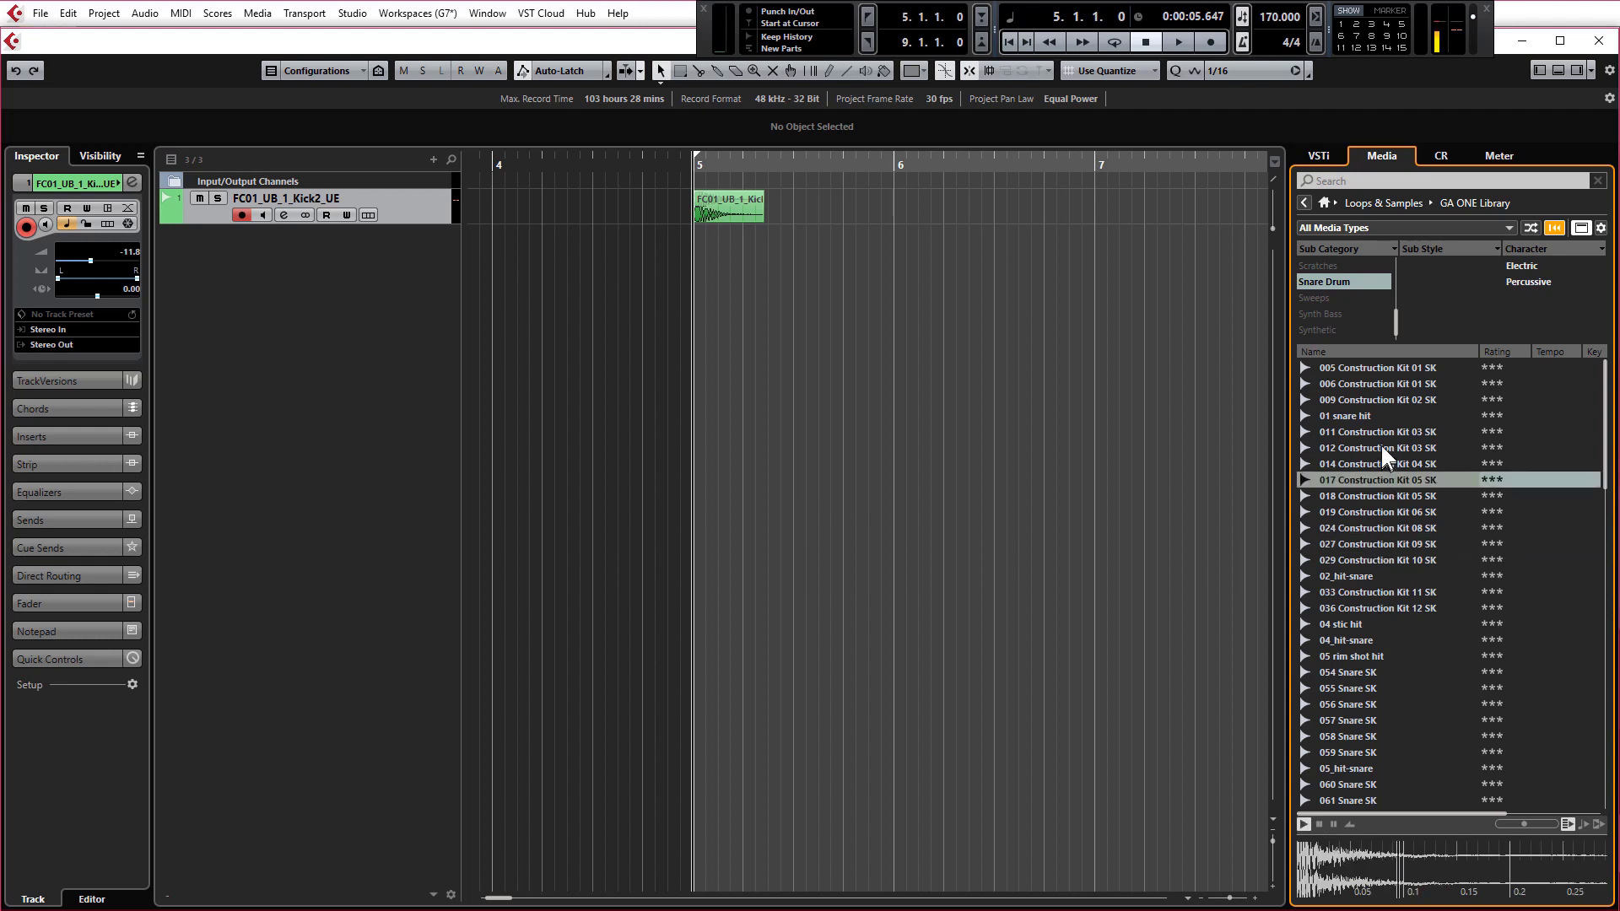
click(1380, 445)
click(1383, 527)
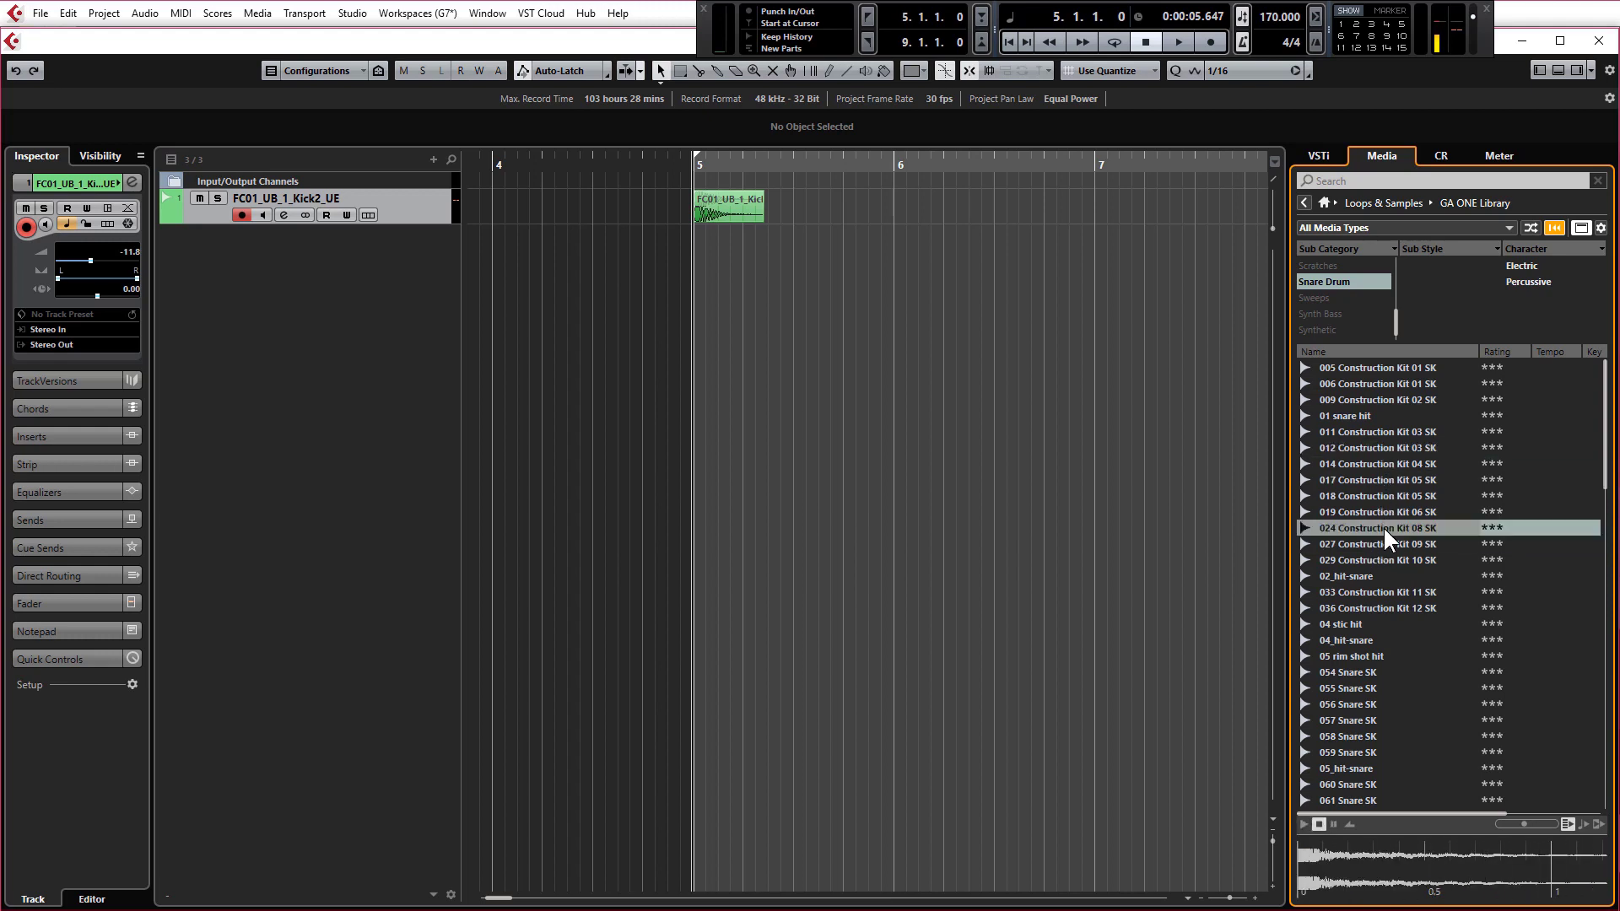
click(1387, 545)
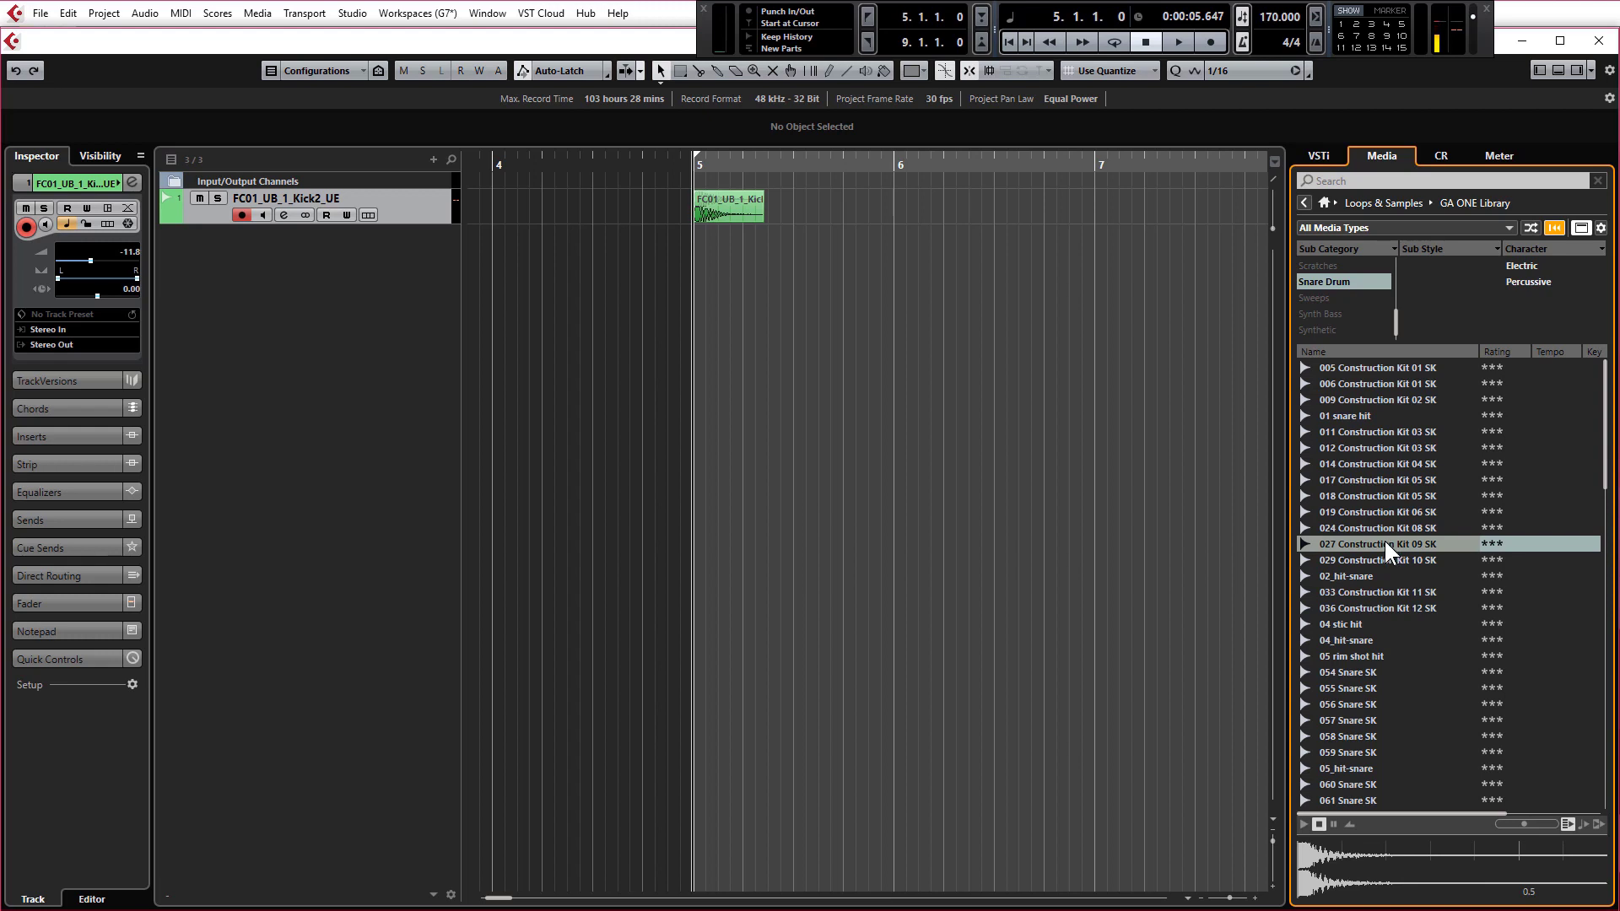
Step: Place 027 Construction Kit 09 SK at 5.2.1 and 5.4.1 on a new track and lower its volume to -12.5 during playback
drag(1385, 540, 712, 252)
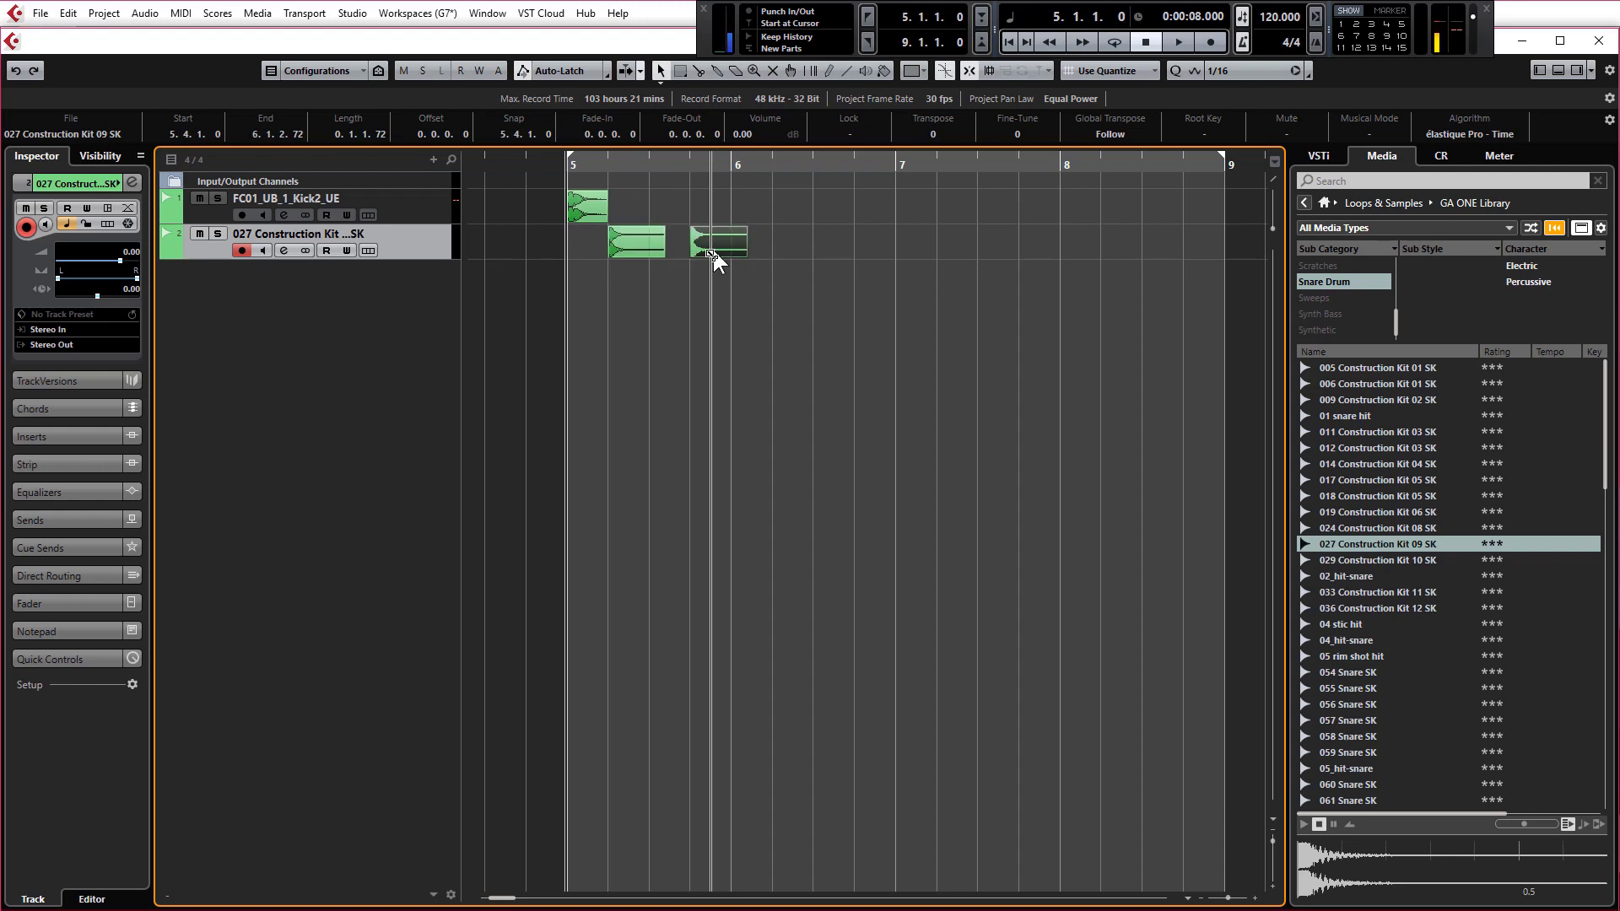
key(space)
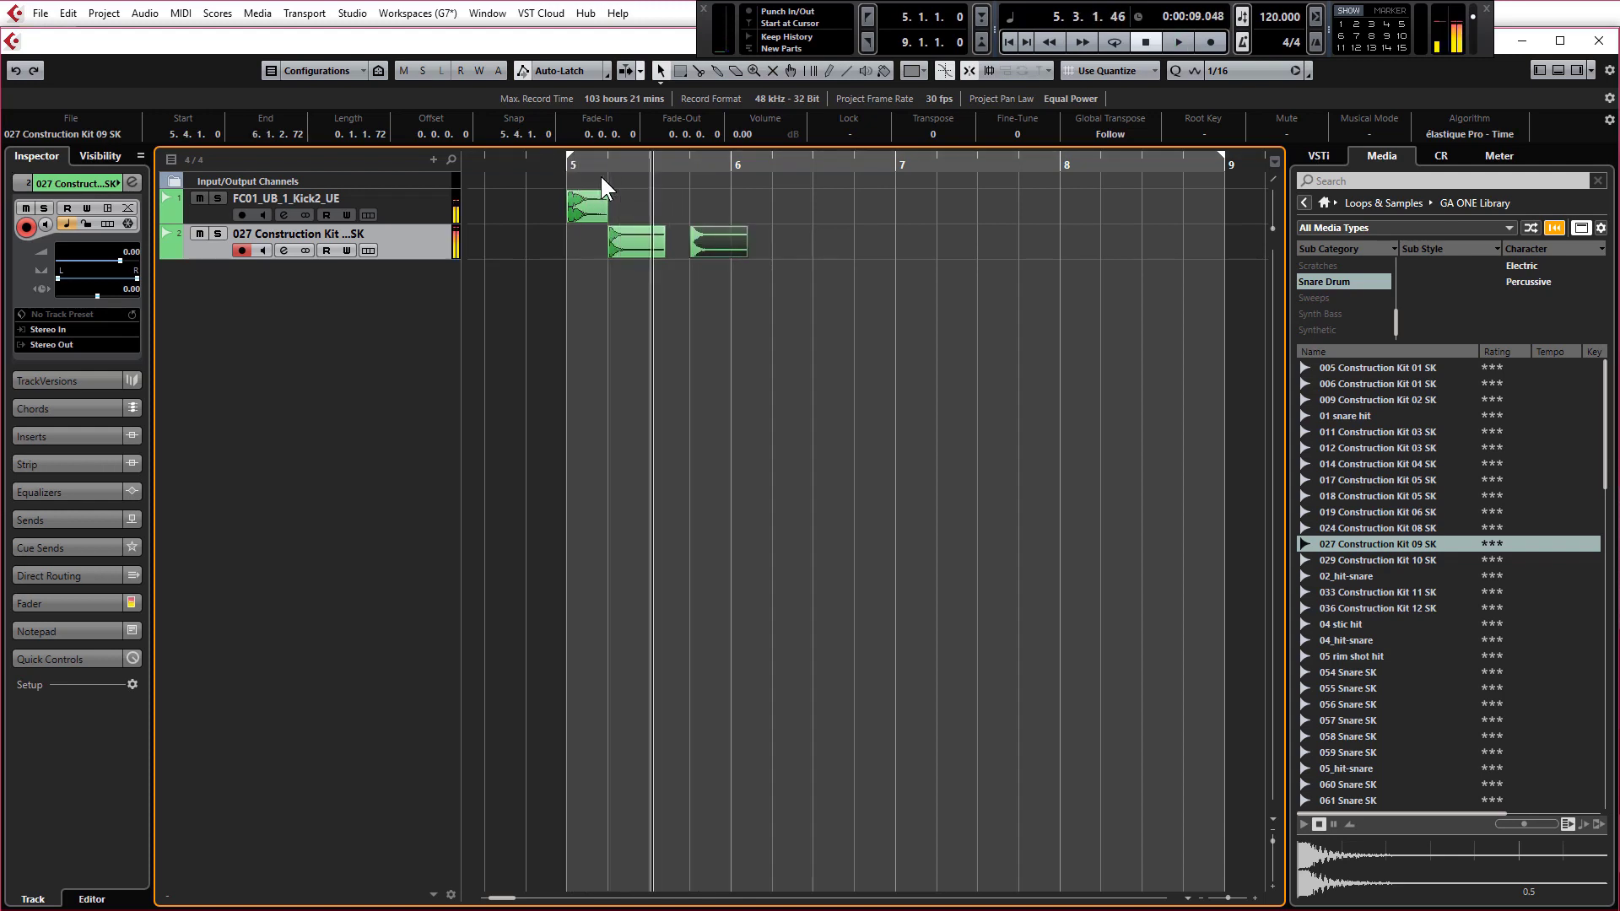
drag(119, 260, 88, 261)
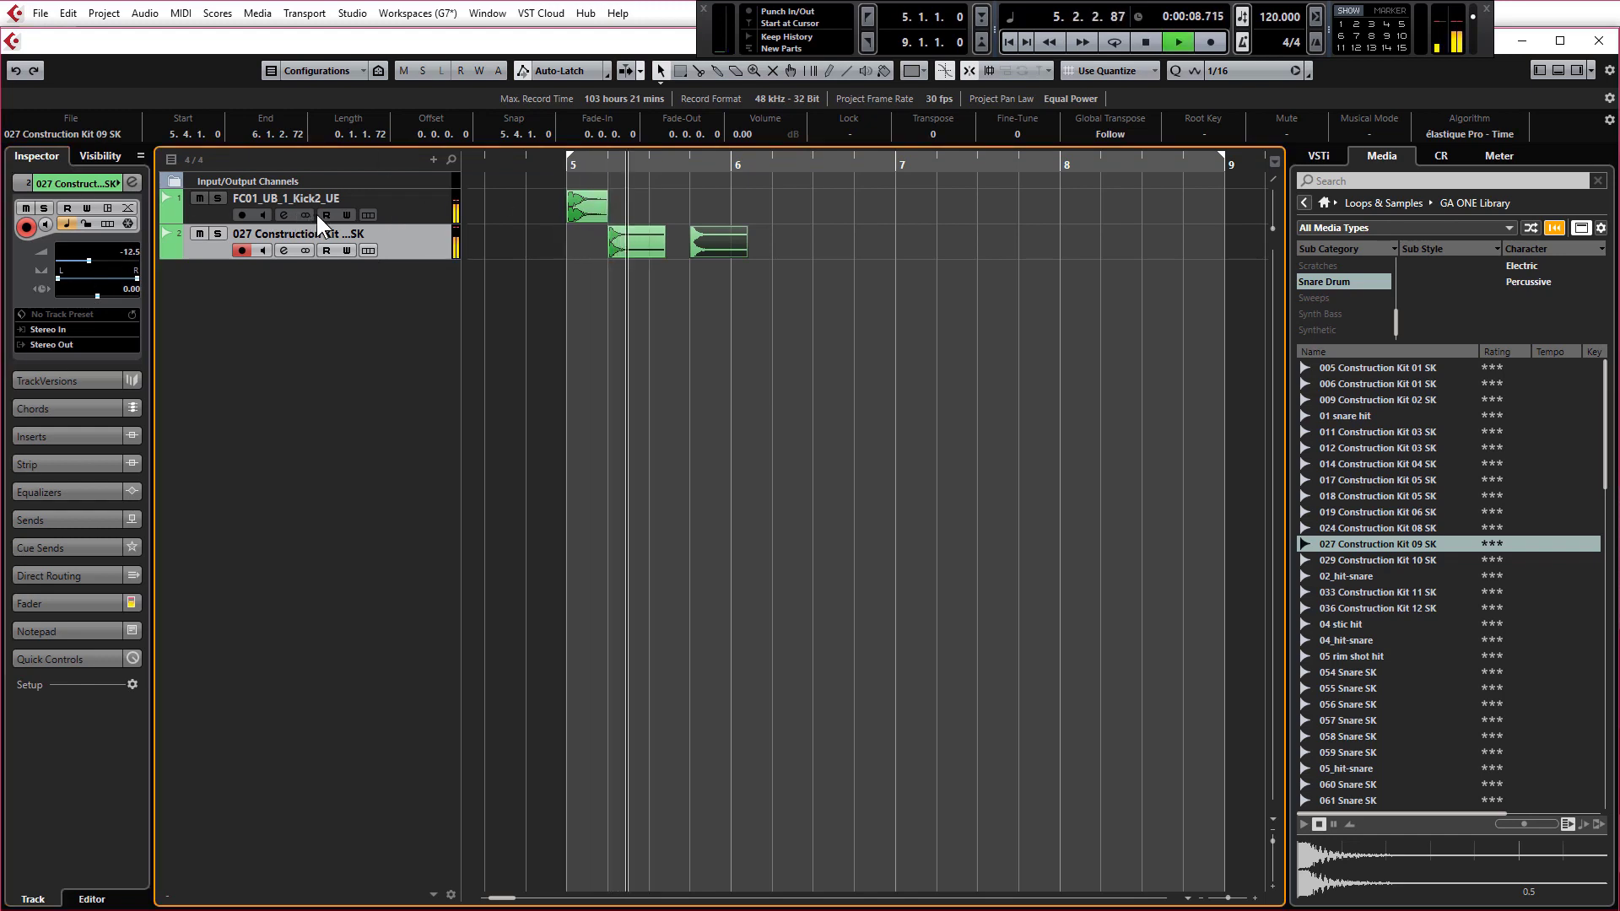
key(space)
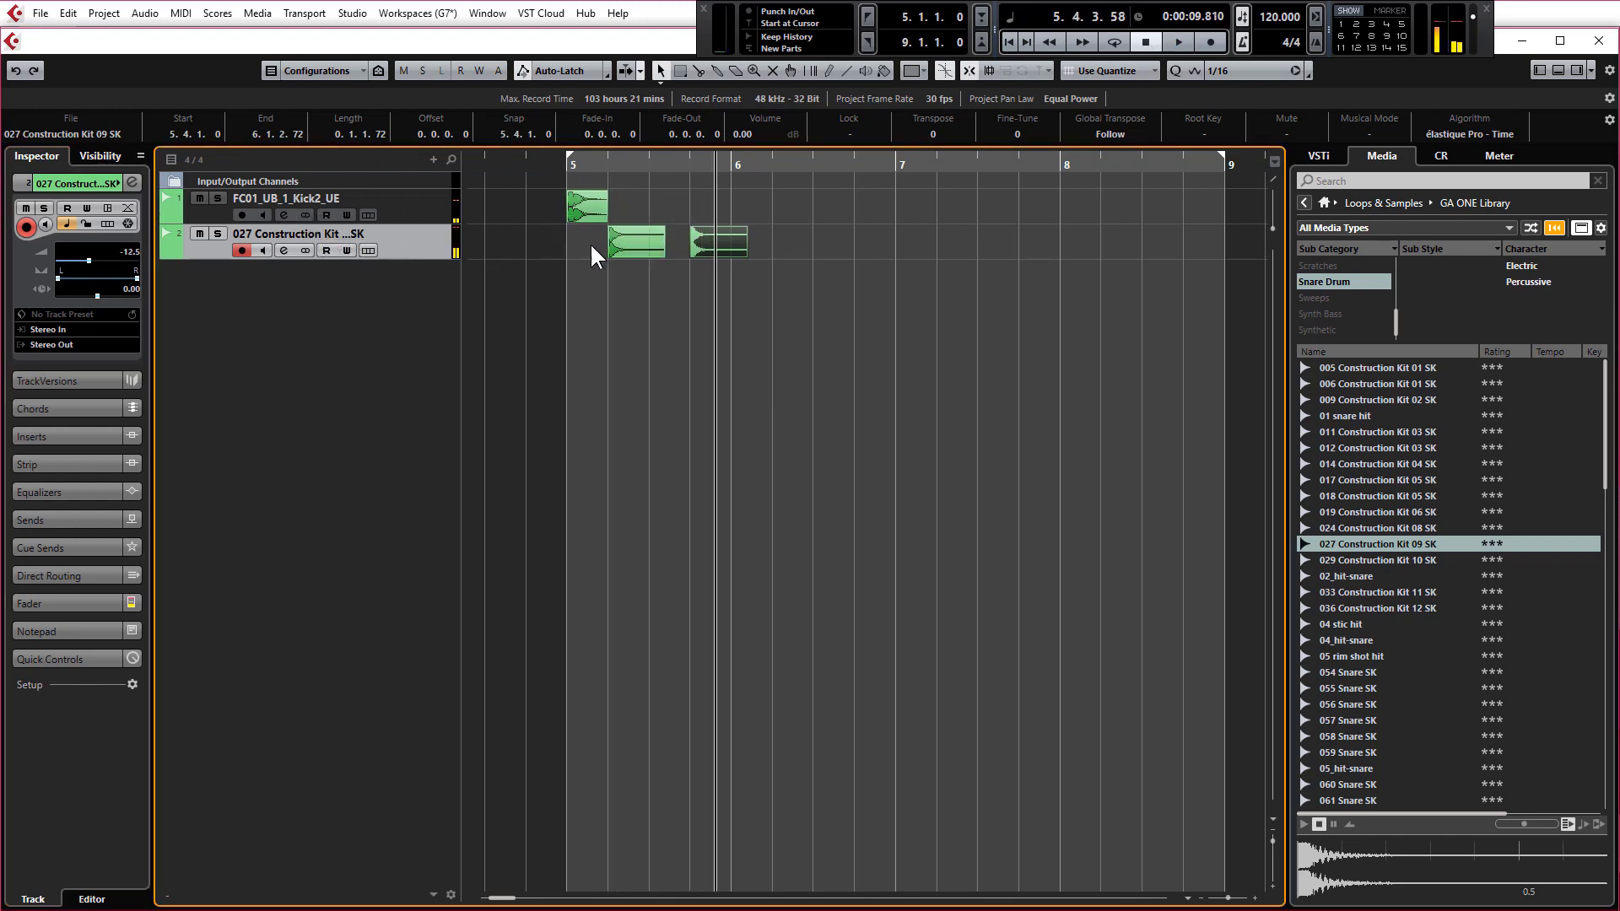
Step: Mute the snare track and try repeating the kick on every beat of bar 5, playing it back
drag(588, 246, 744, 247)
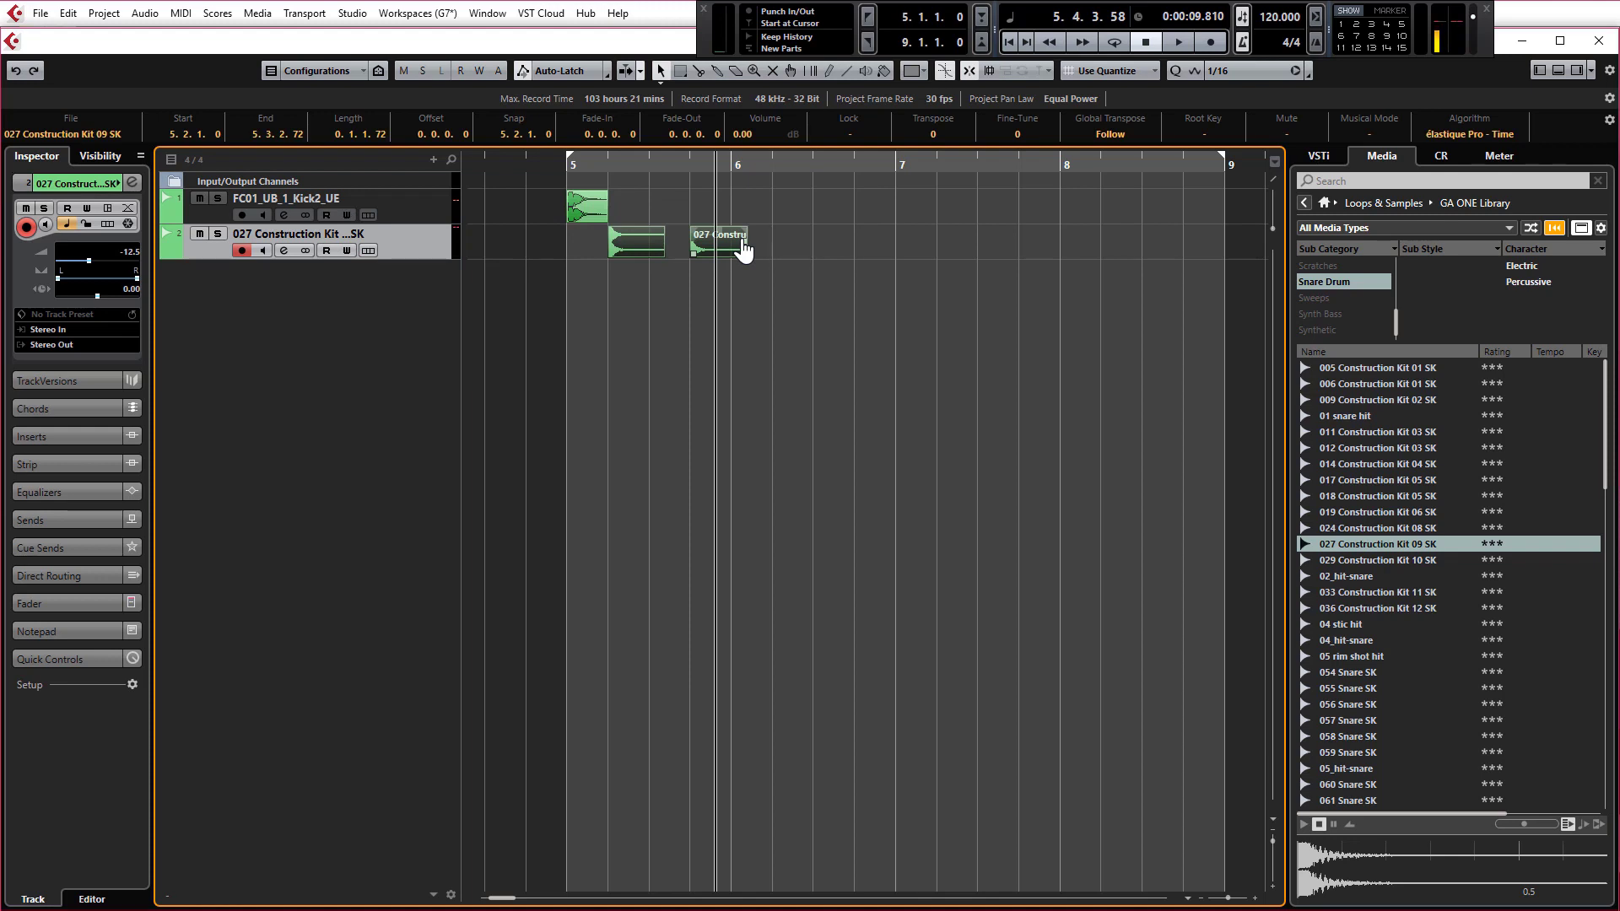
click(199, 234)
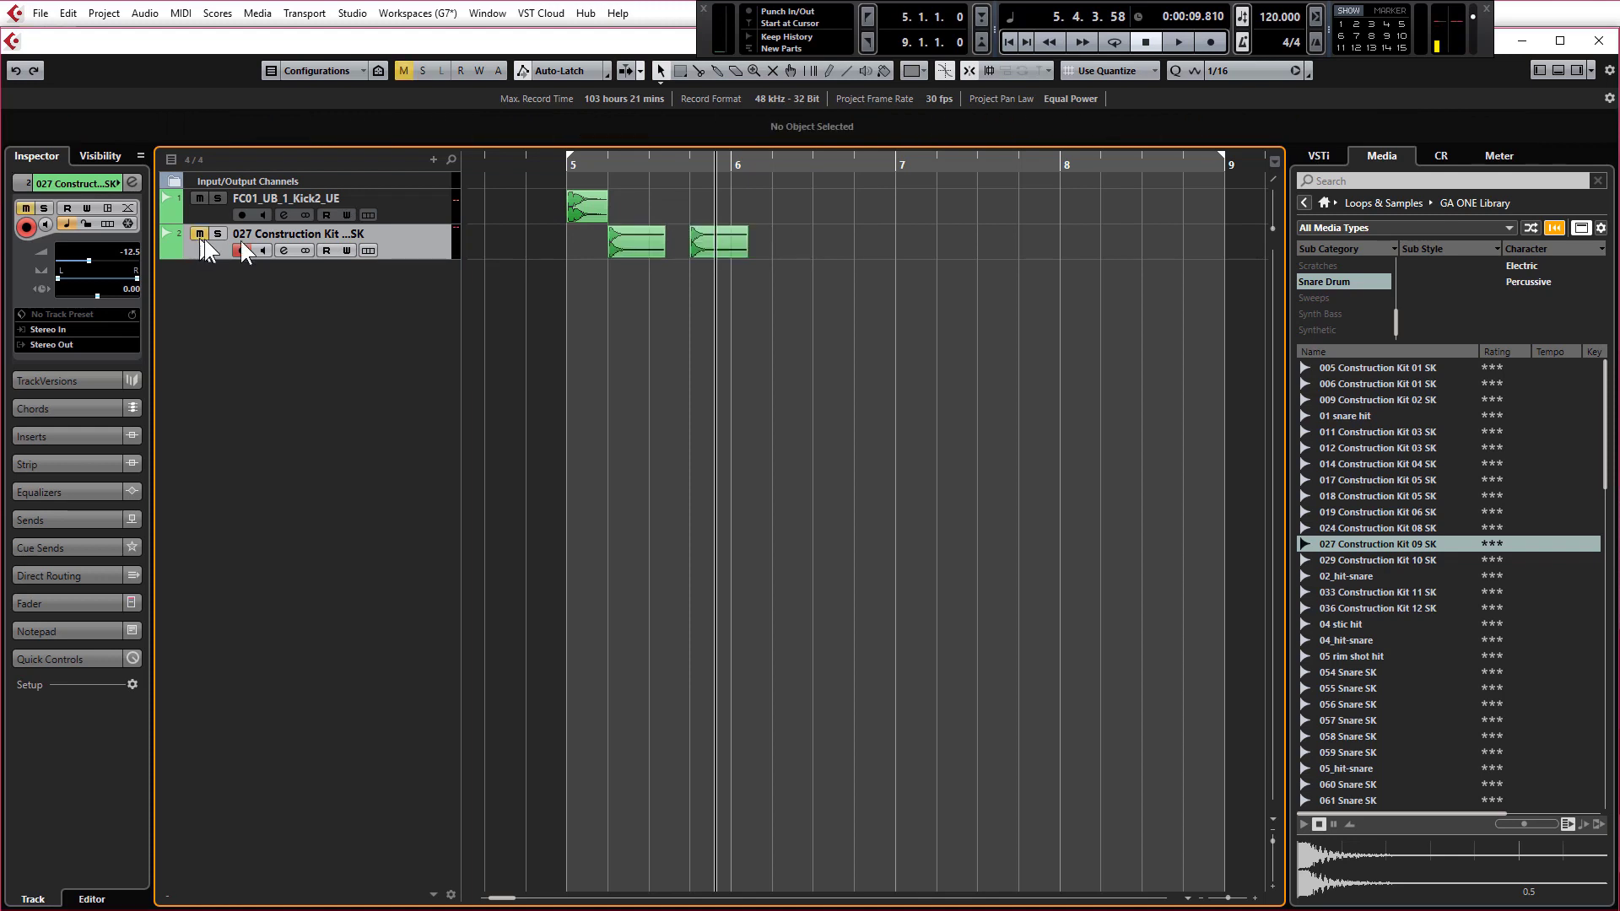
click(567, 169)
click(588, 204)
key(ctrl+d)
alt+drag(628, 206, 667, 211)
key(ctrl+d)
key(space)
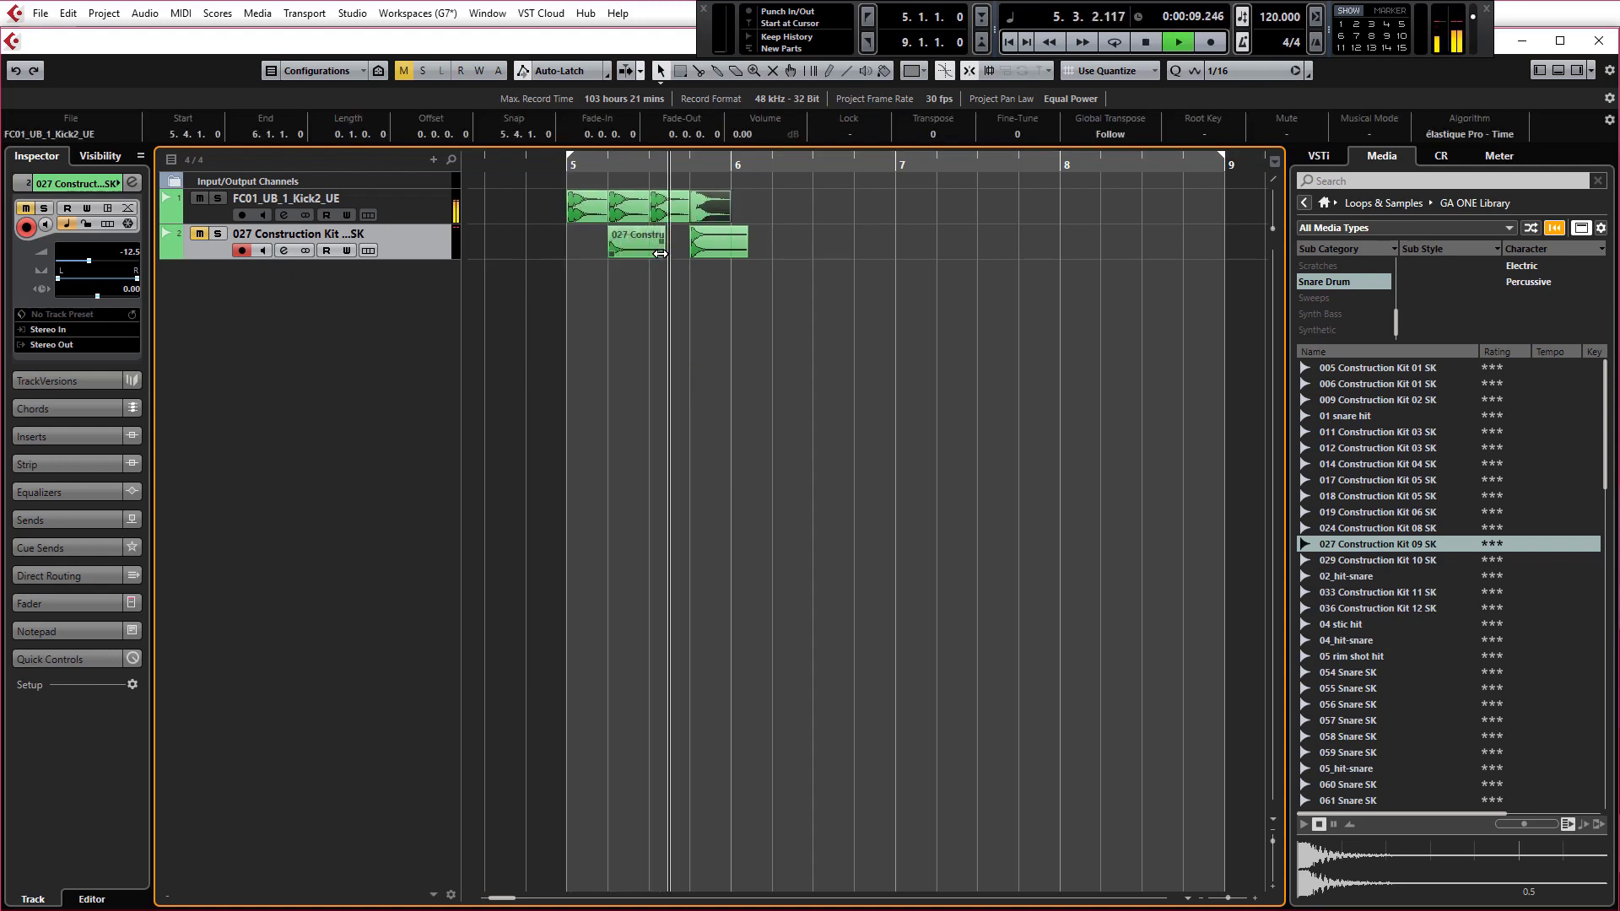
key(space)
Step: Undo the kick duplicates, copy the kick to every second beat from 5.3 to 7.3, and play the pattern
key(ctrl+z)
key(ctrl+z)
key(ctrl+z)
alt+drag(591, 213, 843, 213)
click(563, 162)
key(space)
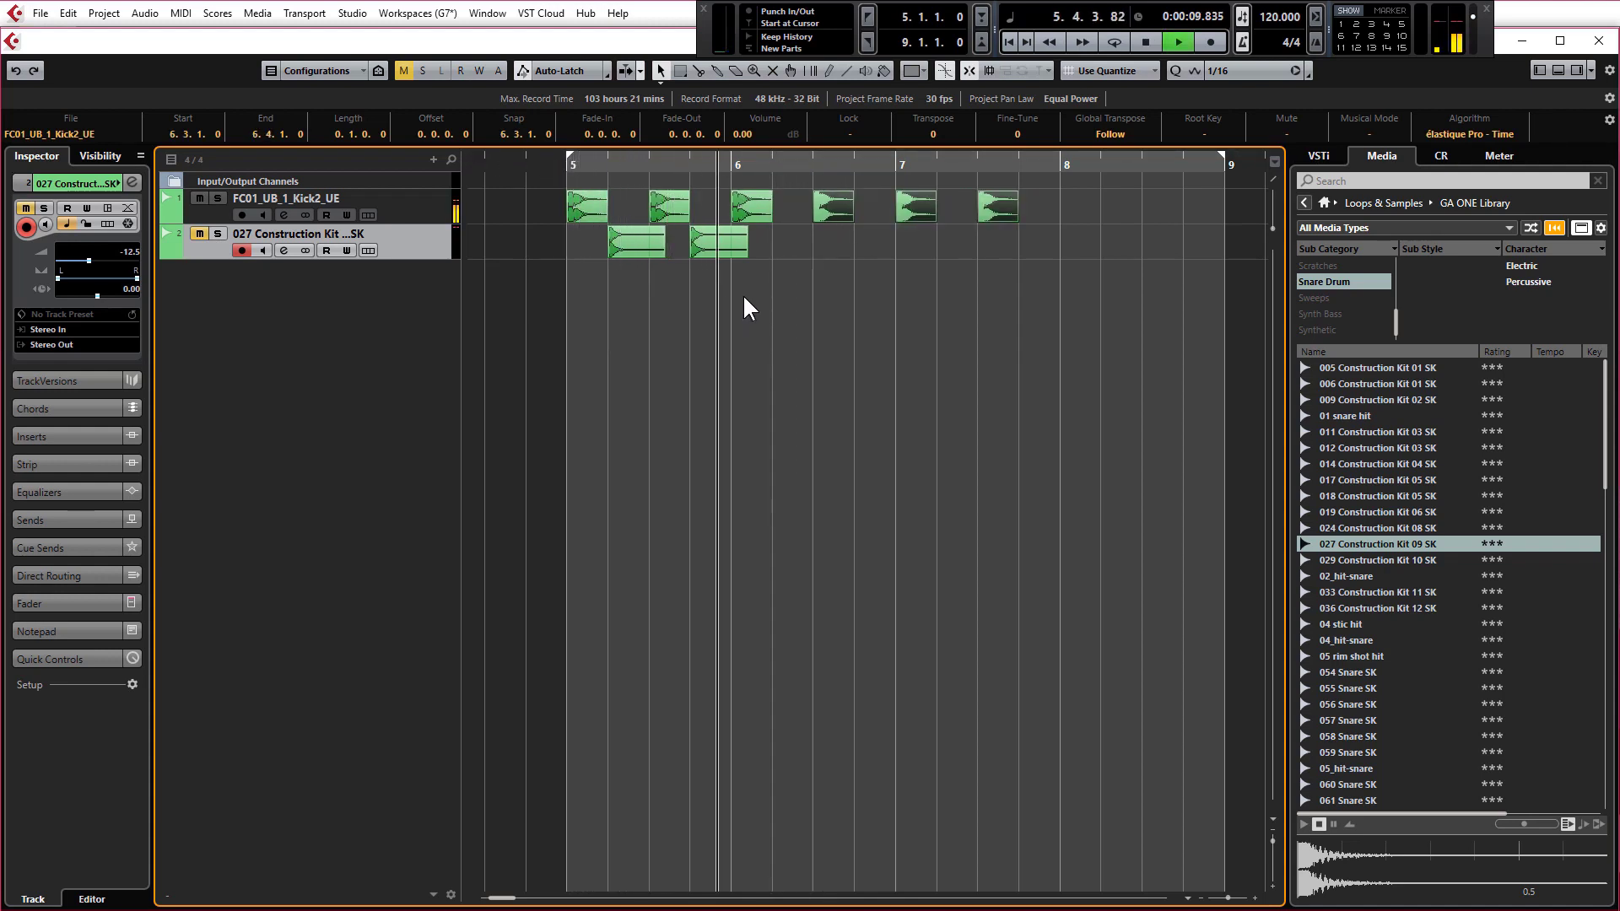
key(space)
Step: Set the project tempo to 170 BPM
click(574, 291)
key(h)
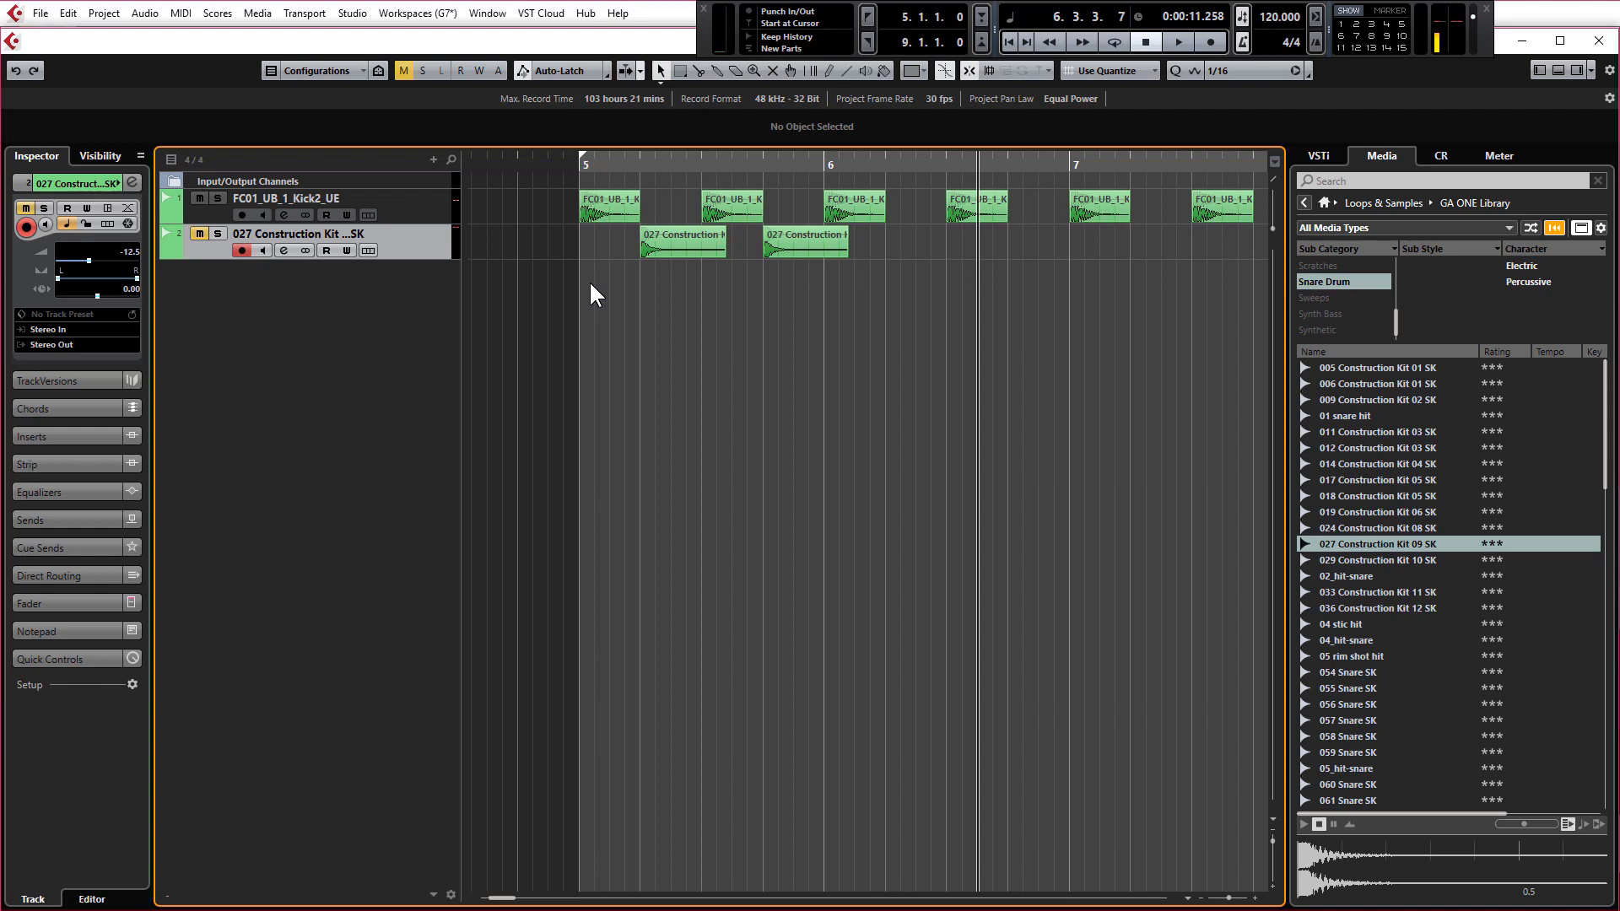
scroll(579, 268, down, 3)
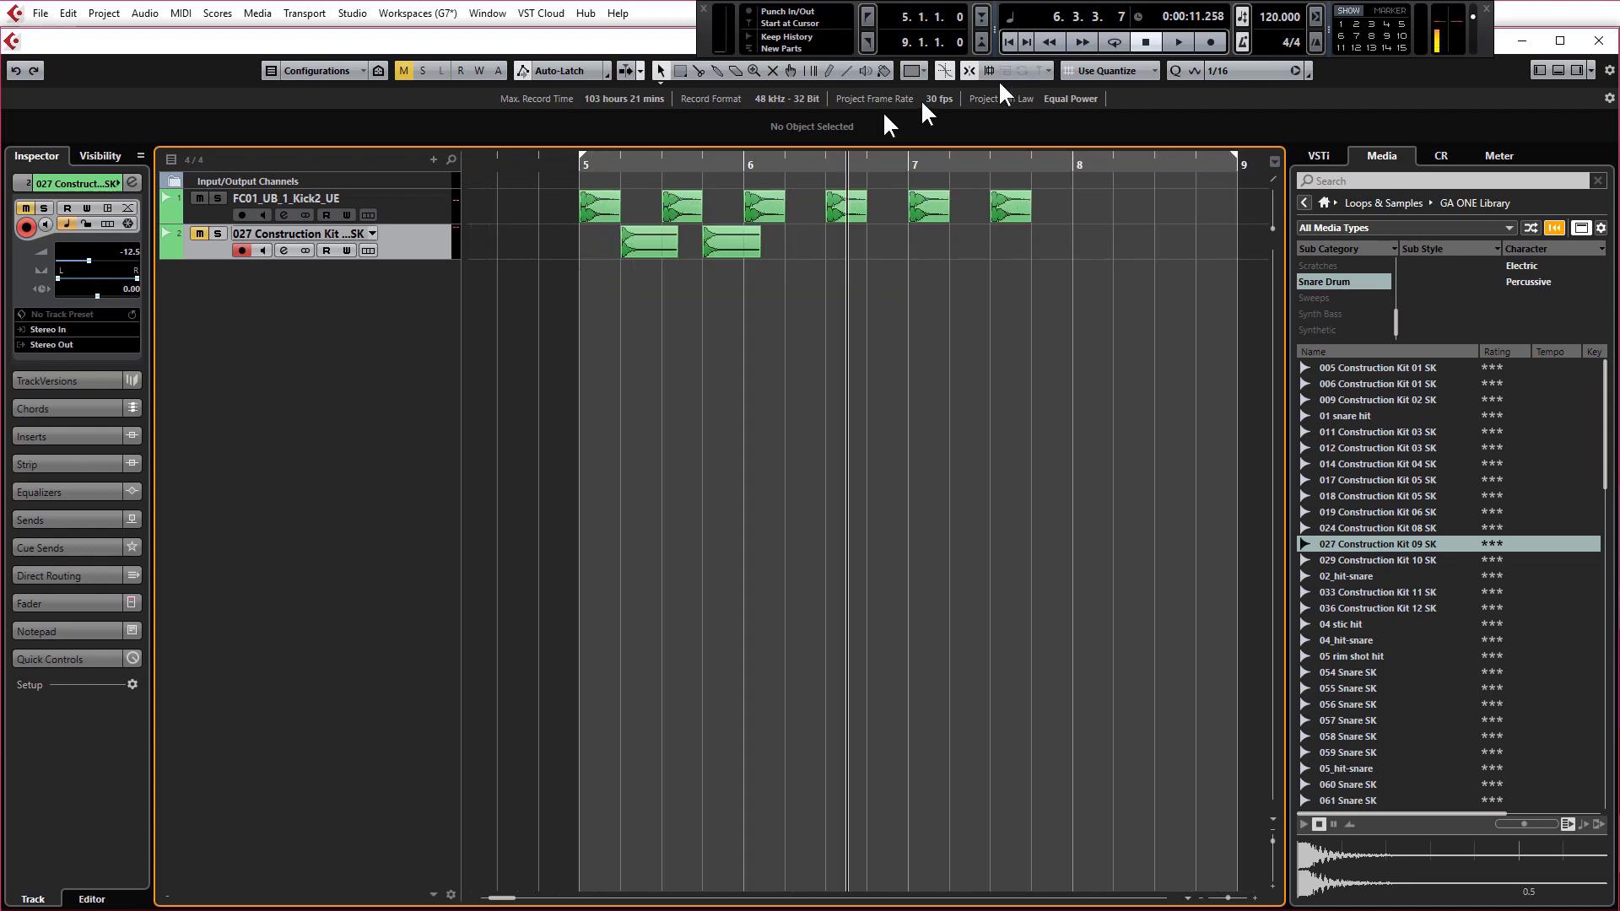
click(1262, 13)
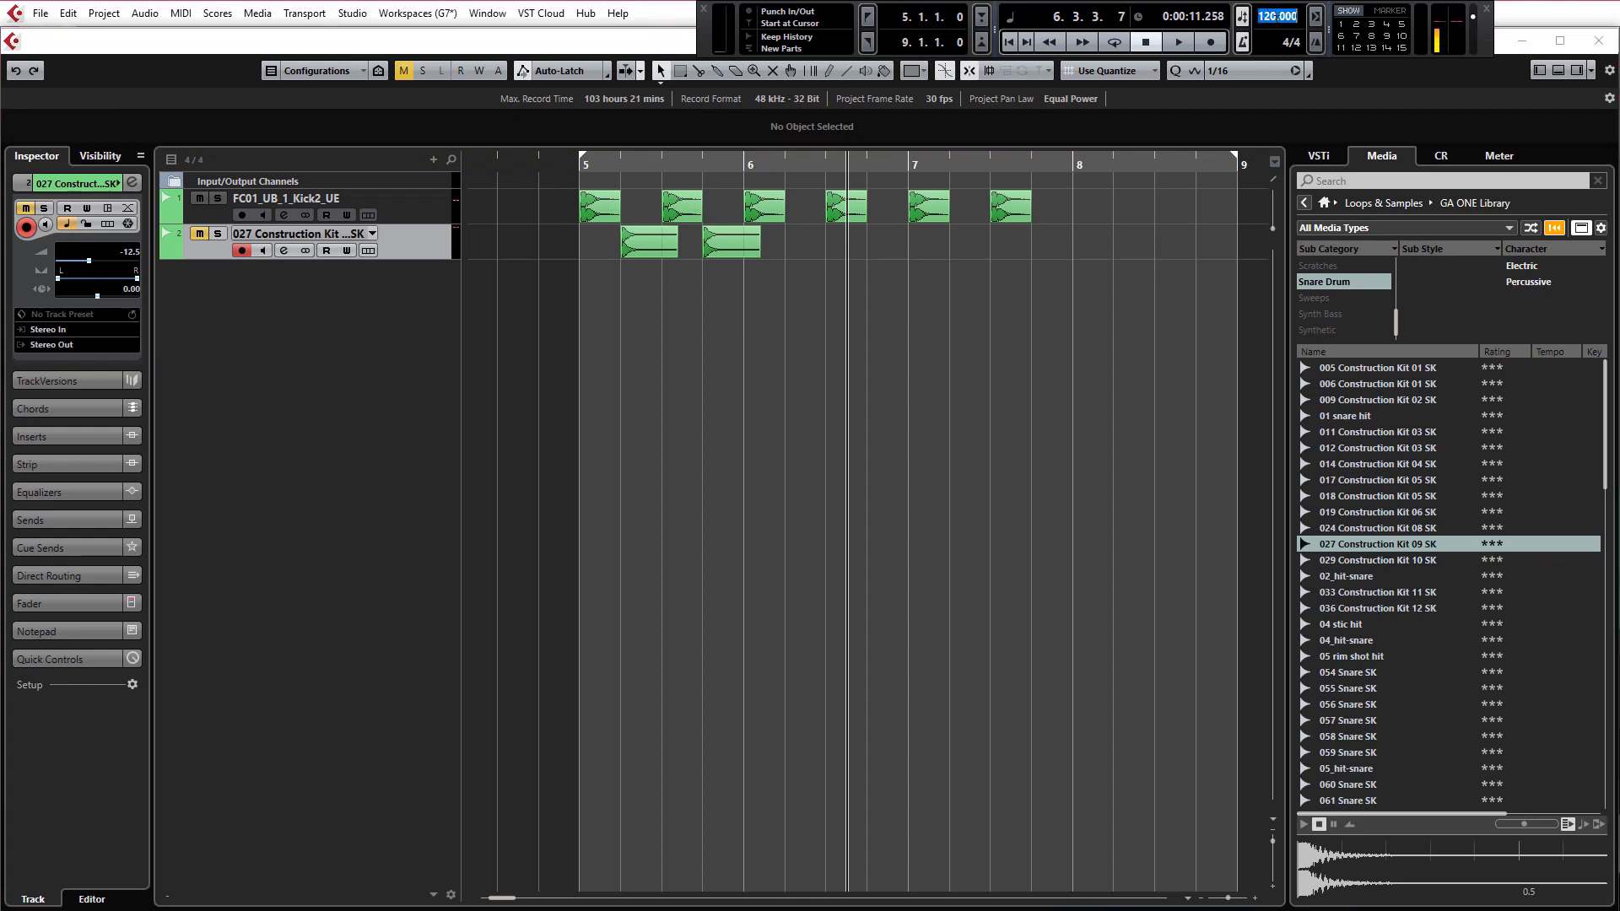
text(170)
key(Return)
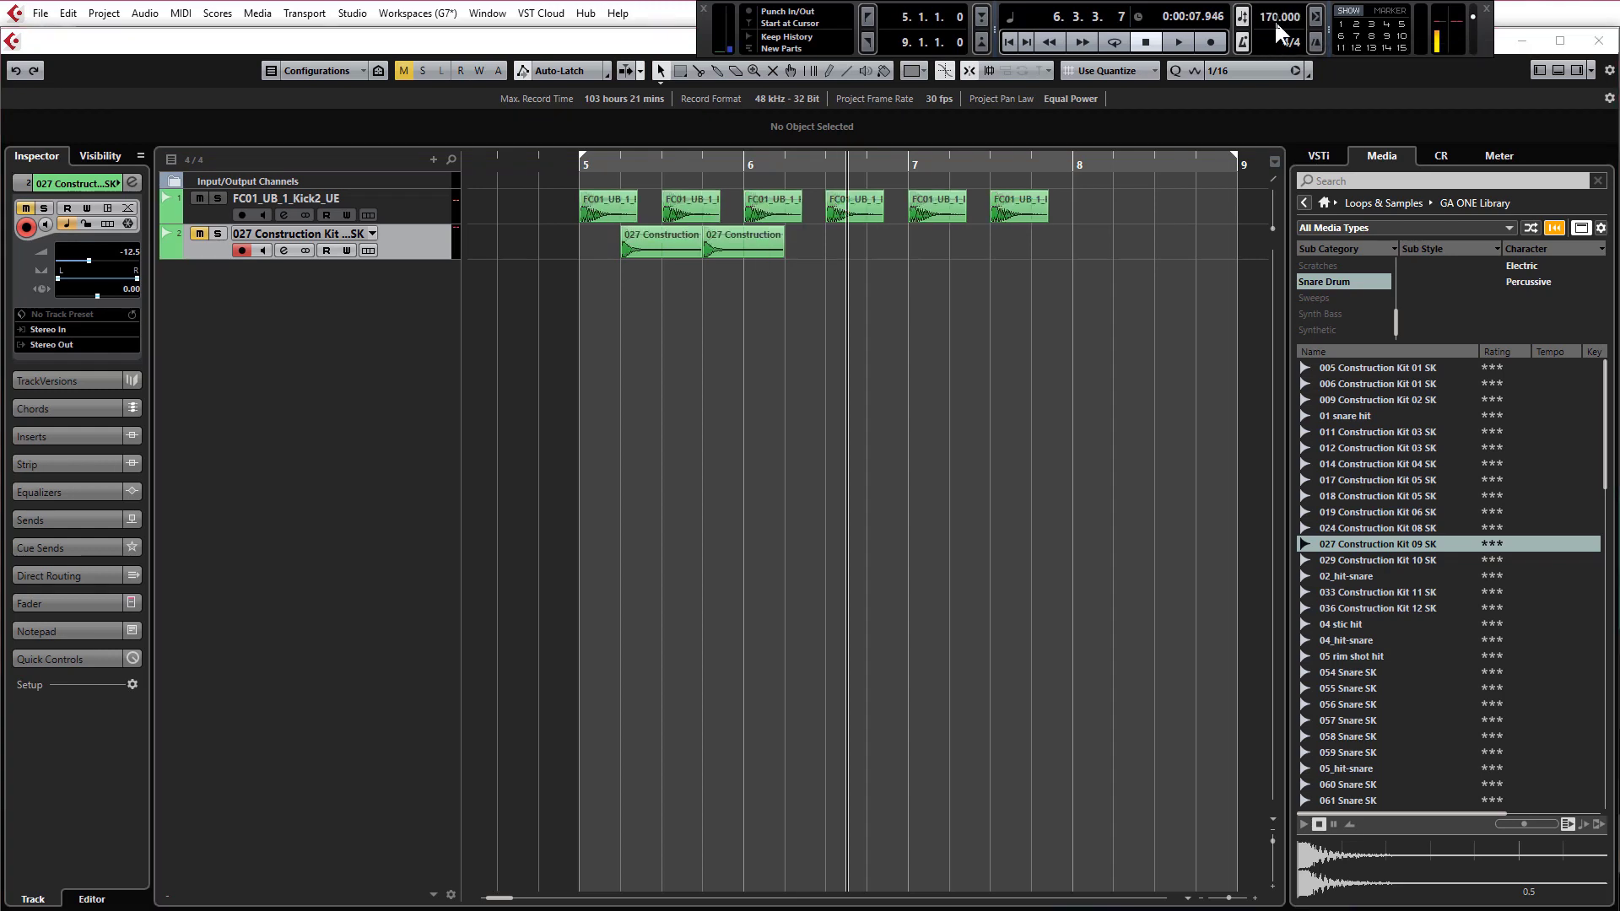
click(802, 300)
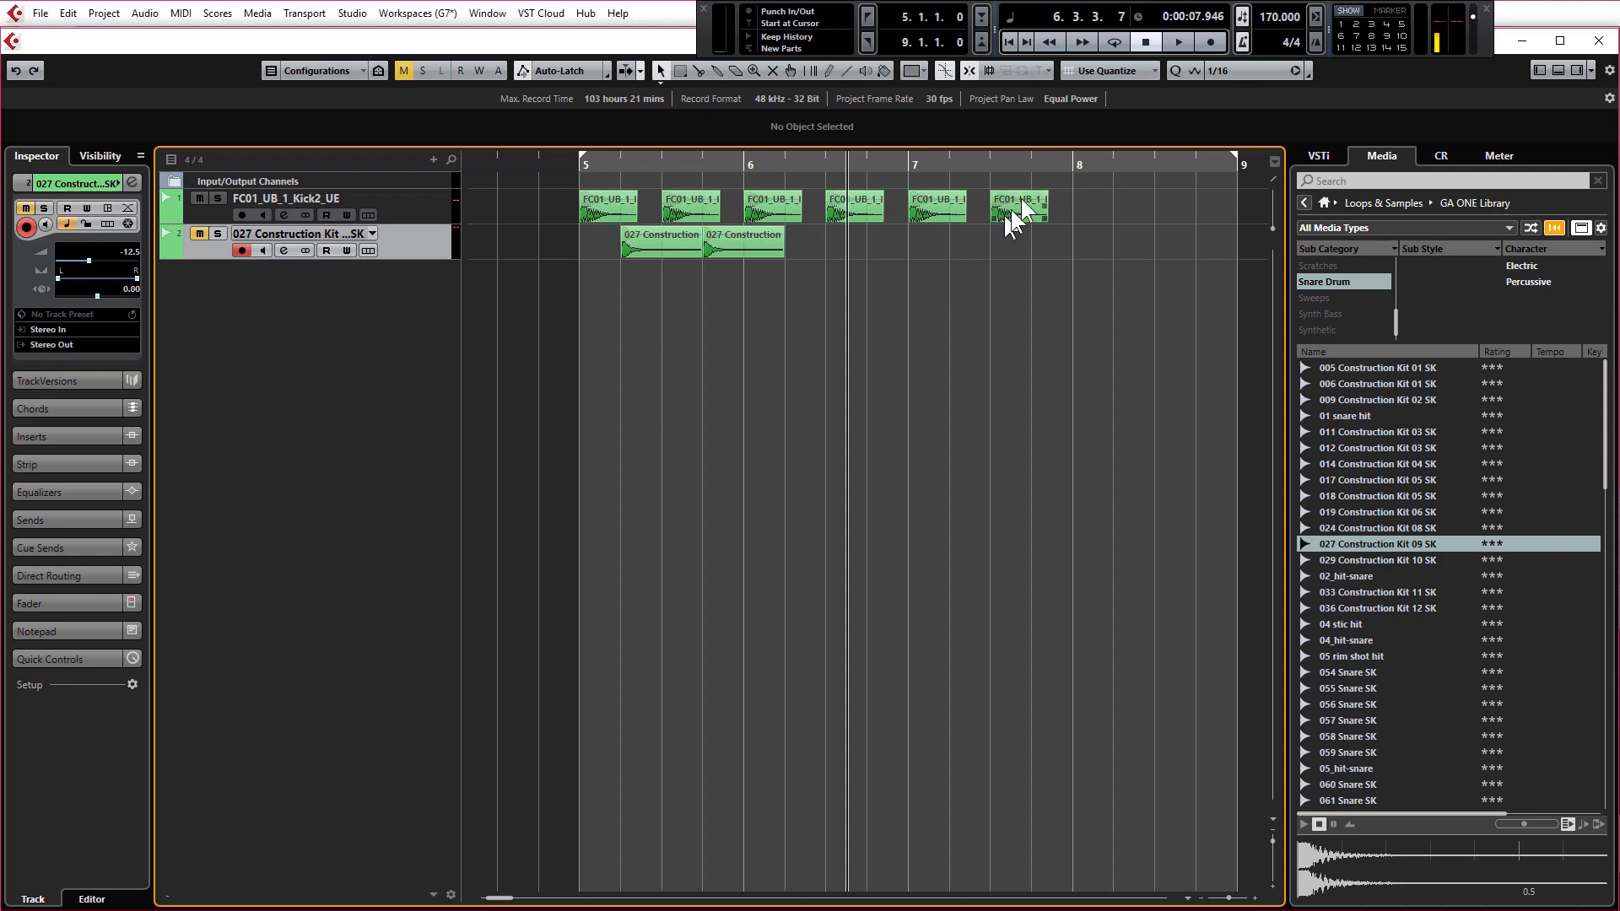
Step: Undo the kick copies, keeping only the first kick at the start of bar 5
key(ctrl+z)
key(ctrl+z)
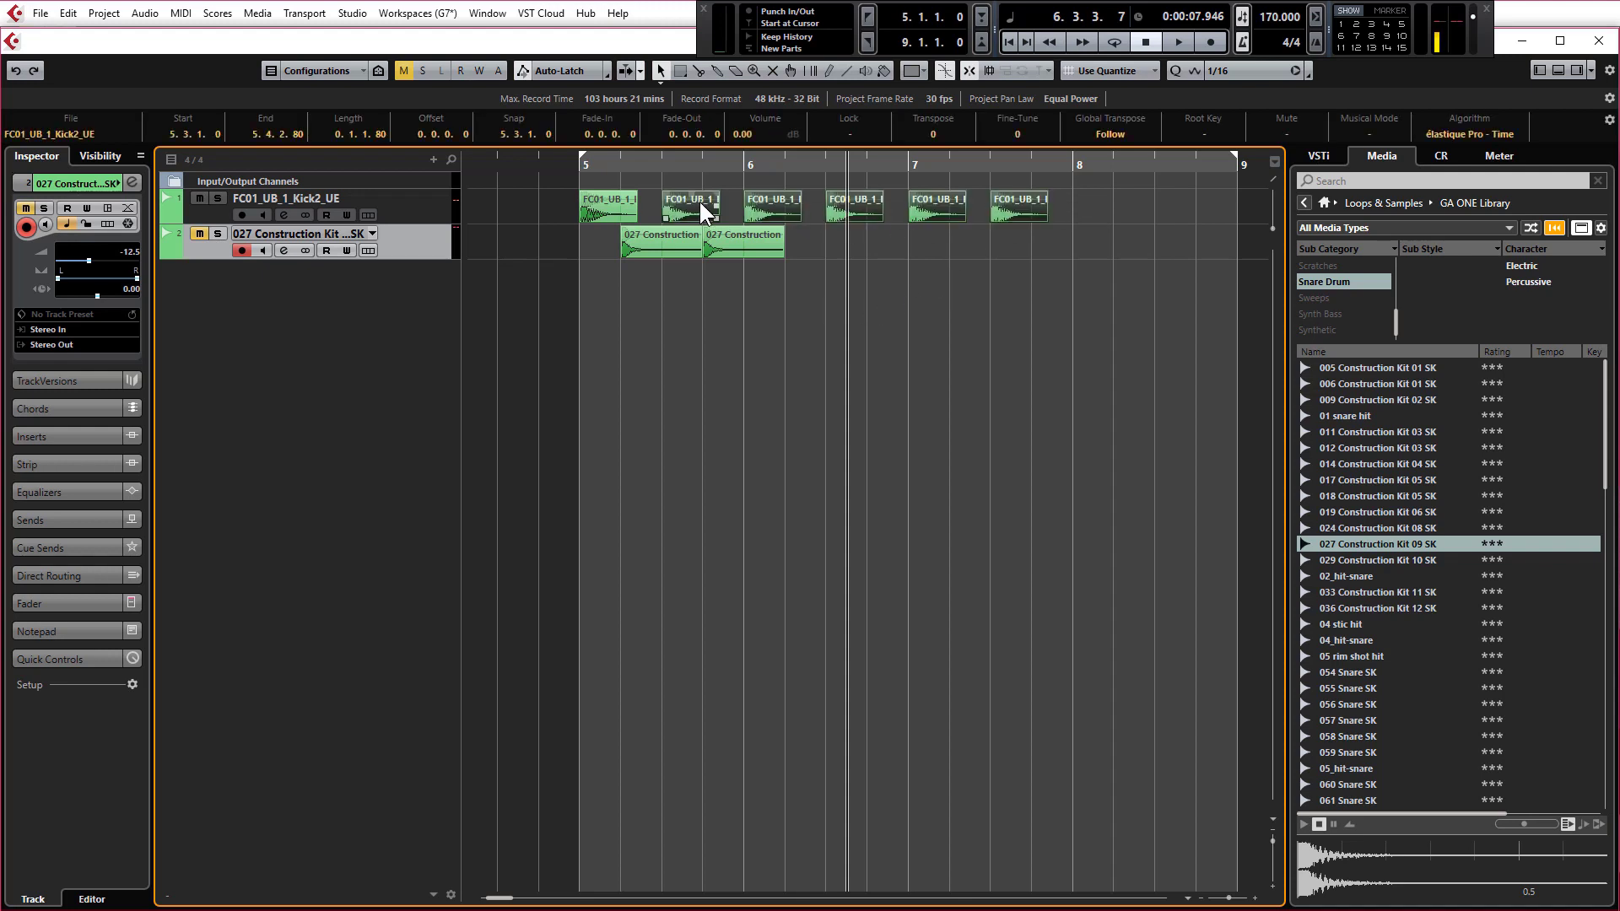
key(ctrl+z)
key(ctrl+z)
key(ctrl+z)
Step: Move the two snare hits to the third beats of bars 5 and 6
drag(836, 293, 668, 235)
mouse_move(669, 240)
mouse_down()
mouse_move(696, 247)
mouse_move(659, 240)
mouse_up()
click(593, 238)
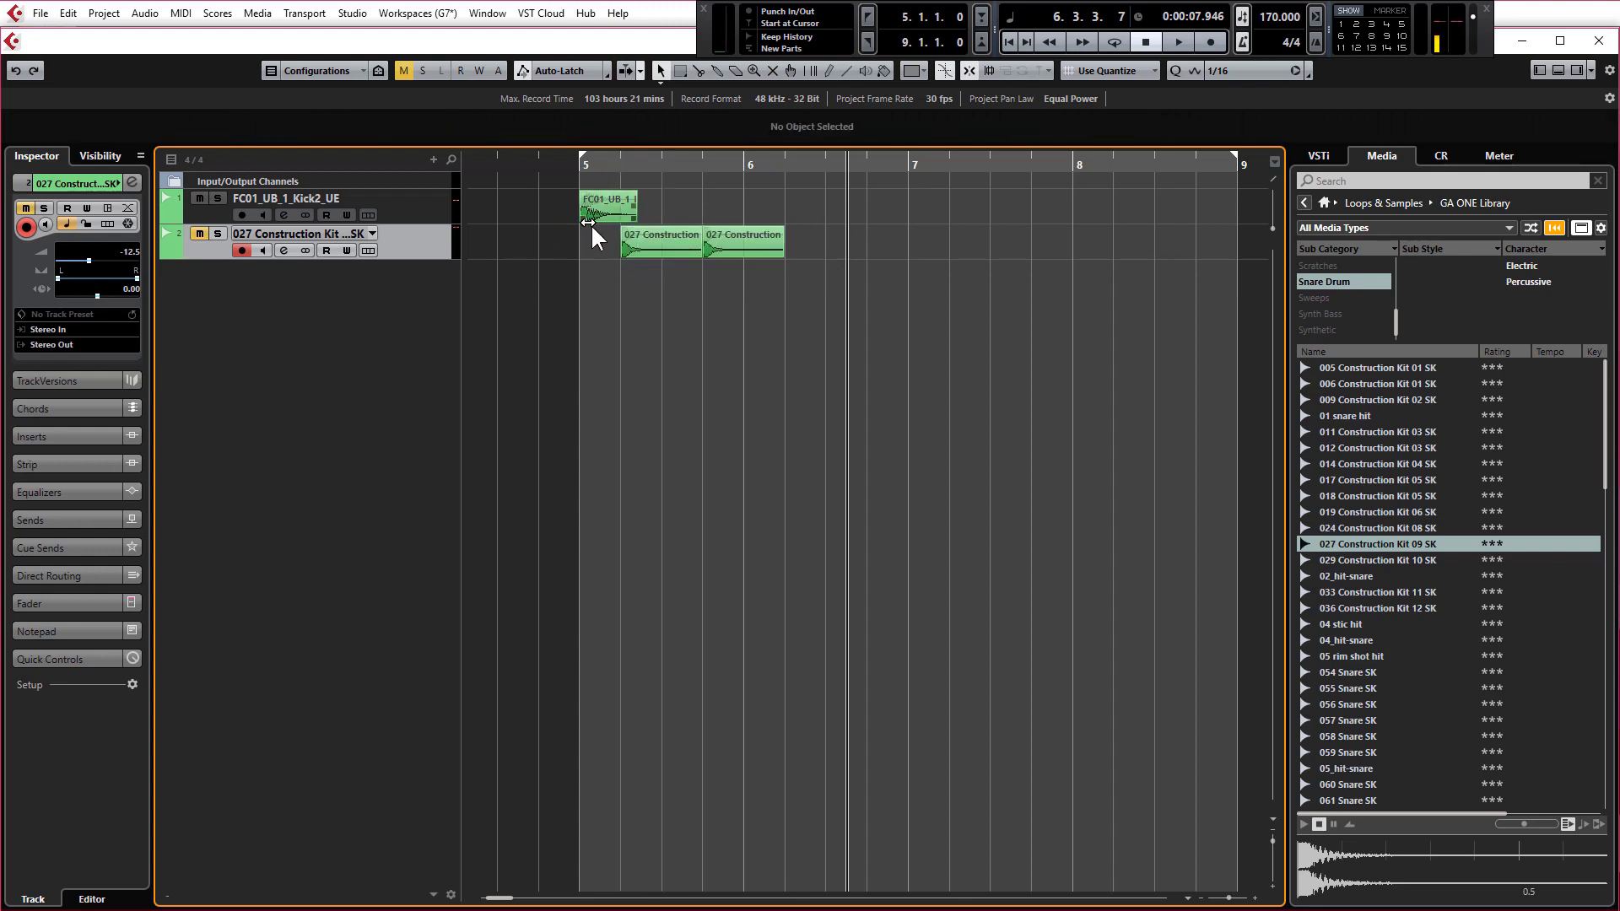
drag(655, 250, 827, 241)
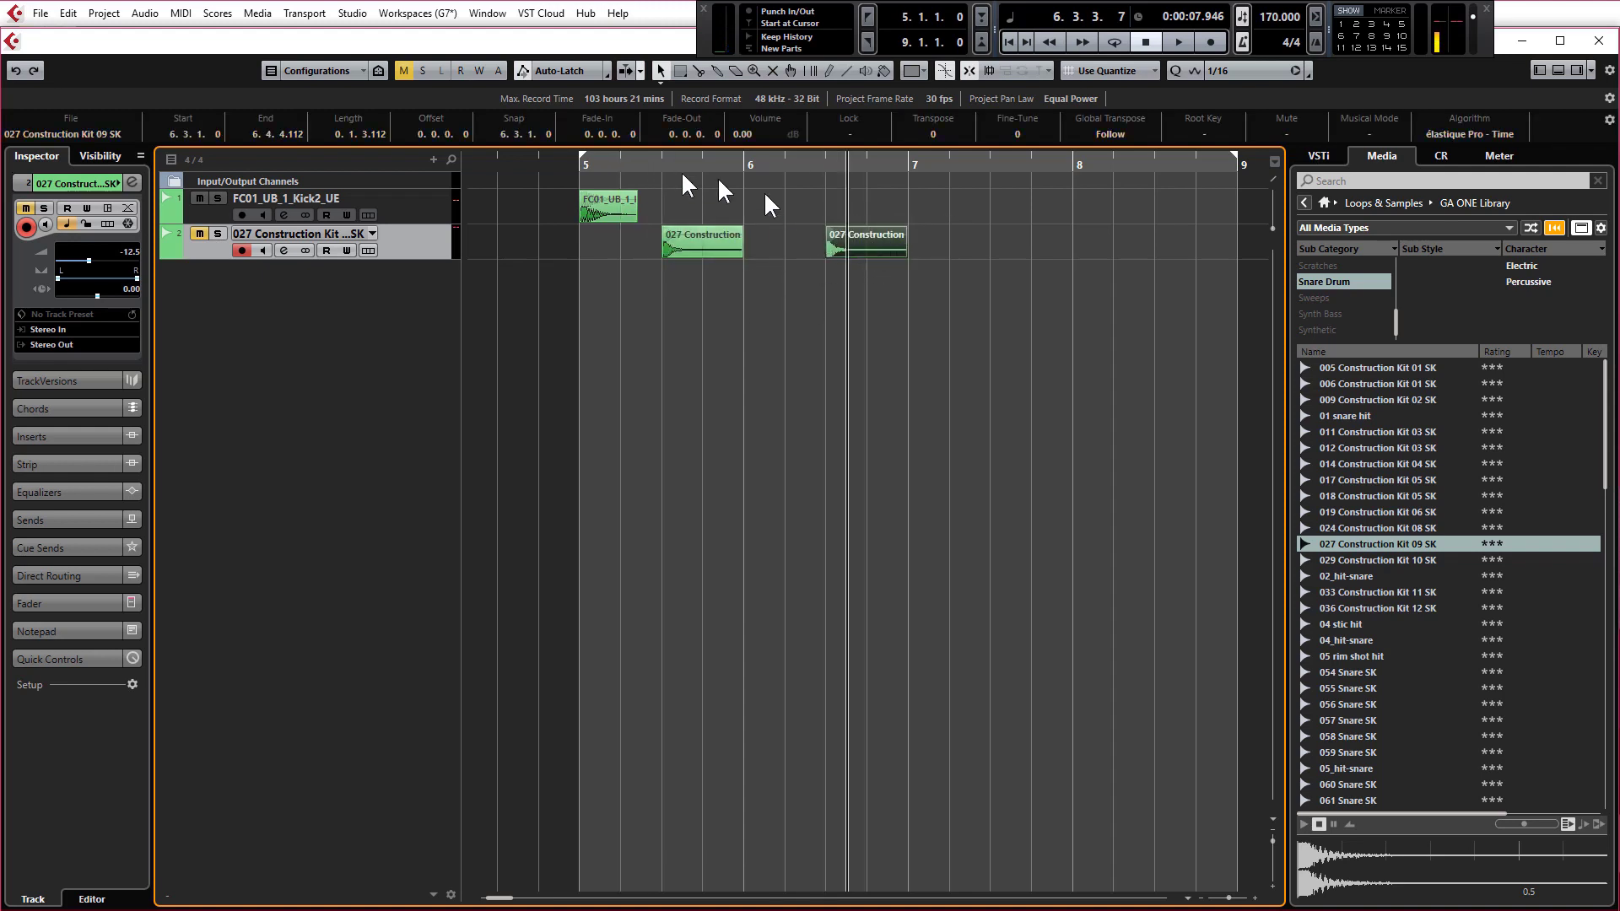
Step: Copy the kick to the start of bar 7 and unmute the snare track
click(660, 160)
click(583, 169)
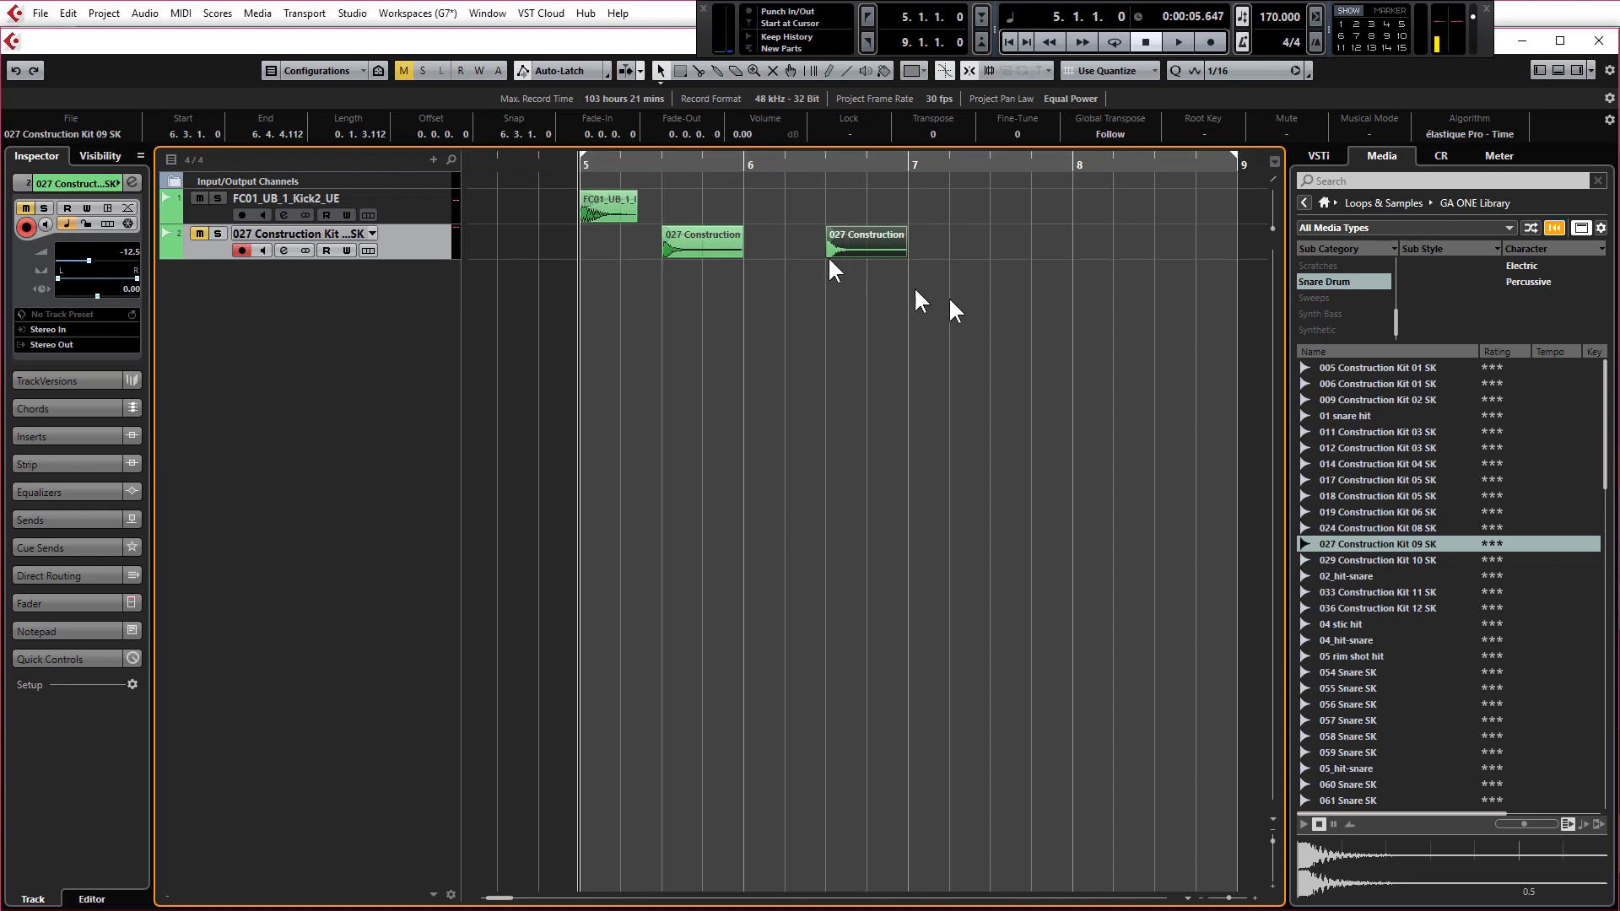
click(832, 264)
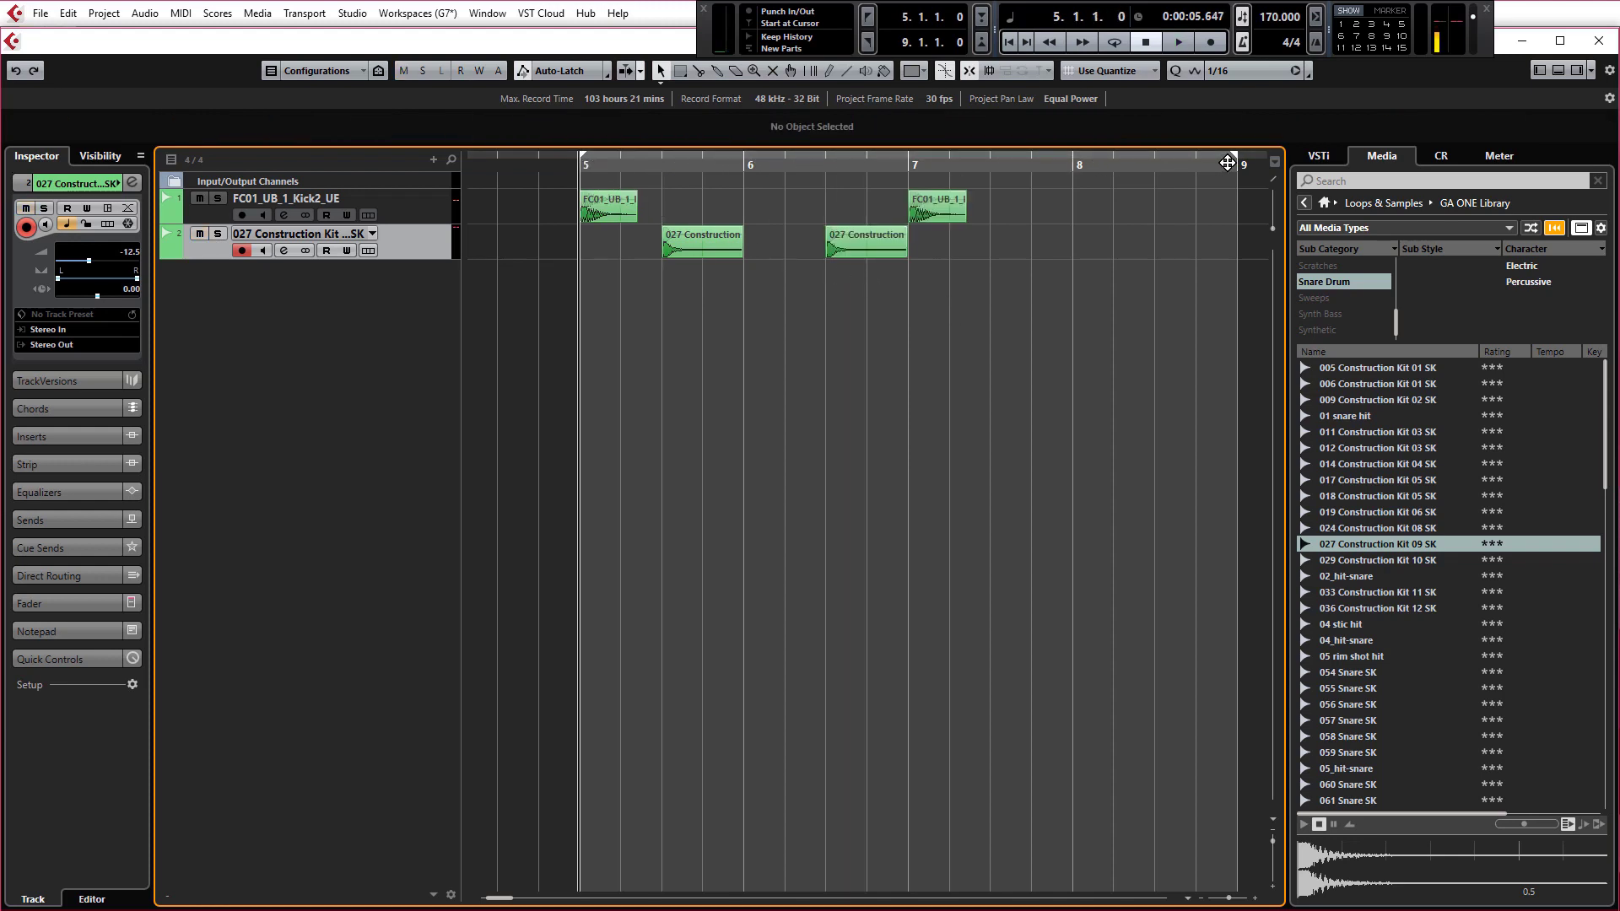
Step: Set the loop range from bar 5 to bar 9 and turn on cycle playback
mouse_move(1233, 163)
mouse_down()
mouse_move(899, 173)
mouse_move(914, 187)
mouse_up()
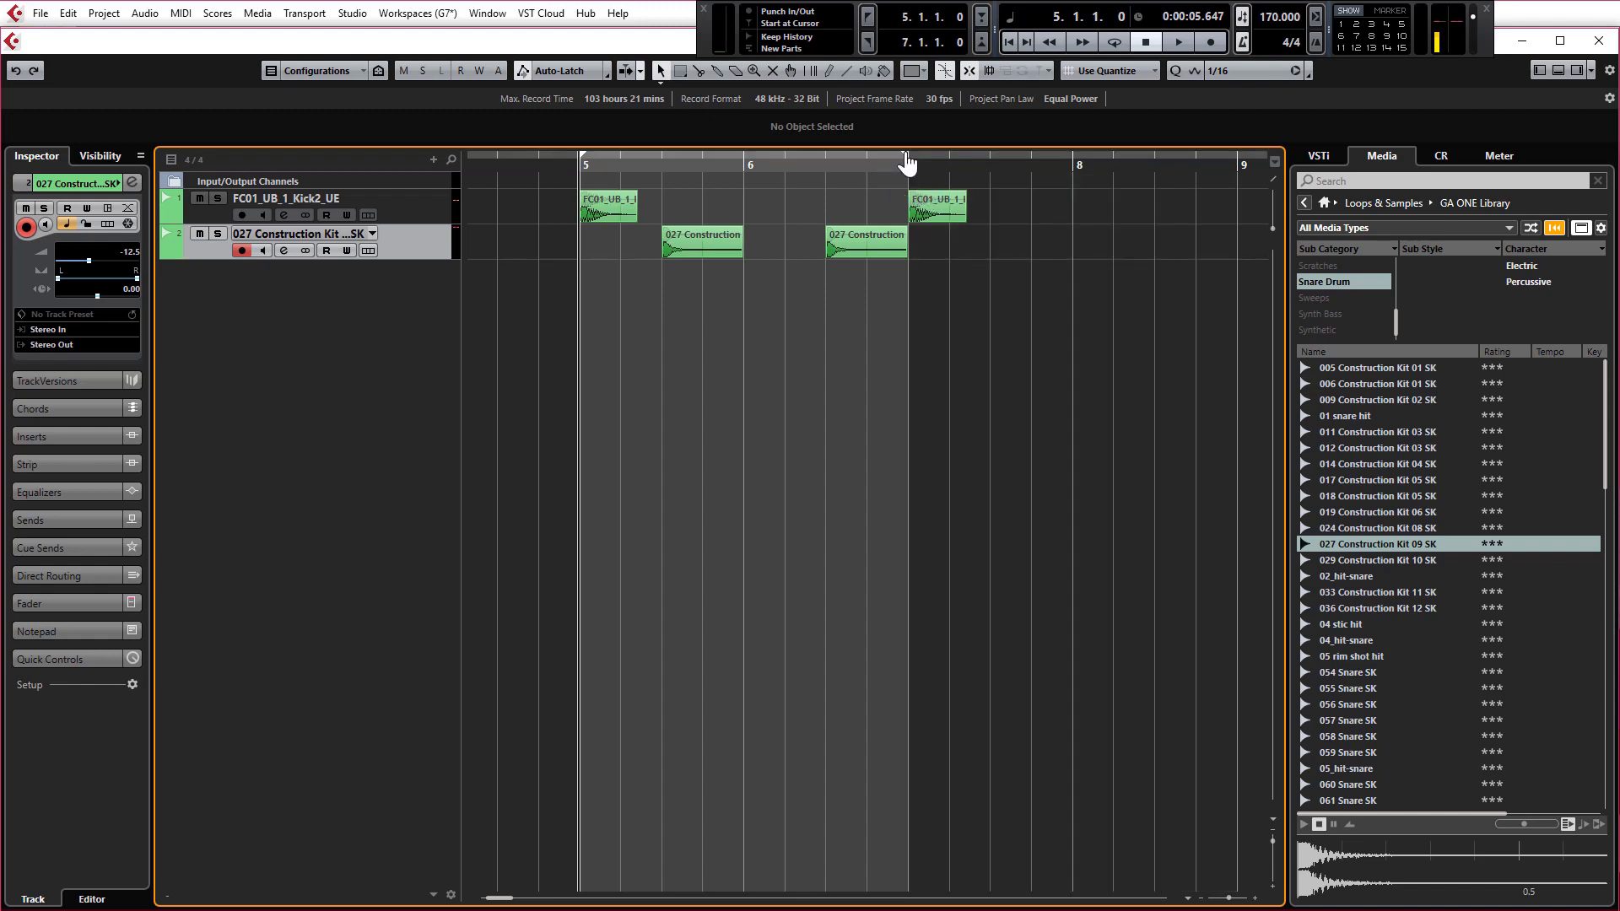
mouse_move(907, 160)
mouse_down()
mouse_move(1202, 181)
mouse_move(1186, 154)
mouse_up()
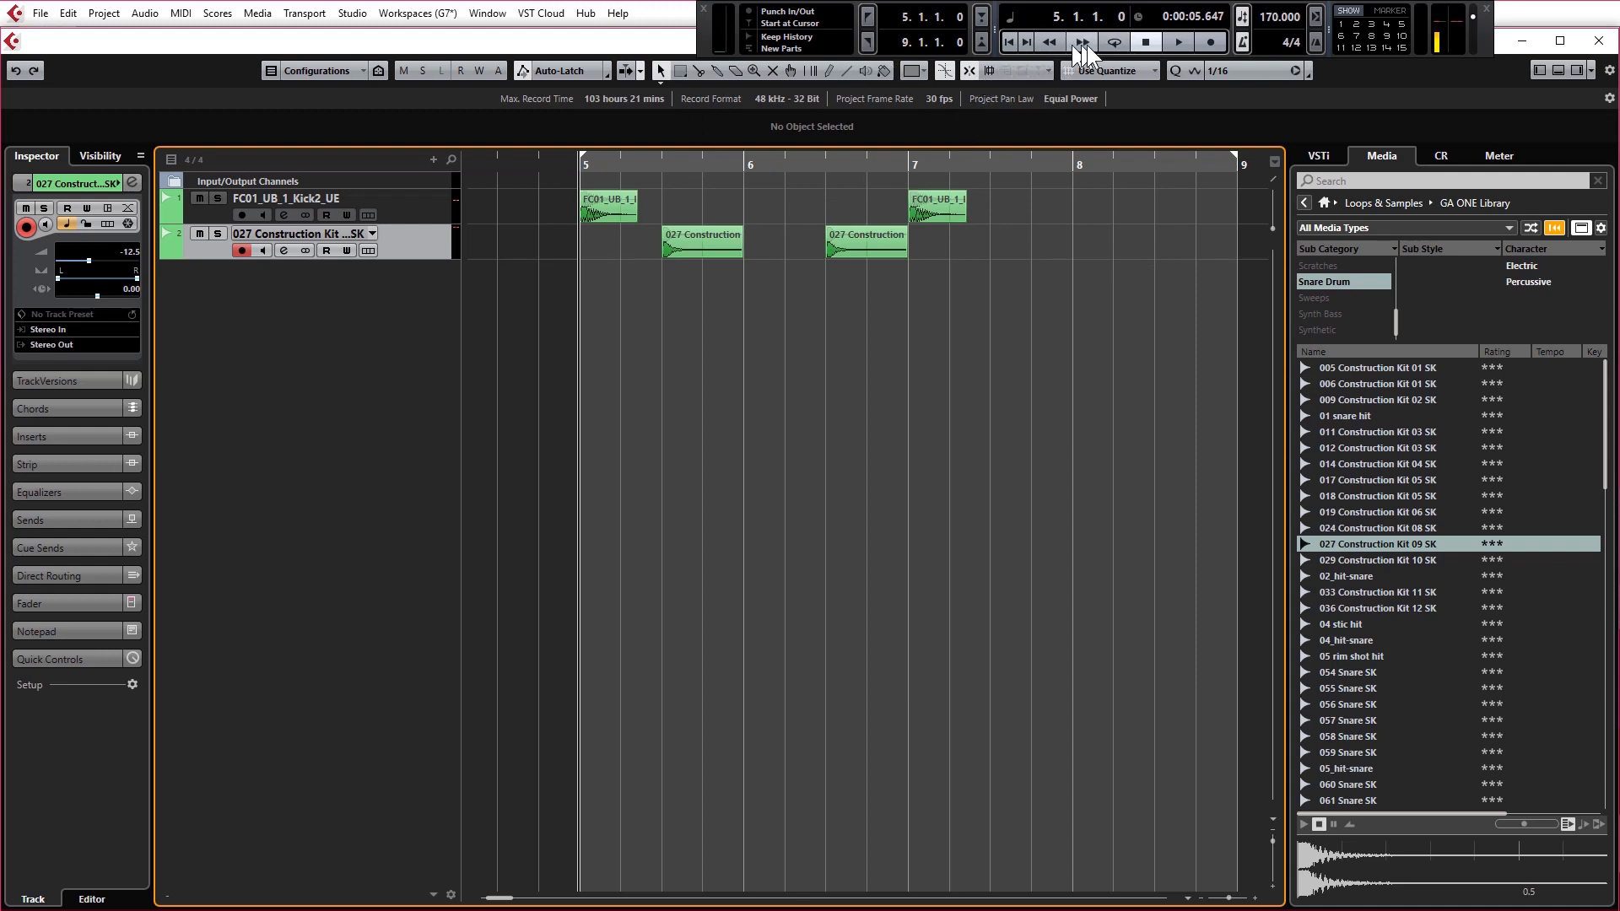
click(1115, 42)
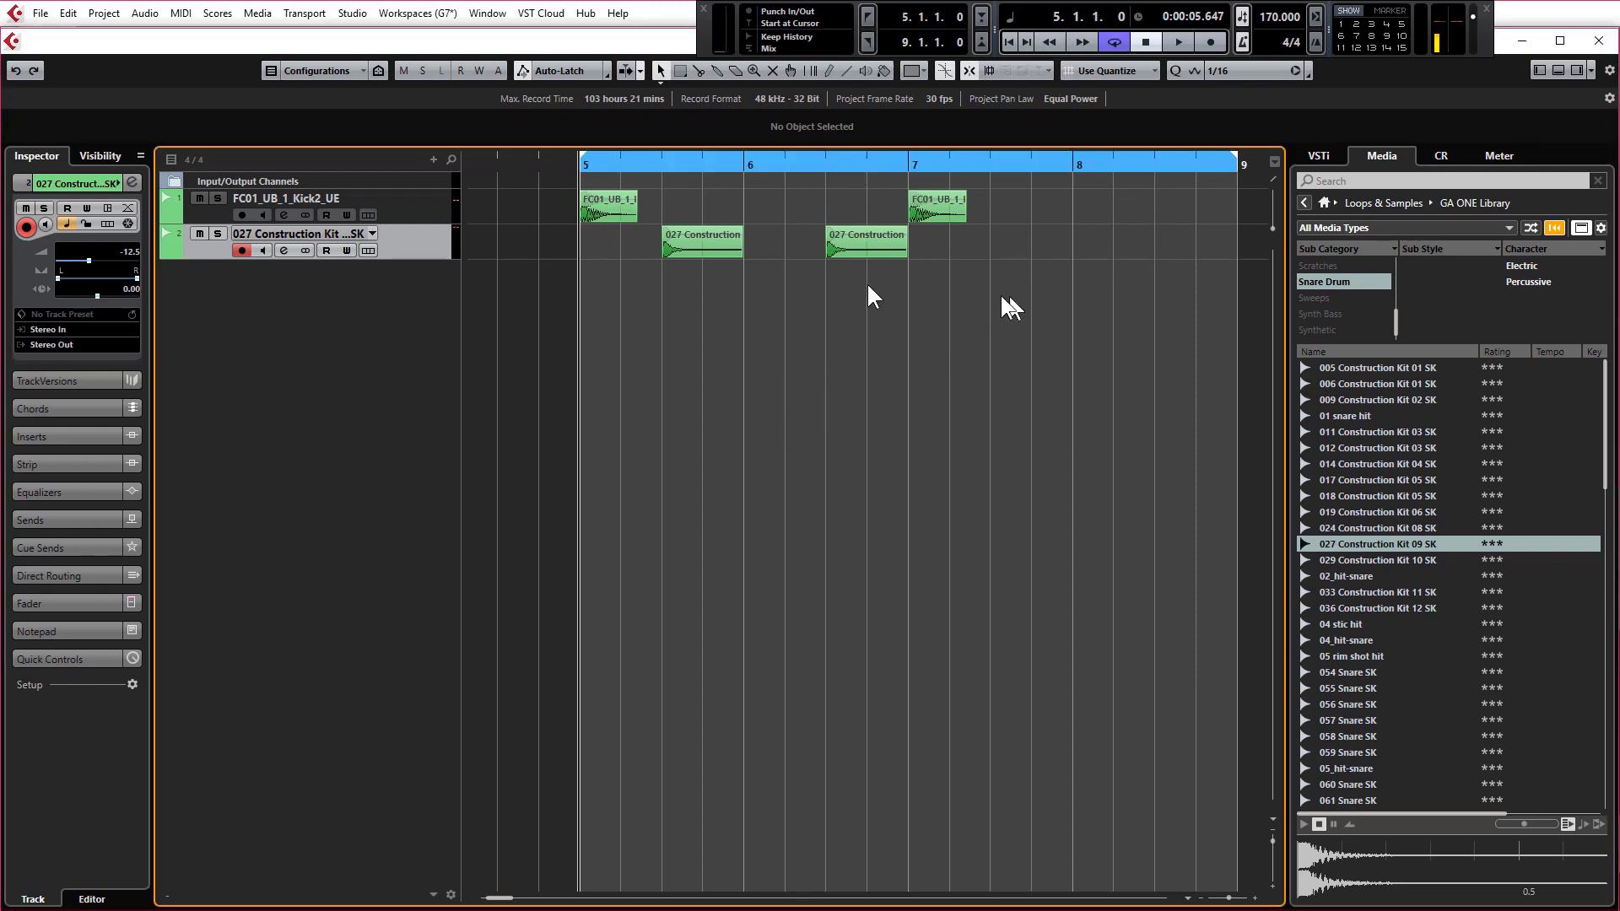
Step: Copy the two snare hits to the third beats of bars 7 and 8, and place the playhead at the start of bar 7
drag(1019, 295, 1024, 252)
click(861, 357)
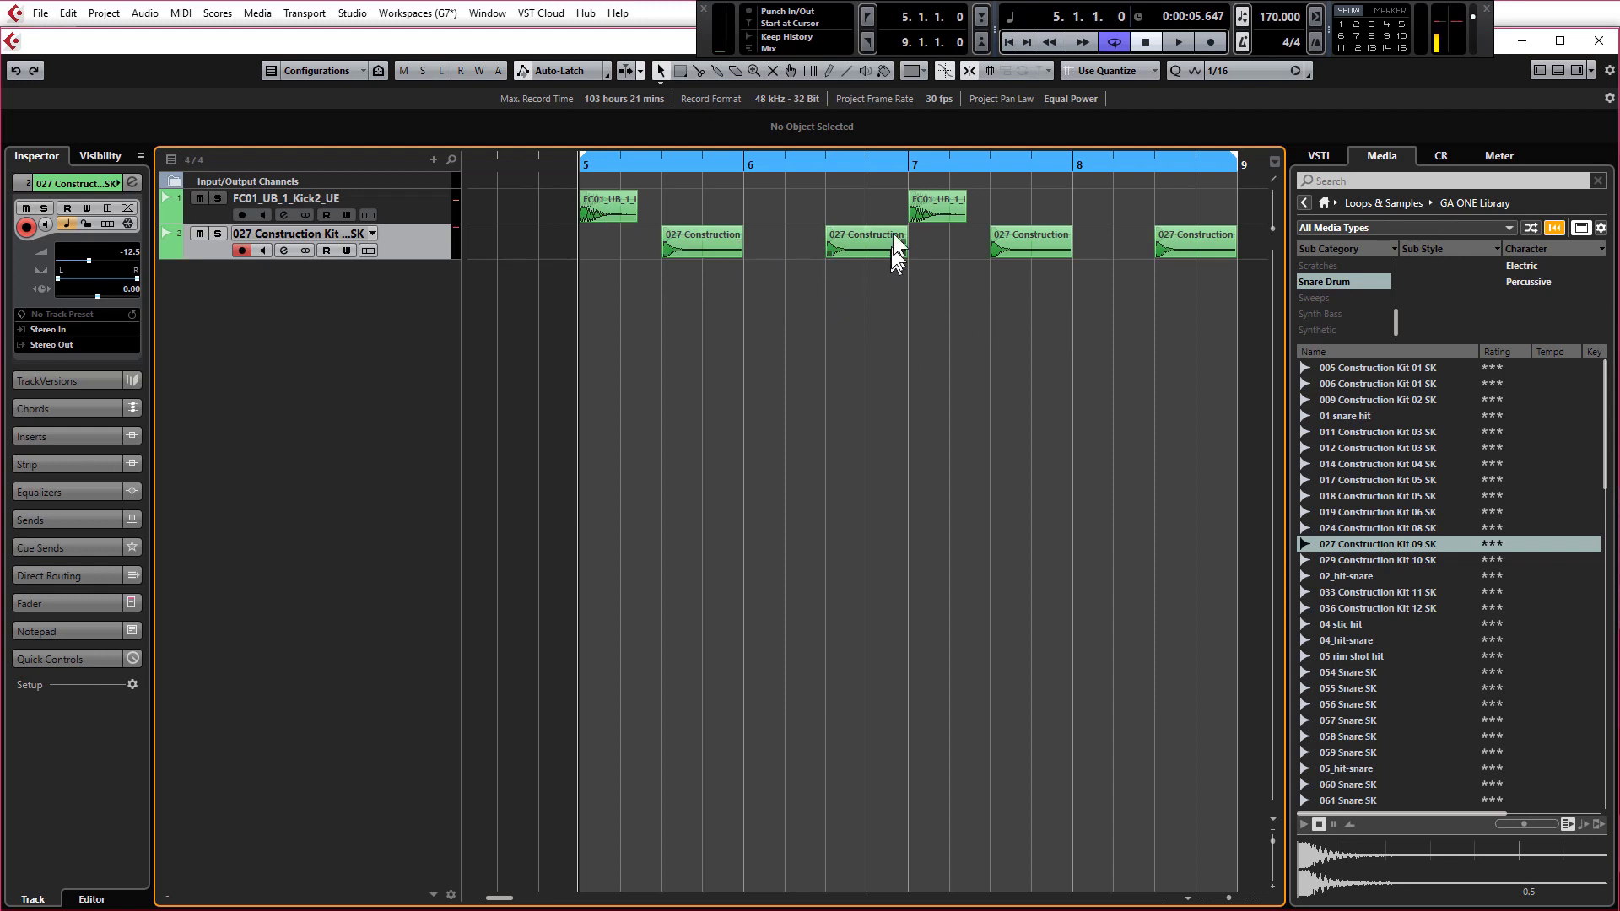
click(908, 166)
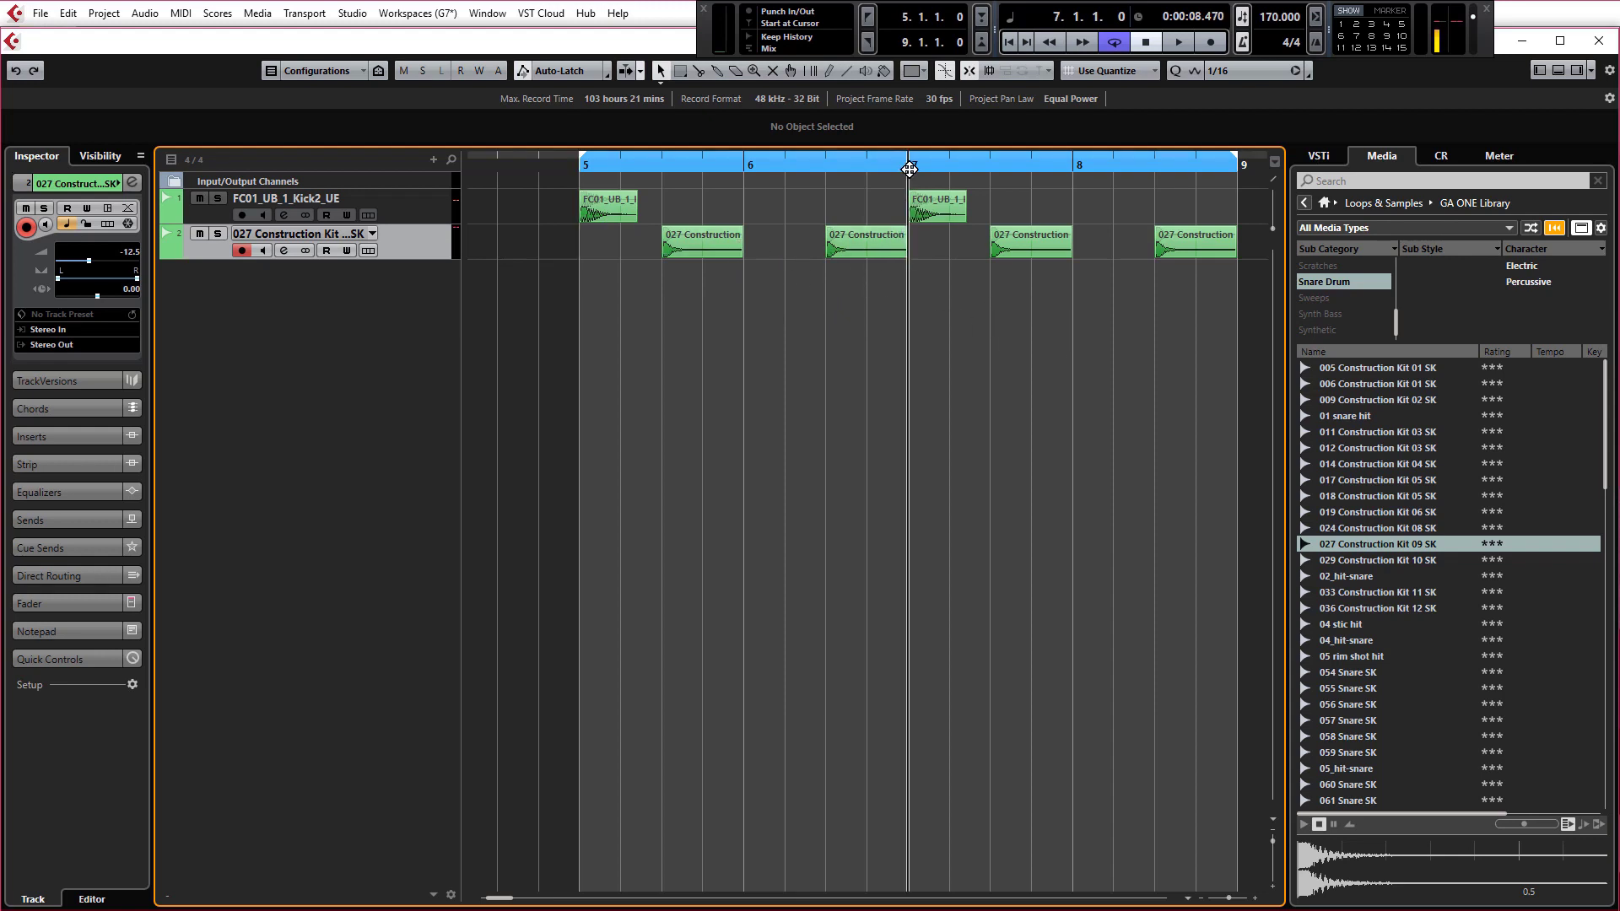
click(749, 166)
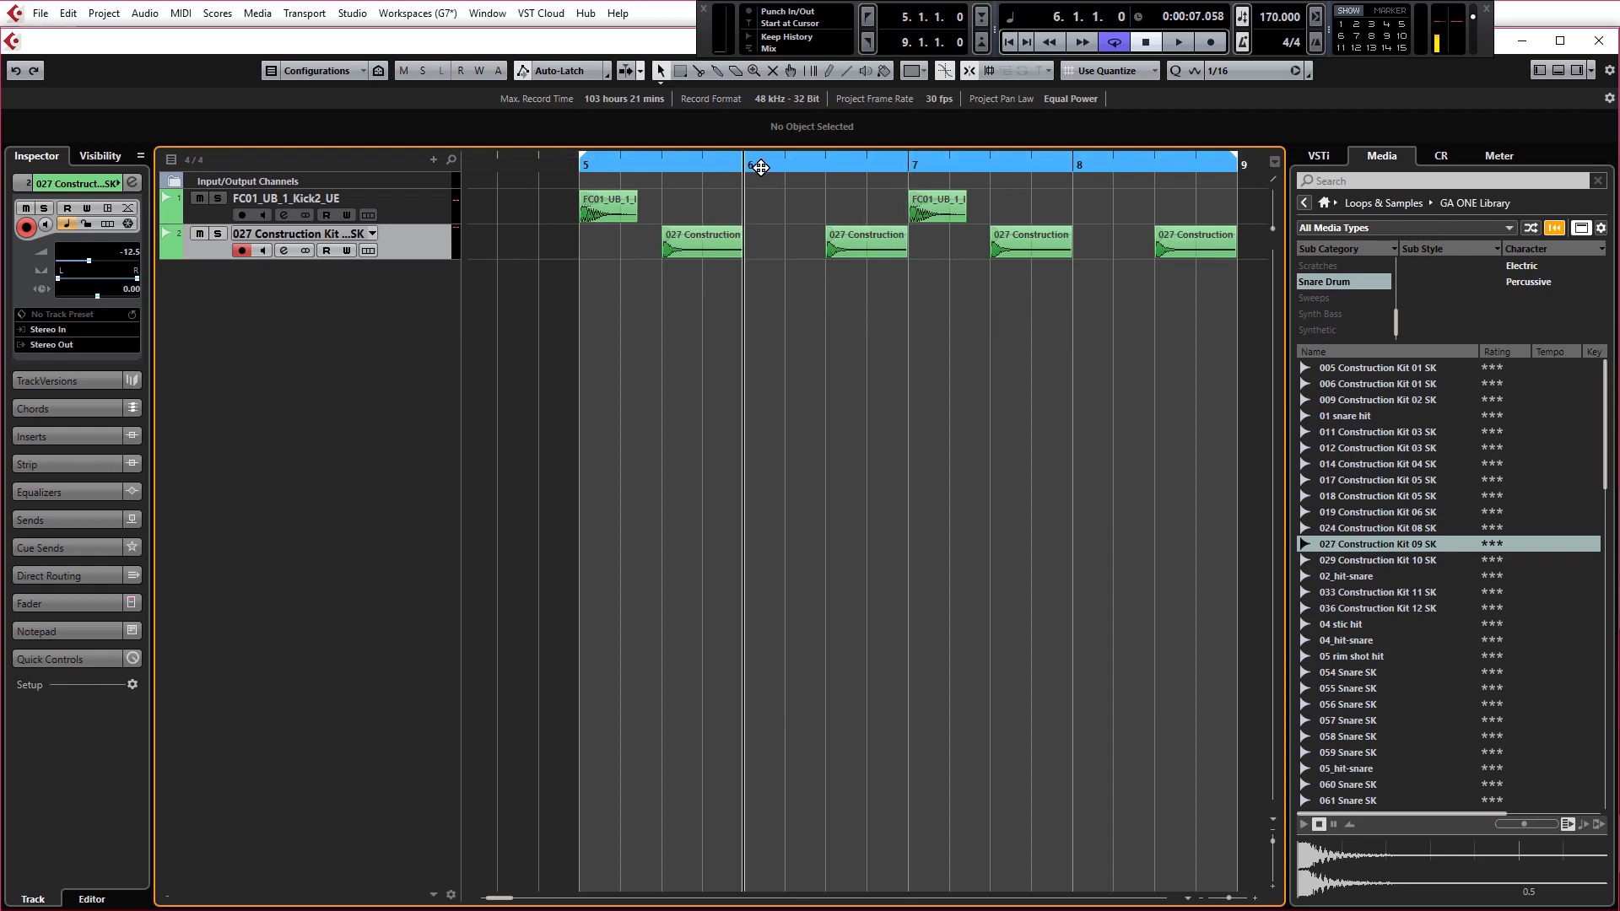
click(909, 166)
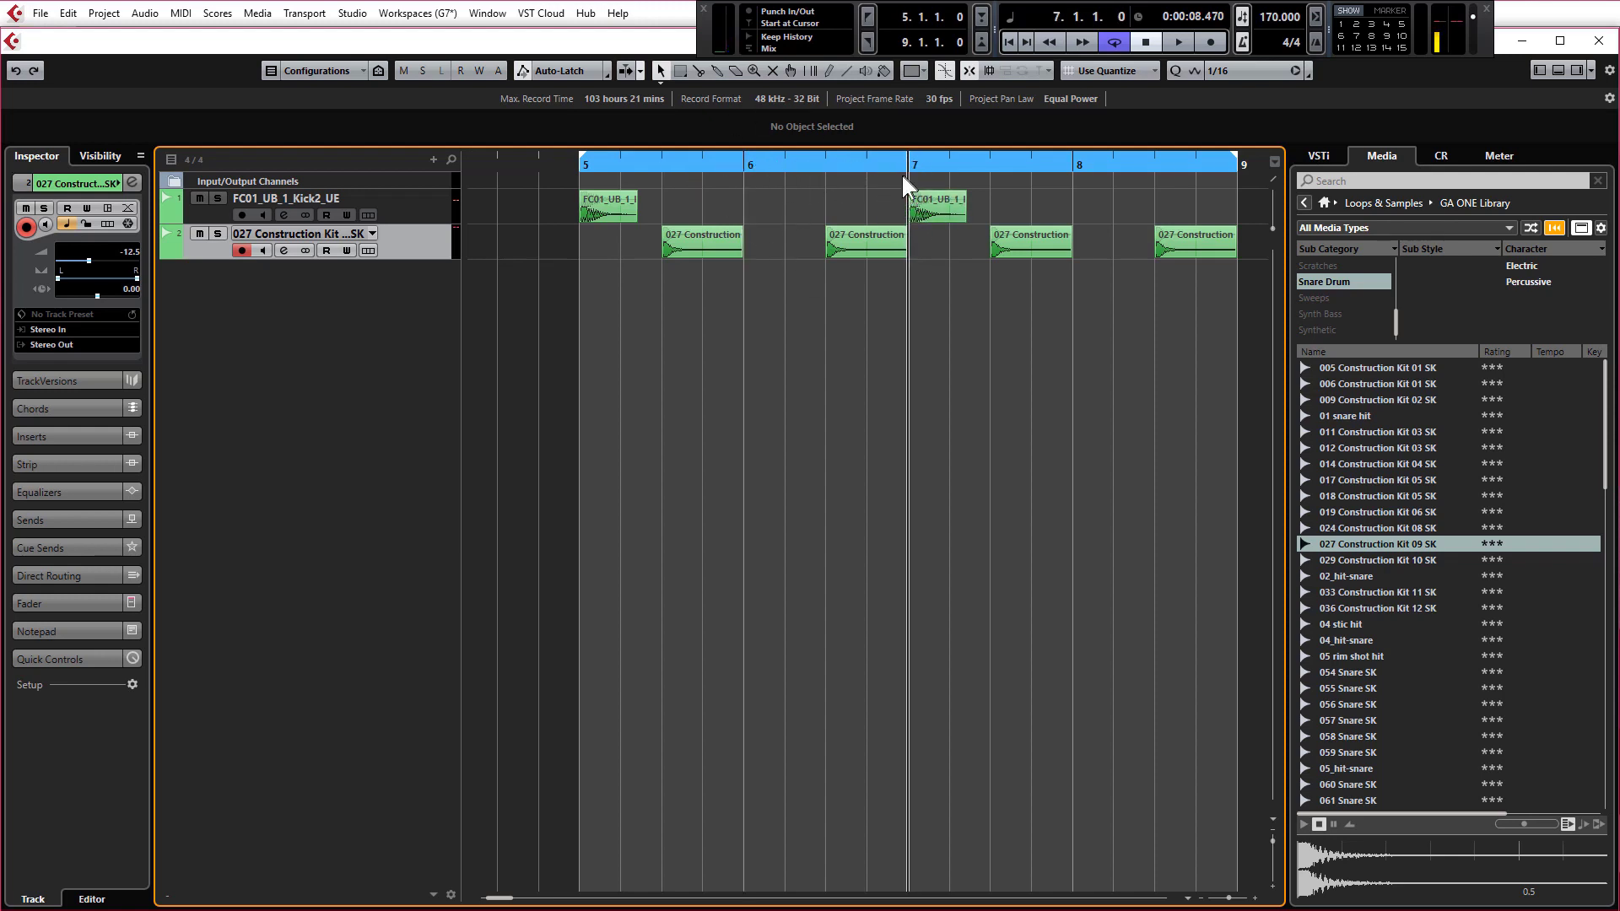
Step: Play the loop from the start of bar 5 to audition the kick and snare pattern
drag(561, 160, 560, 169)
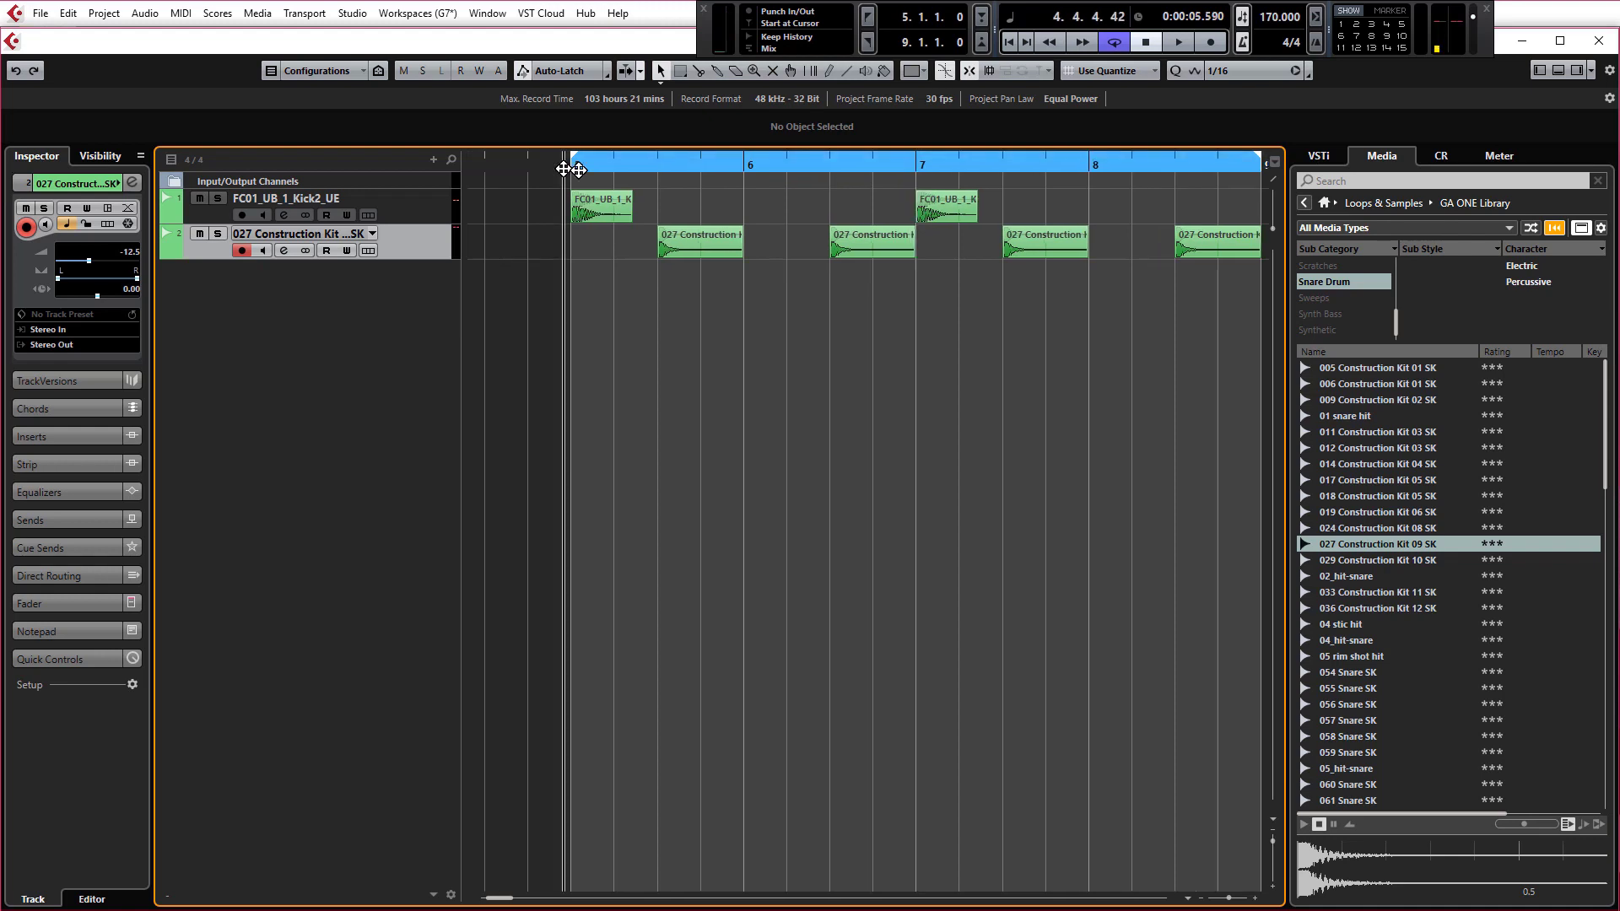
key(space)
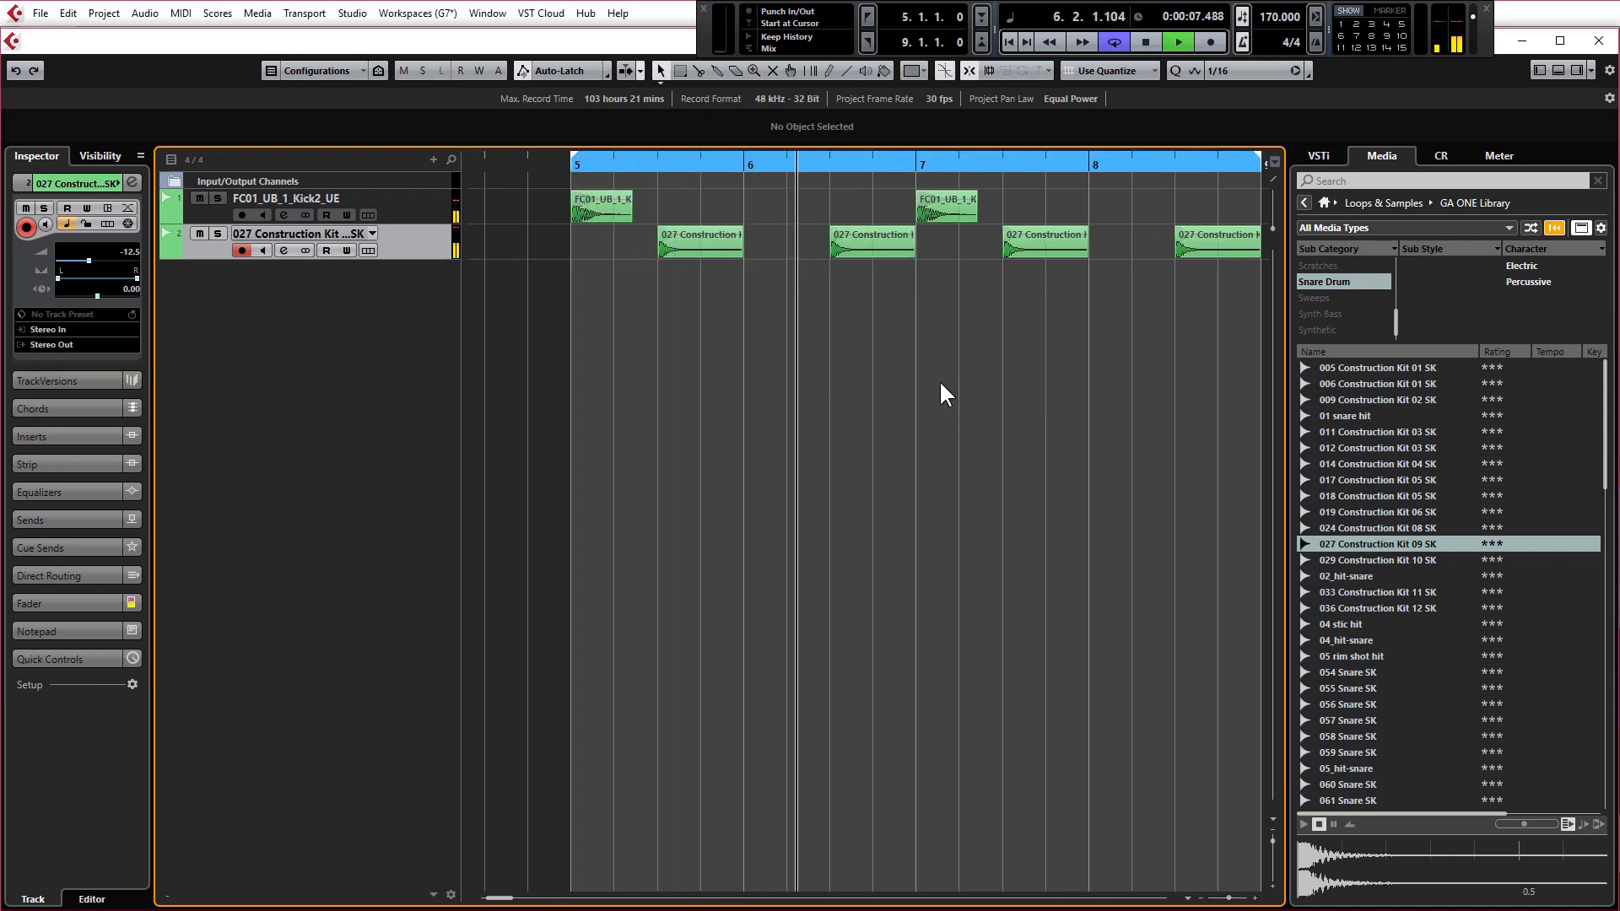
key(space)
Step: Copy the first kick to the fourth beat of bar 5 and return the playhead to the start of bar 5
drag(601, 210, 731, 211)
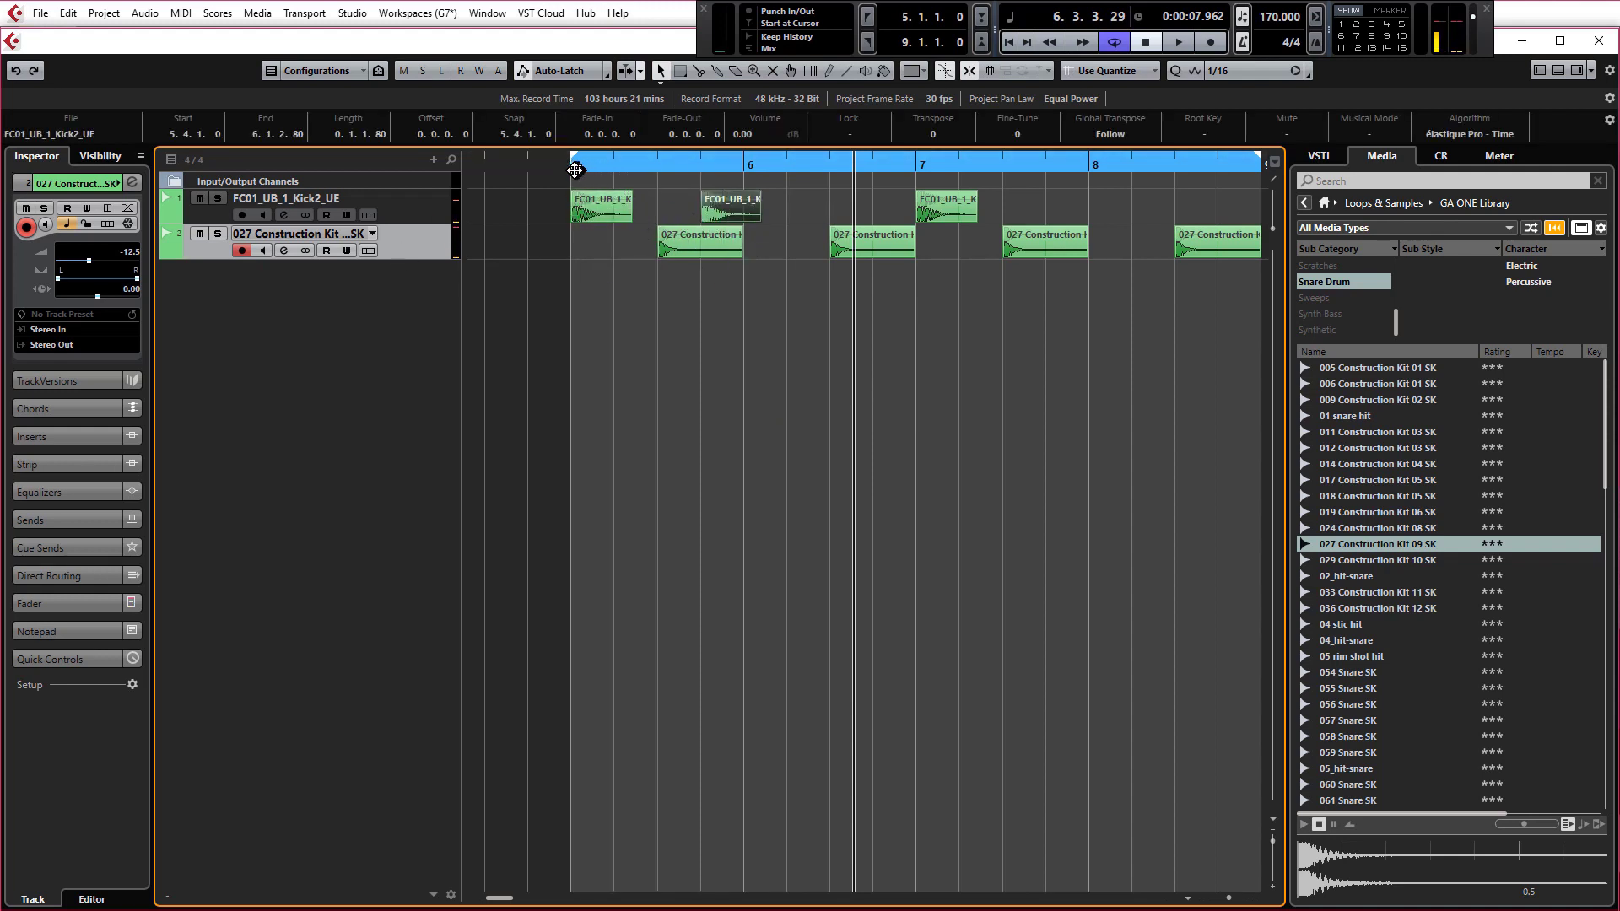
click(574, 171)
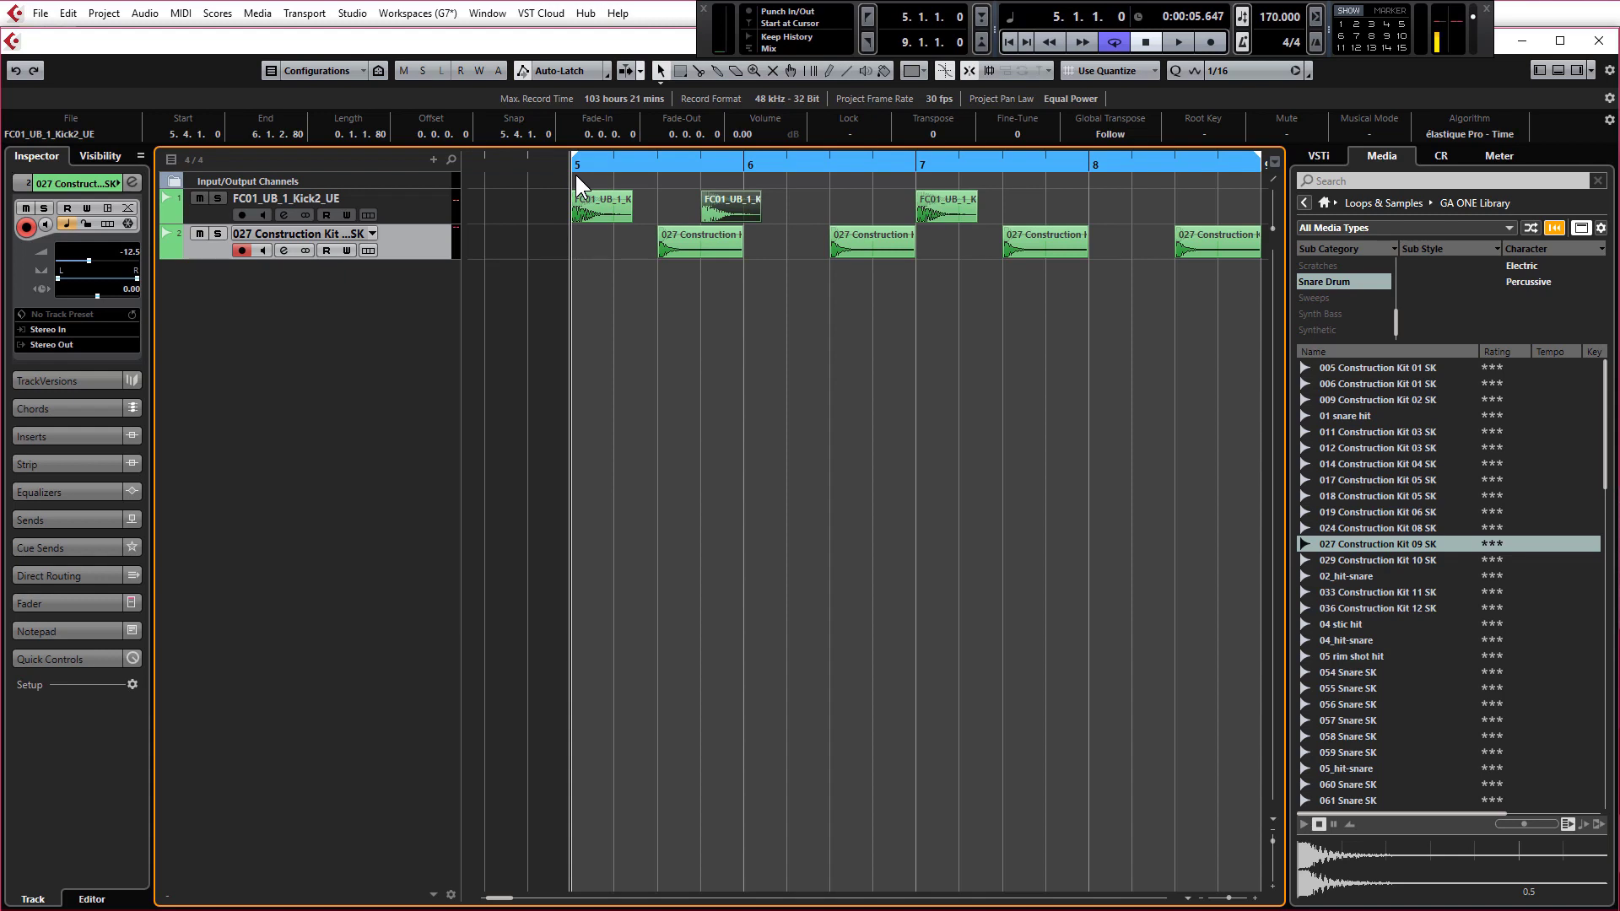
Step: Try the copied kick on the first beat of bar 6 and audition the loop
drag(728, 204, 776, 206)
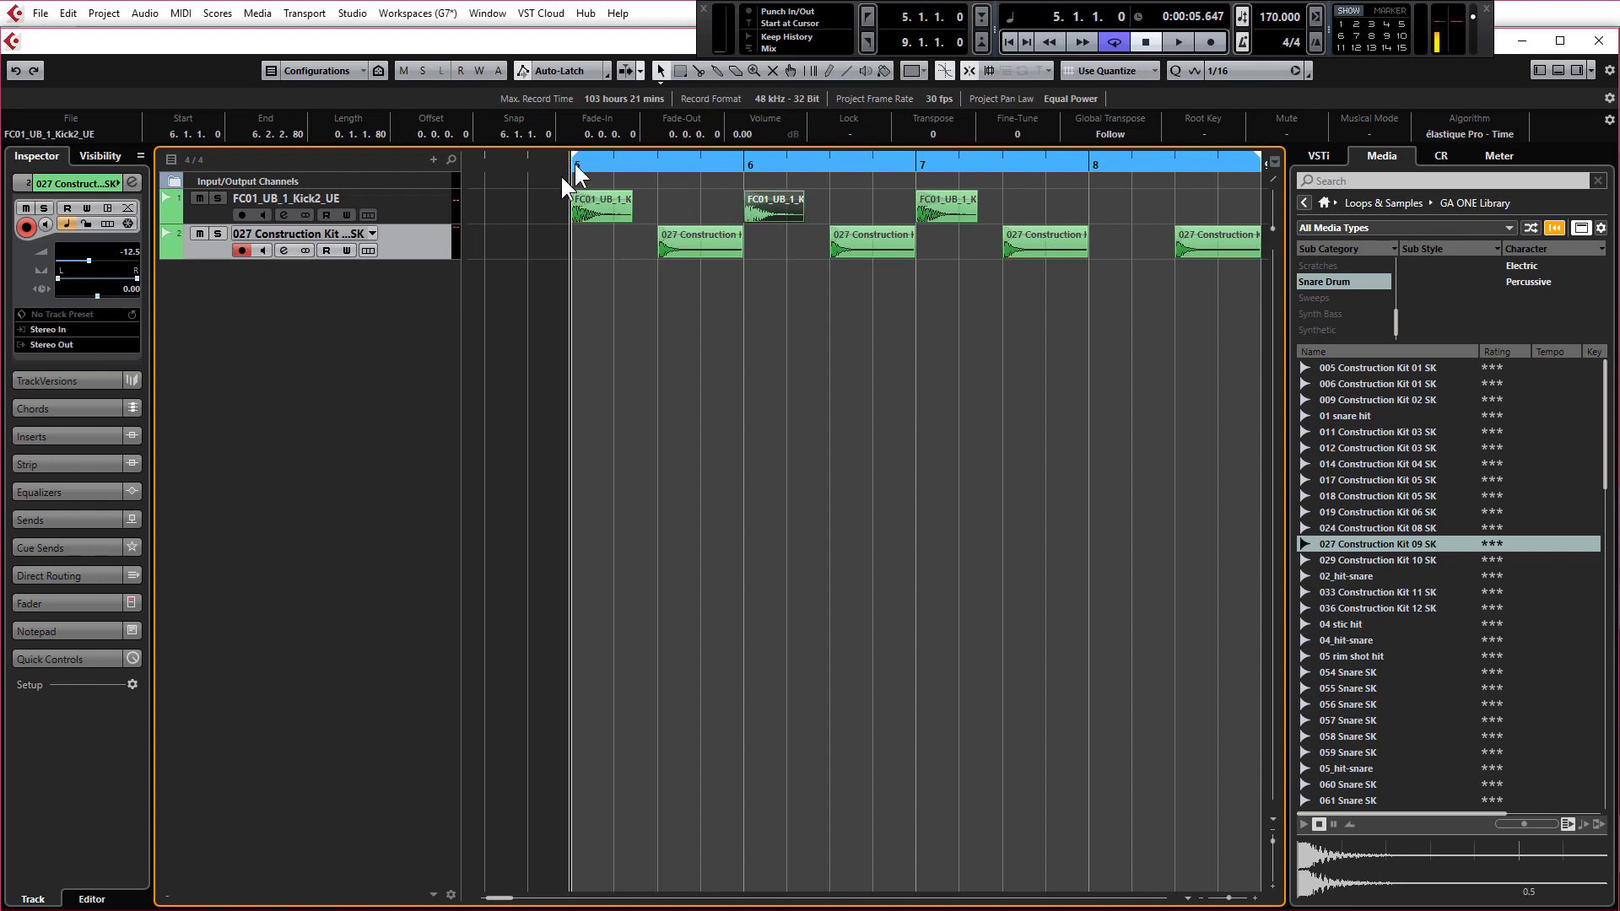
key(space)
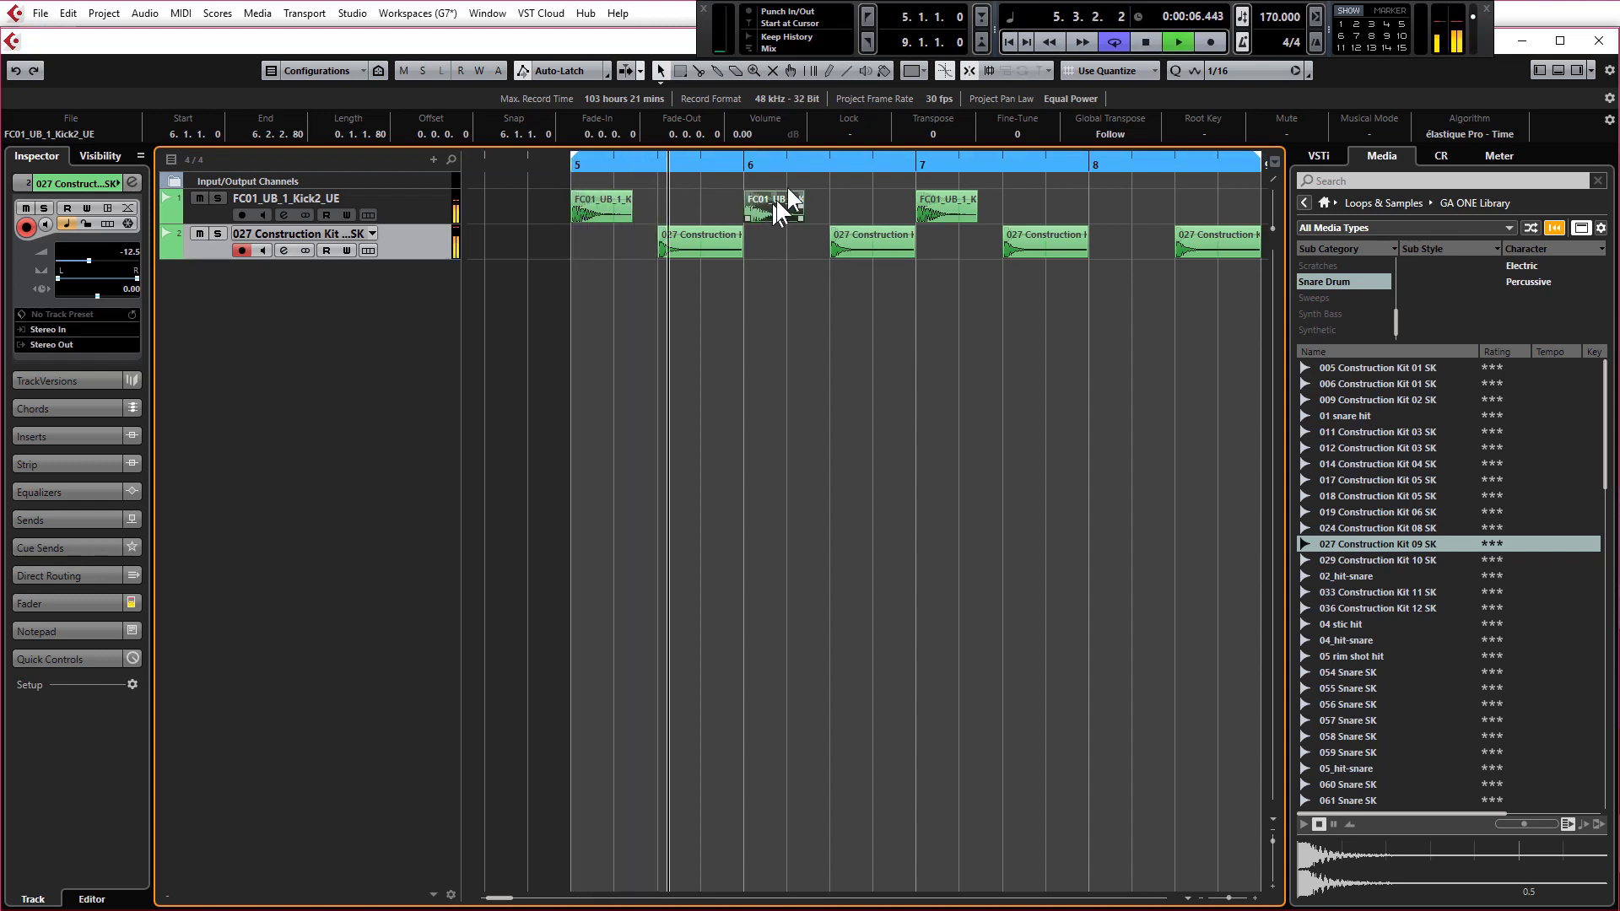
key(space)
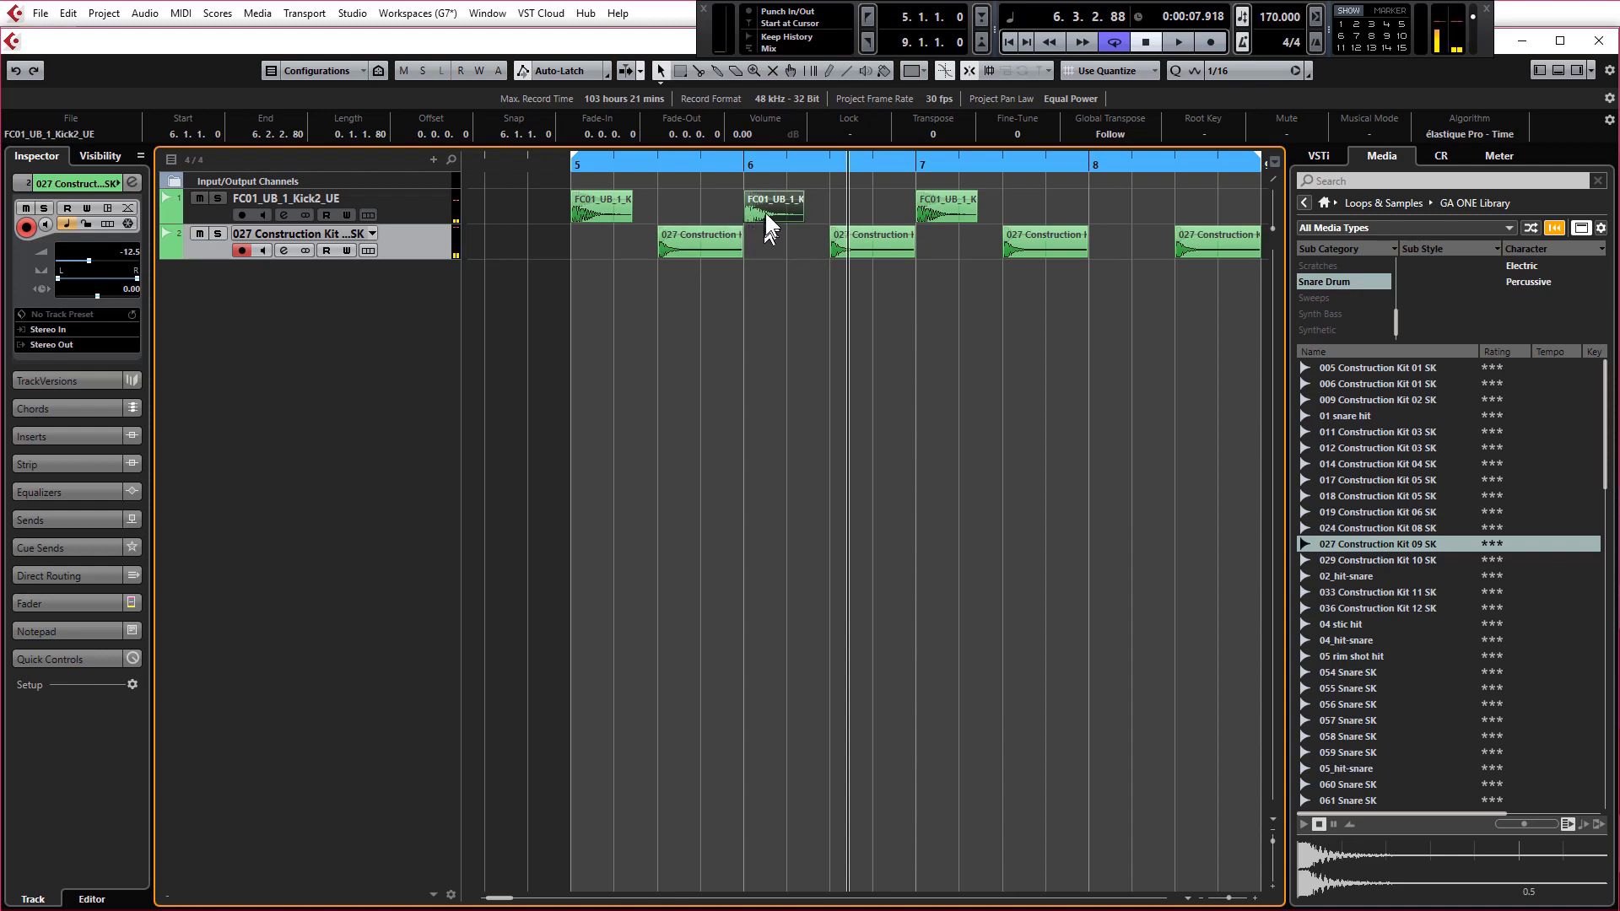
Step: Move the copied kick back to the fourth beat of bar 5 and audition the loop
mouse_move(766, 210)
mouse_down()
mouse_move(779, 205)
mouse_move(741, 208)
mouse_up()
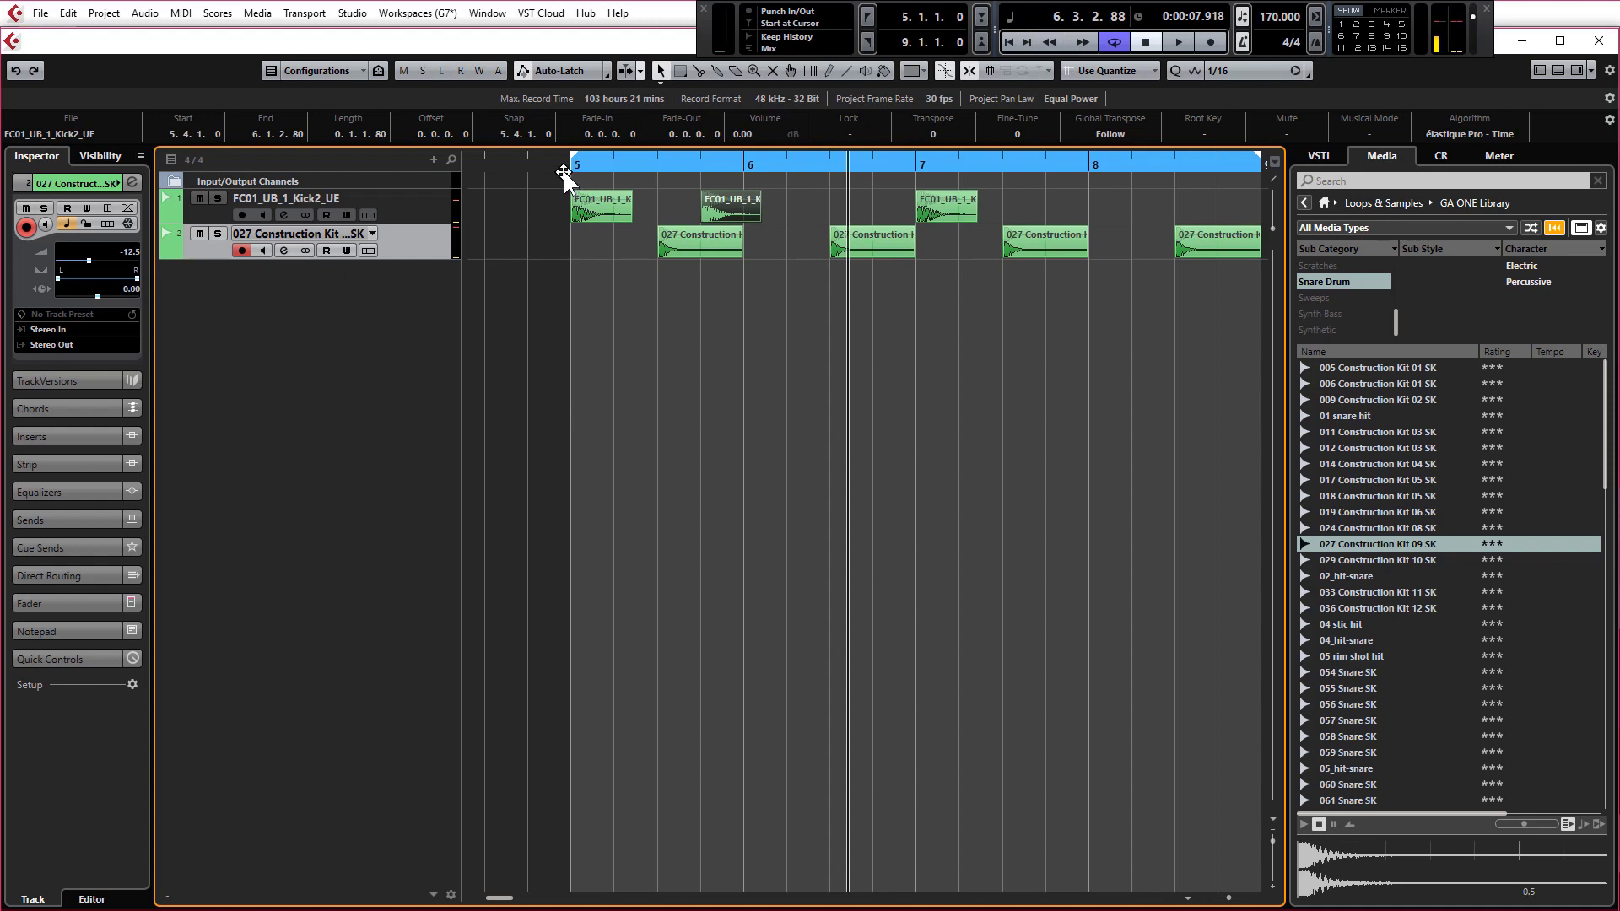
key(alt+space)
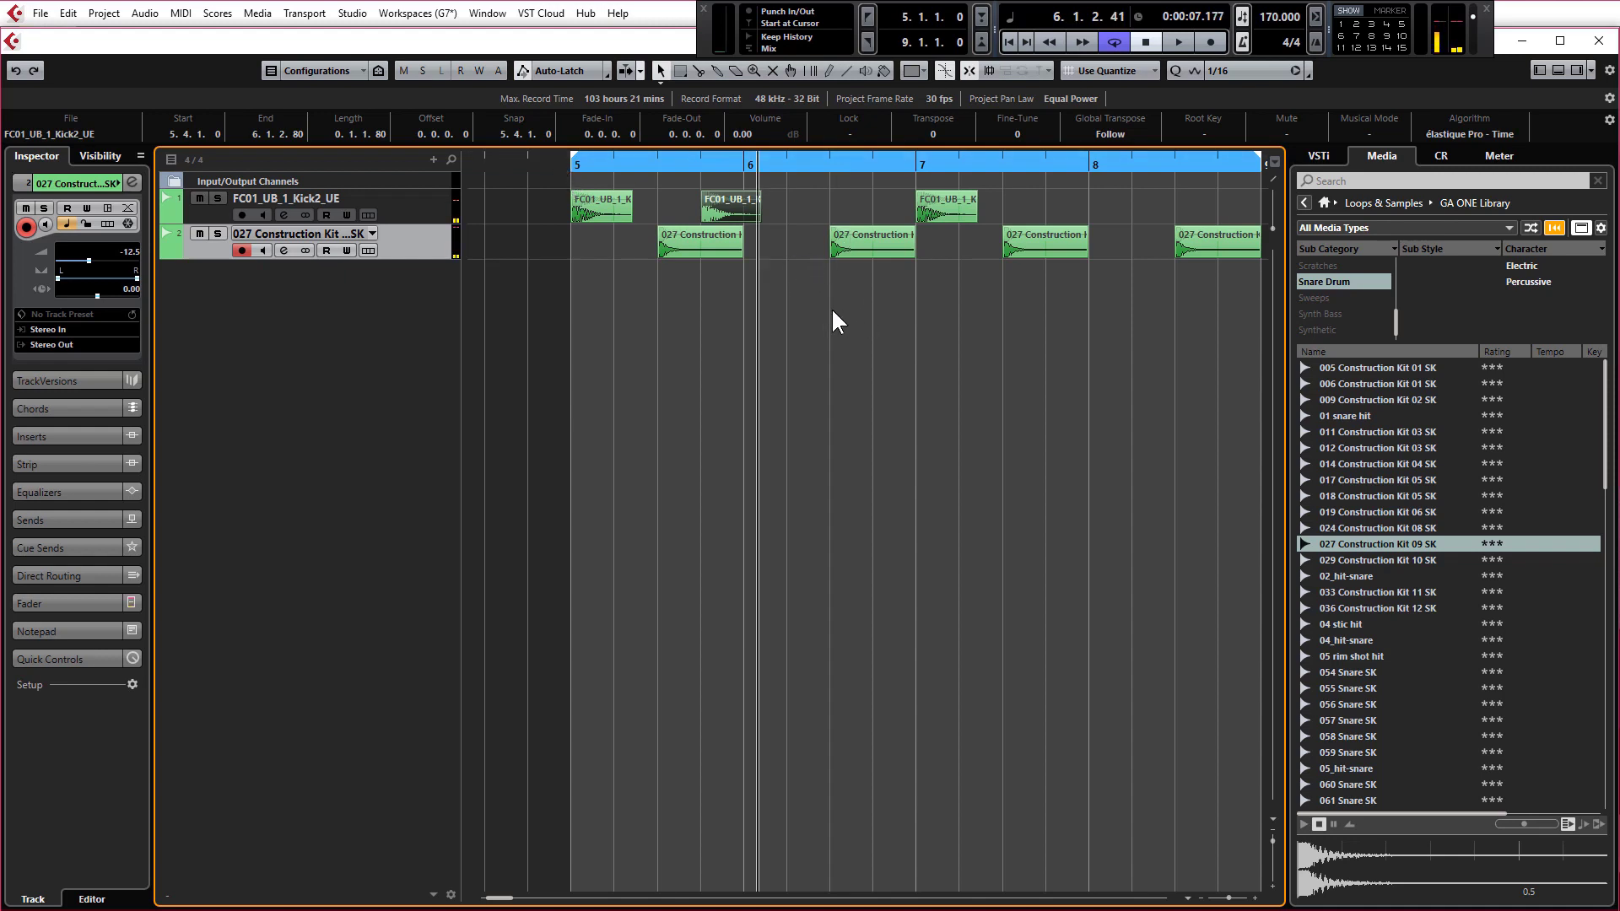
key(space)
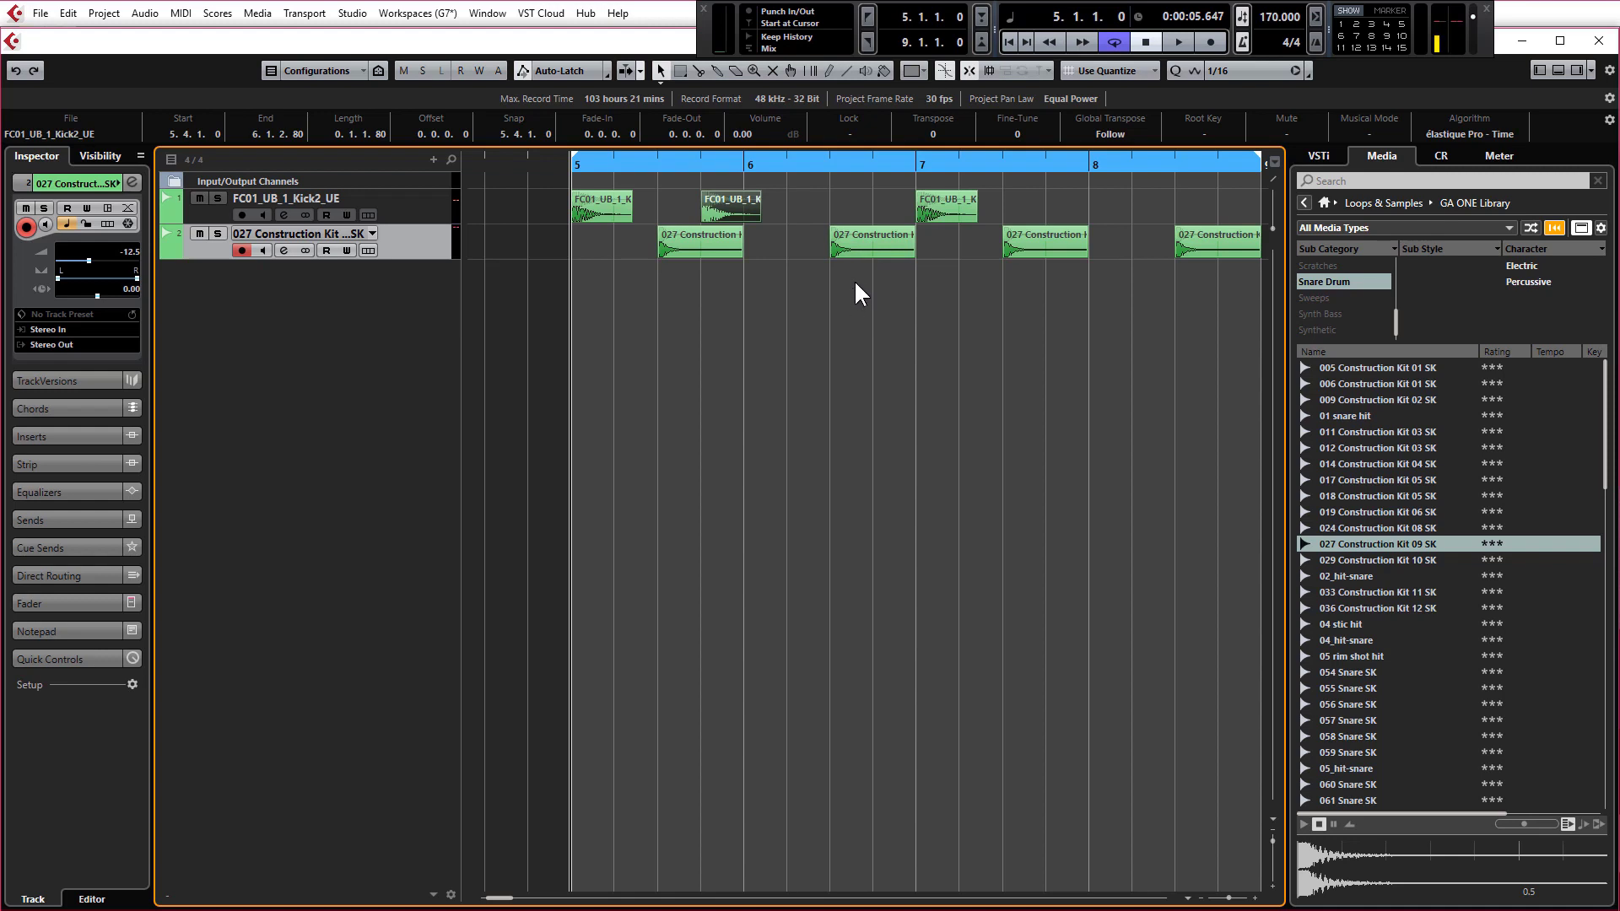
Step: Copy the bar 5 beat 4 kick to position 6.3.3 and audition the loop
drag(757, 215, 892, 203)
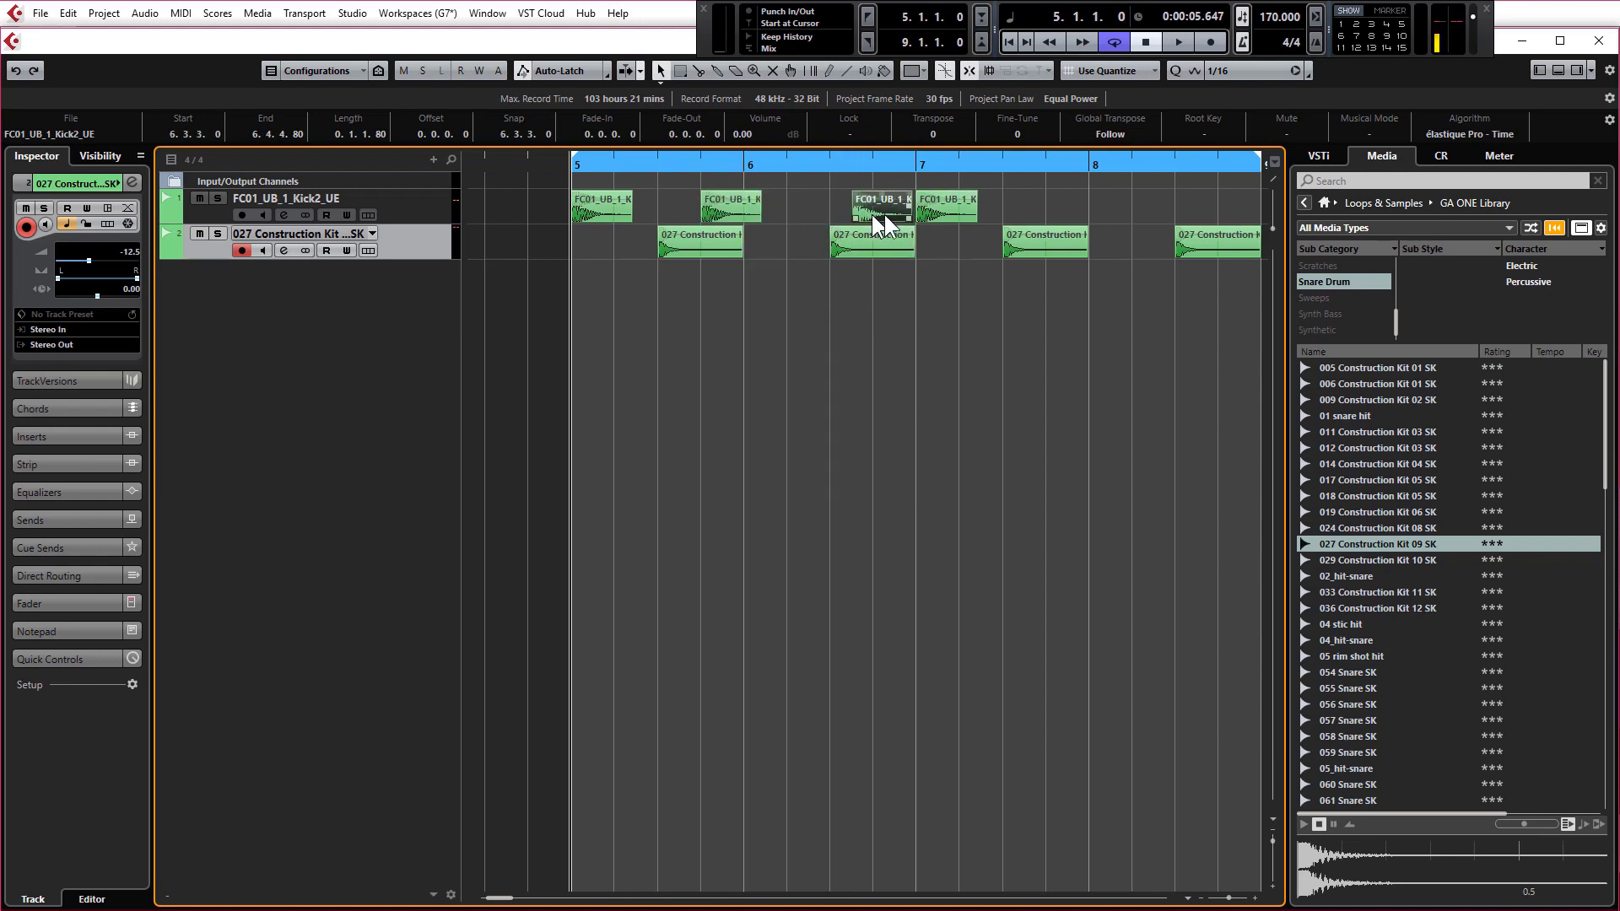
key(space)
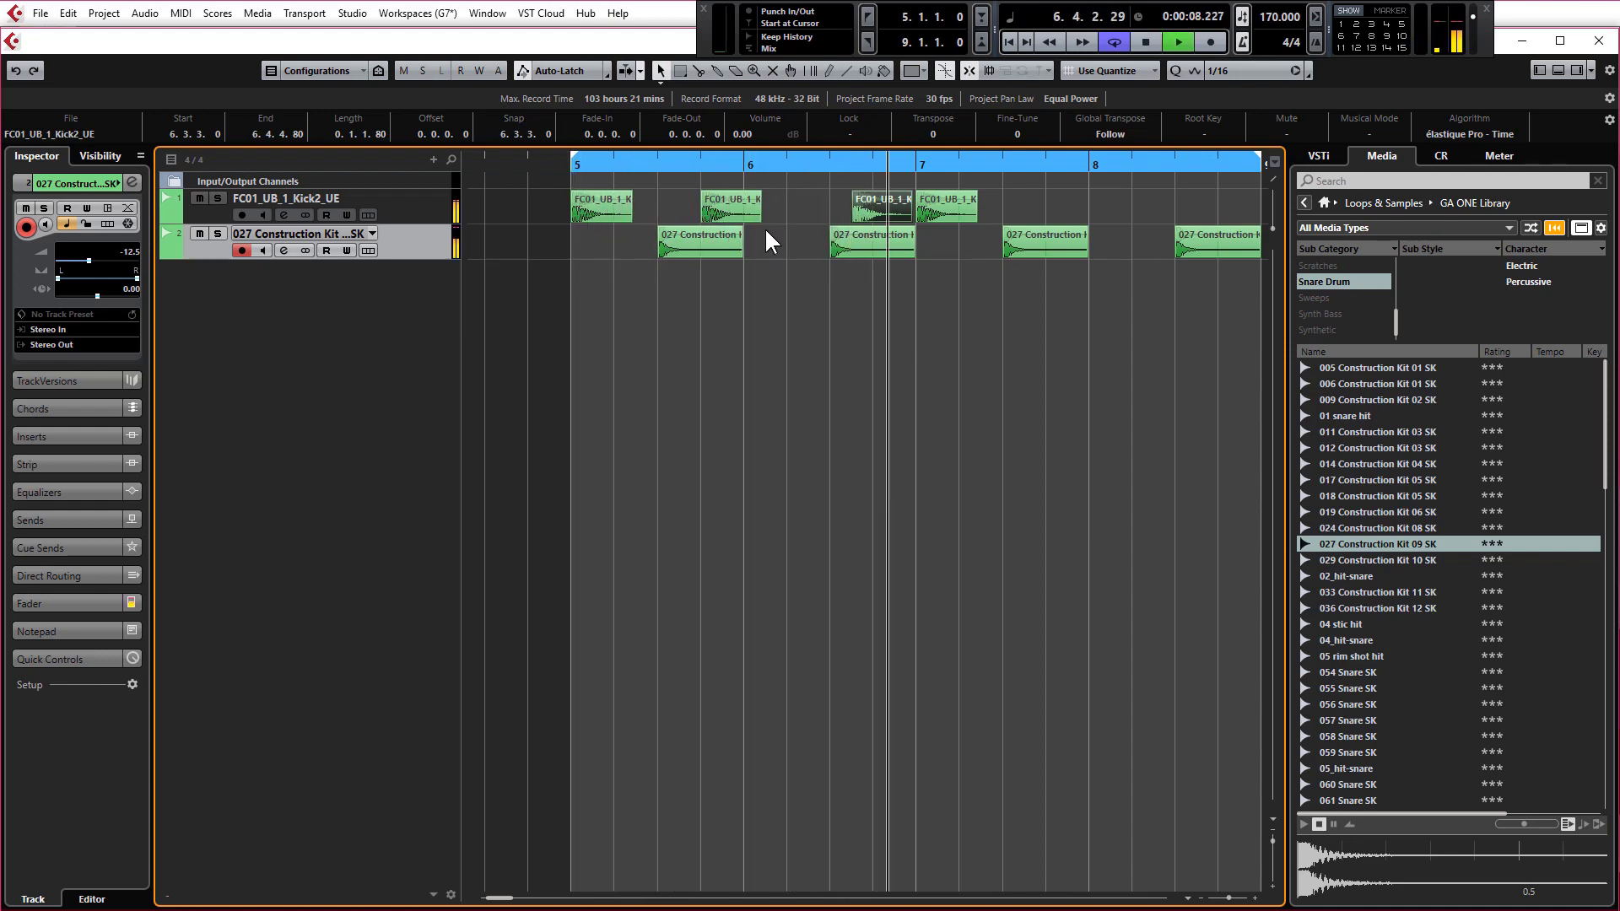
key(space)
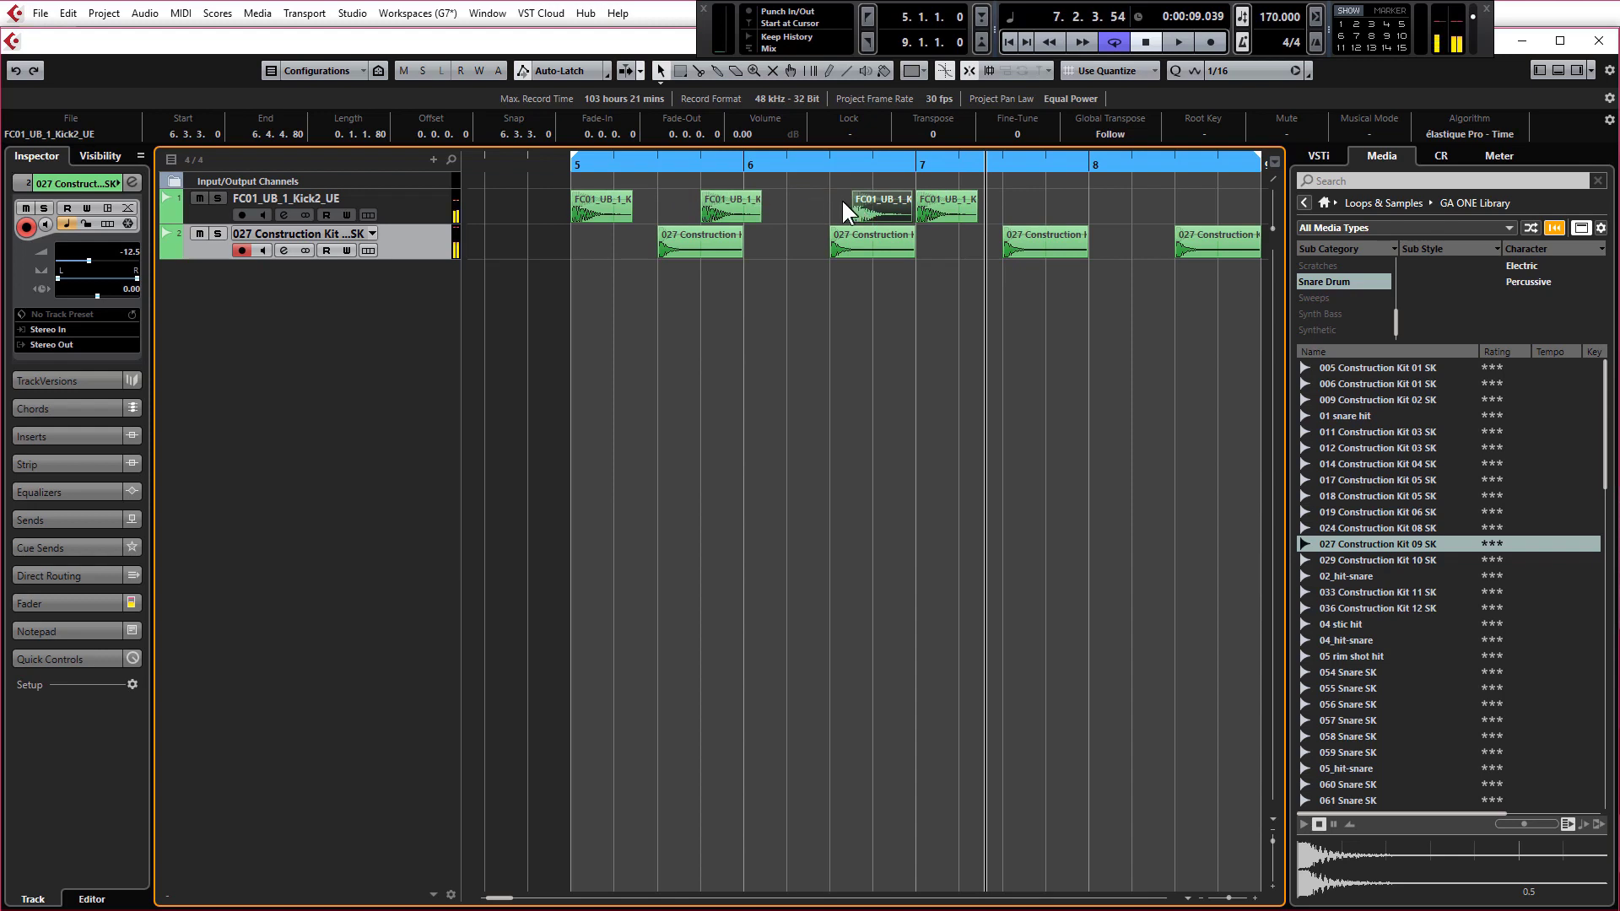
Step: Copy the kicks at 5.4.1 and 6.3.3 together two bars ahead, to 7.4.1 and 8.3.3
shift+click(736, 202)
drag(736, 202, 1075, 204)
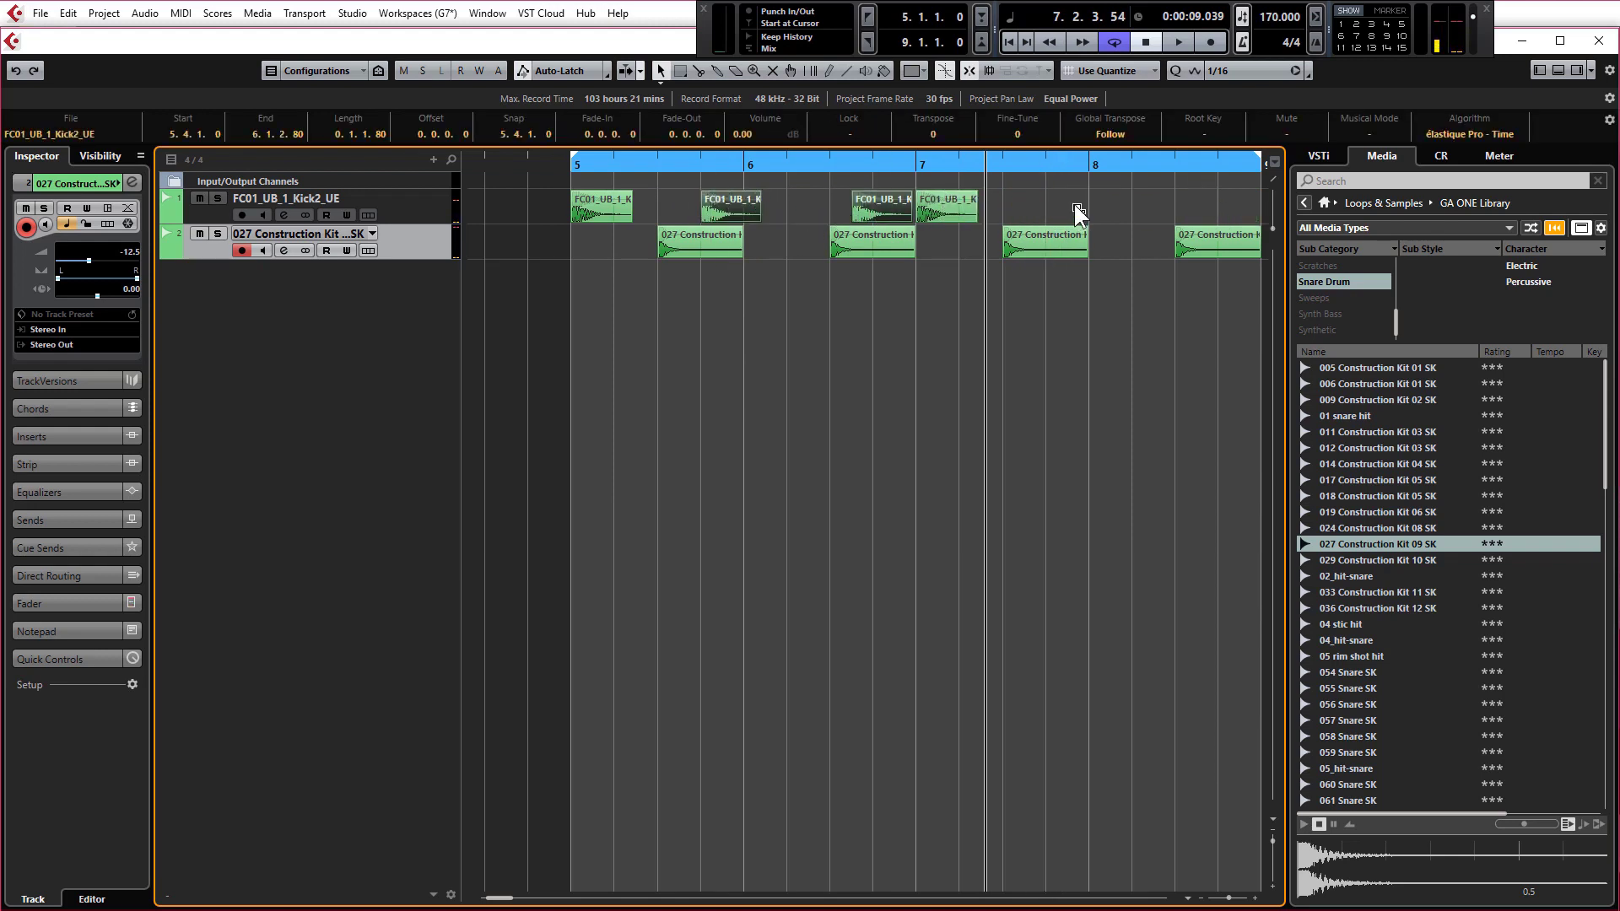
scroll(481, 374, down, 2)
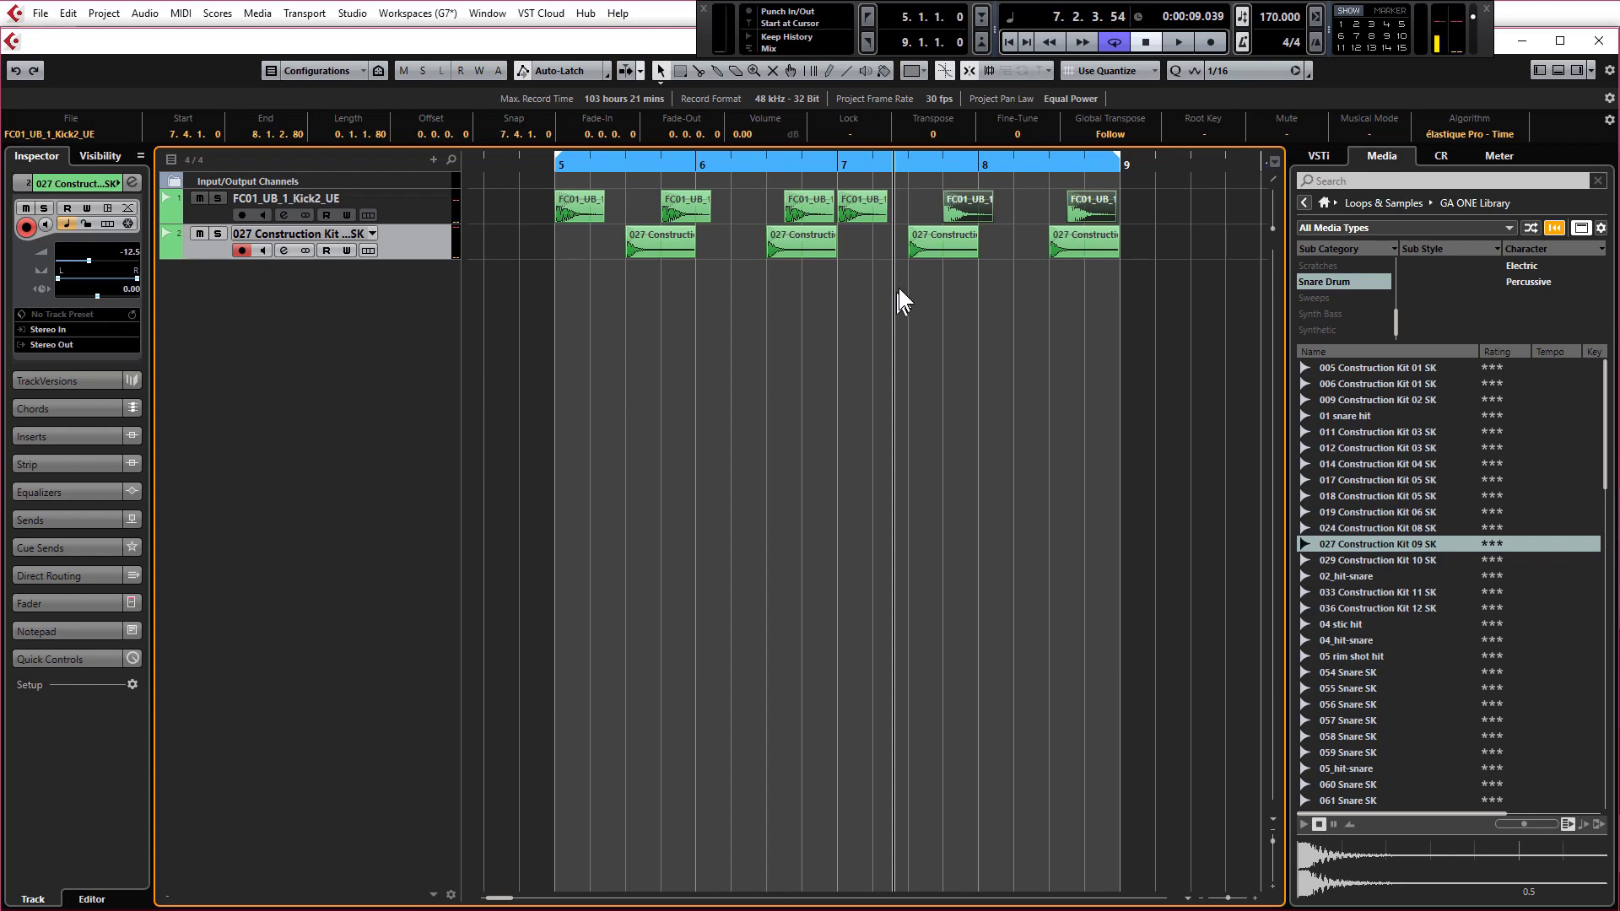
Step: Hide the media browser zone to widen the arrangement, and play the second half of the loop
click(1576, 69)
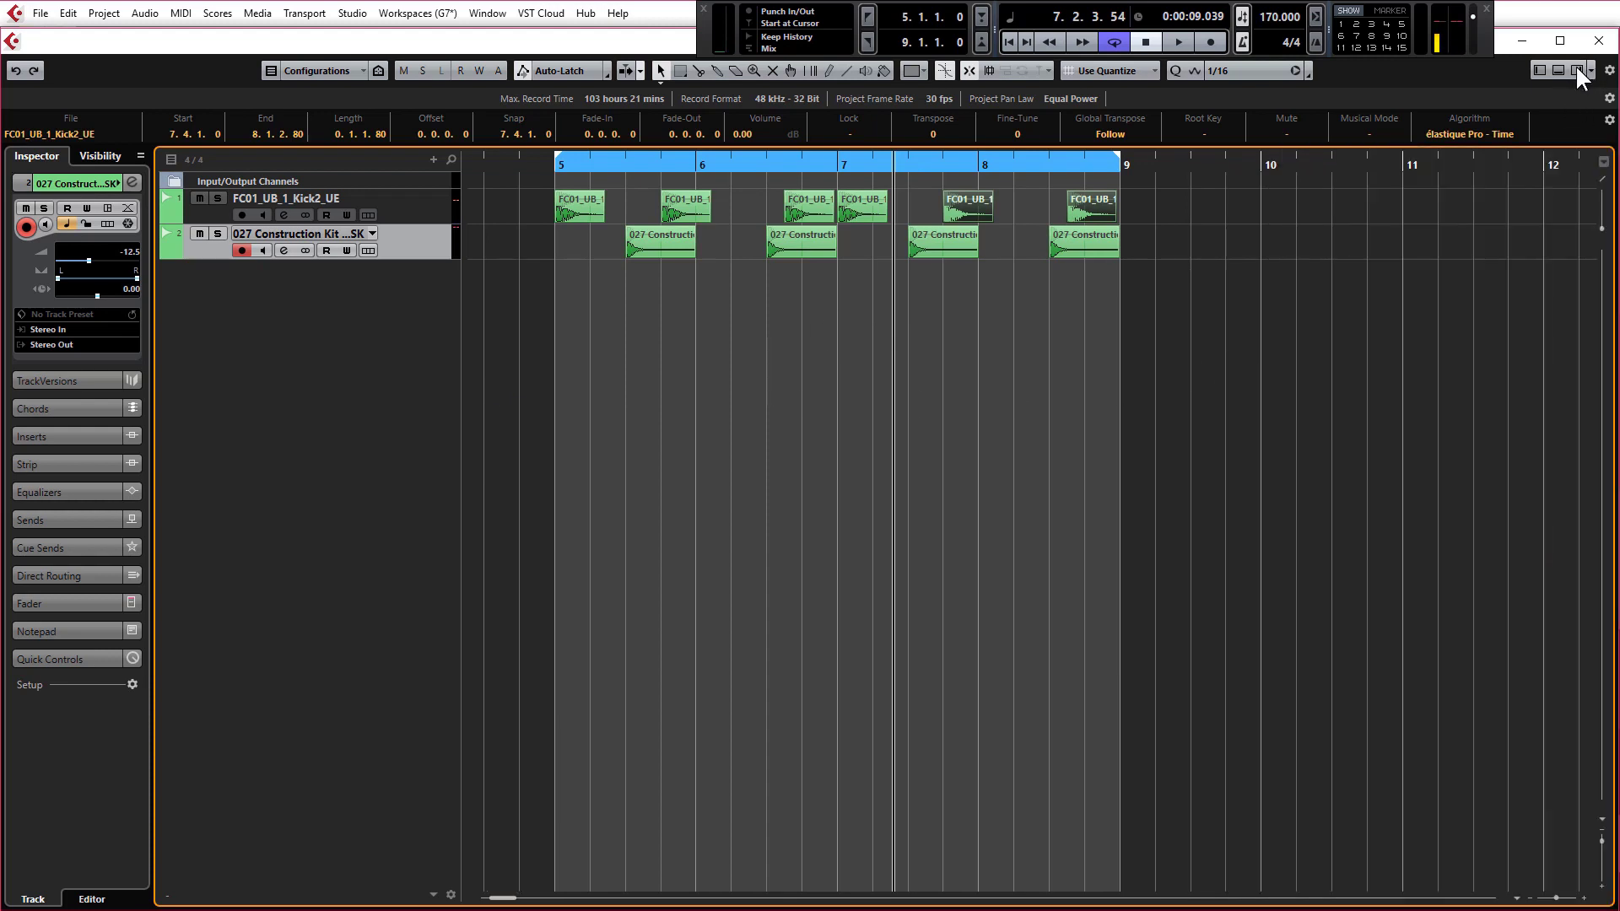
scroll(559, 430, up, 1)
click(1396, 405)
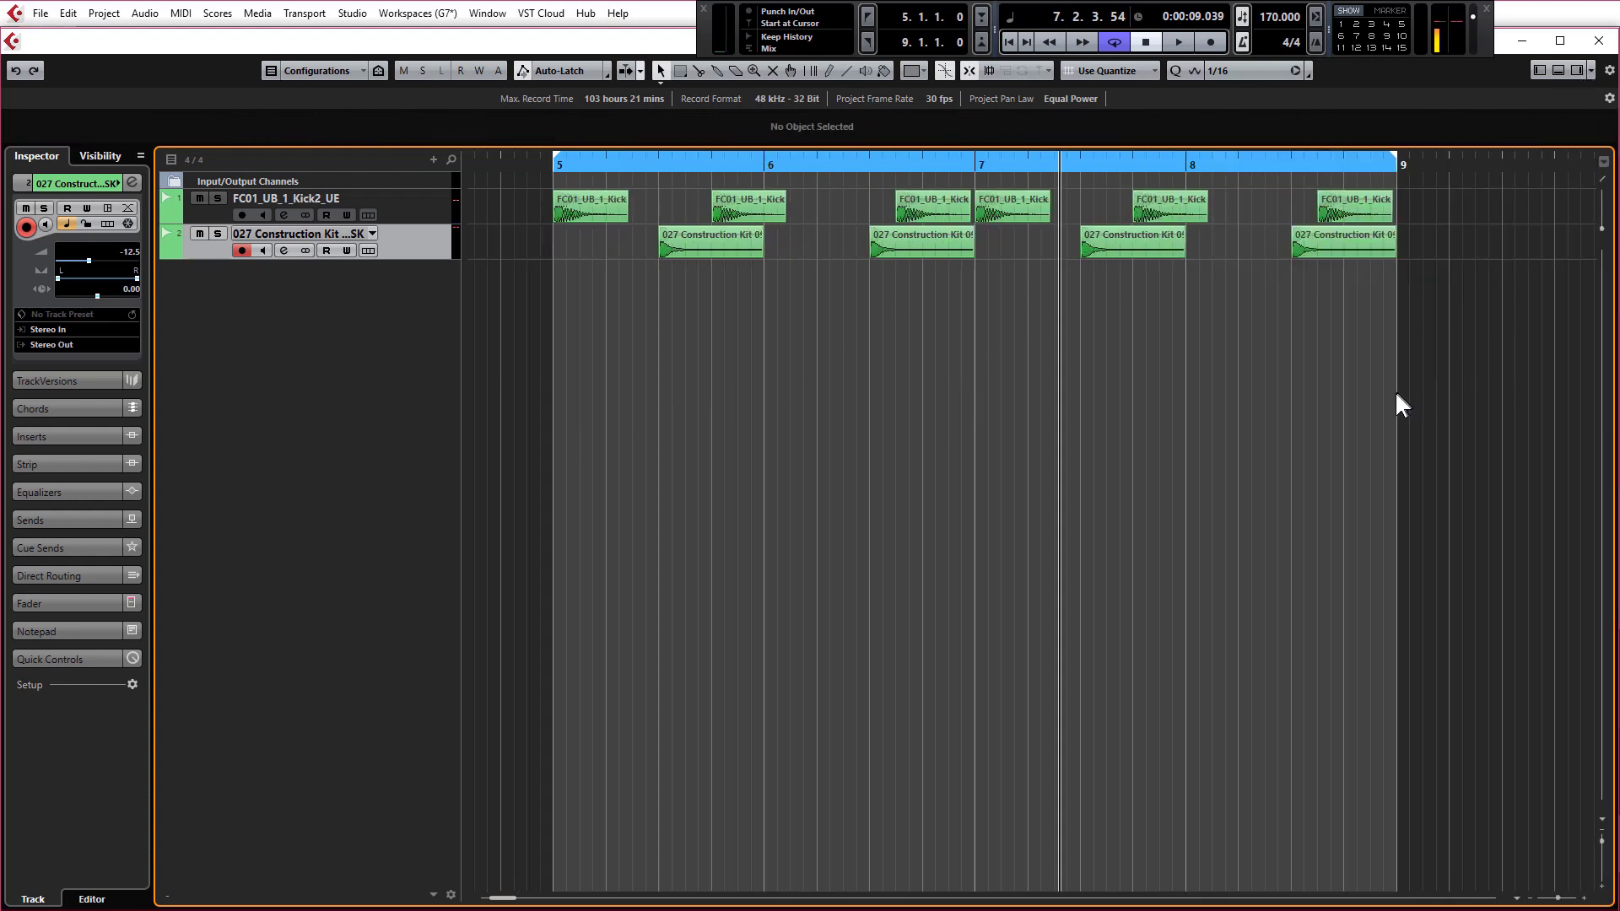
key(space)
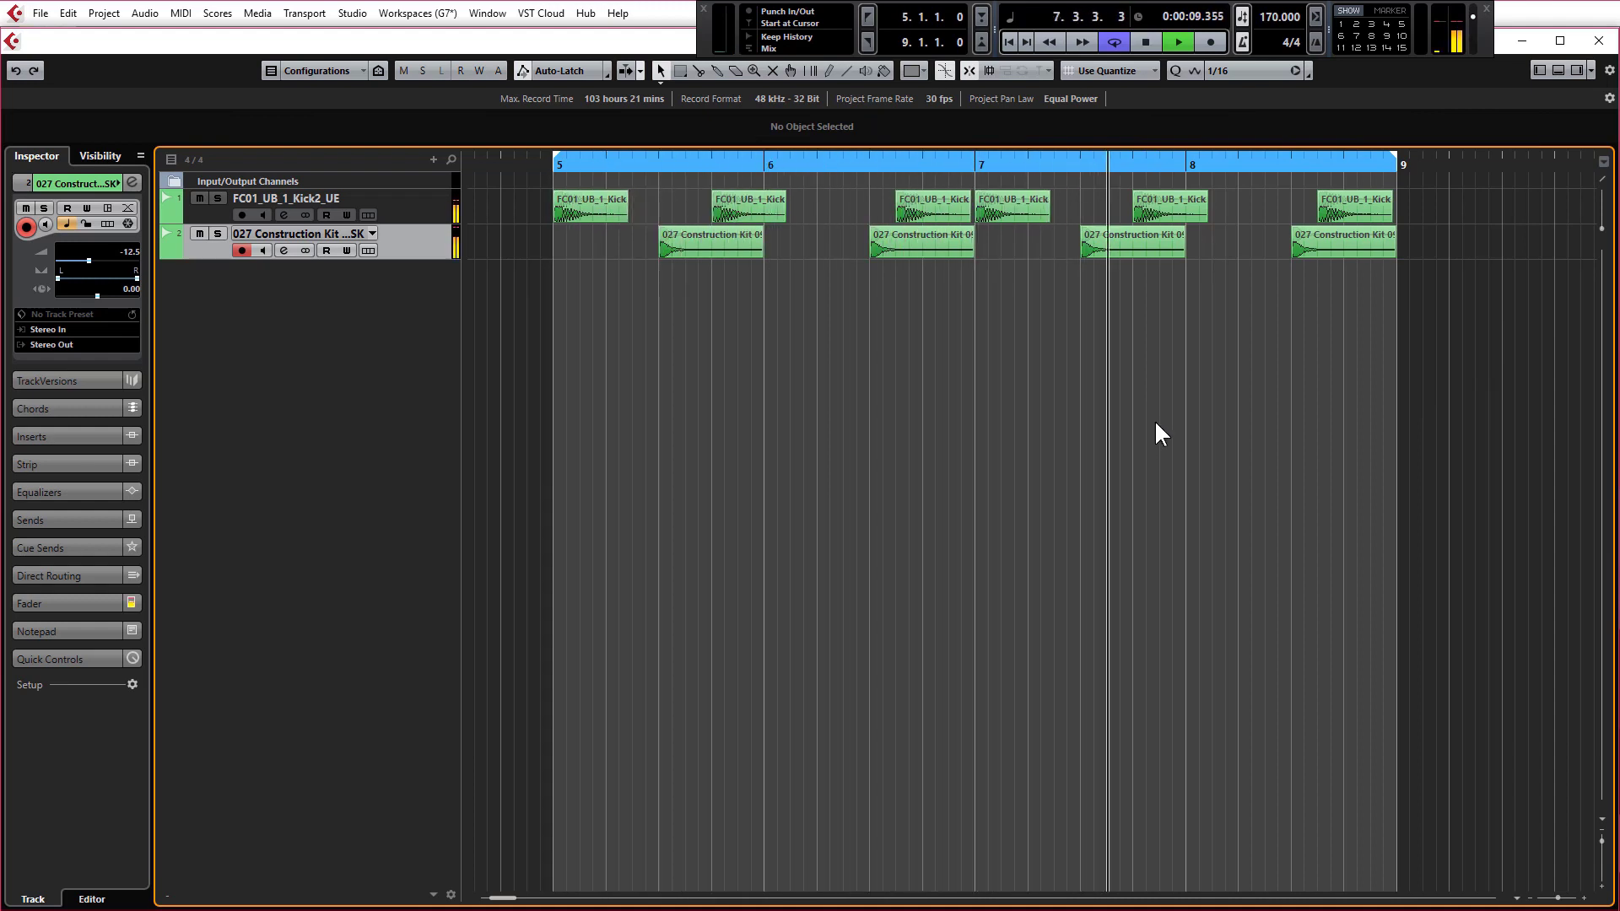
key(space)
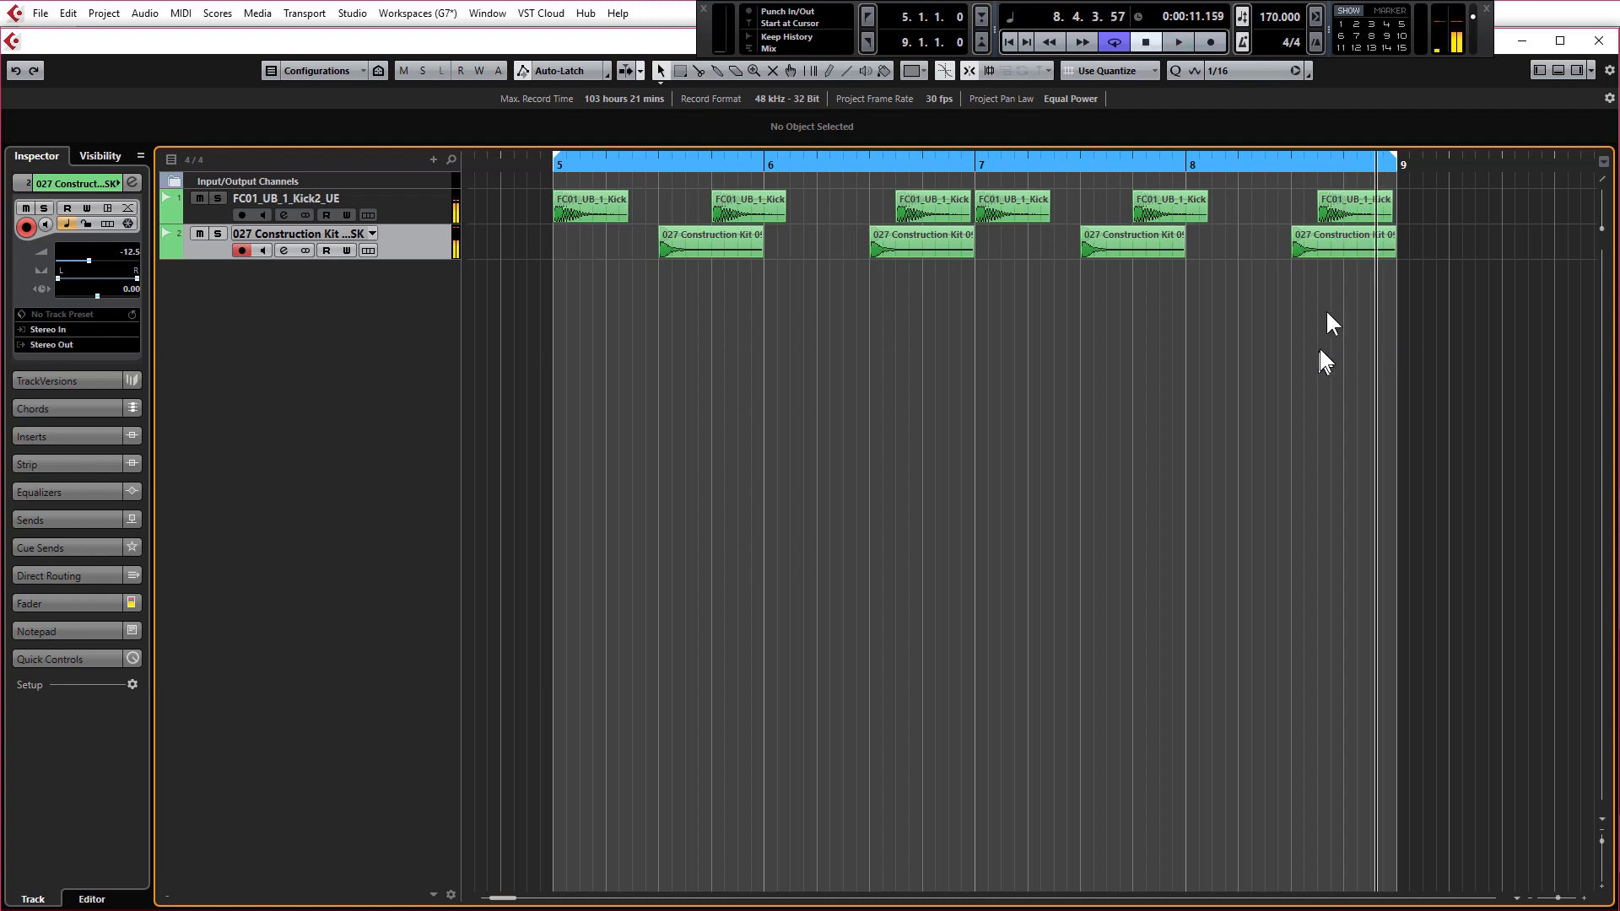
Step: Try trimming the end of the last kick in bar 8 to 8.4.3 with Grid Relative snapping
drag(1384, 221, 1365, 218)
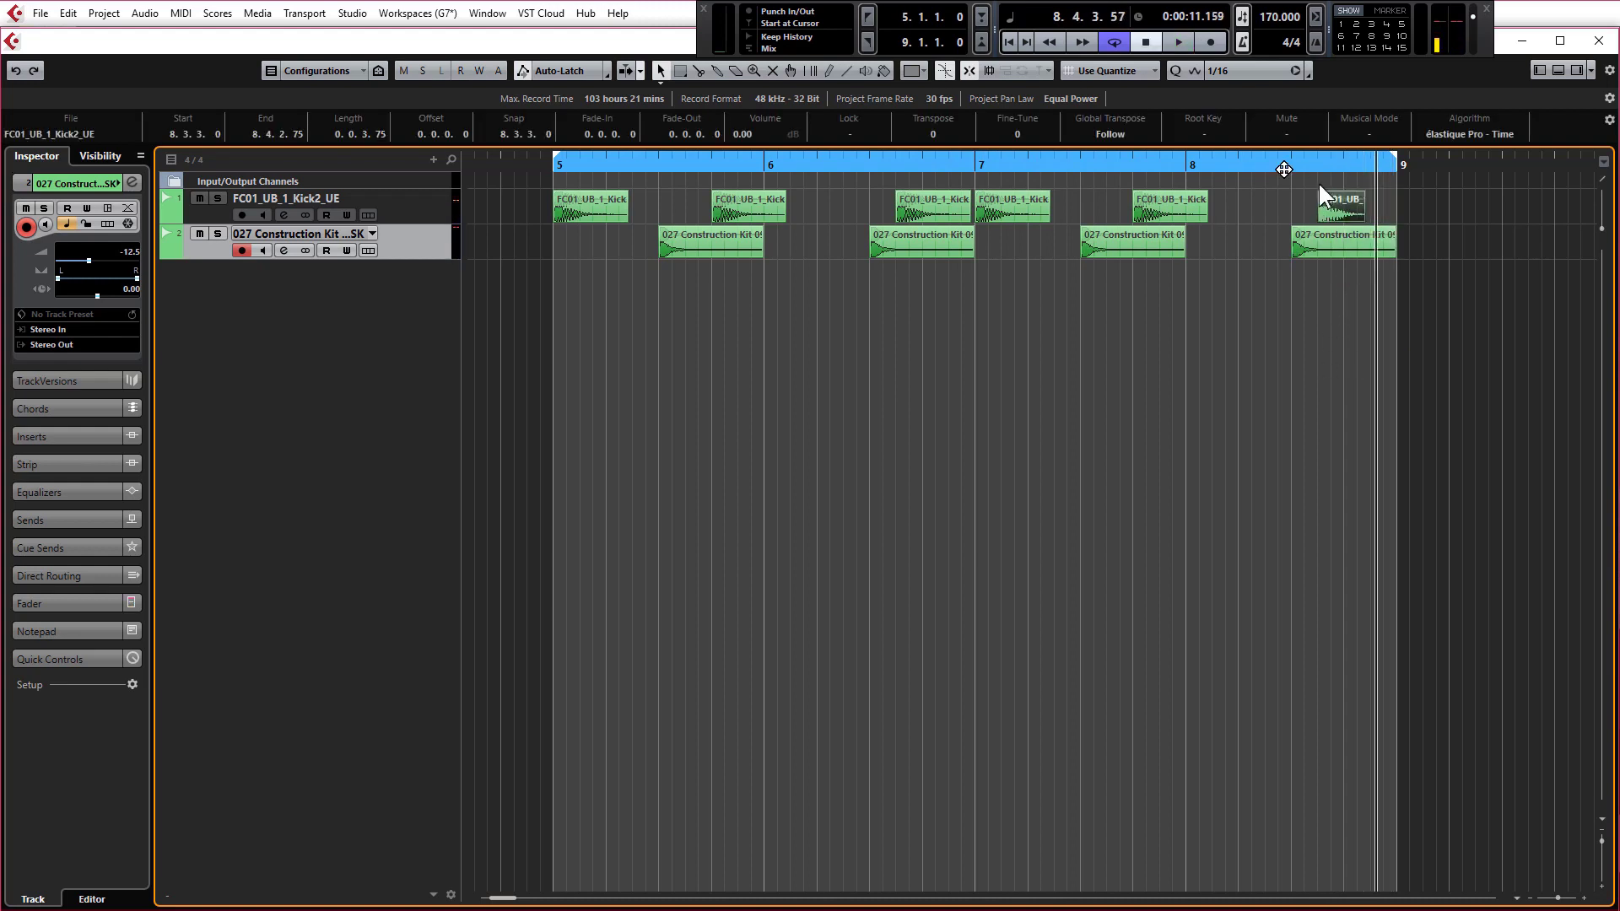
click(1020, 73)
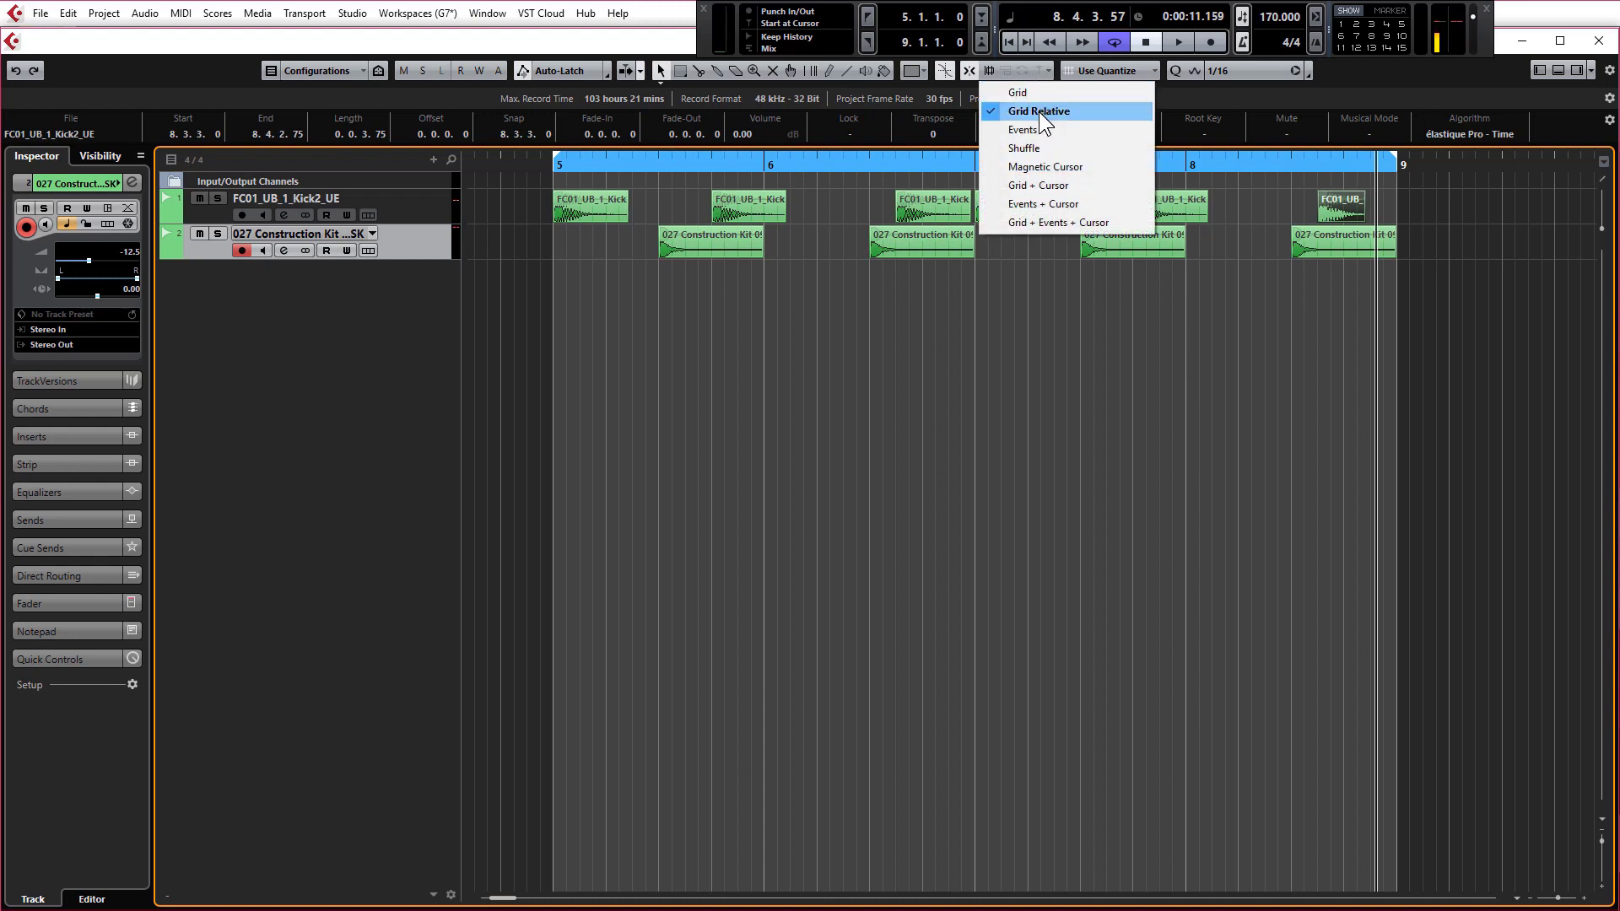
click(1124, 388)
scroll(1350, 211, up, 5)
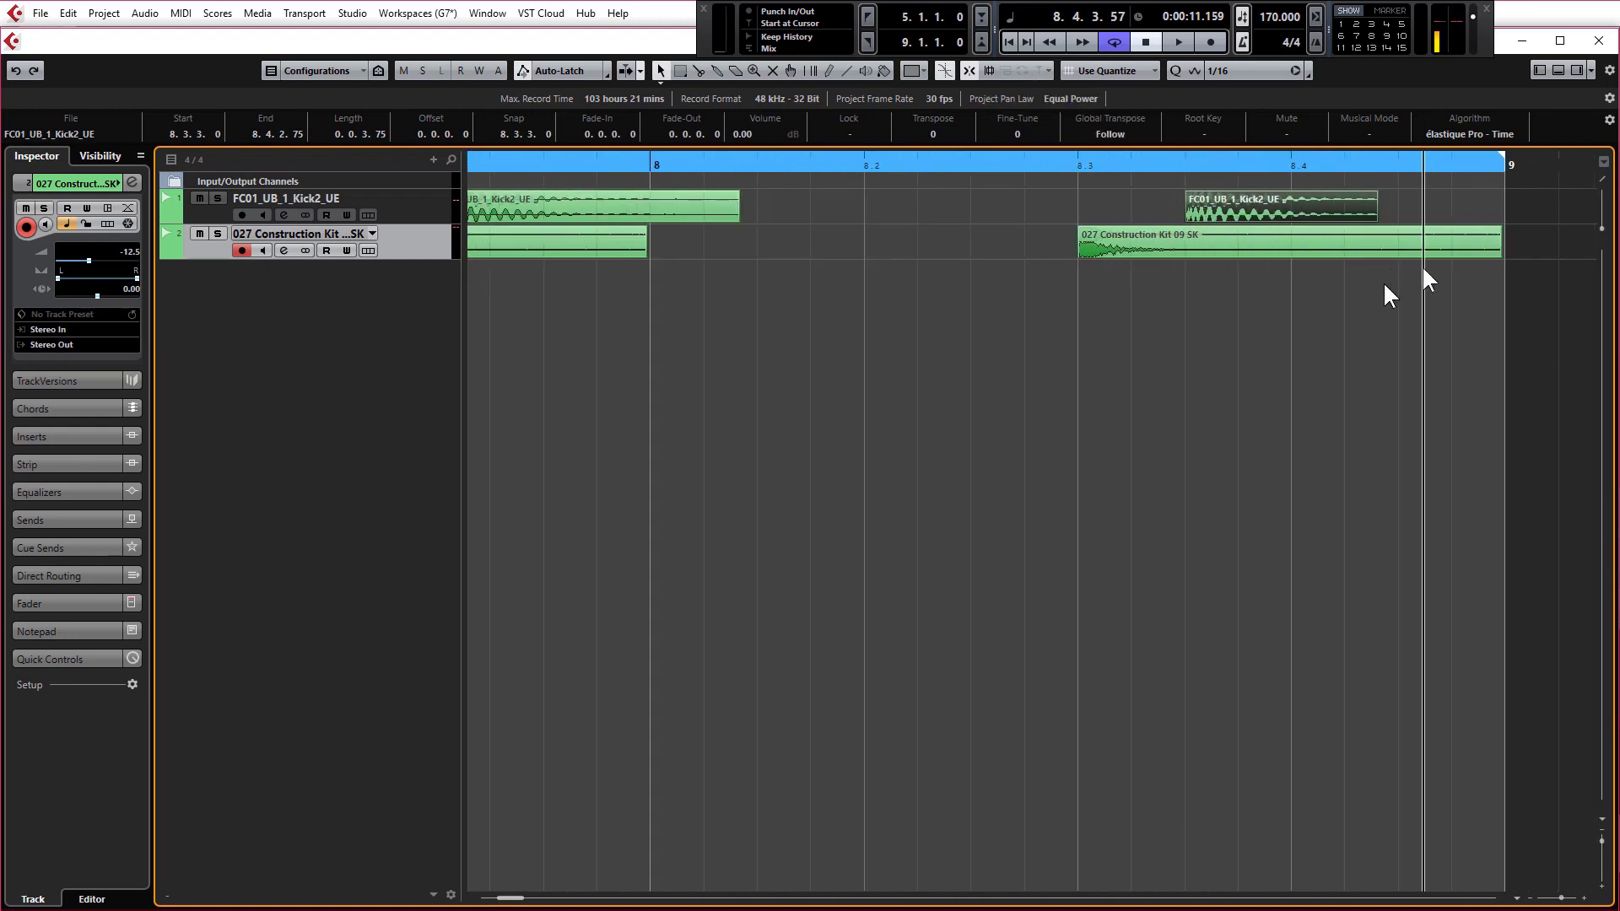
mouse_move(1373, 218)
mouse_down()
mouse_move(1461, 222)
mouse_move(1379, 218)
mouse_up()
Step: Change the snap type to Grid and trim the end of the last kick in bar 8 to just before 8.4.3
click(999, 70)
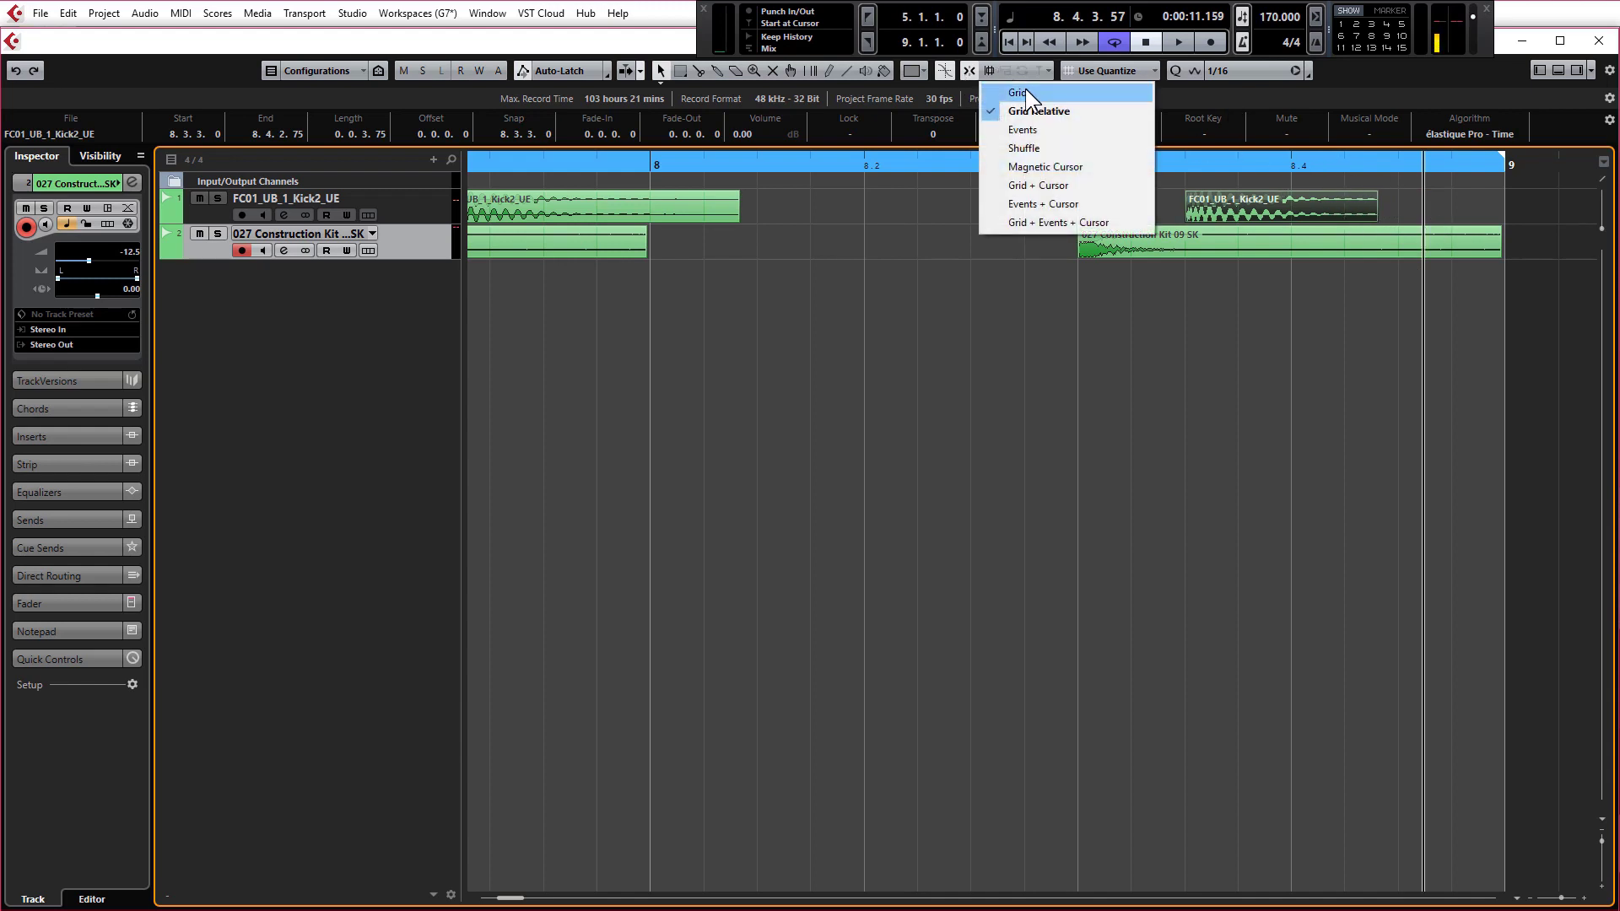
click(1025, 90)
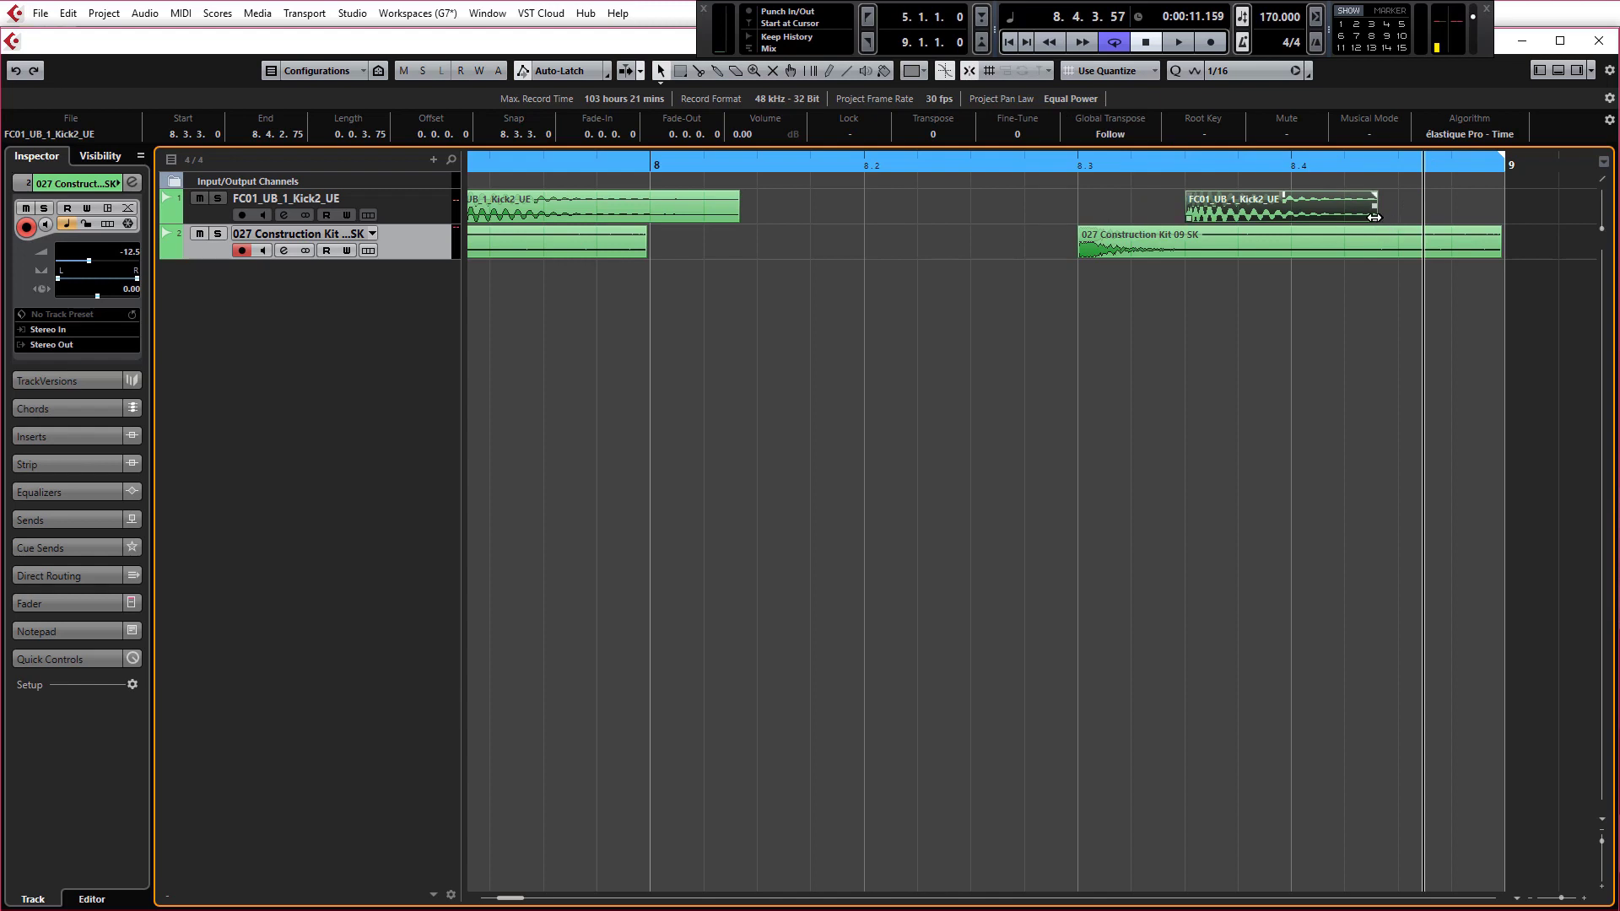
mouse_move(1377, 216)
mouse_down()
mouse_move(1341, 218)
mouse_move(1395, 216)
mouse_up()
Step: Add a short fade-out of 0.0.0.35 to the last kick in bar 8, enlarging the kick track's height
click(1389, 186)
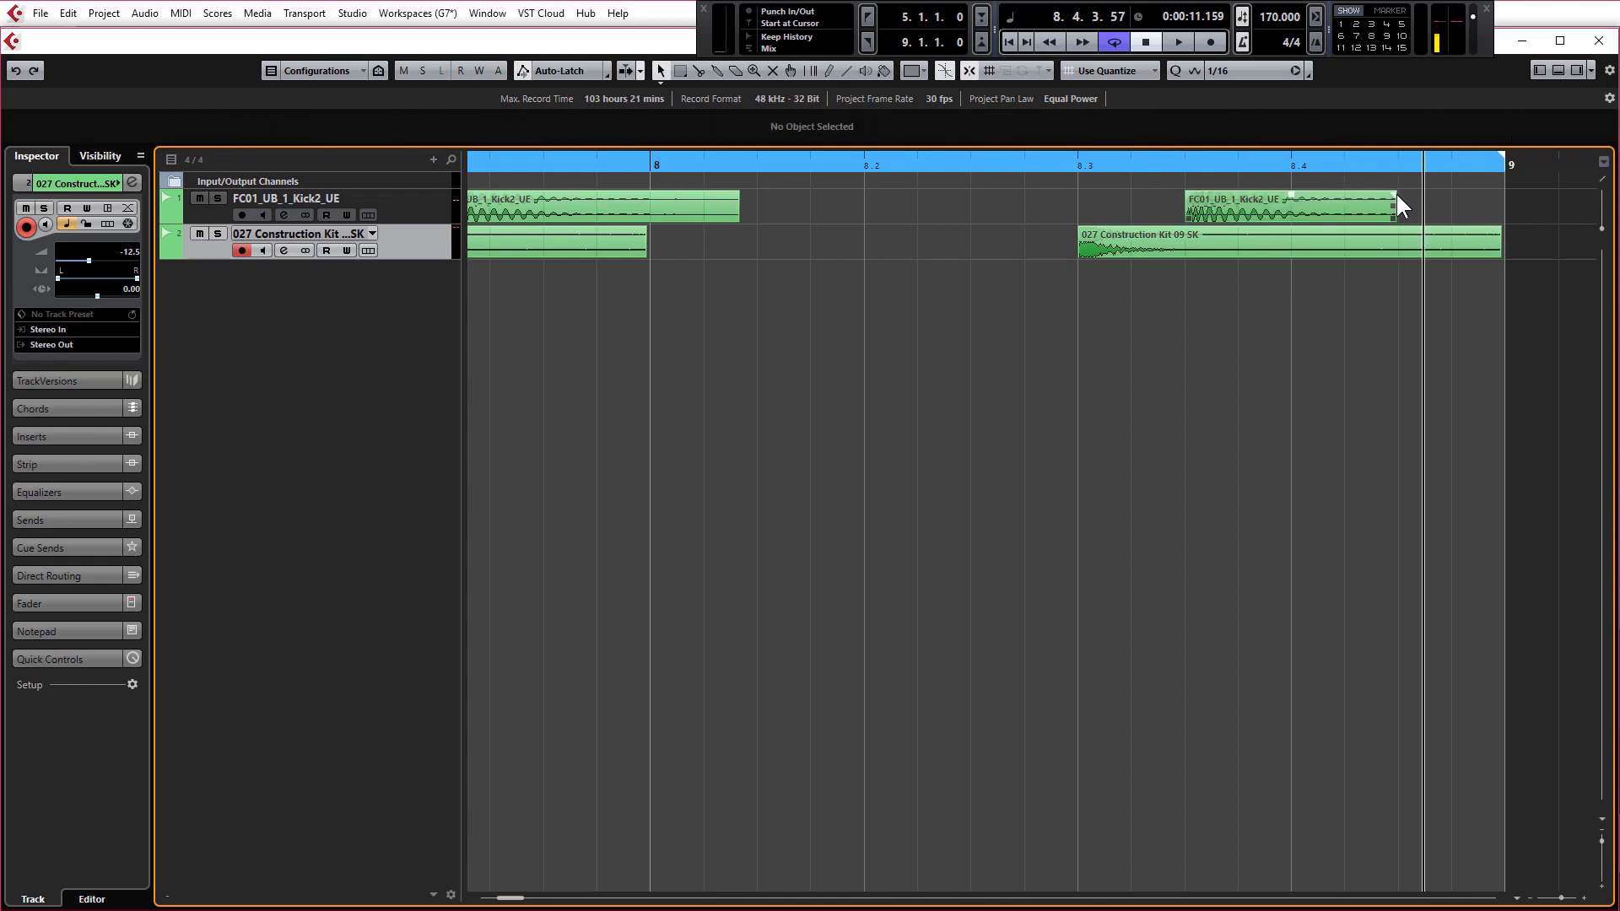
click(1392, 194)
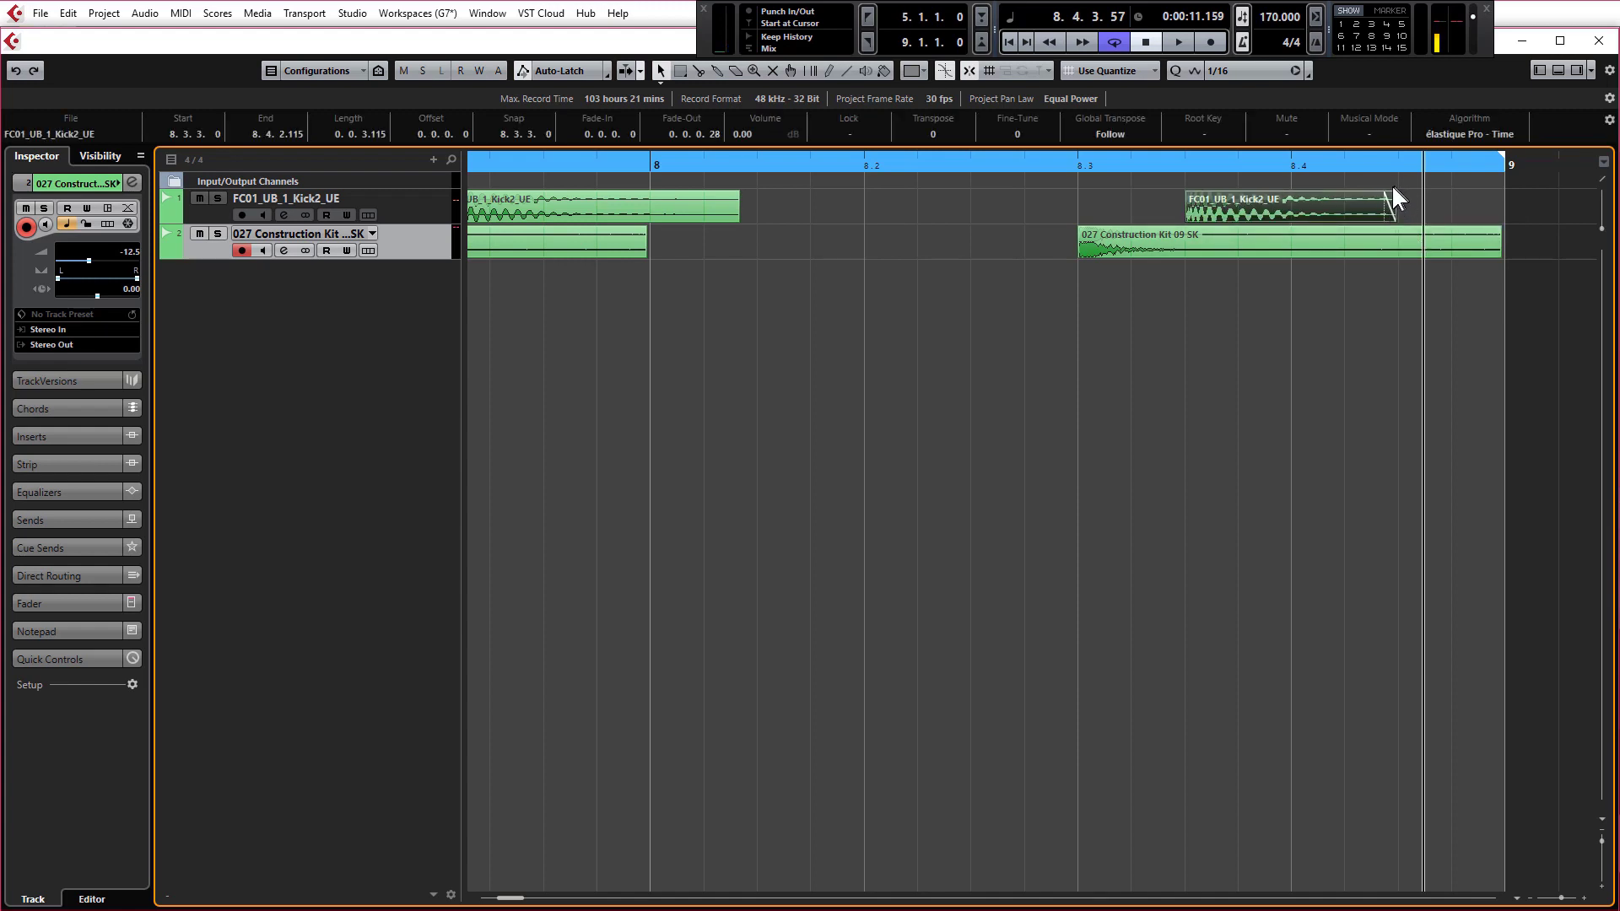
scroll(1097, 397, up, 2)
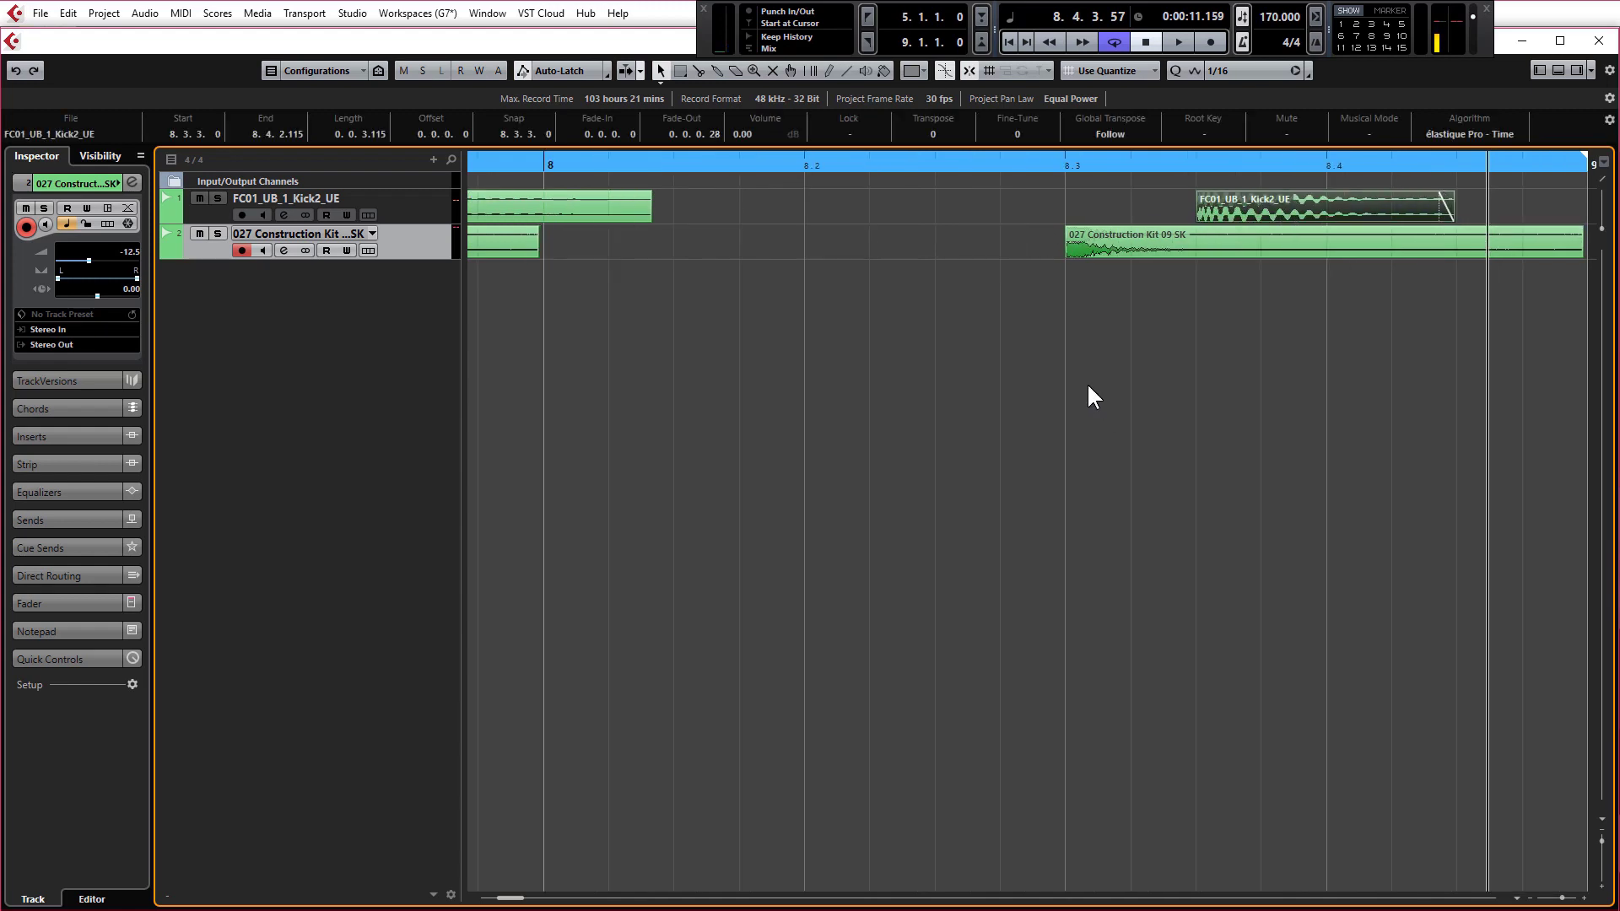
drag(440, 224, 440, 426)
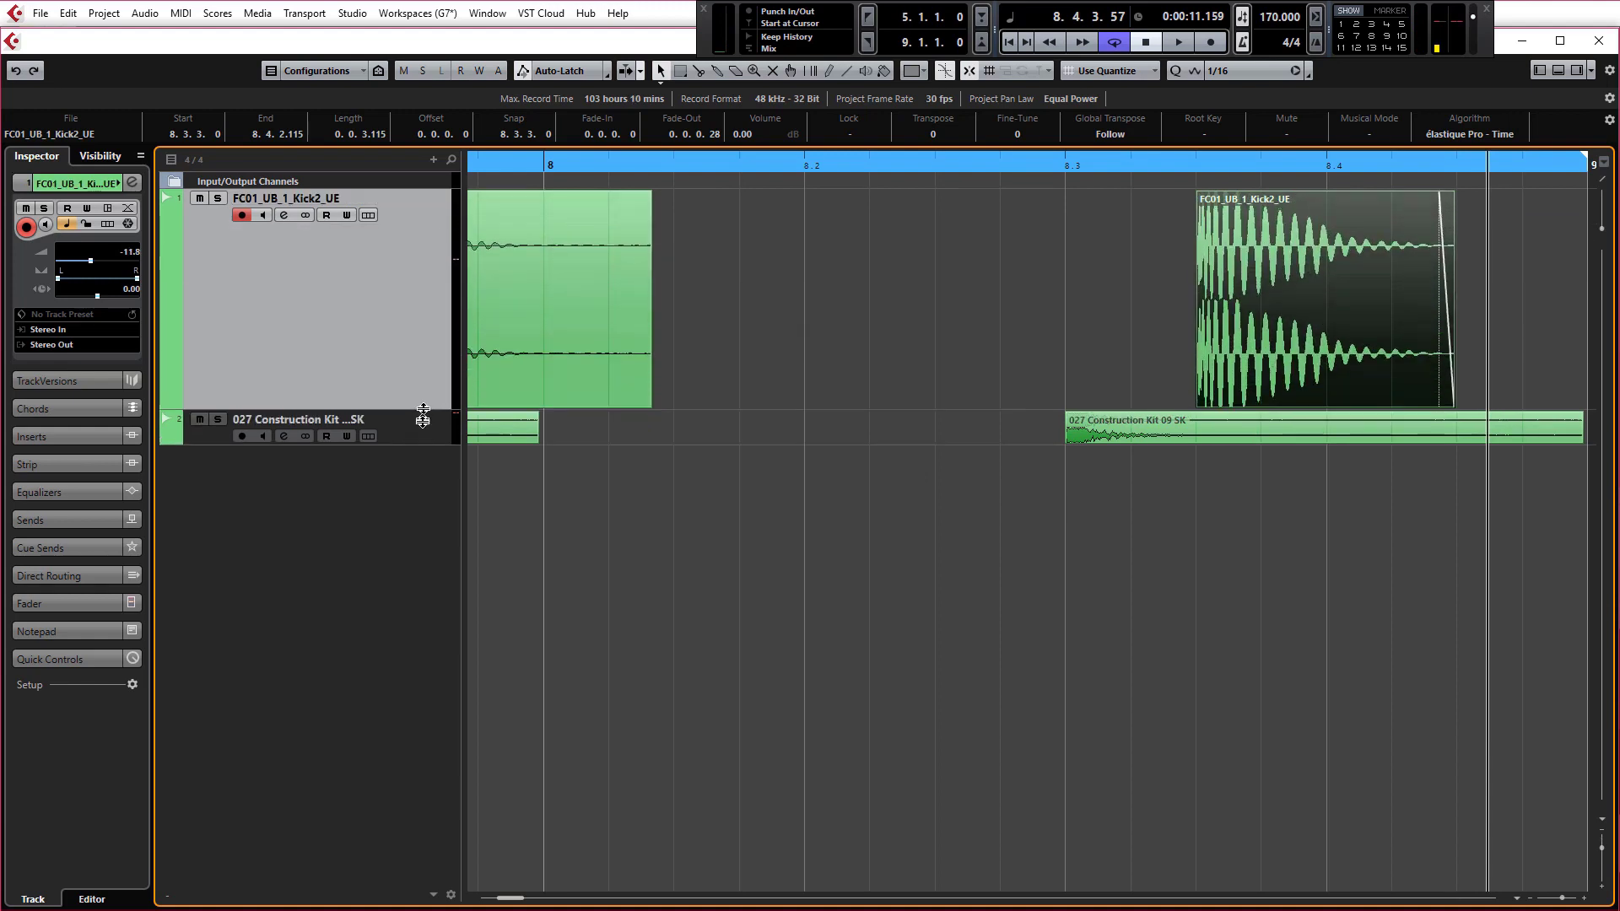
mouse_move(1436, 194)
mouse_down()
mouse_move(1350, 199)
mouse_move(1483, 217)
mouse_move(1369, 198)
mouse_move(1415, 321)
mouse_move(1453, 215)
mouse_move(1434, 216)
mouse_up()
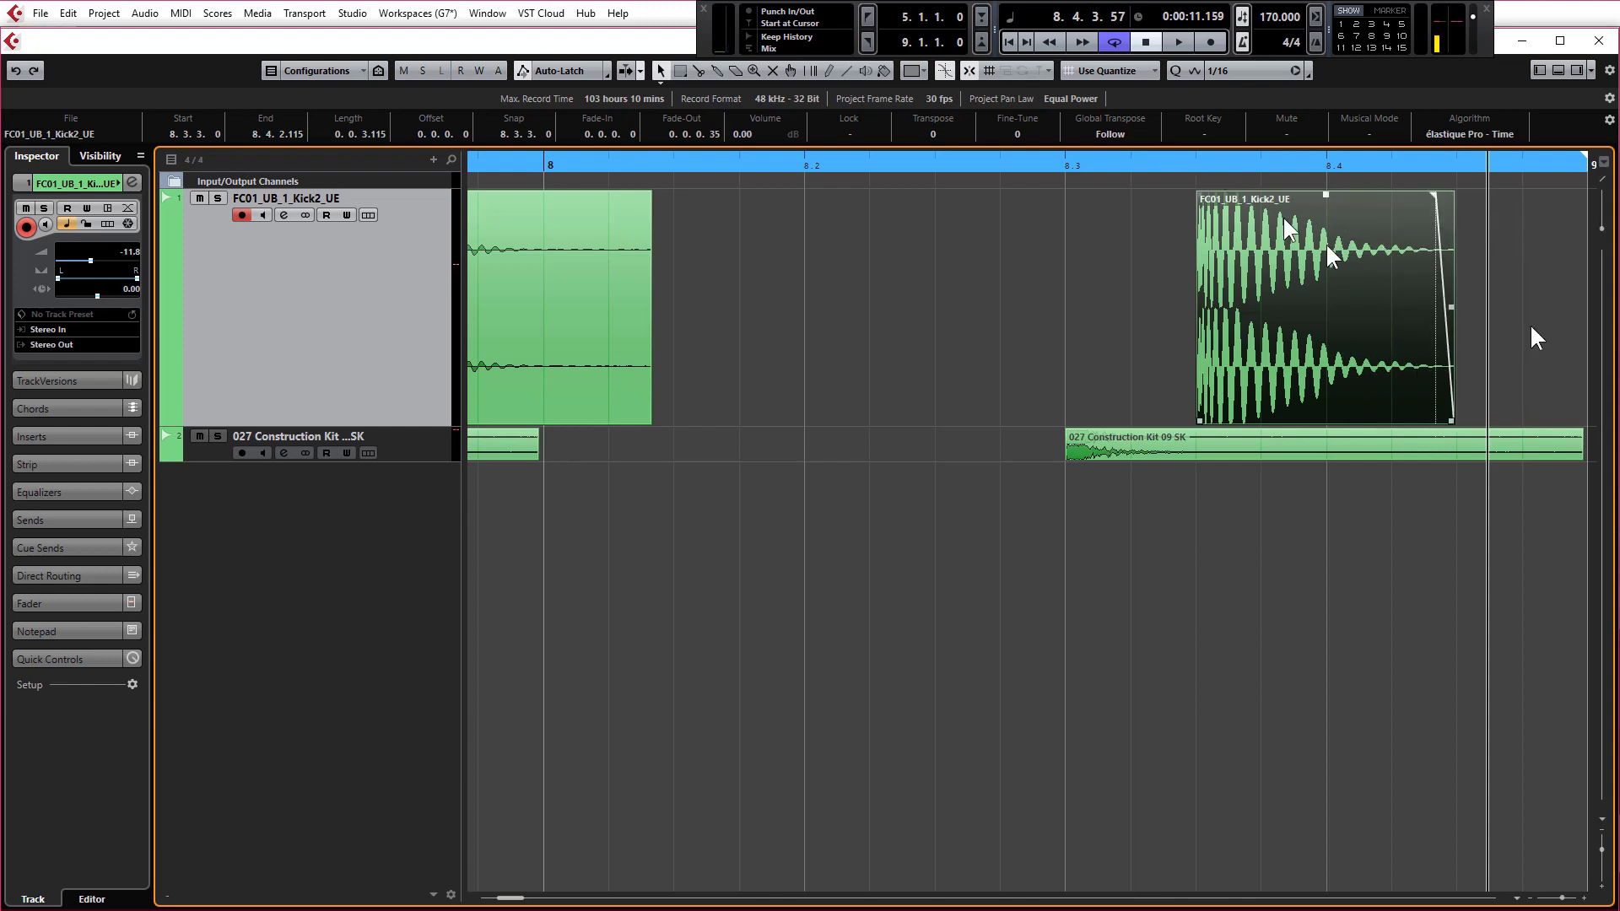
Step: Copy the trimmed kick to position 8.4.3 and shorten the copy's end to the start of bar 9
scroll(1402, 409, down, 5)
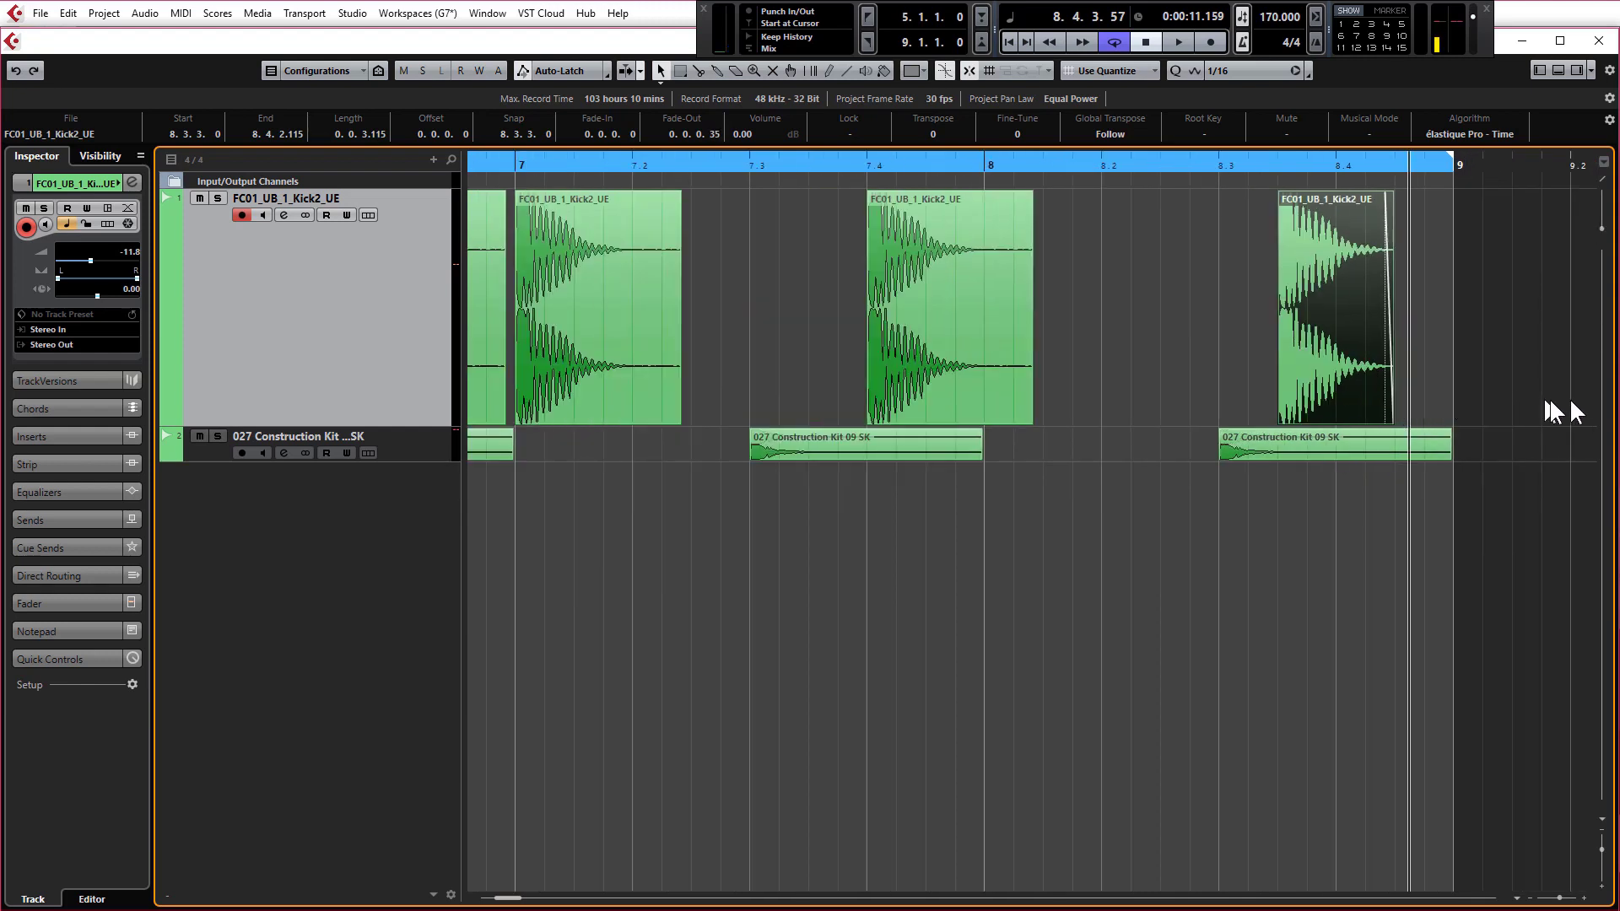
scroll(1515, 383, down, 2)
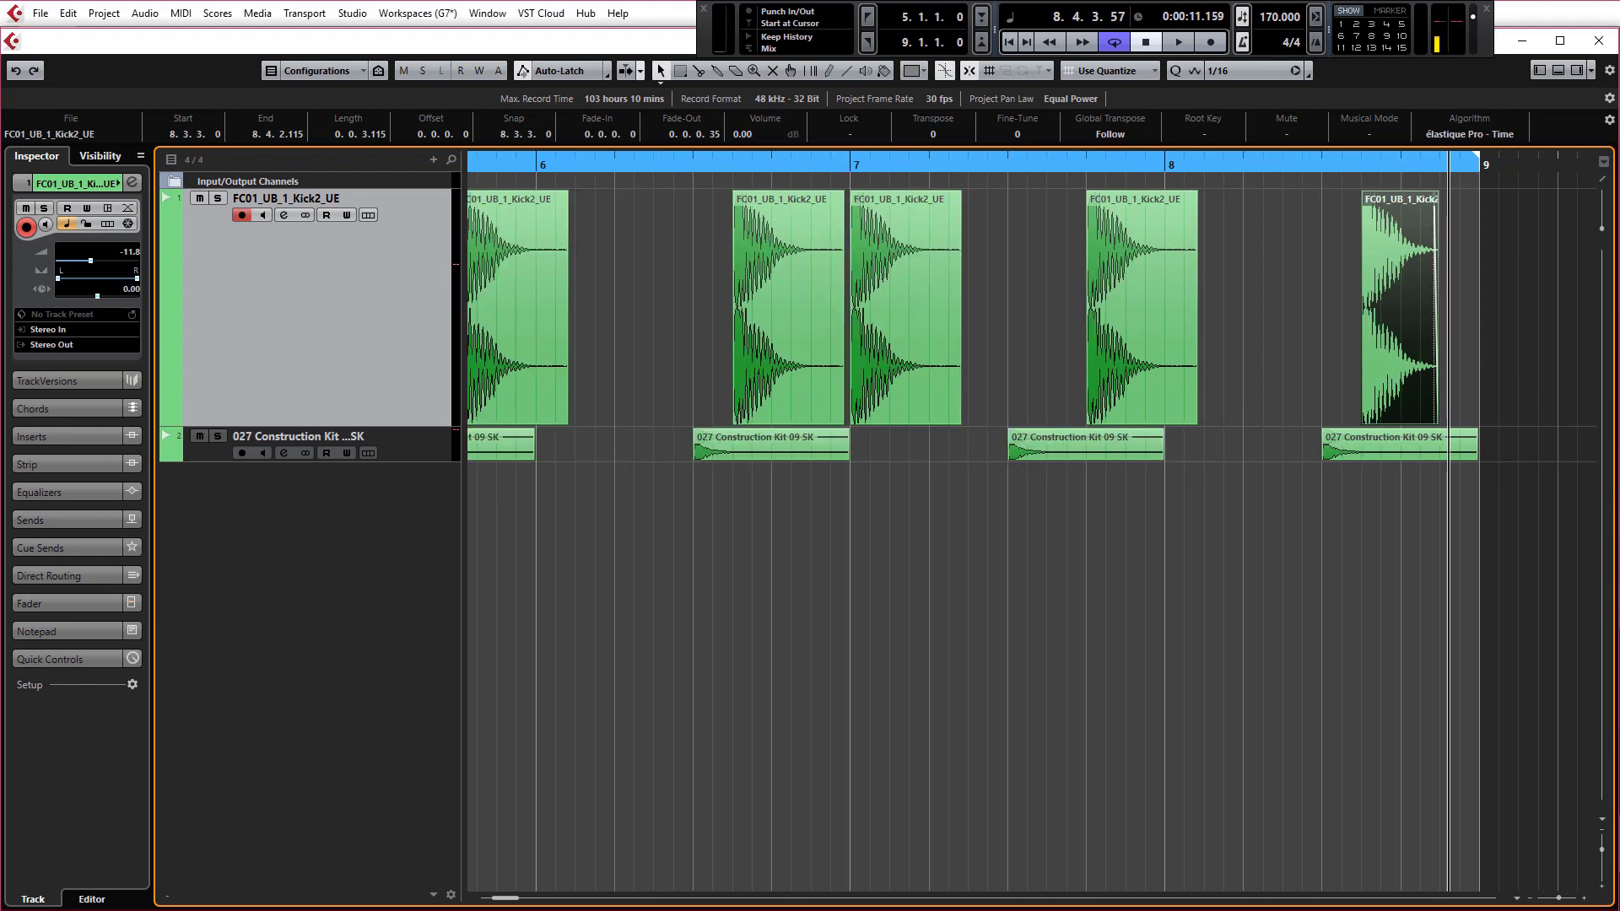
scroll(1515, 382, down, 1)
alt+drag(1427, 318, 1491, 314)
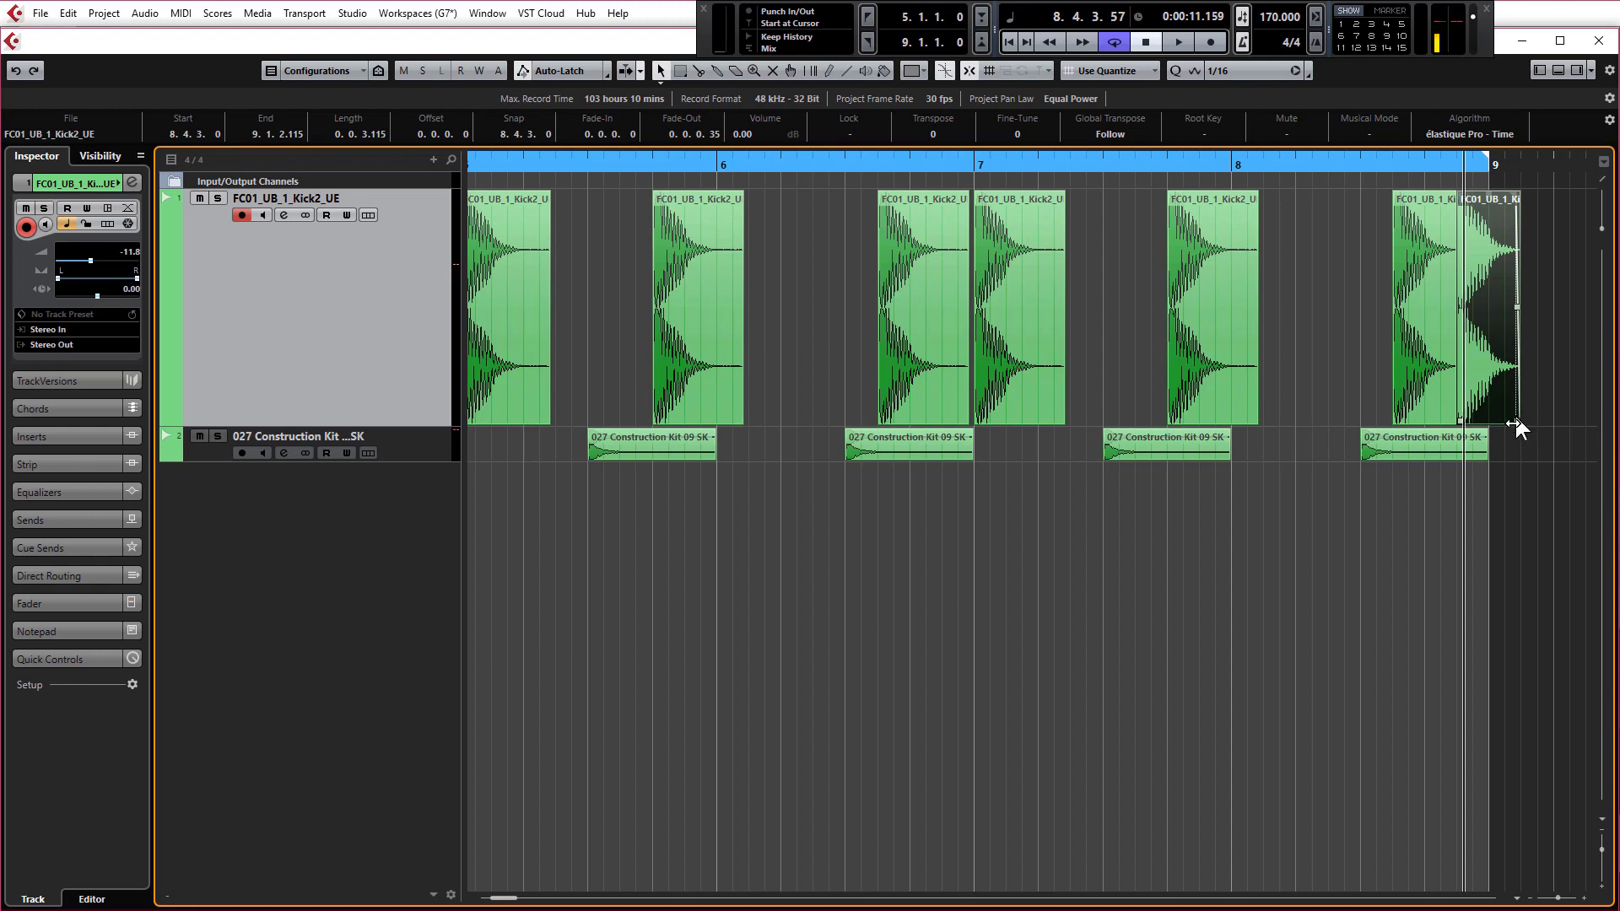
drag(1514, 423, 1492, 421)
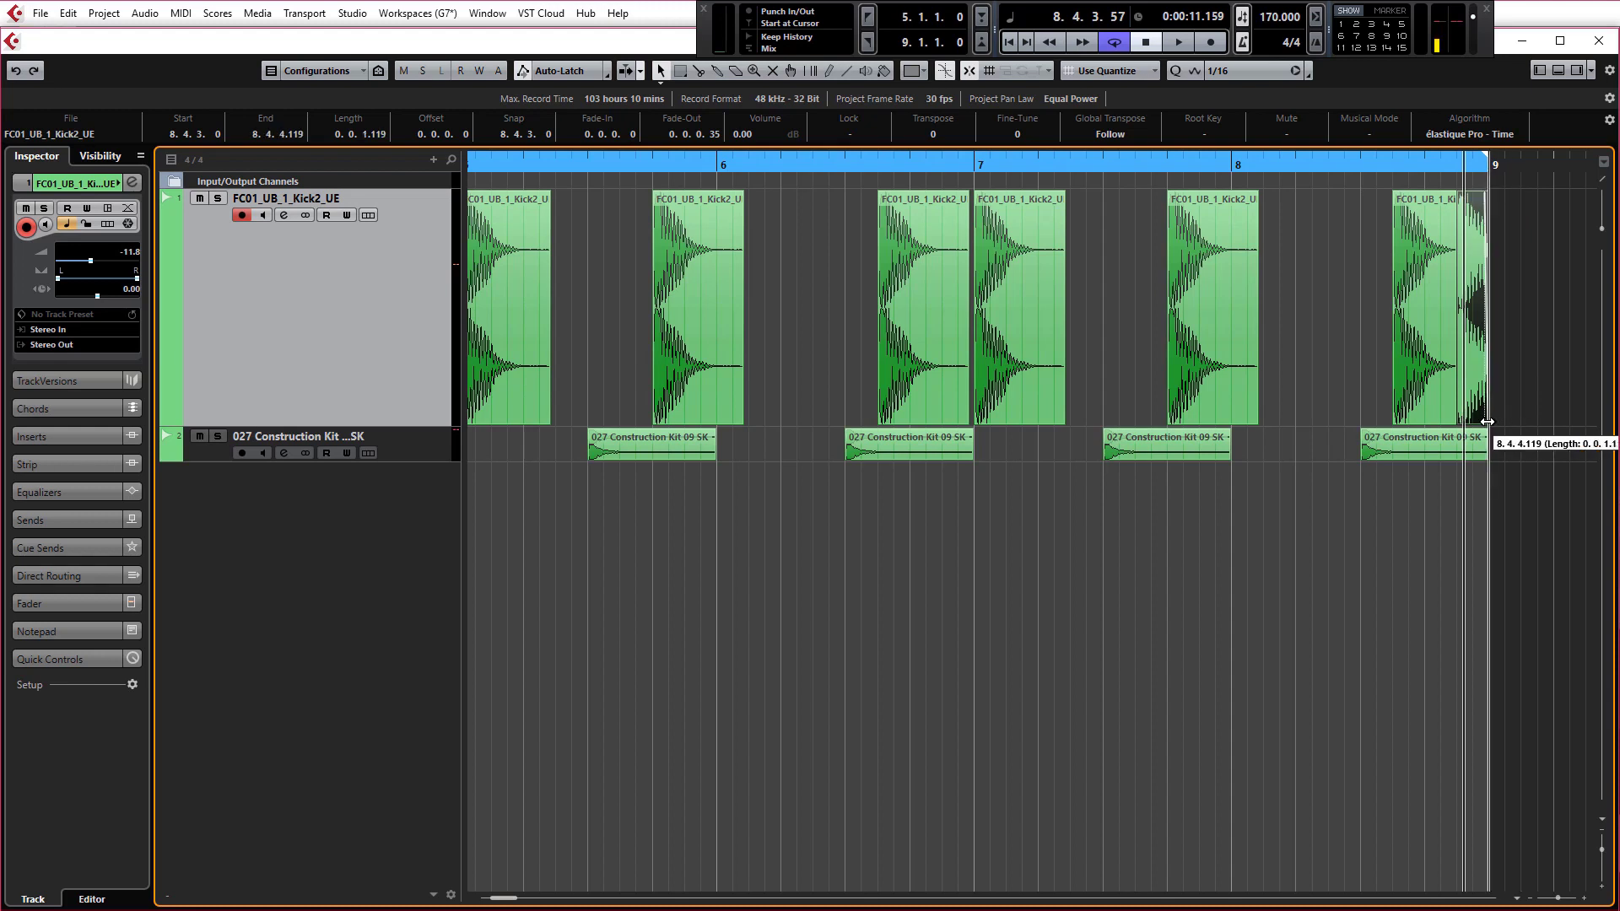
Step: Return the playhead to the start of the loop at bar 5
click(1487, 160)
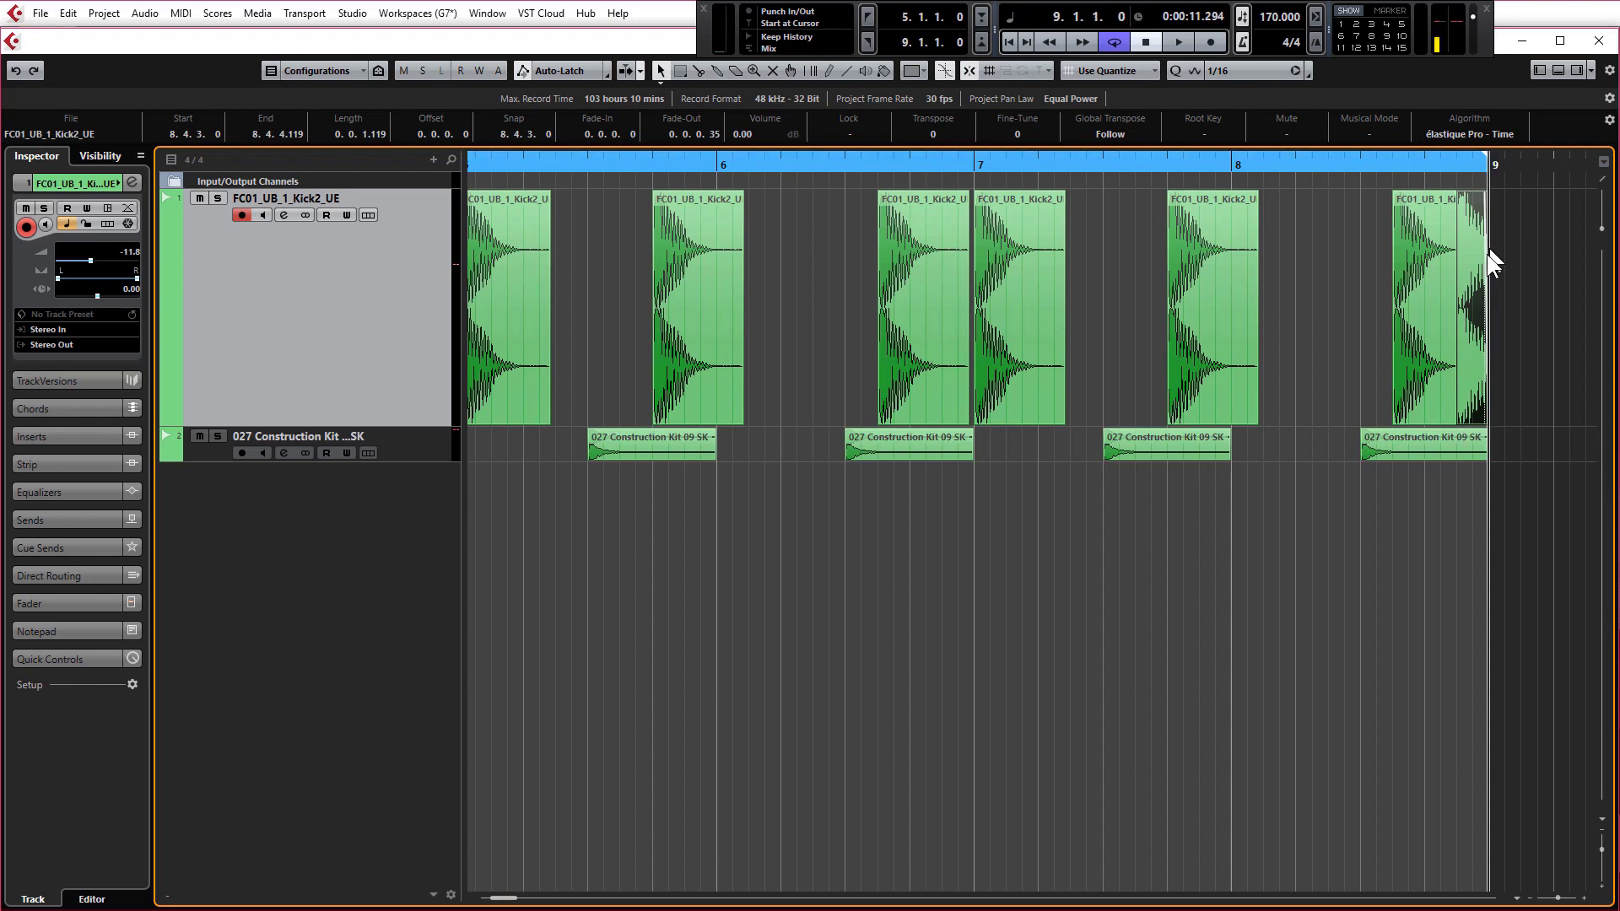
key(g)
key(1)
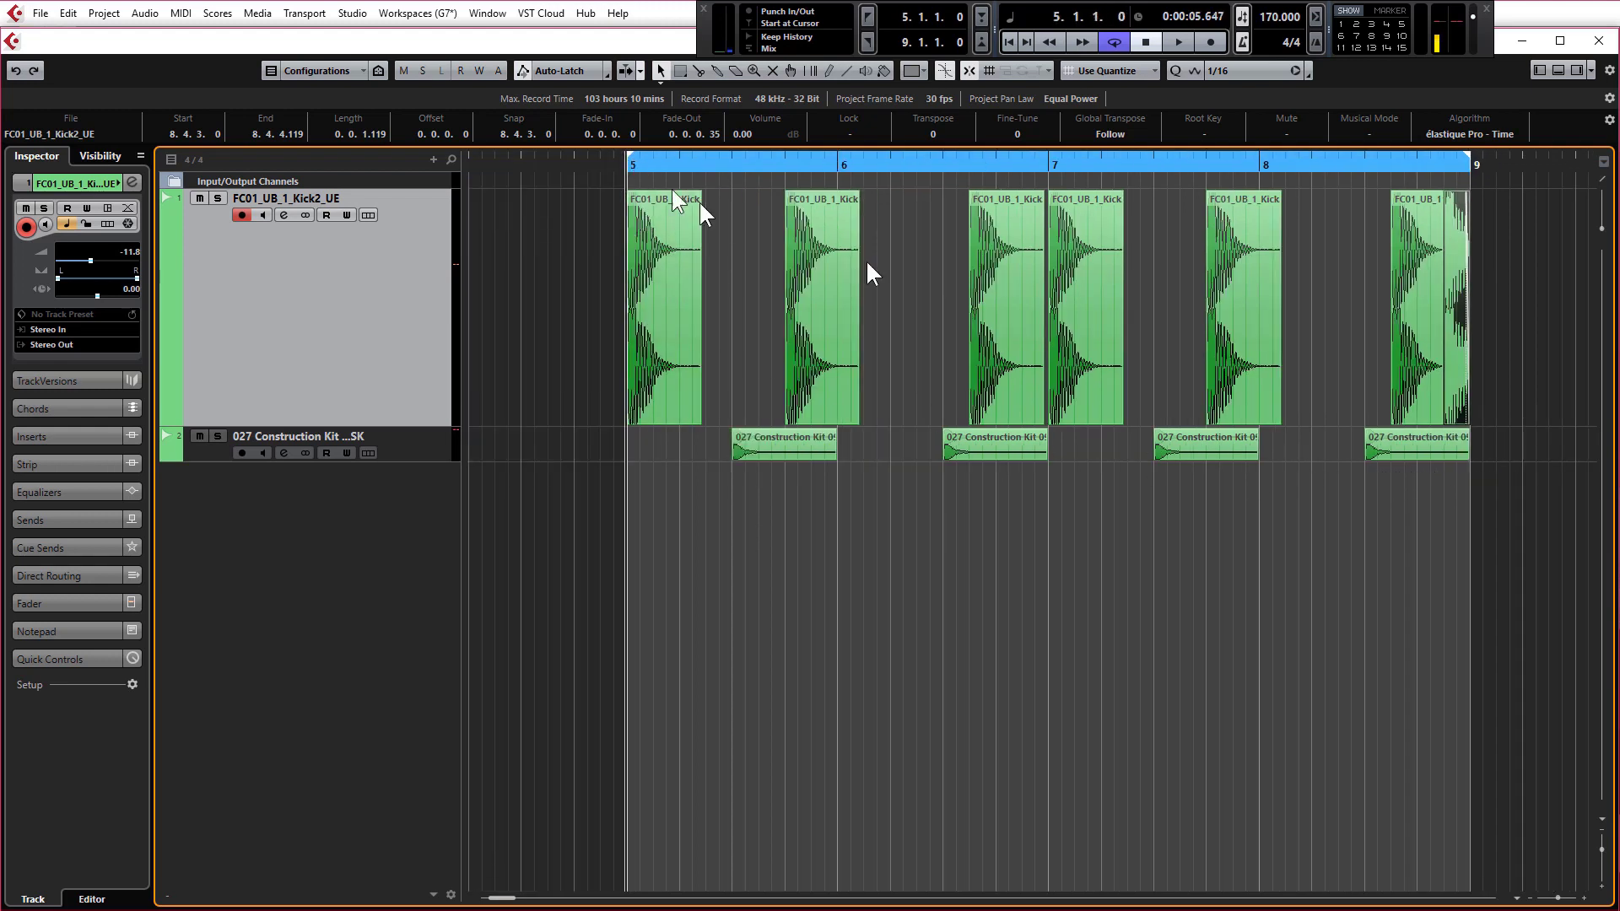
Step: Play back the kick and snare loop from bar 5, clearing the event selection
key(space)
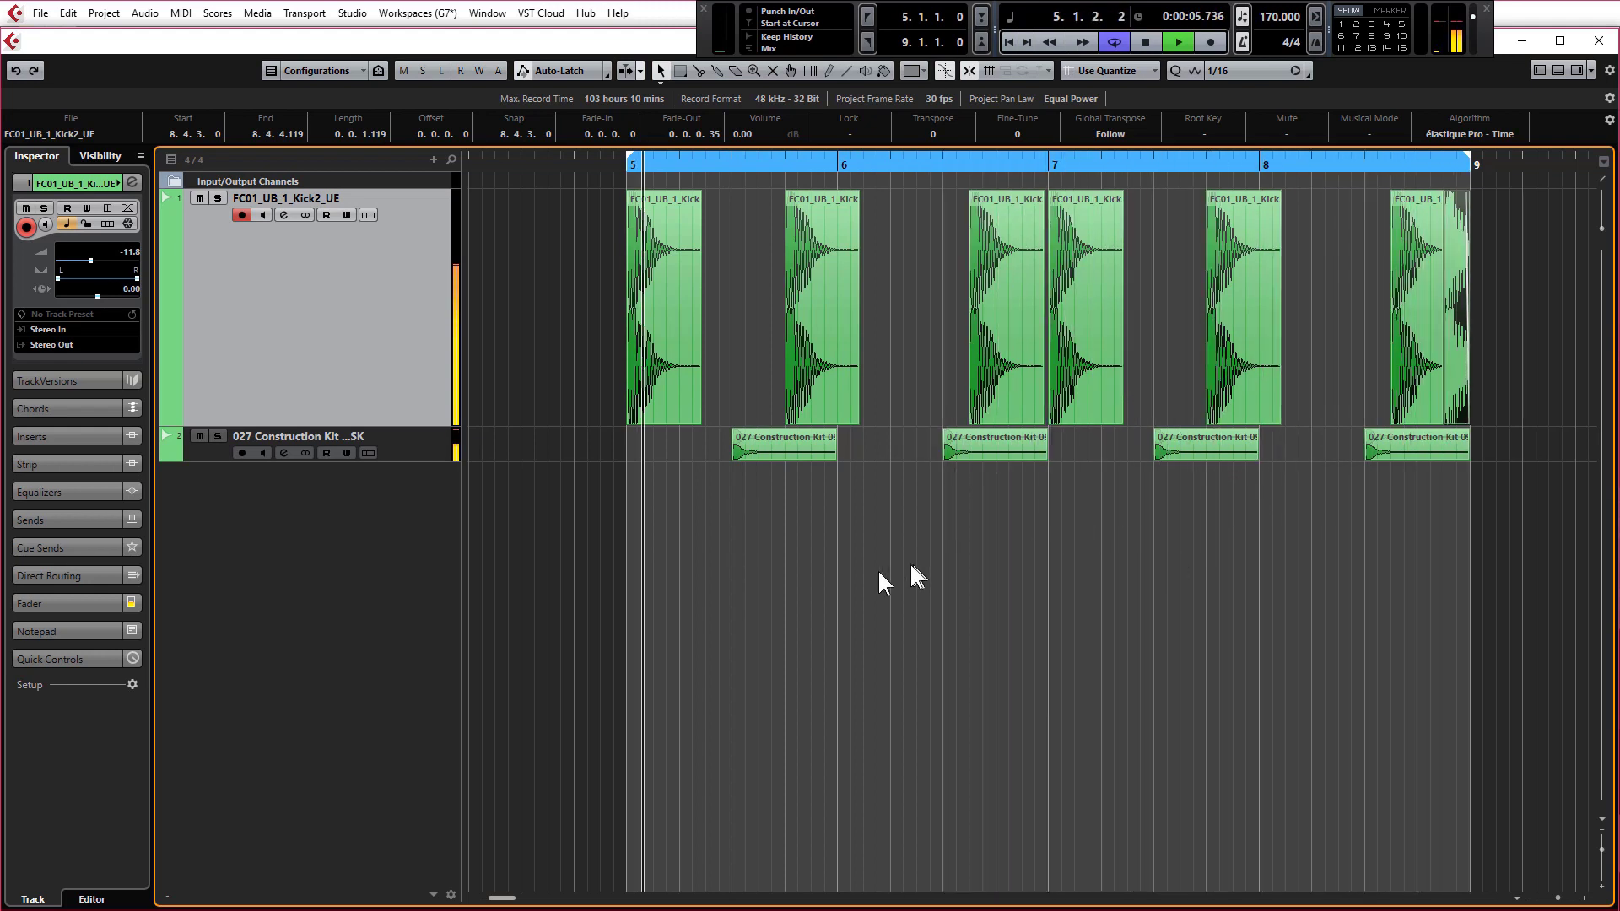
click(741, 565)
key(space)
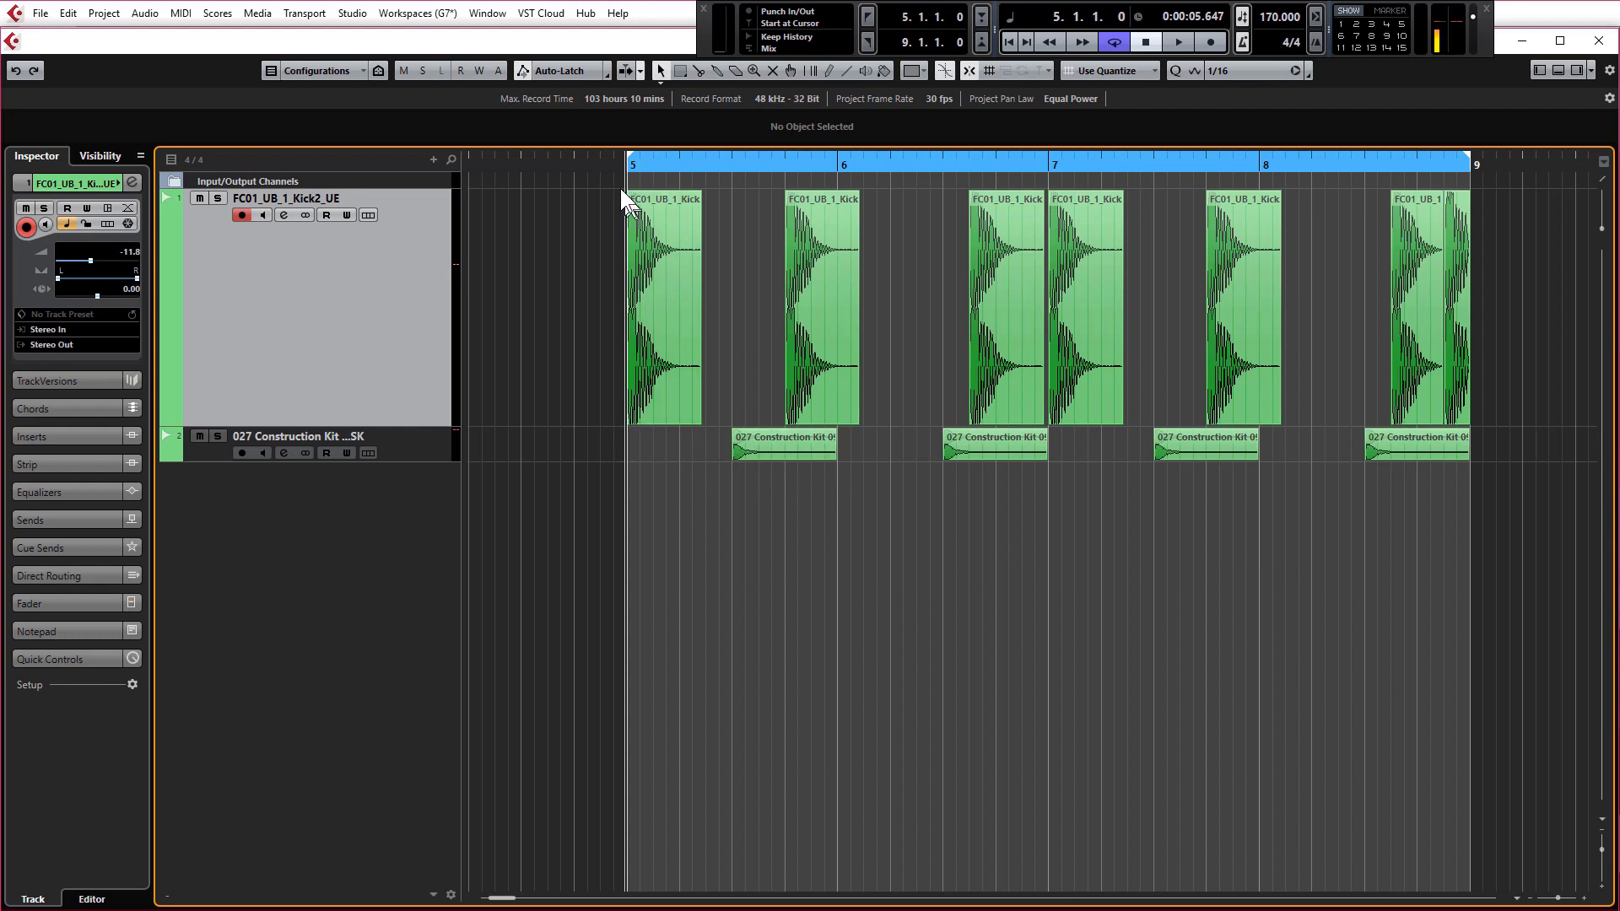
key(space)
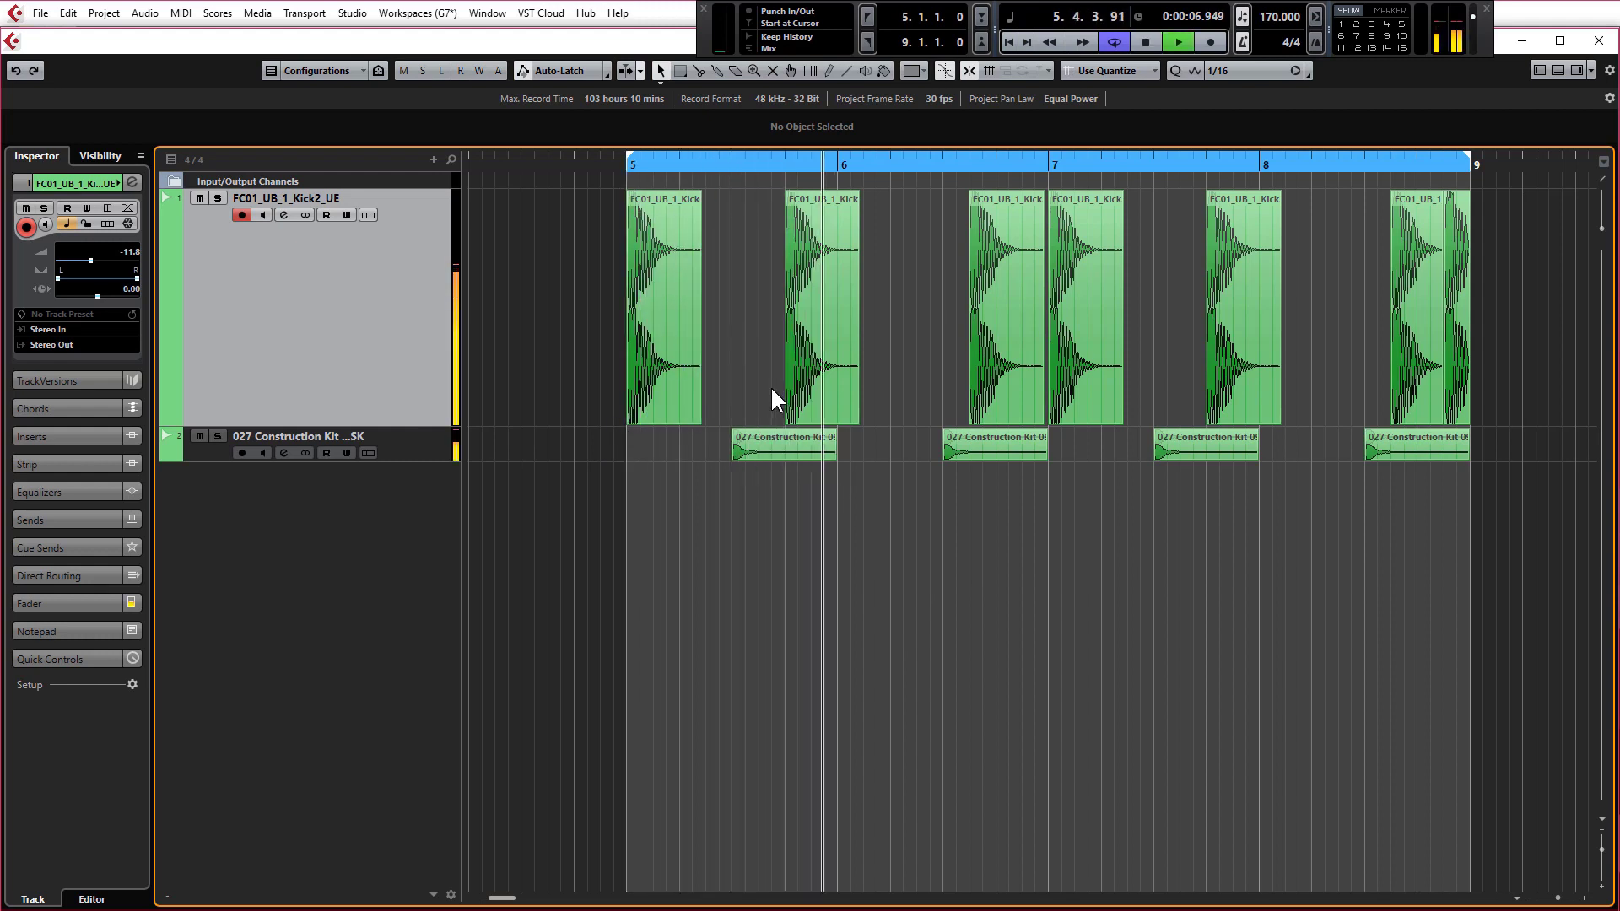
key(space)
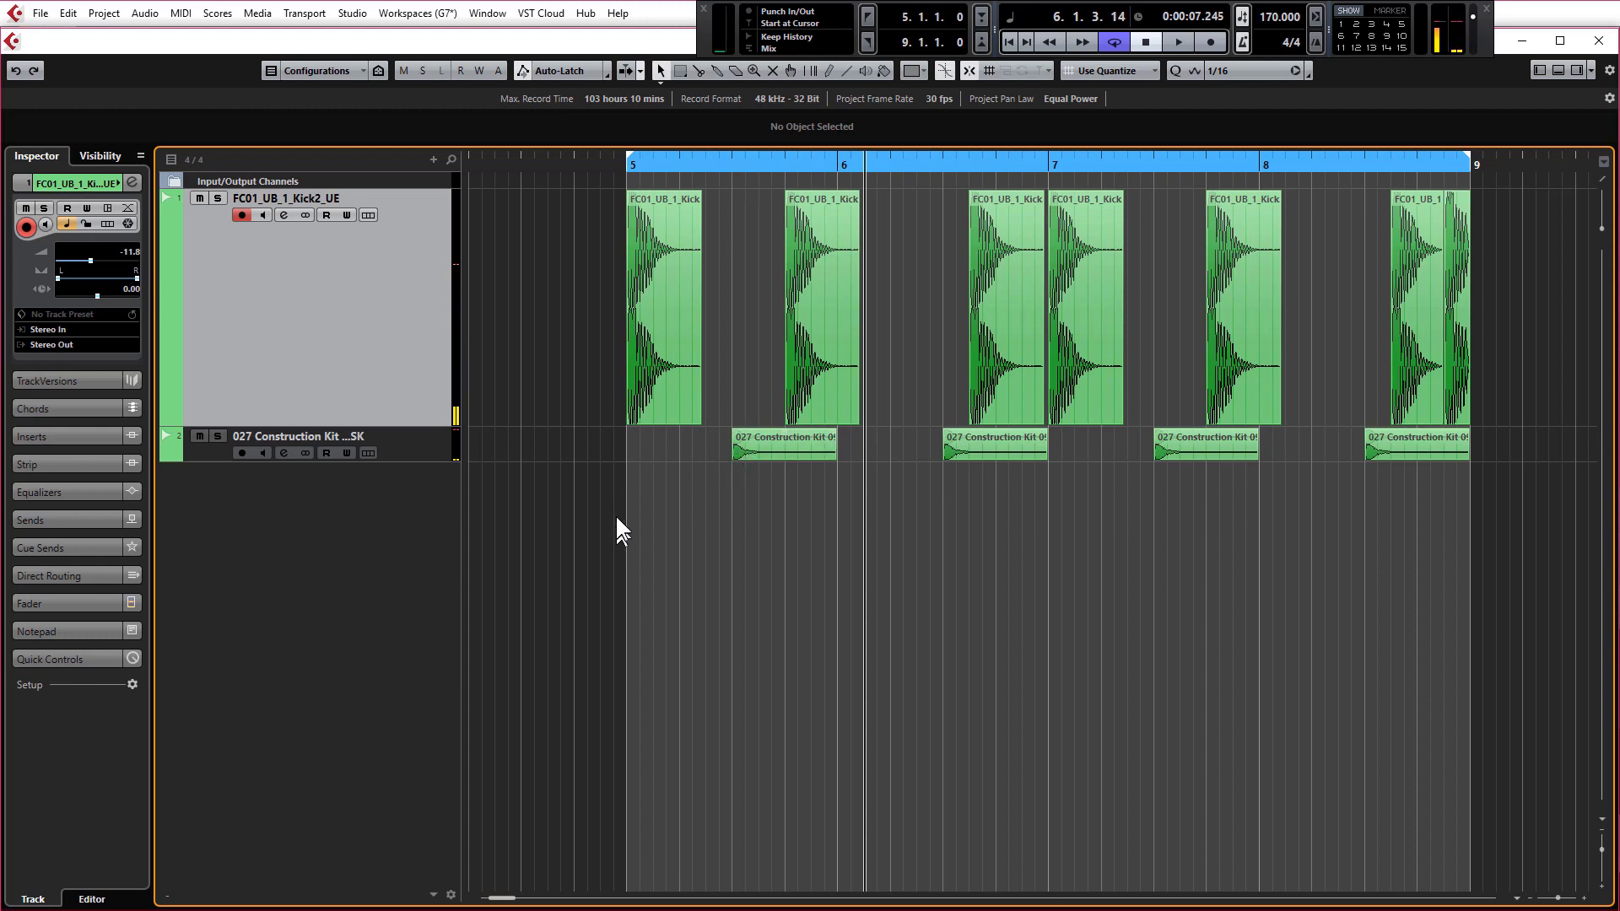
Step: Audition snare samples in the GA ONE Library and place 056 Snare SK on a new track at beat 3 of bar 5
click(1577, 66)
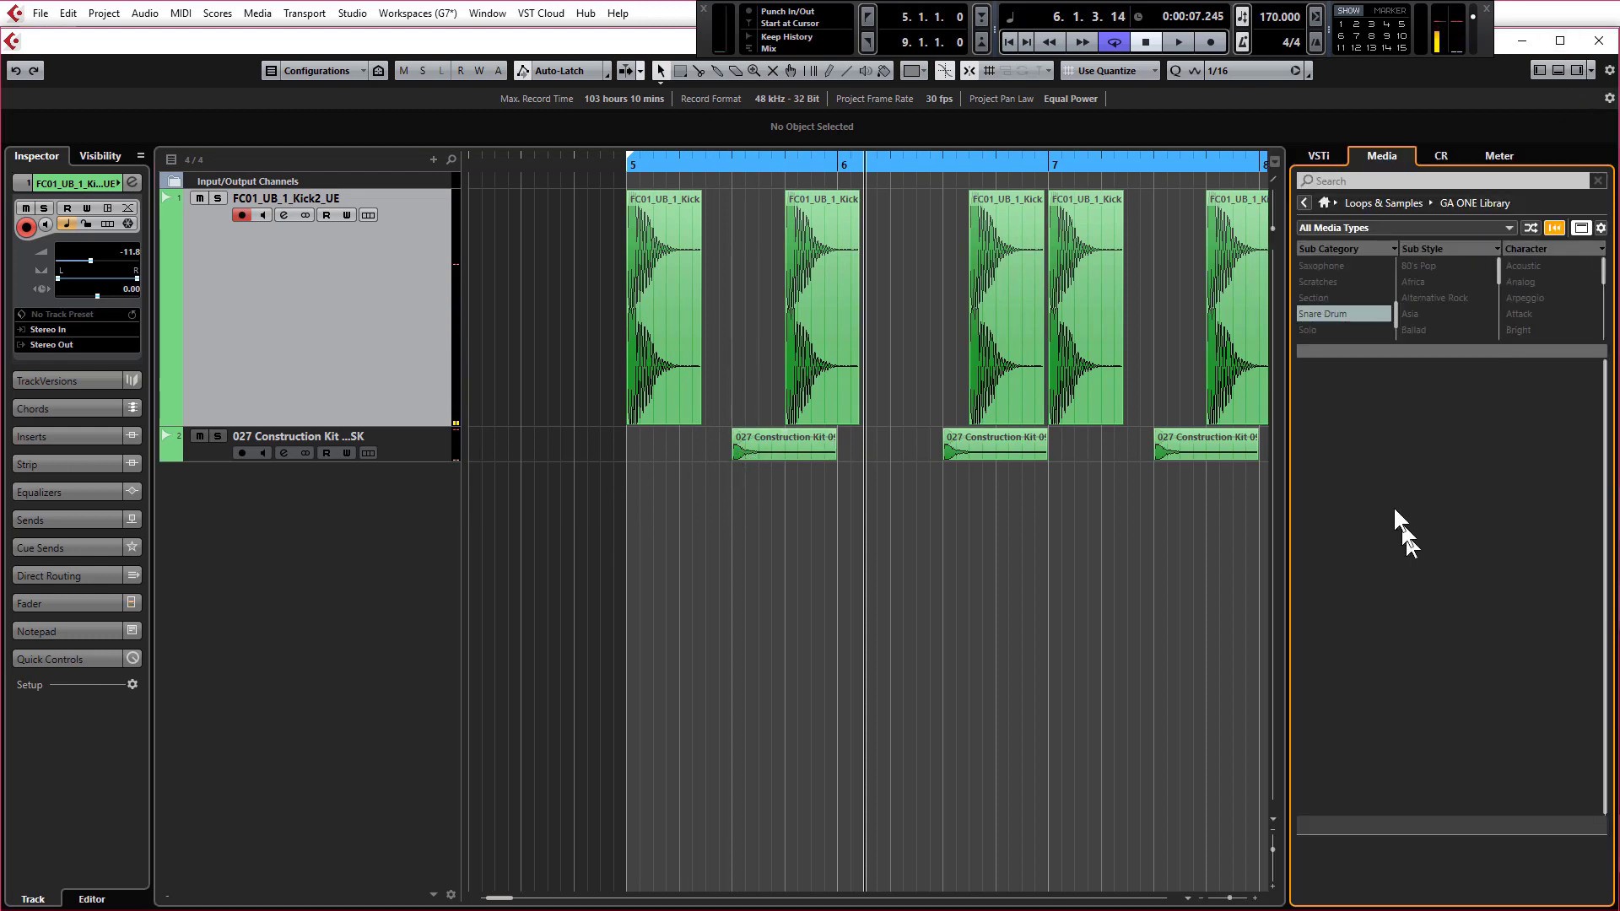
click(1322, 314)
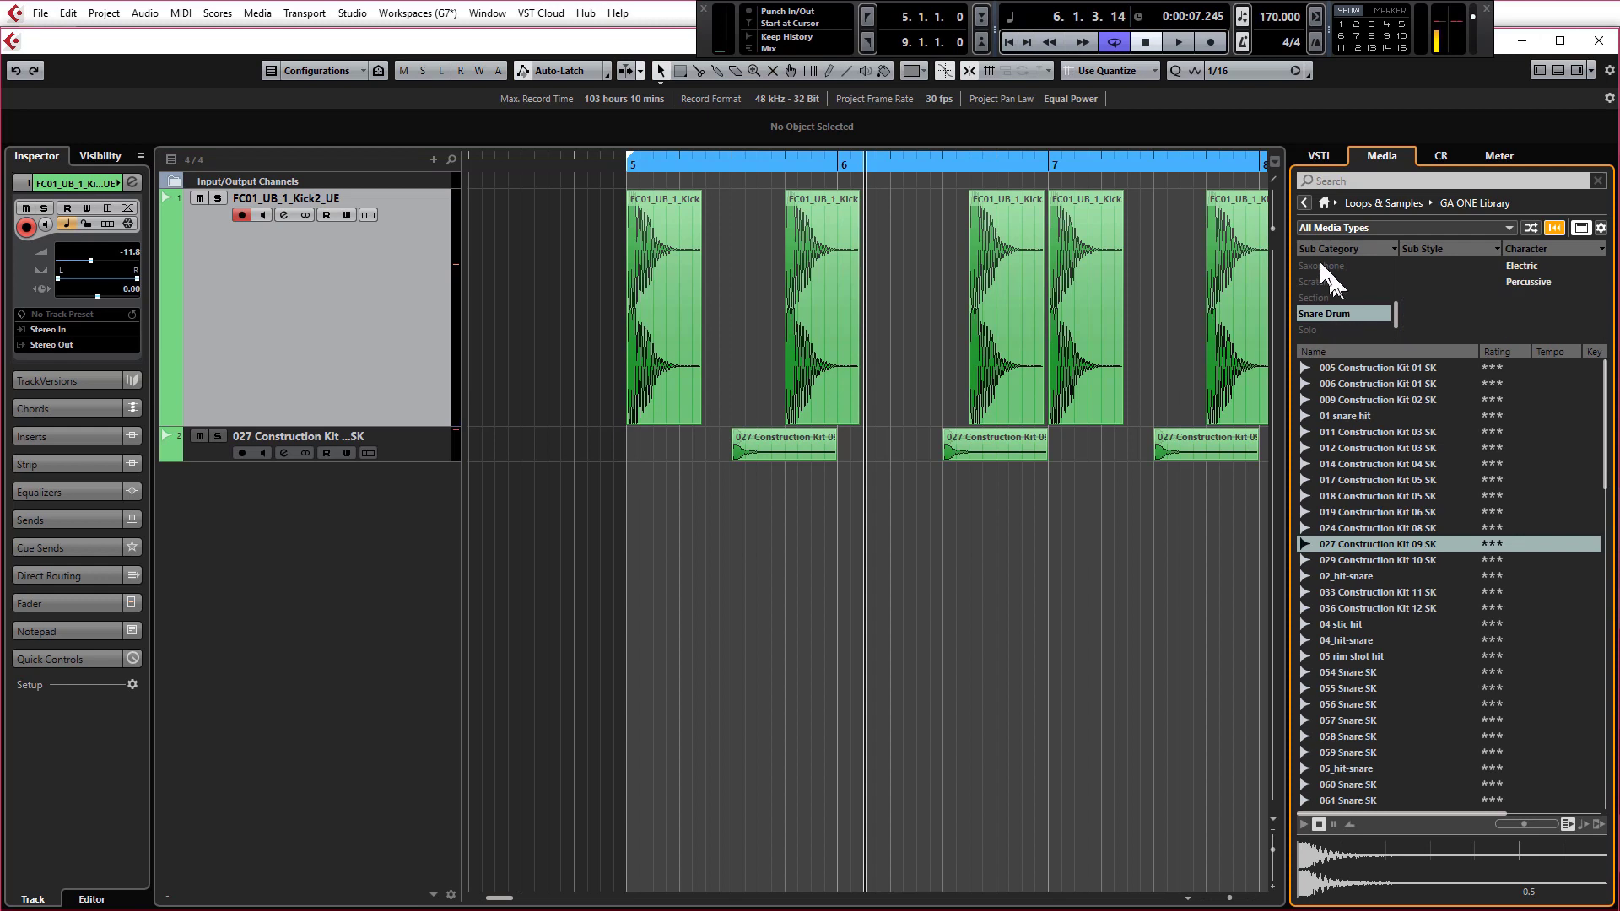
click(1350, 656)
click(1355, 688)
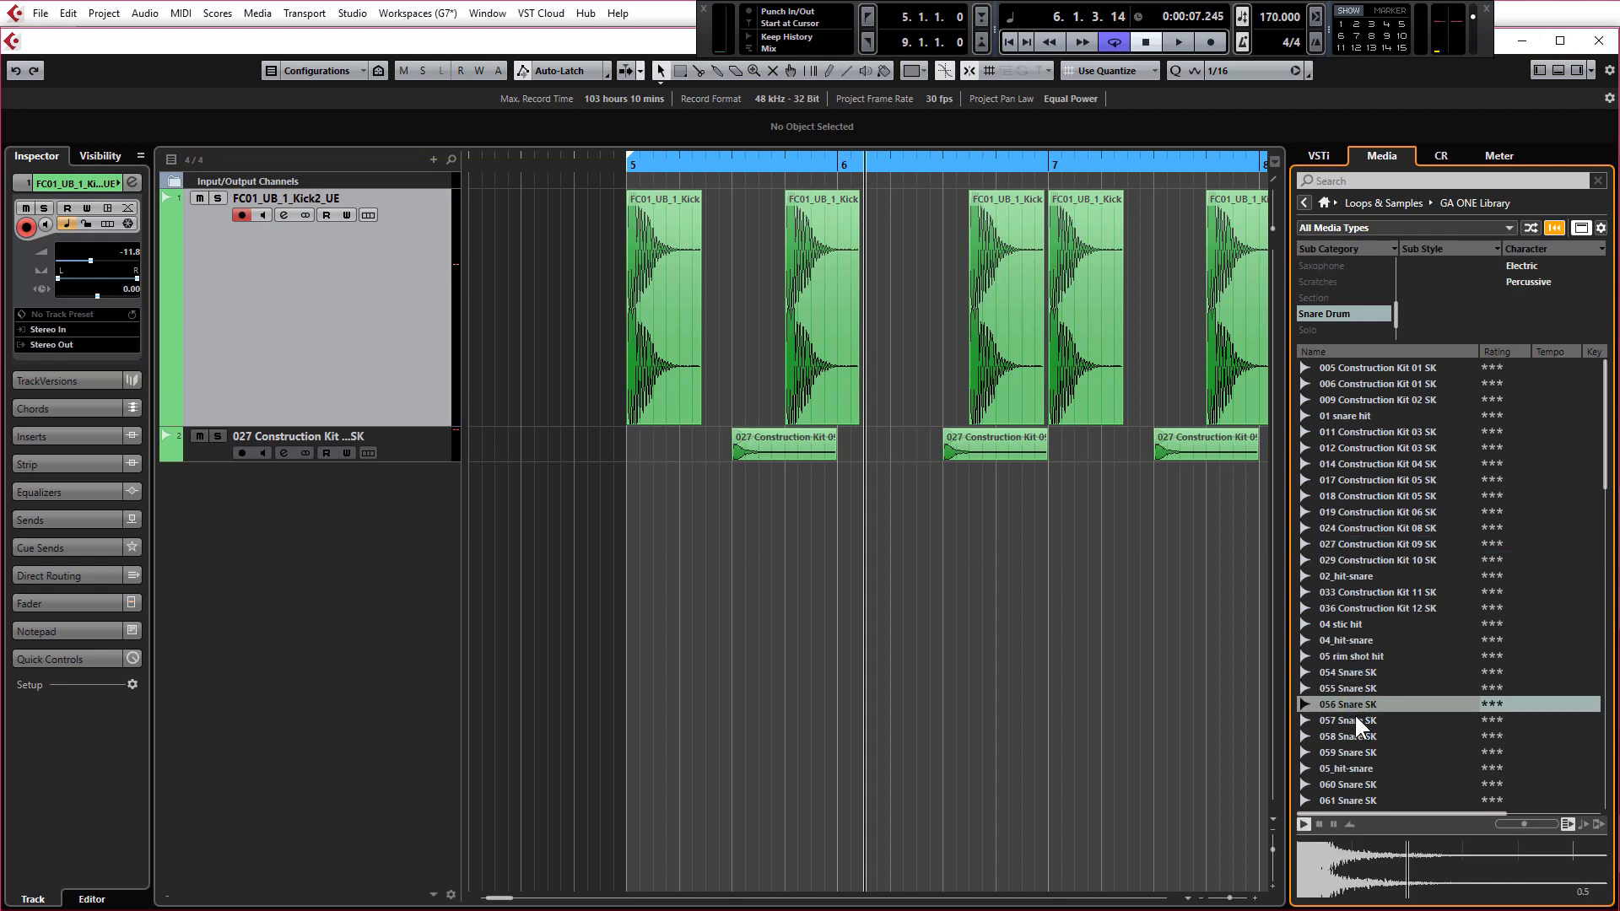
click(1352, 707)
drag(1348, 706, 983, 543)
Step: Copy the 056 Snare SK hit to beat 3 of bars 6, 7 and 8, hiding the media browser
ctrl+scroll(637, 532, down, 2)
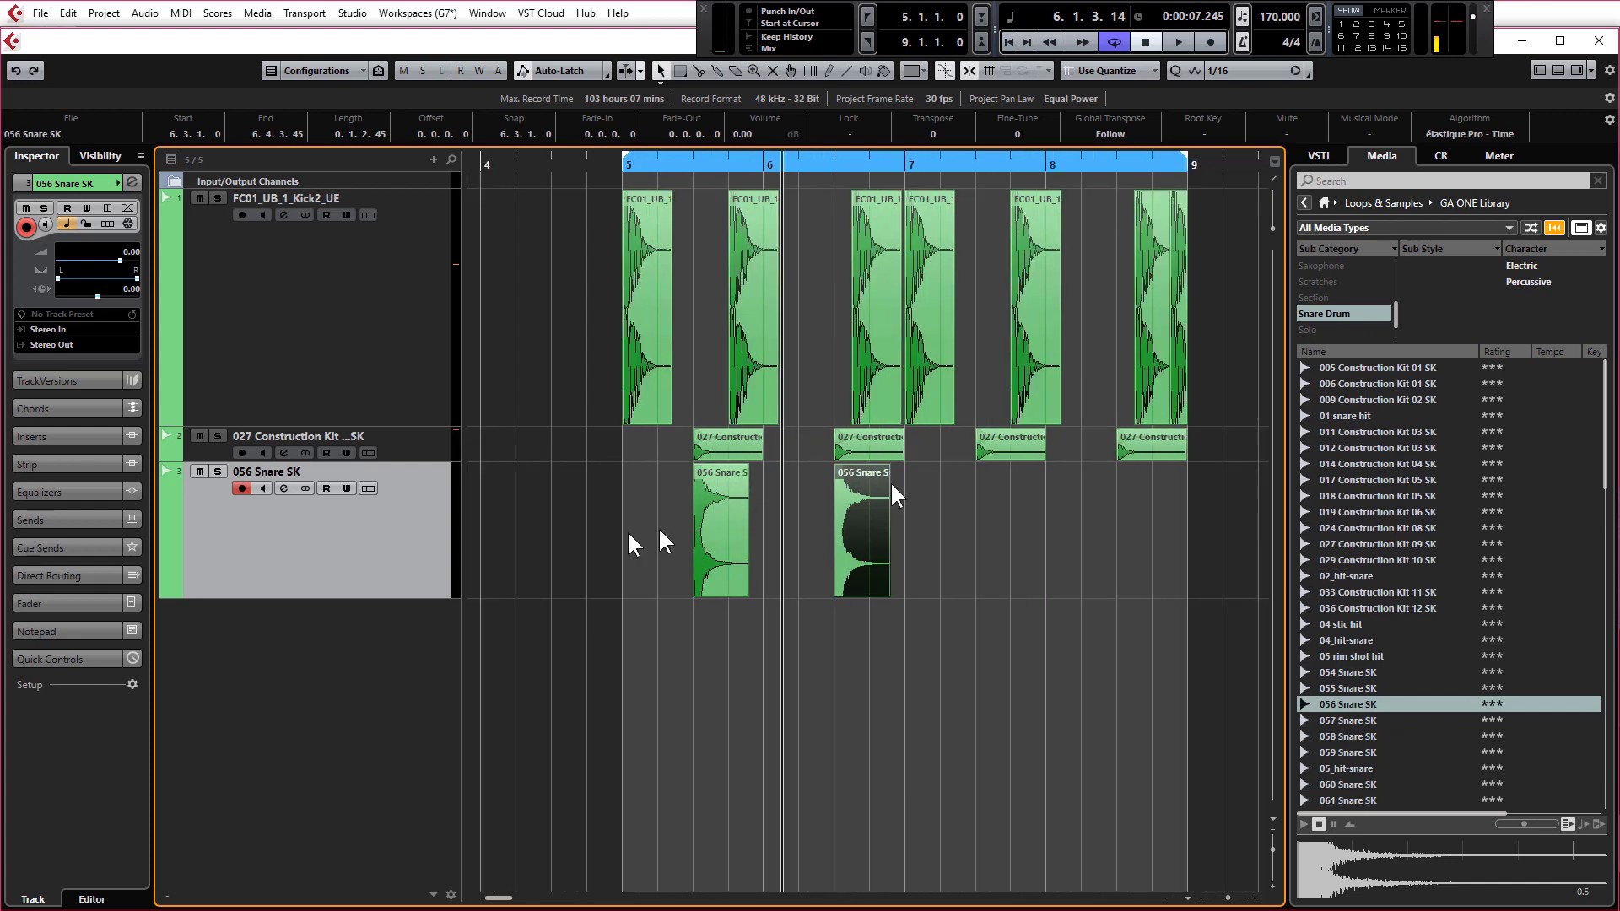
click(1577, 70)
drag(868, 524, 1162, 530)
key(h)
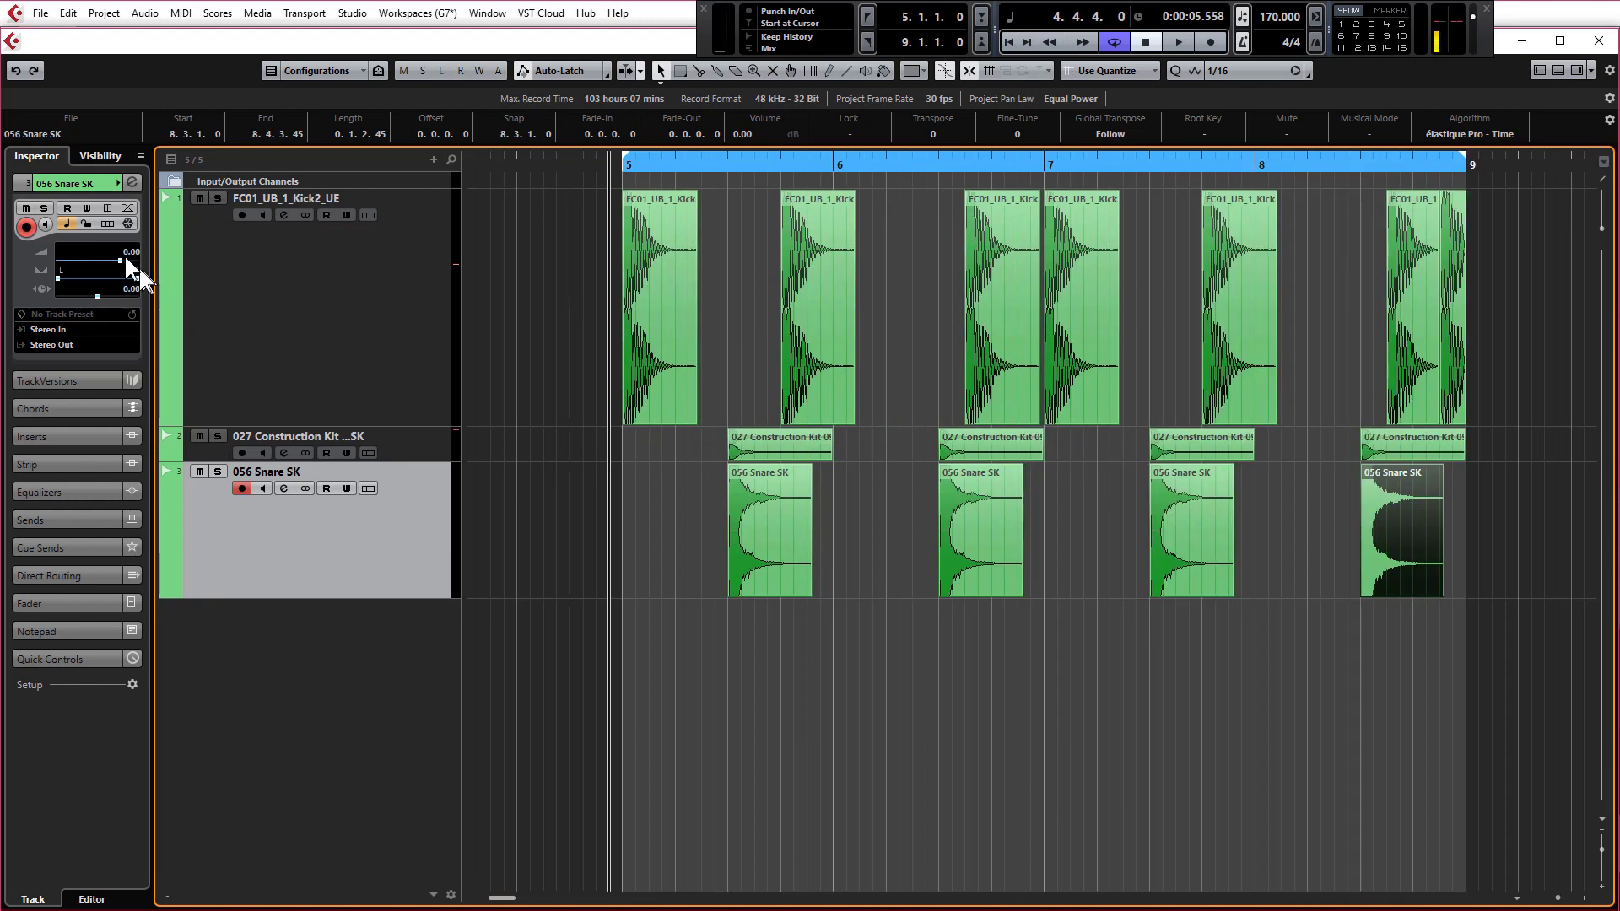
Step: Lower the 056 Snare SK track's volume to -22.3 while the loop plays
drag(124, 258, 95, 261)
key(space)
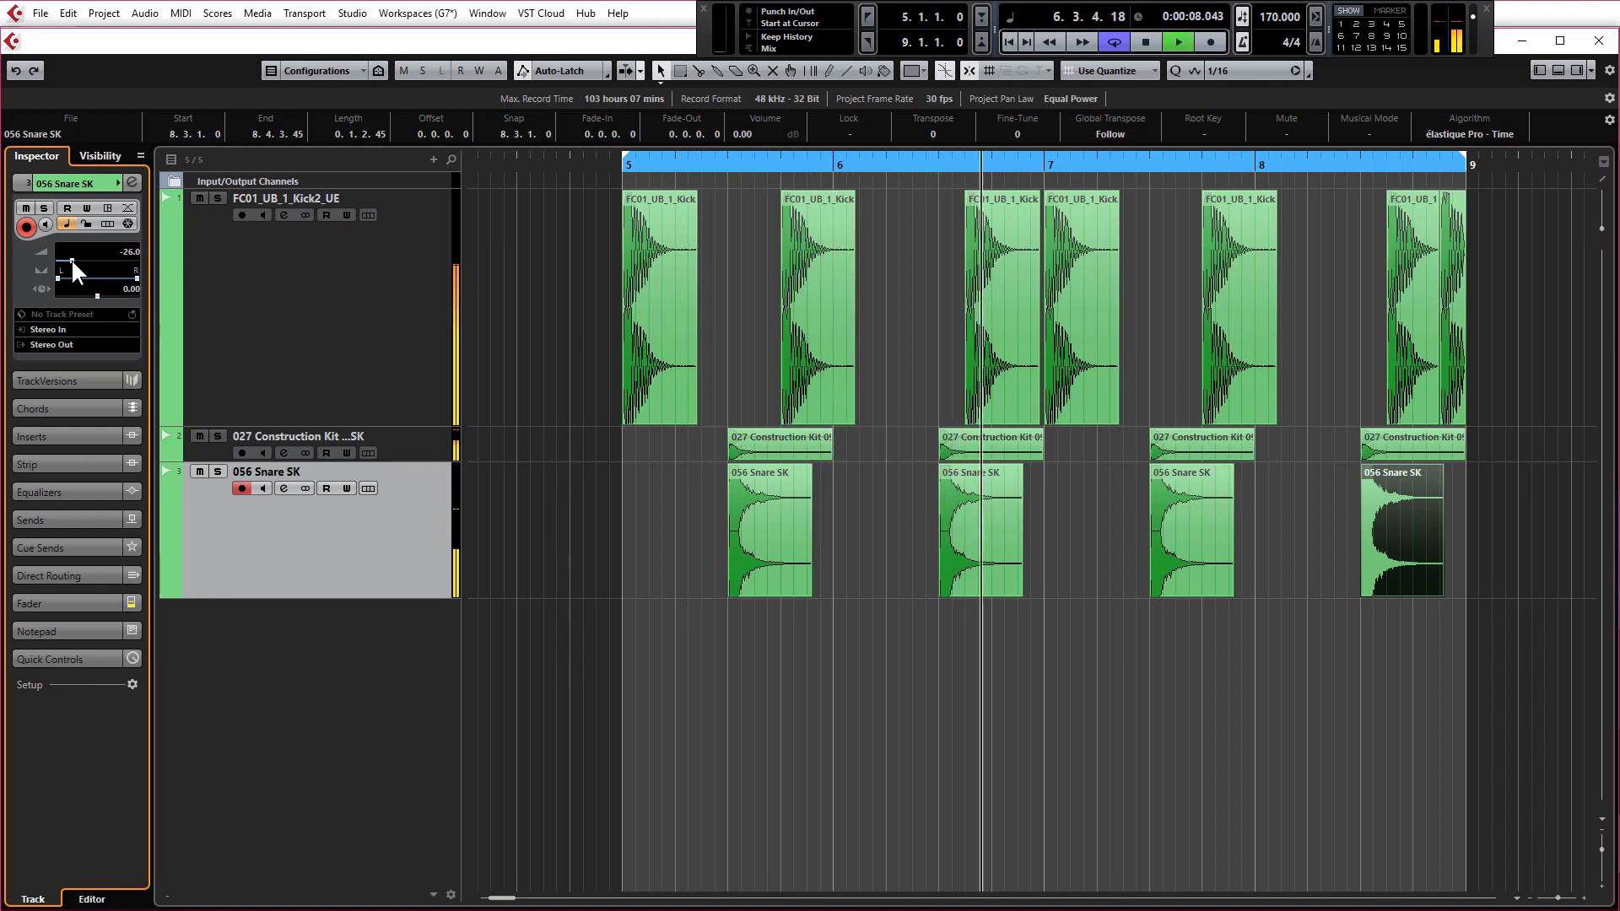
drag(71, 258, 74, 260)
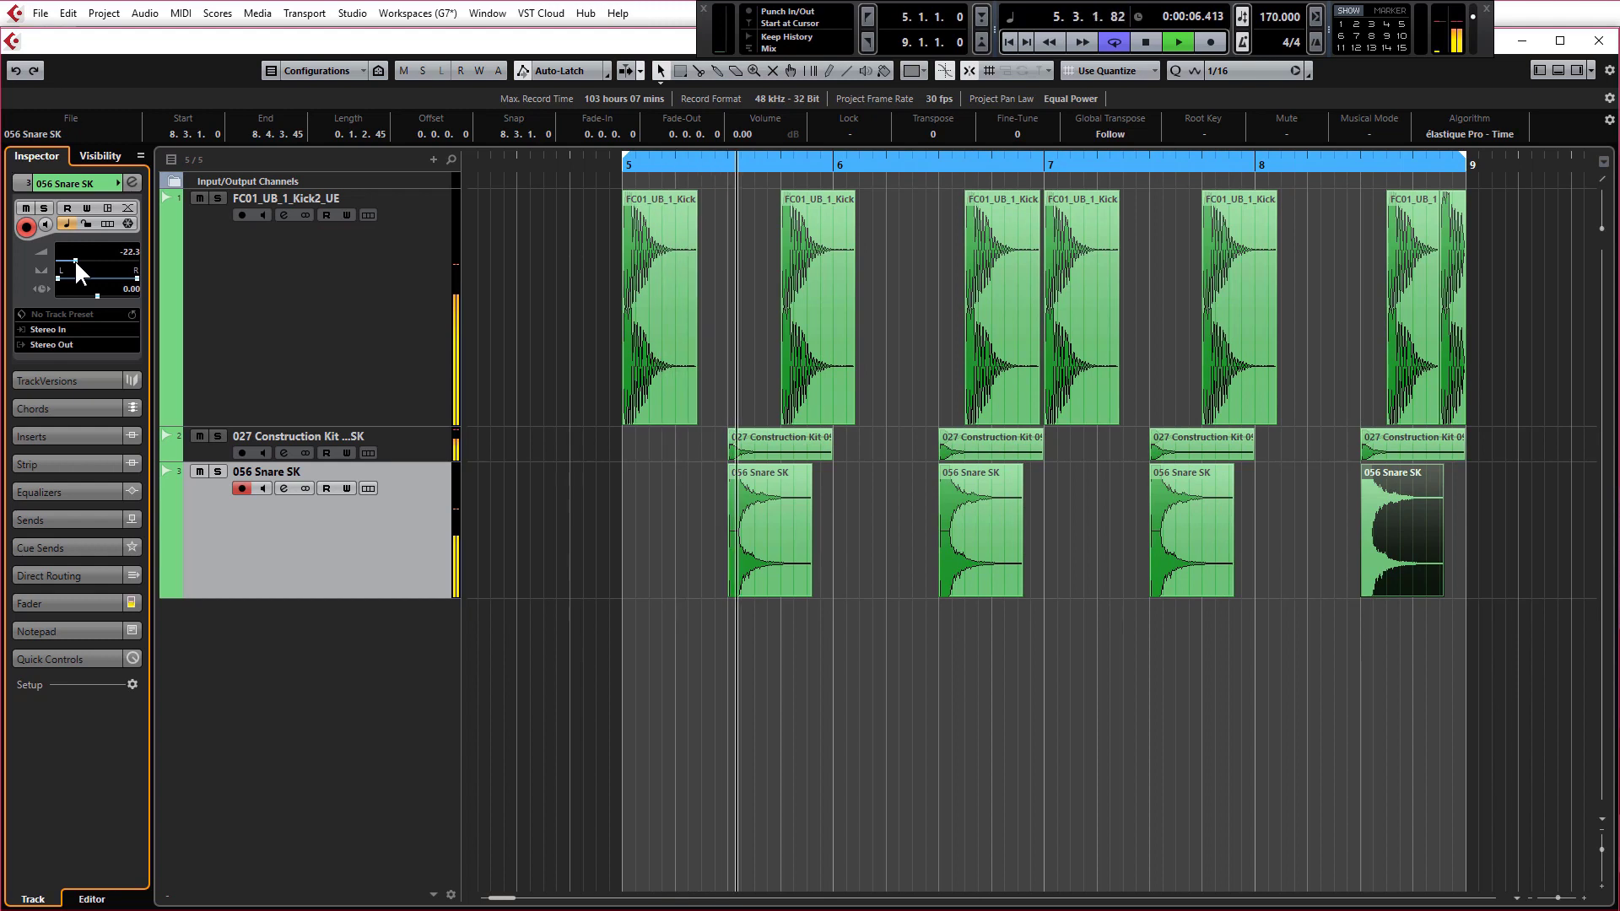
key(space)
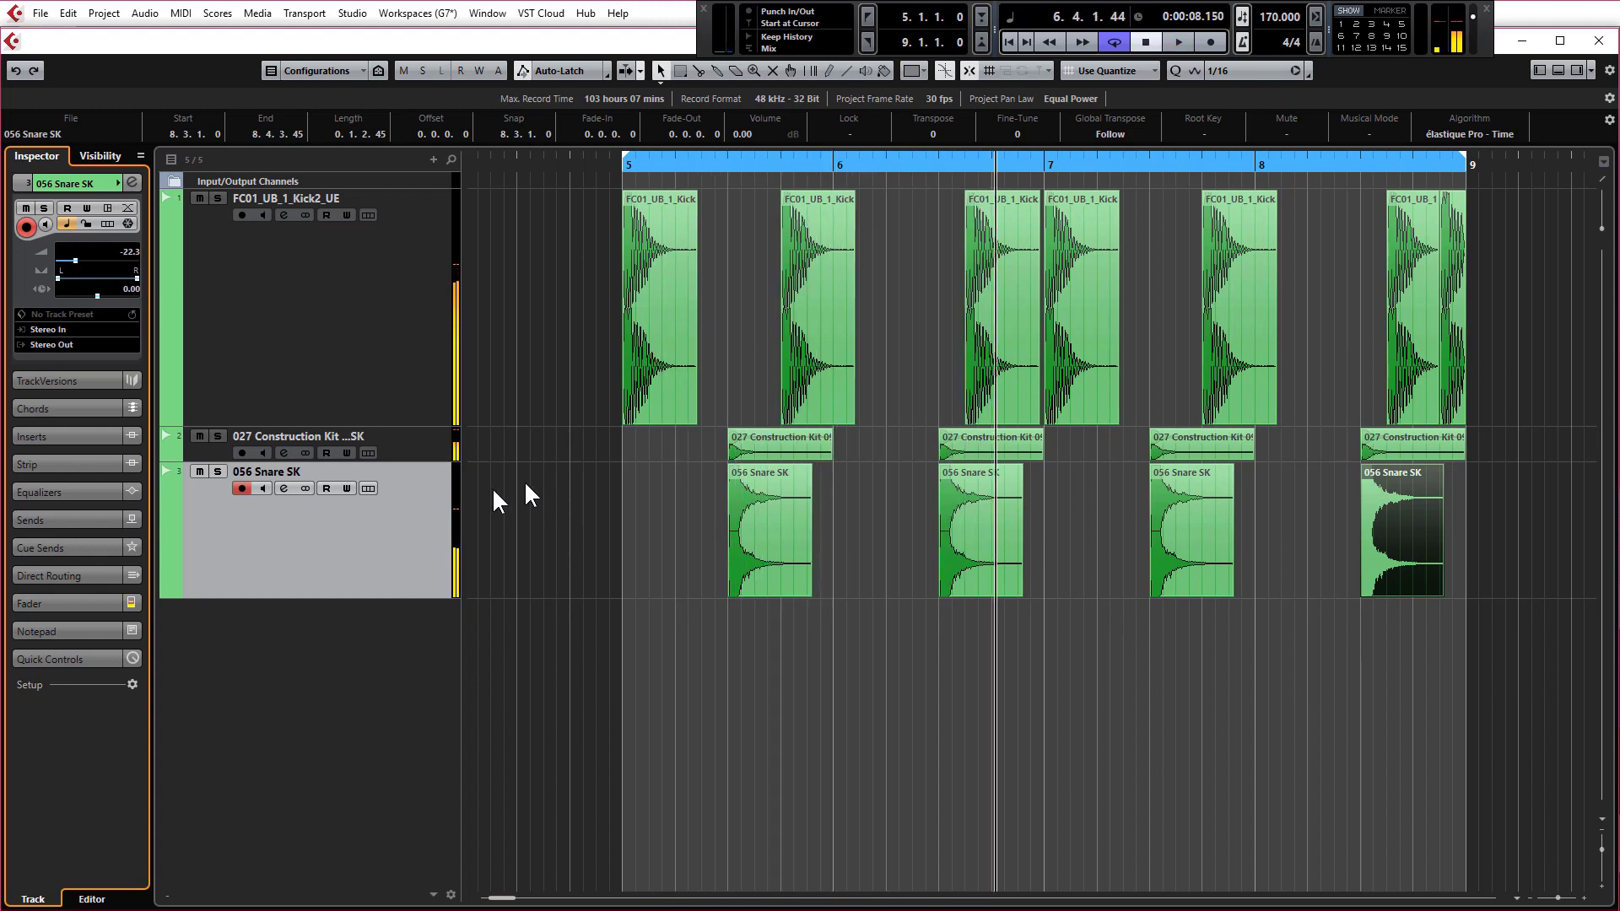
Step: Compare the playing loop with the 056 Snare SK track muted and unmuted
key(space)
click(200, 472)
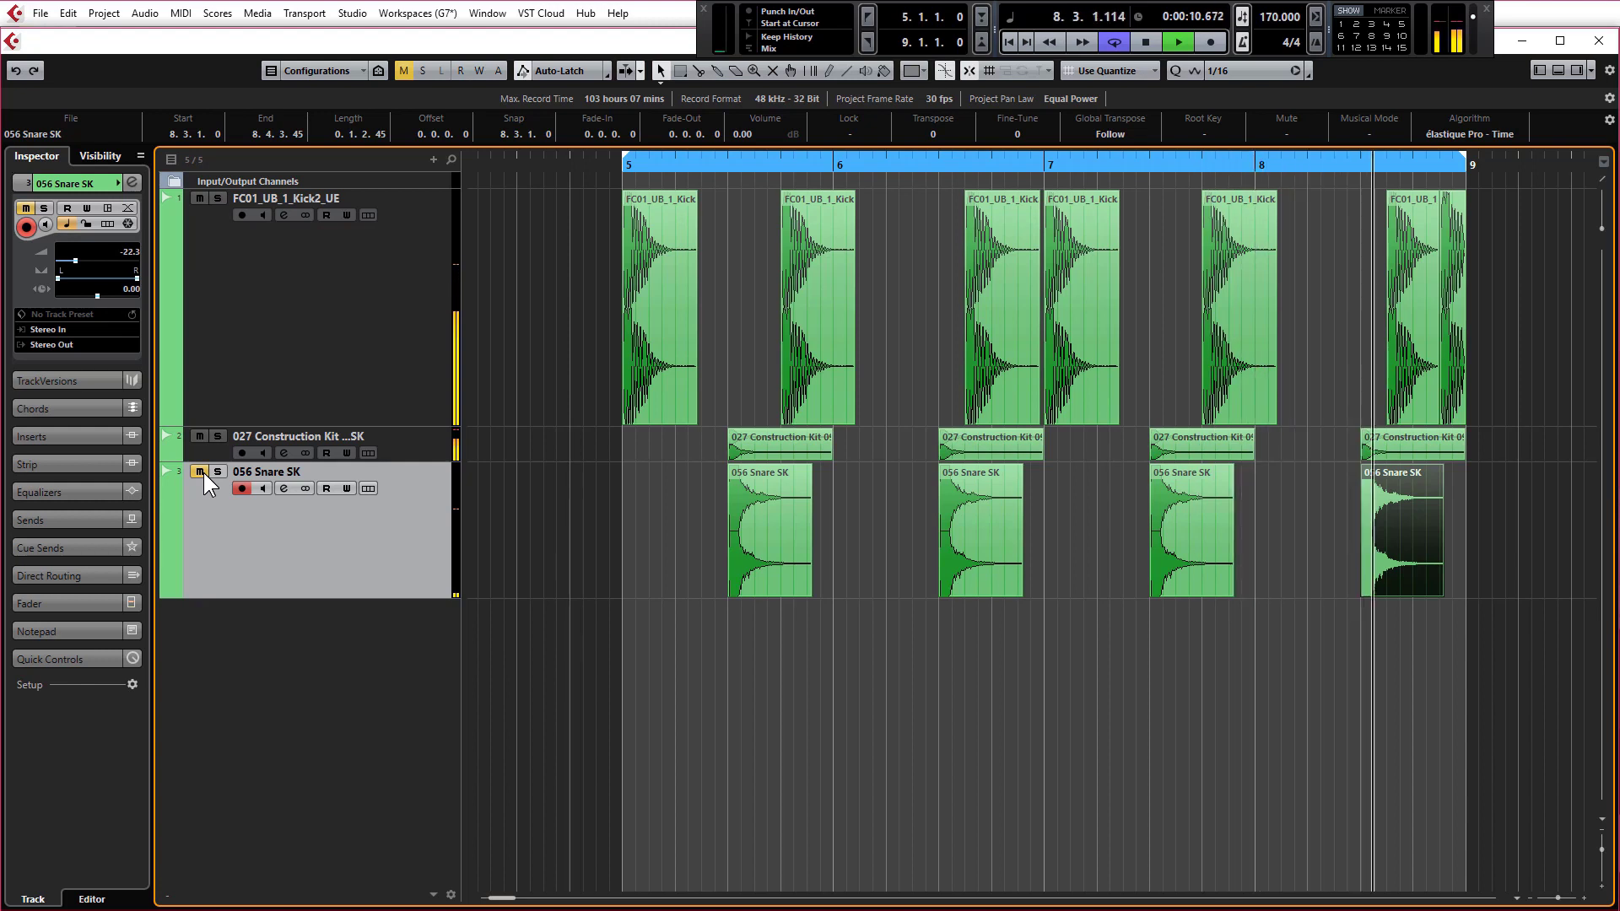
click(200, 471)
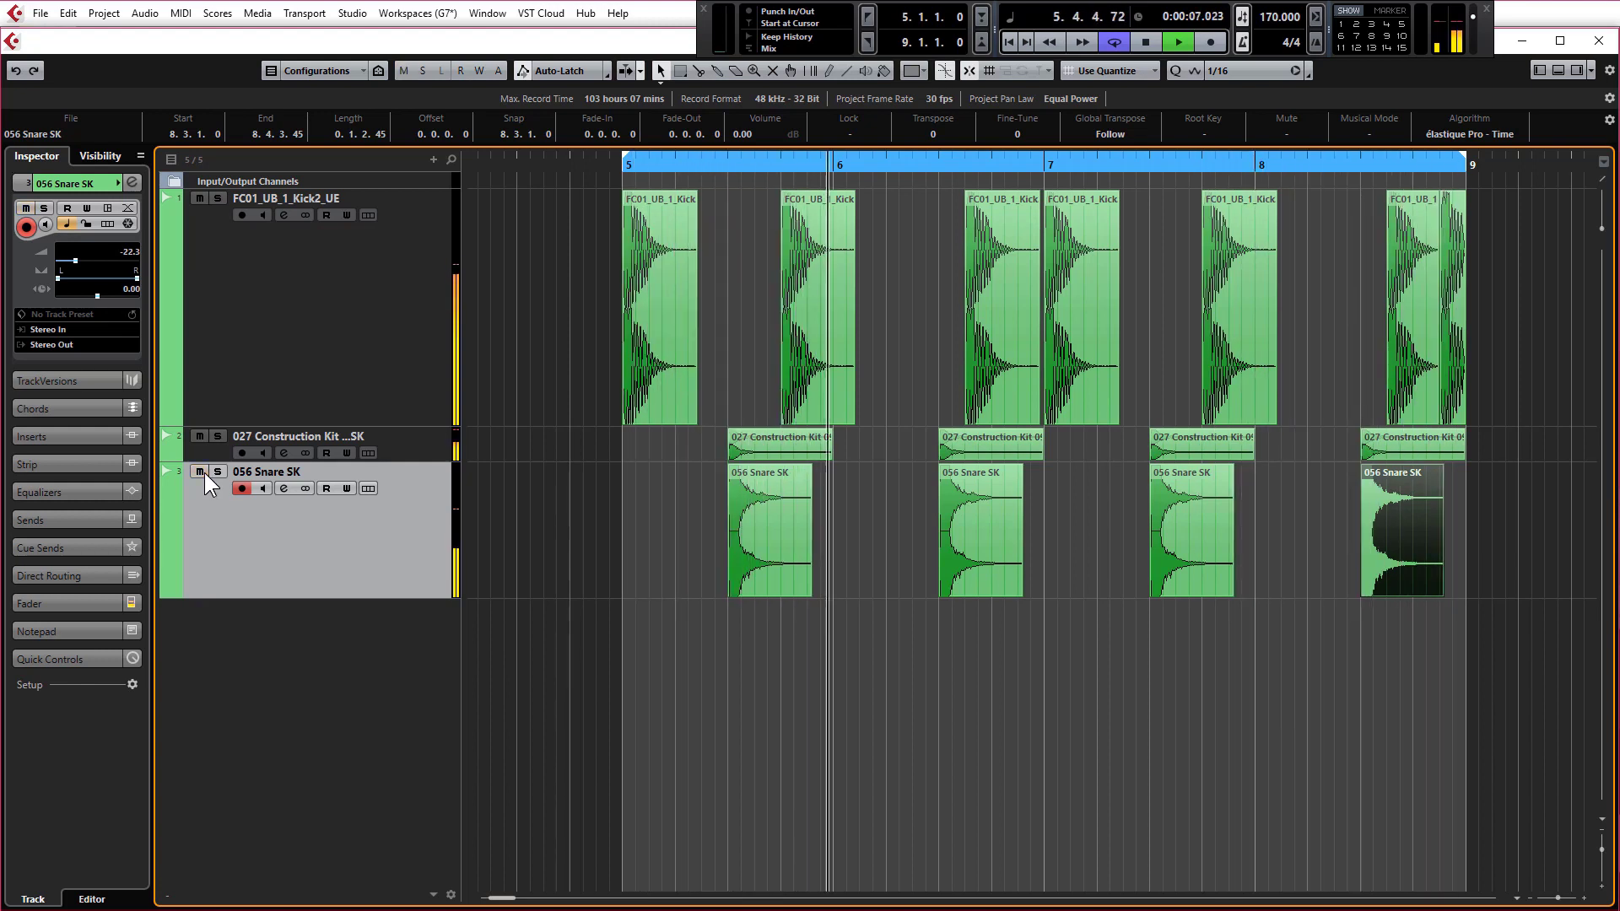
key(space)
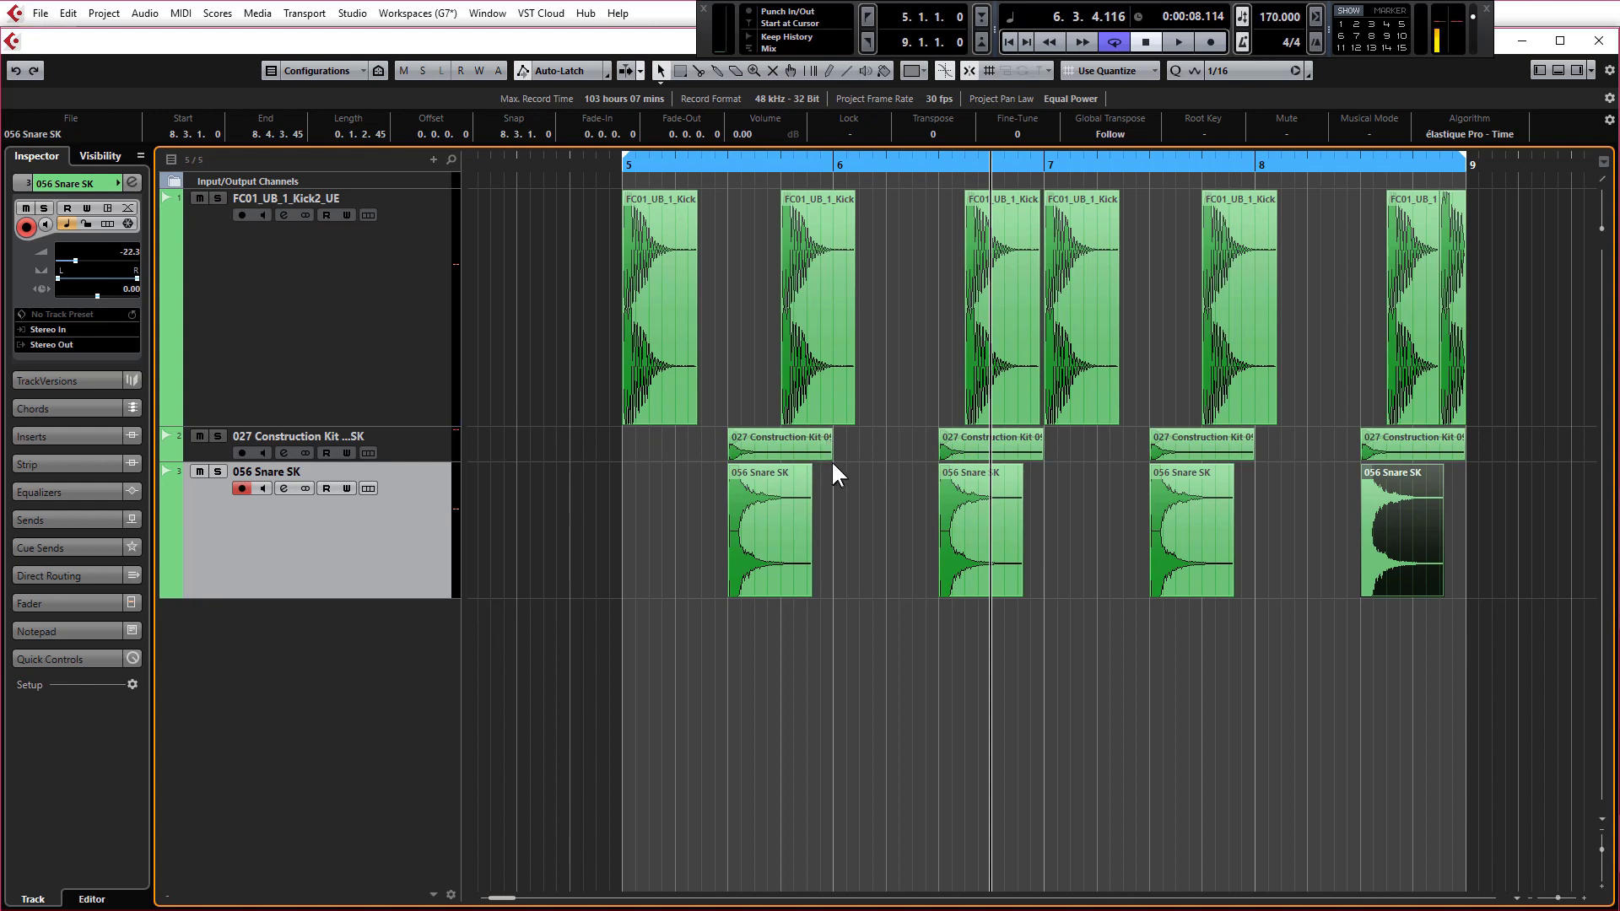
Step: Filter the GA ONE Library samples to HiHats and audition several hits, selecting 15_hit-hh1
click(1234, 739)
click(1577, 70)
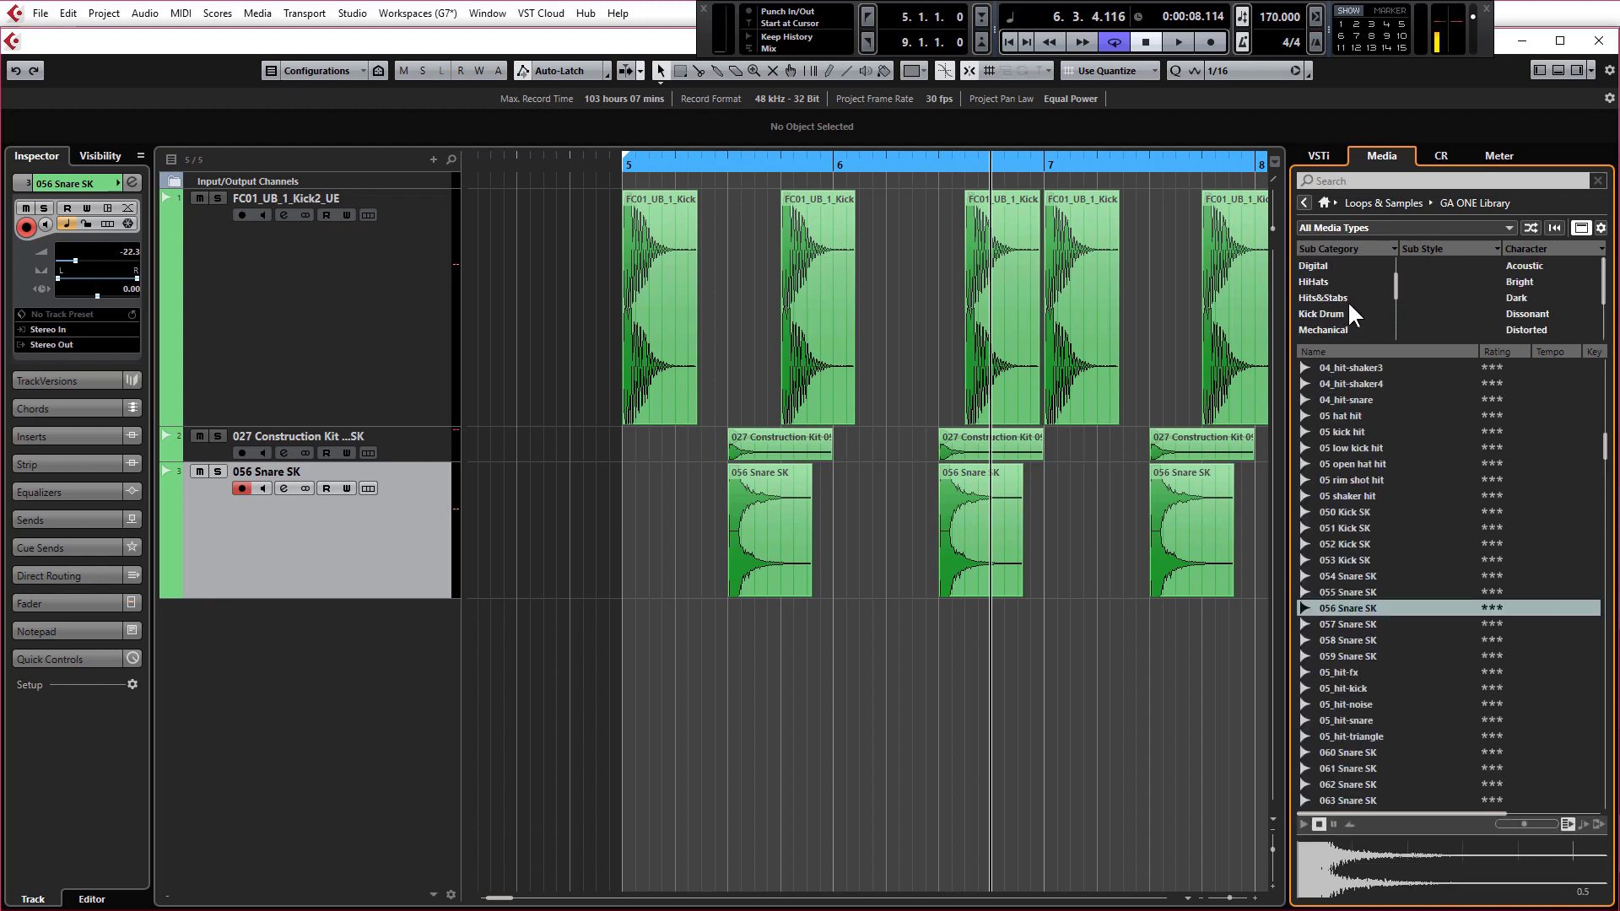
click(1318, 282)
click(1351, 624)
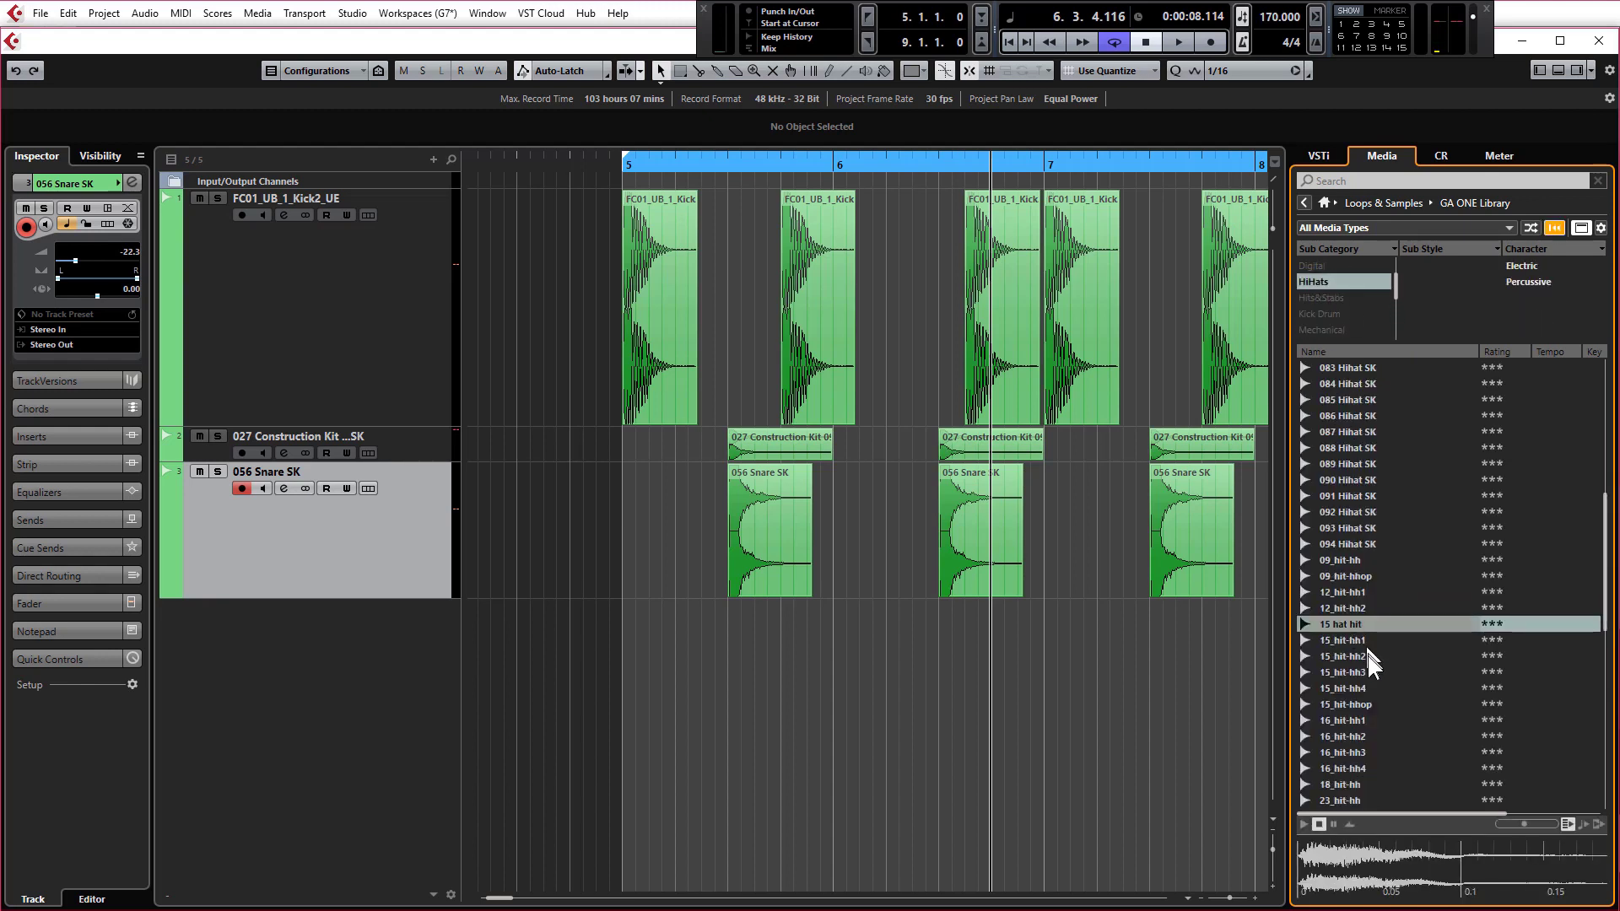
click(1360, 655)
click(1356, 671)
click(1353, 639)
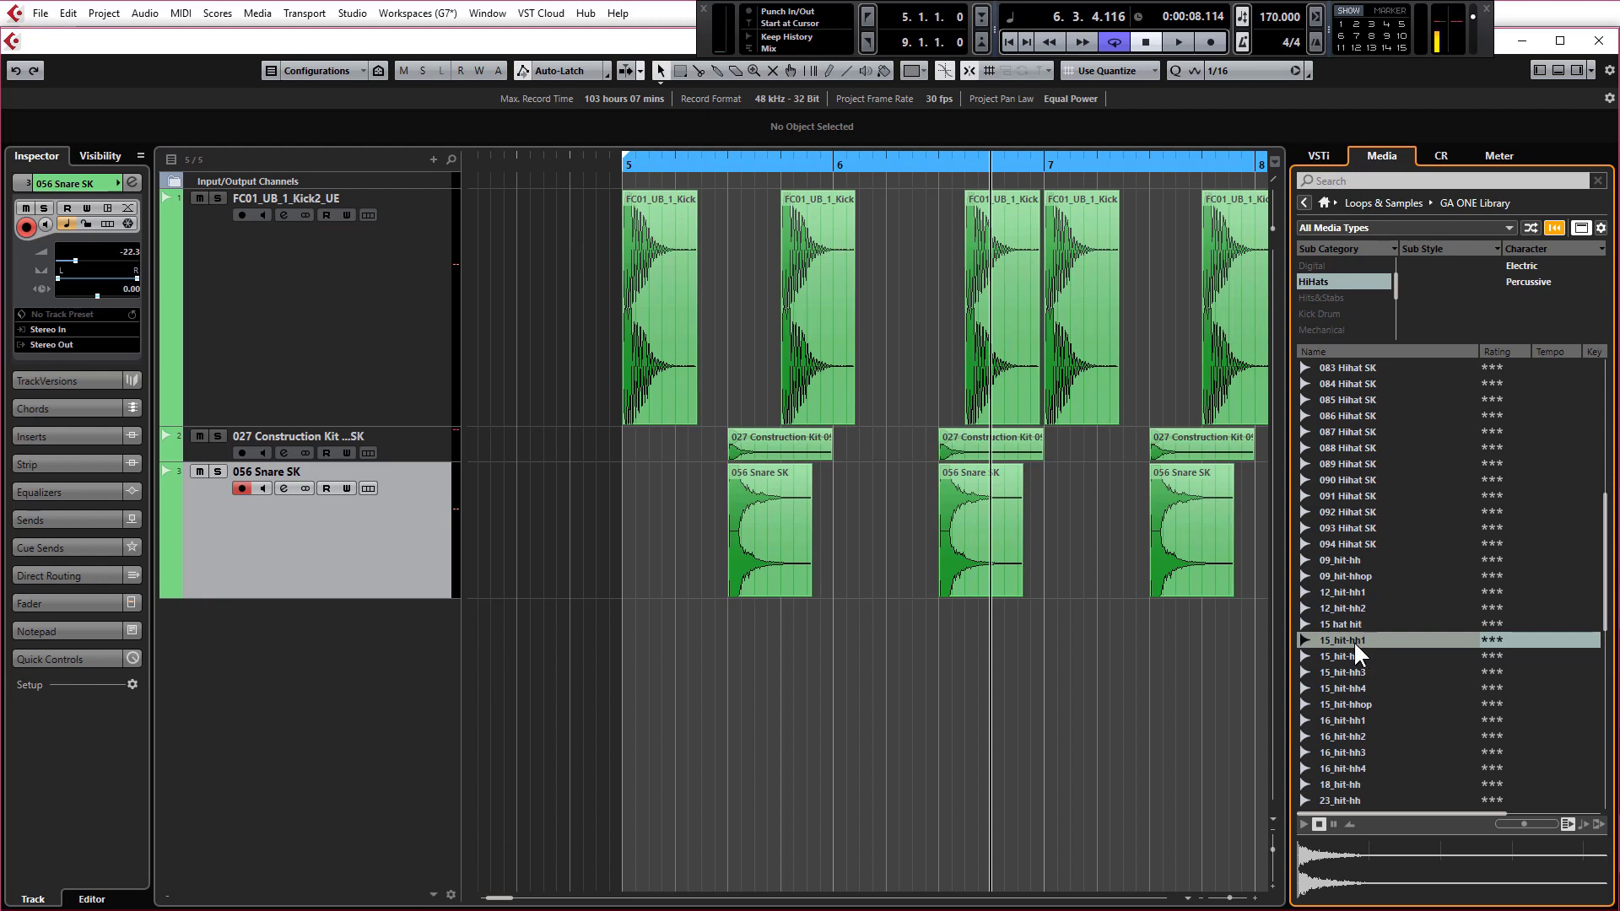
Step: Create a sampler track from 15_hit-hh1 and reduce the heights of the kick and 056 Snare SK tracks
right_click(1353, 638)
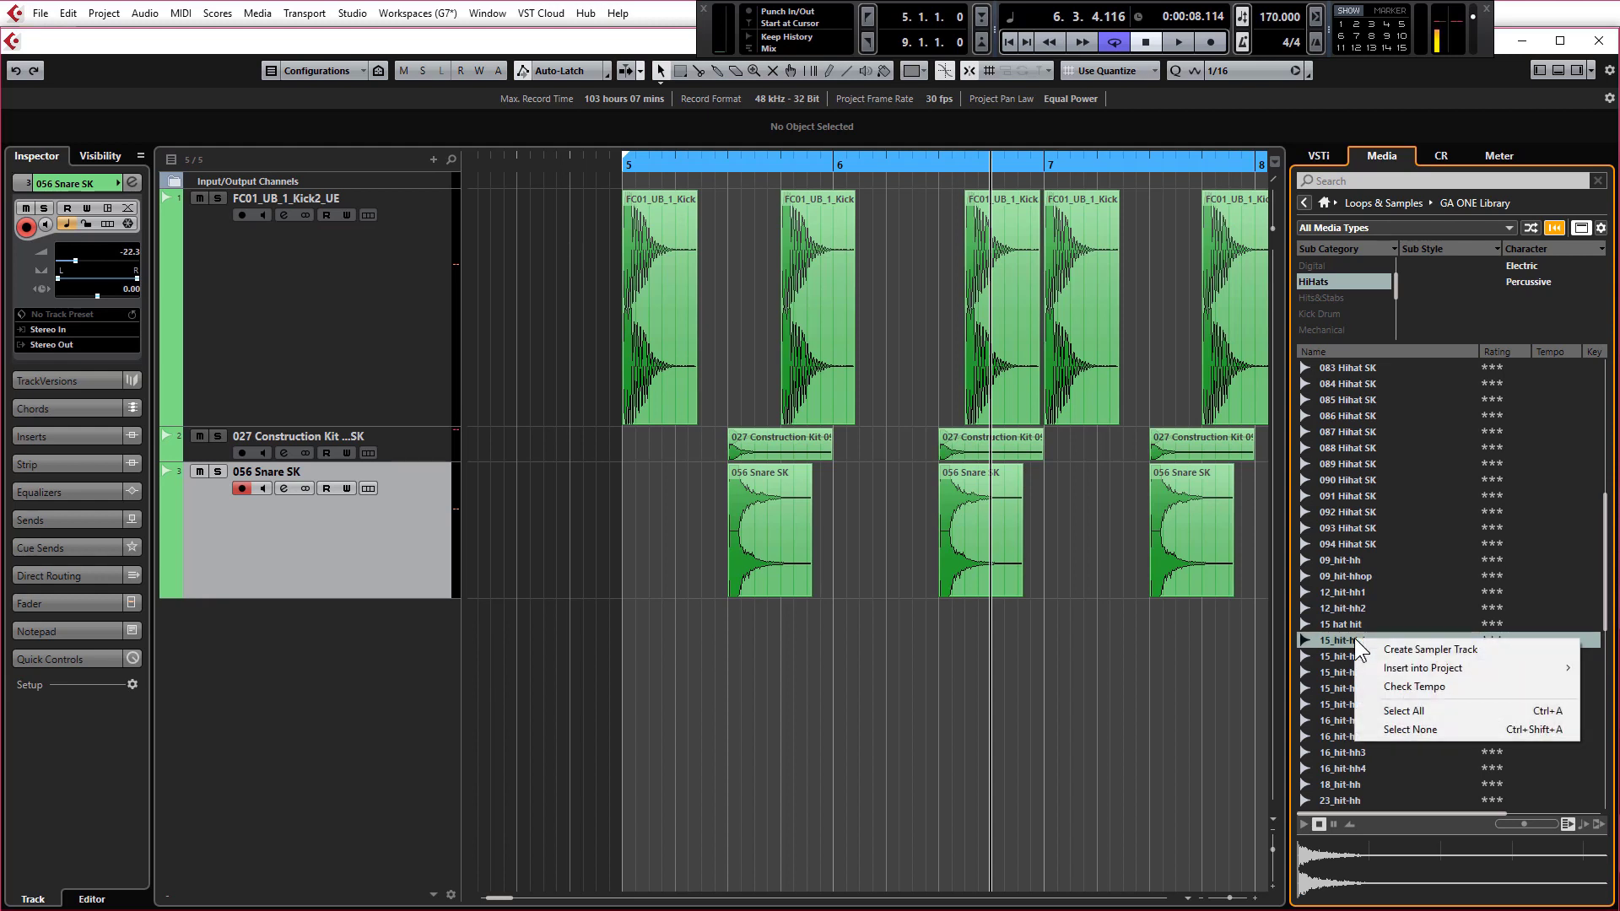
click(1390, 652)
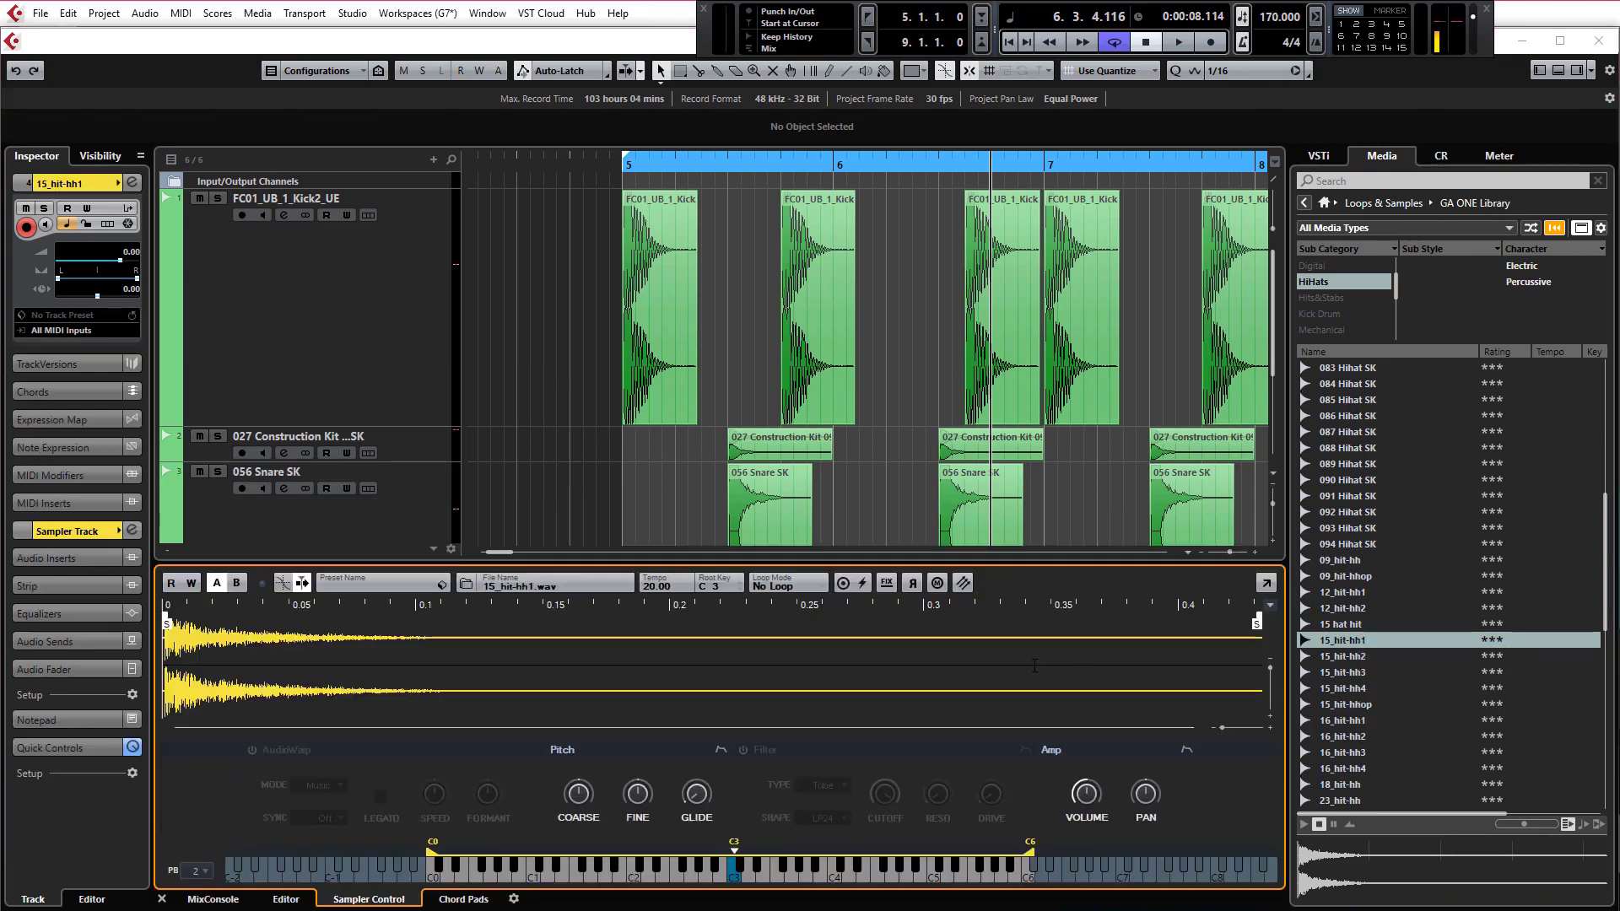
drag(369, 425, 394, 281)
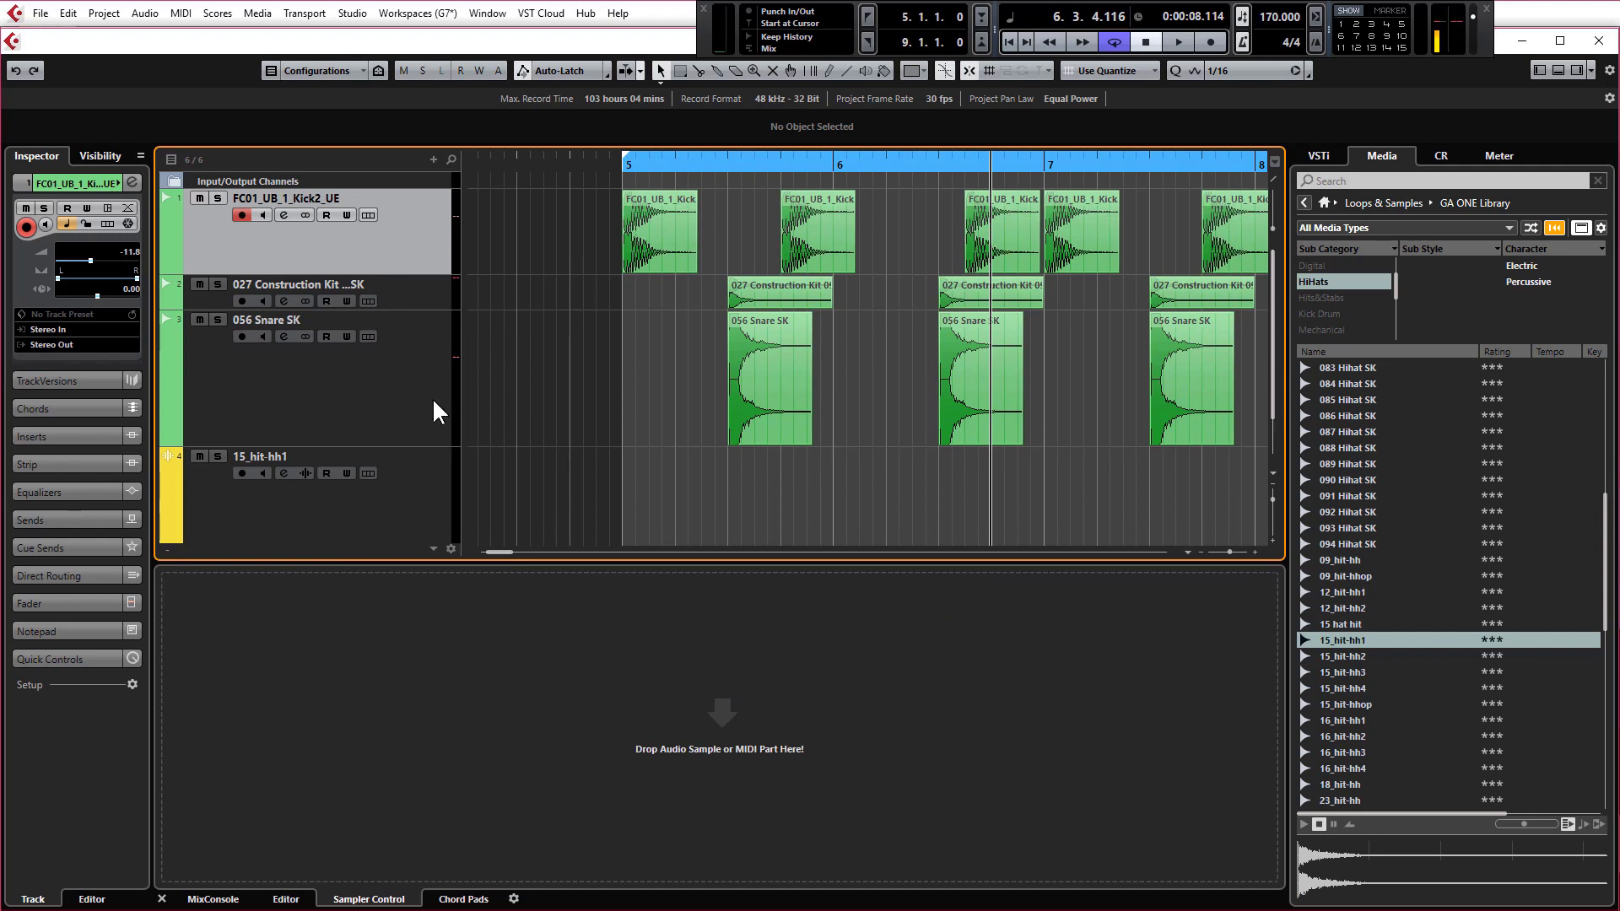
drag(432, 444, 431, 379)
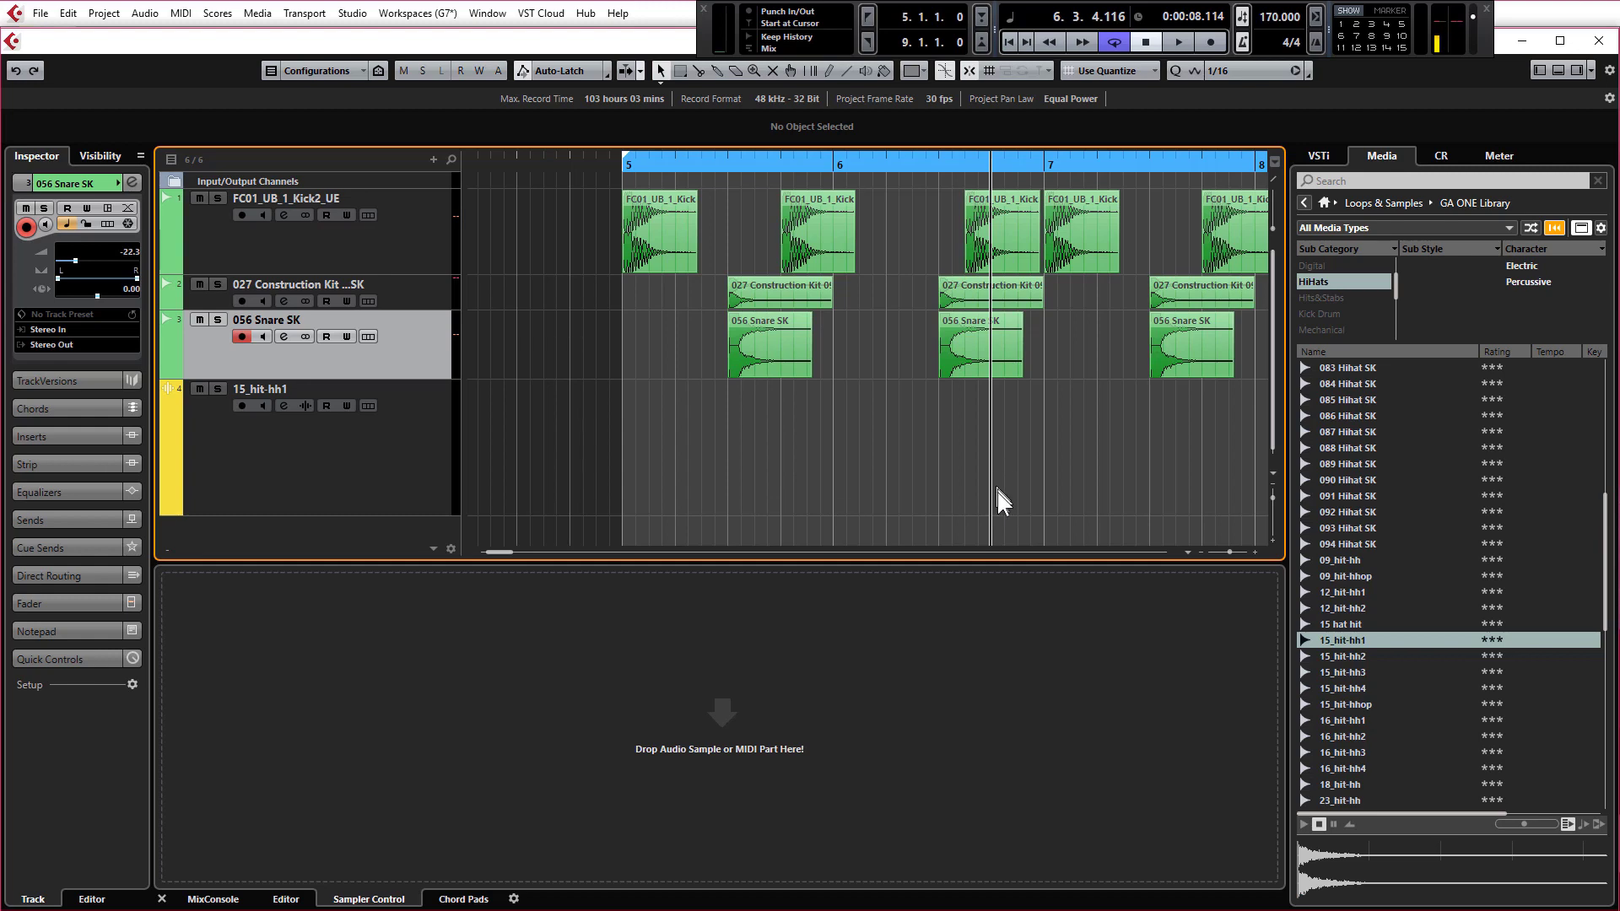
Step: Audition the 15_hit-hh1 sampler at various pitches above, below and around C3
click(724, 426)
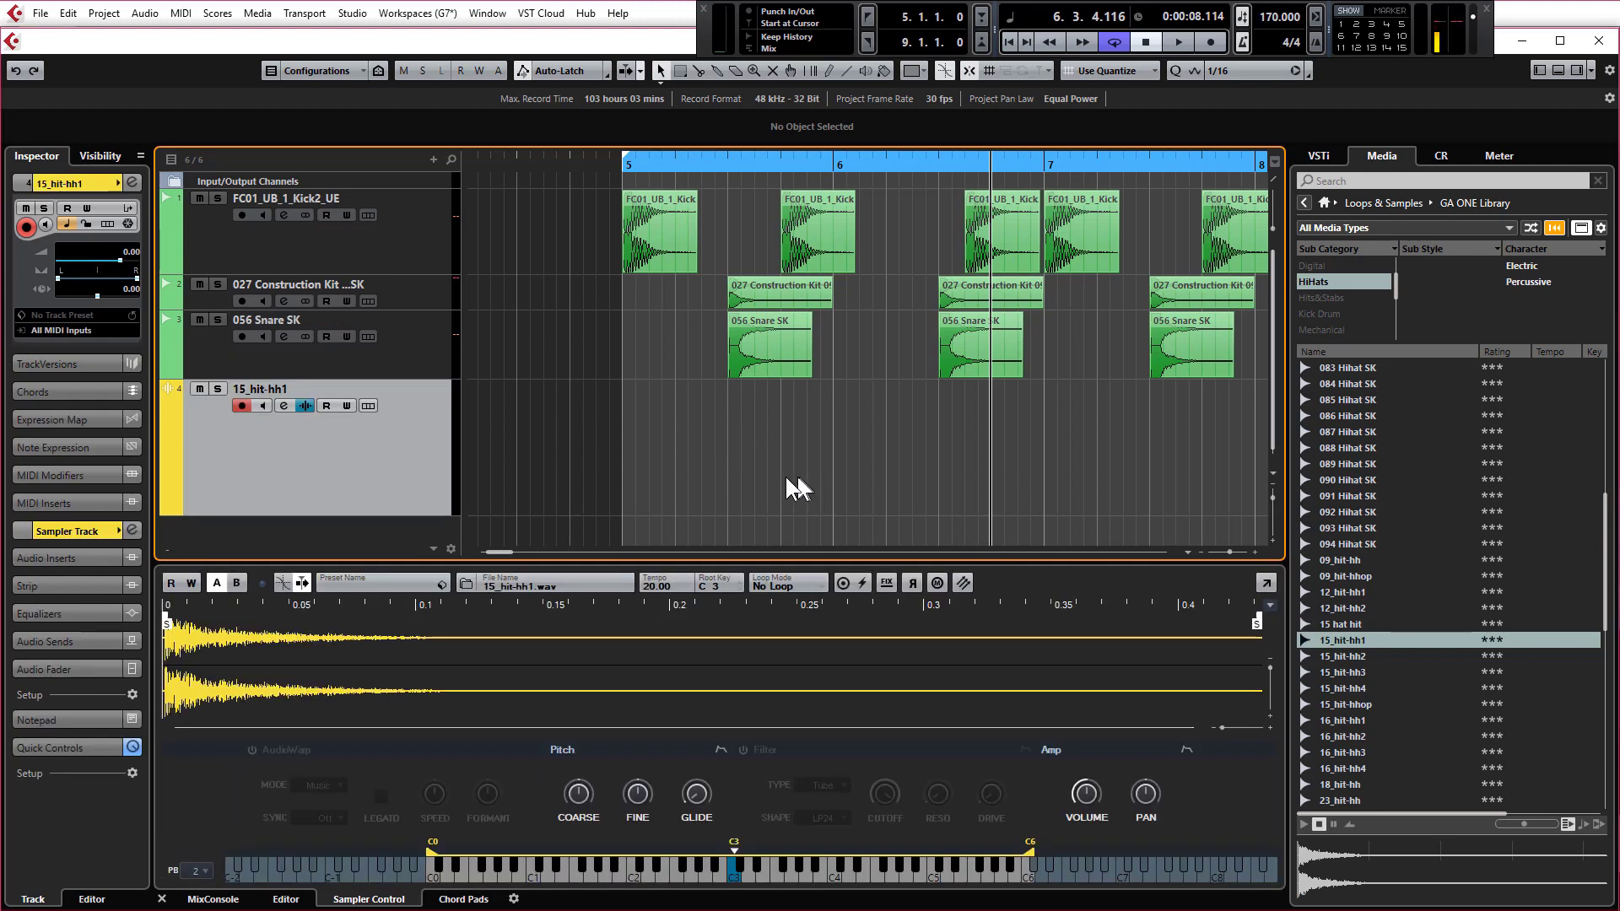
click(589, 876)
click(700, 873)
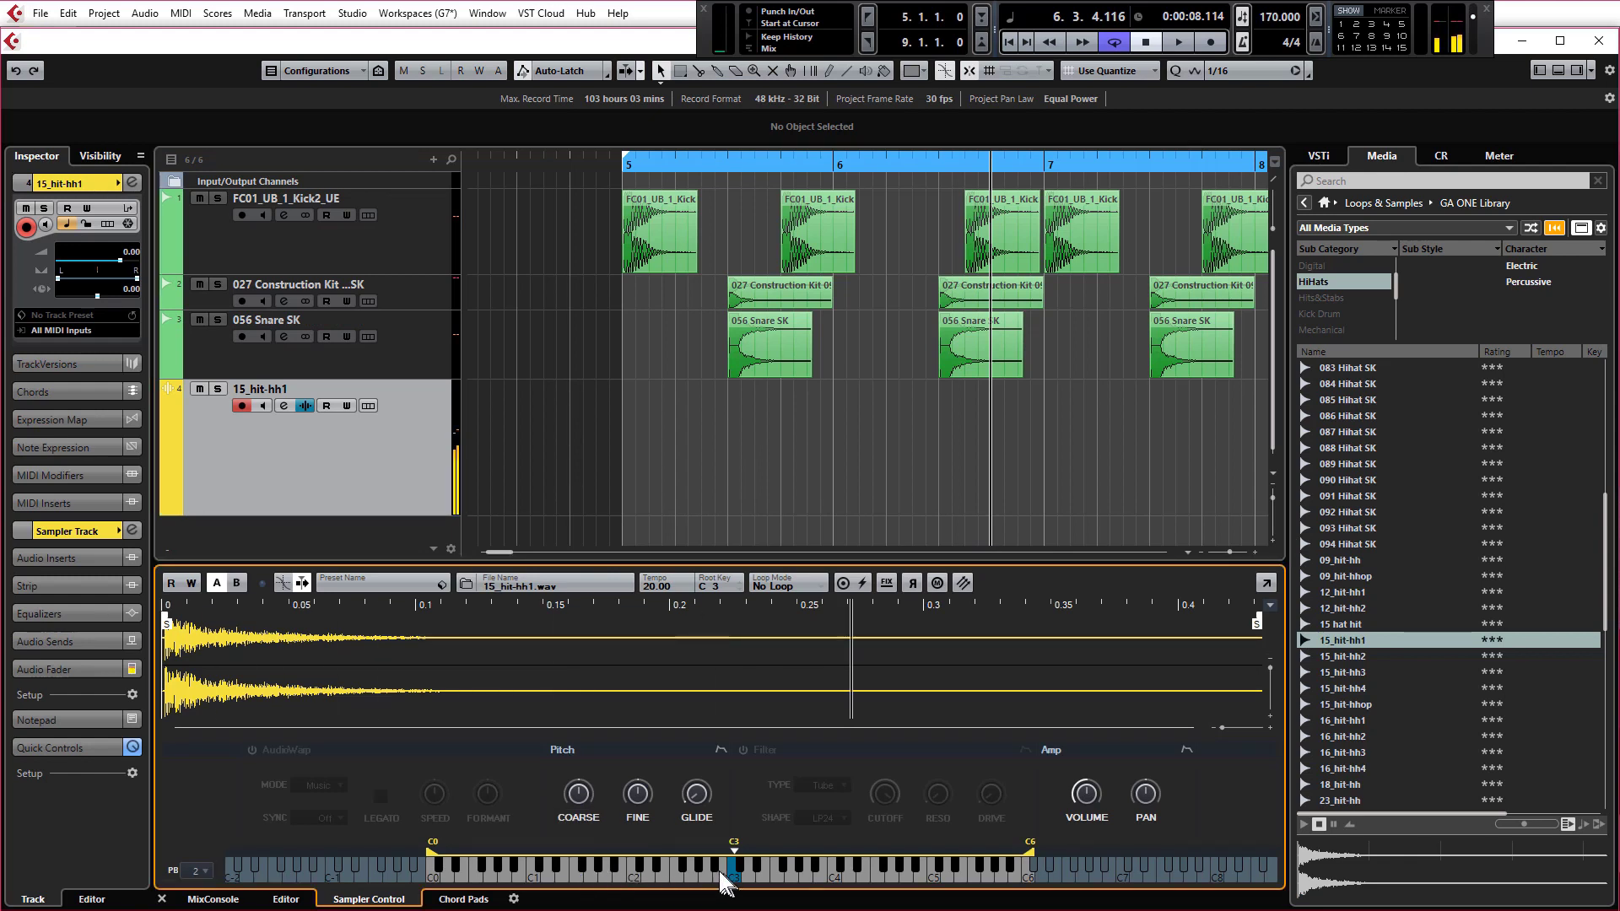
click(873, 873)
click(914, 868)
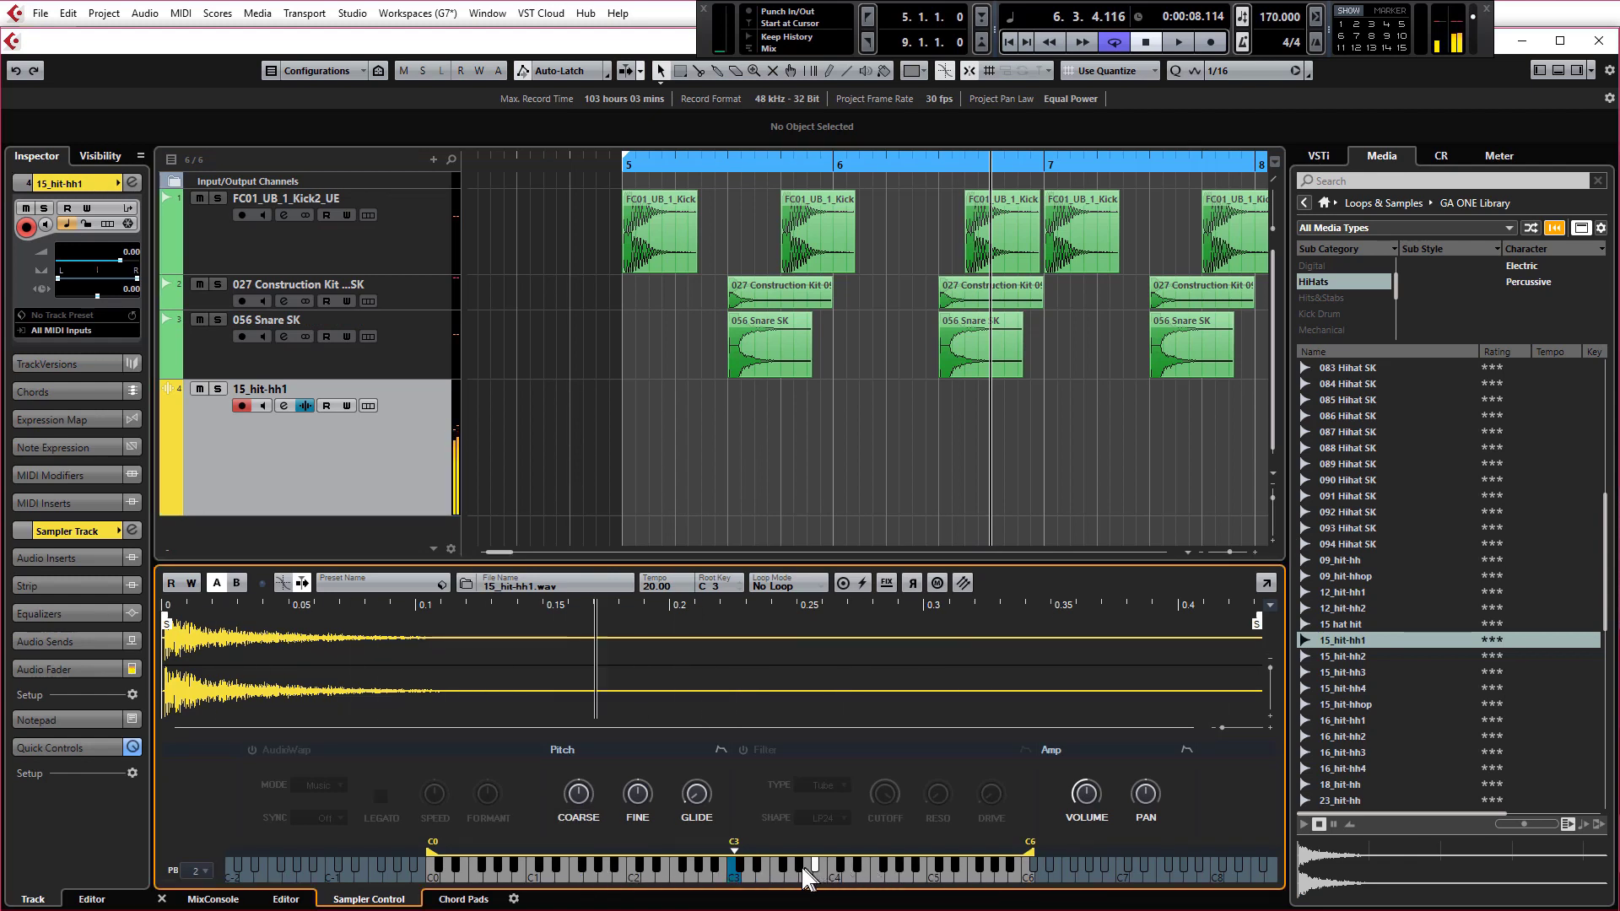
click(802, 873)
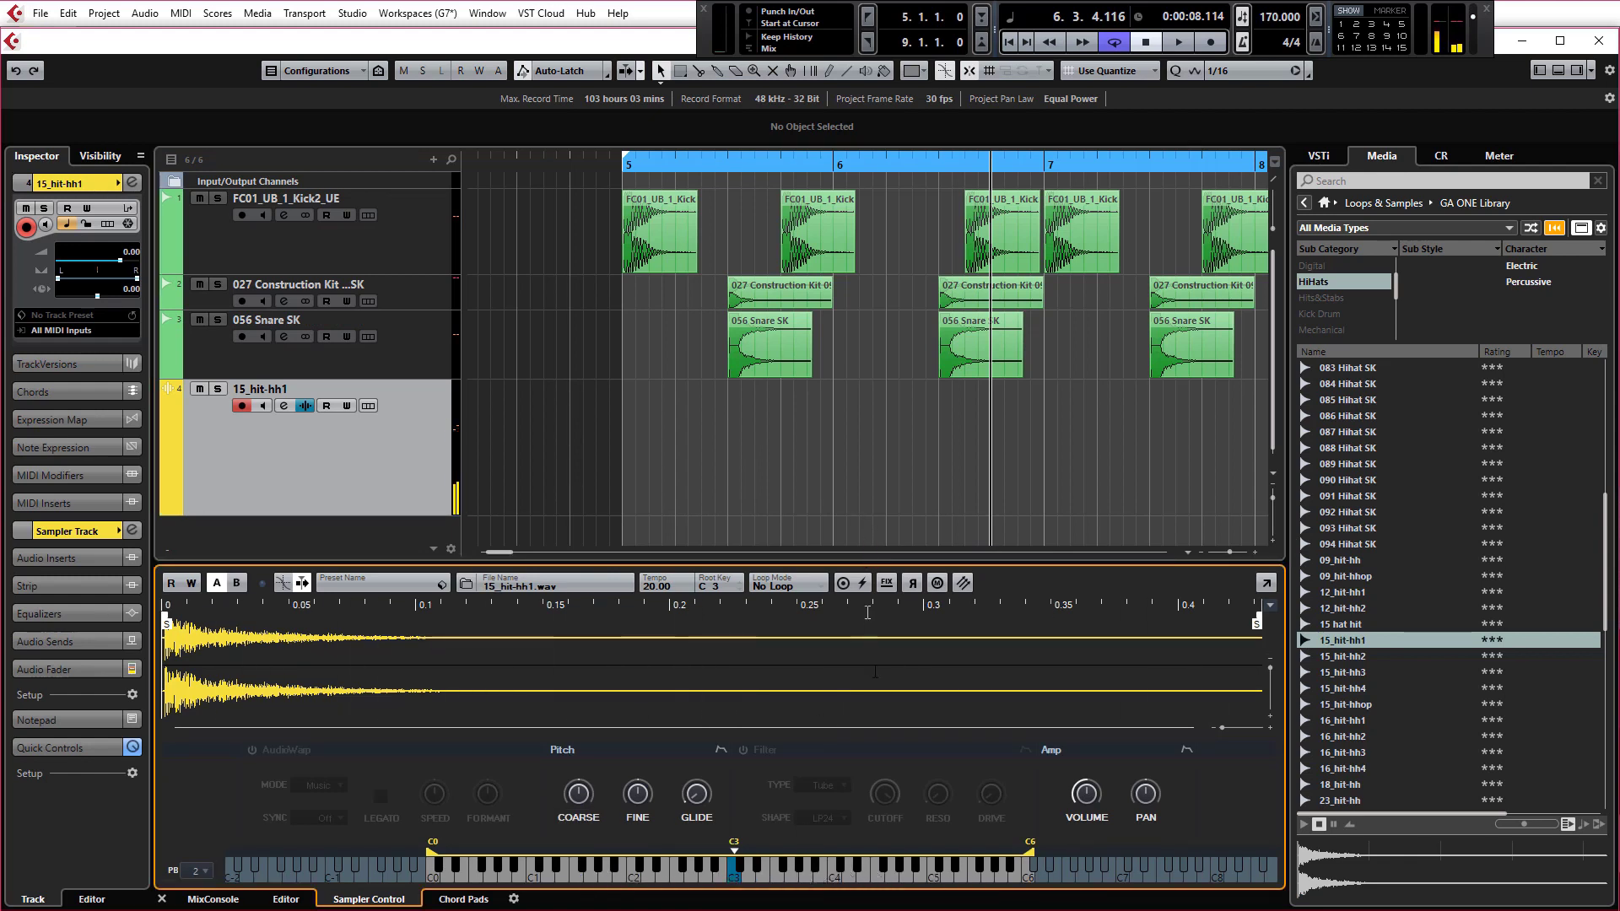
click(776, 873)
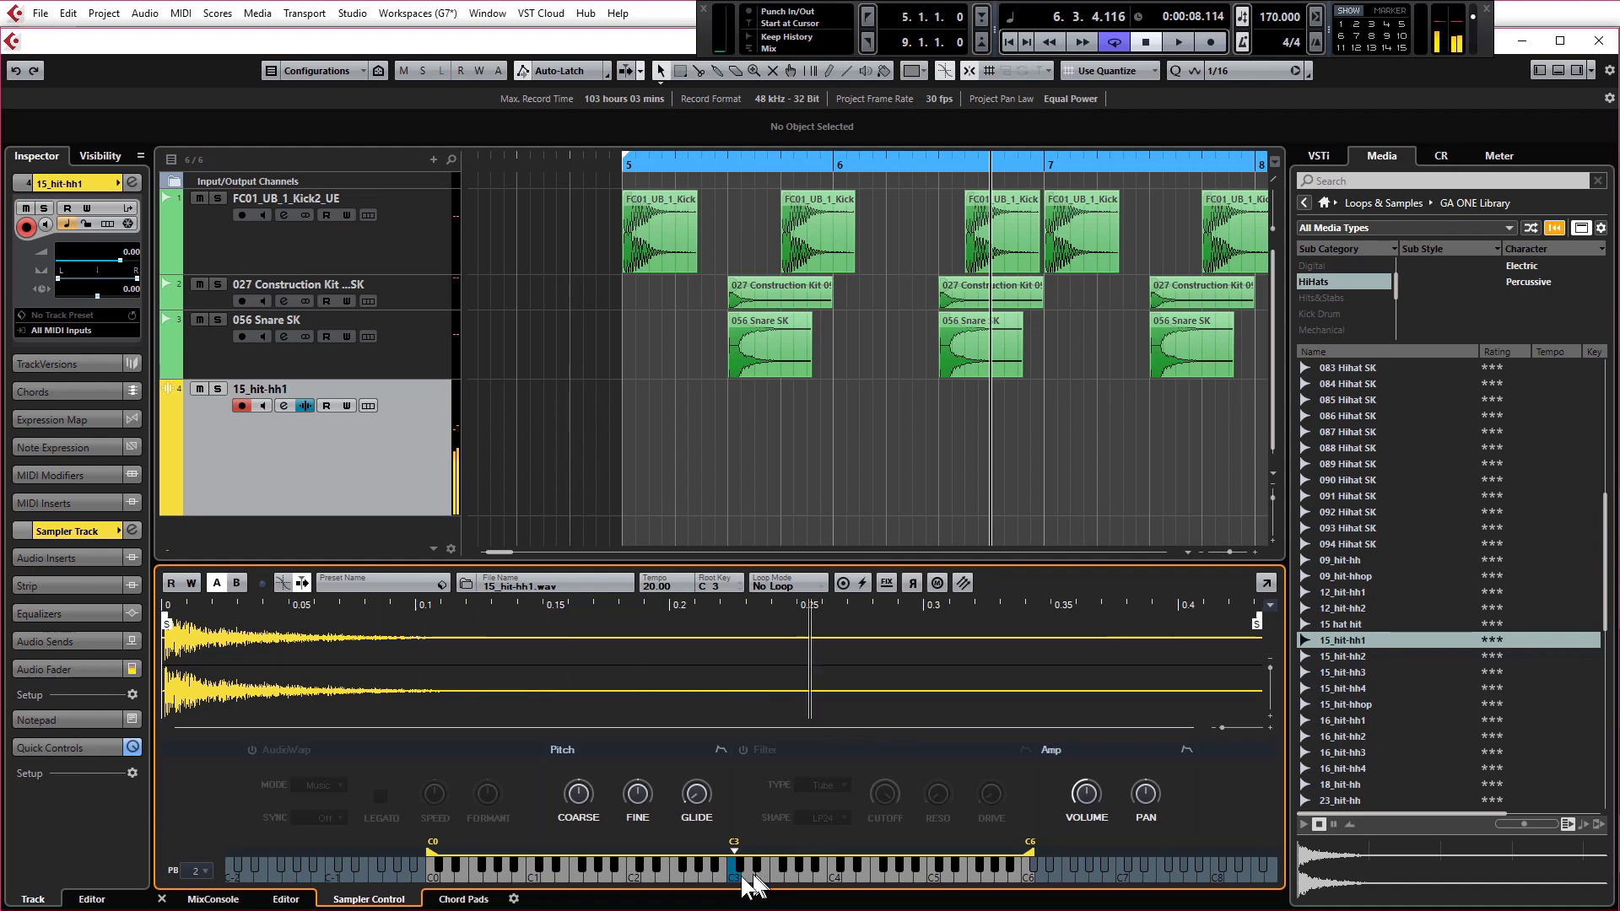
click(736, 873)
click(654, 873)
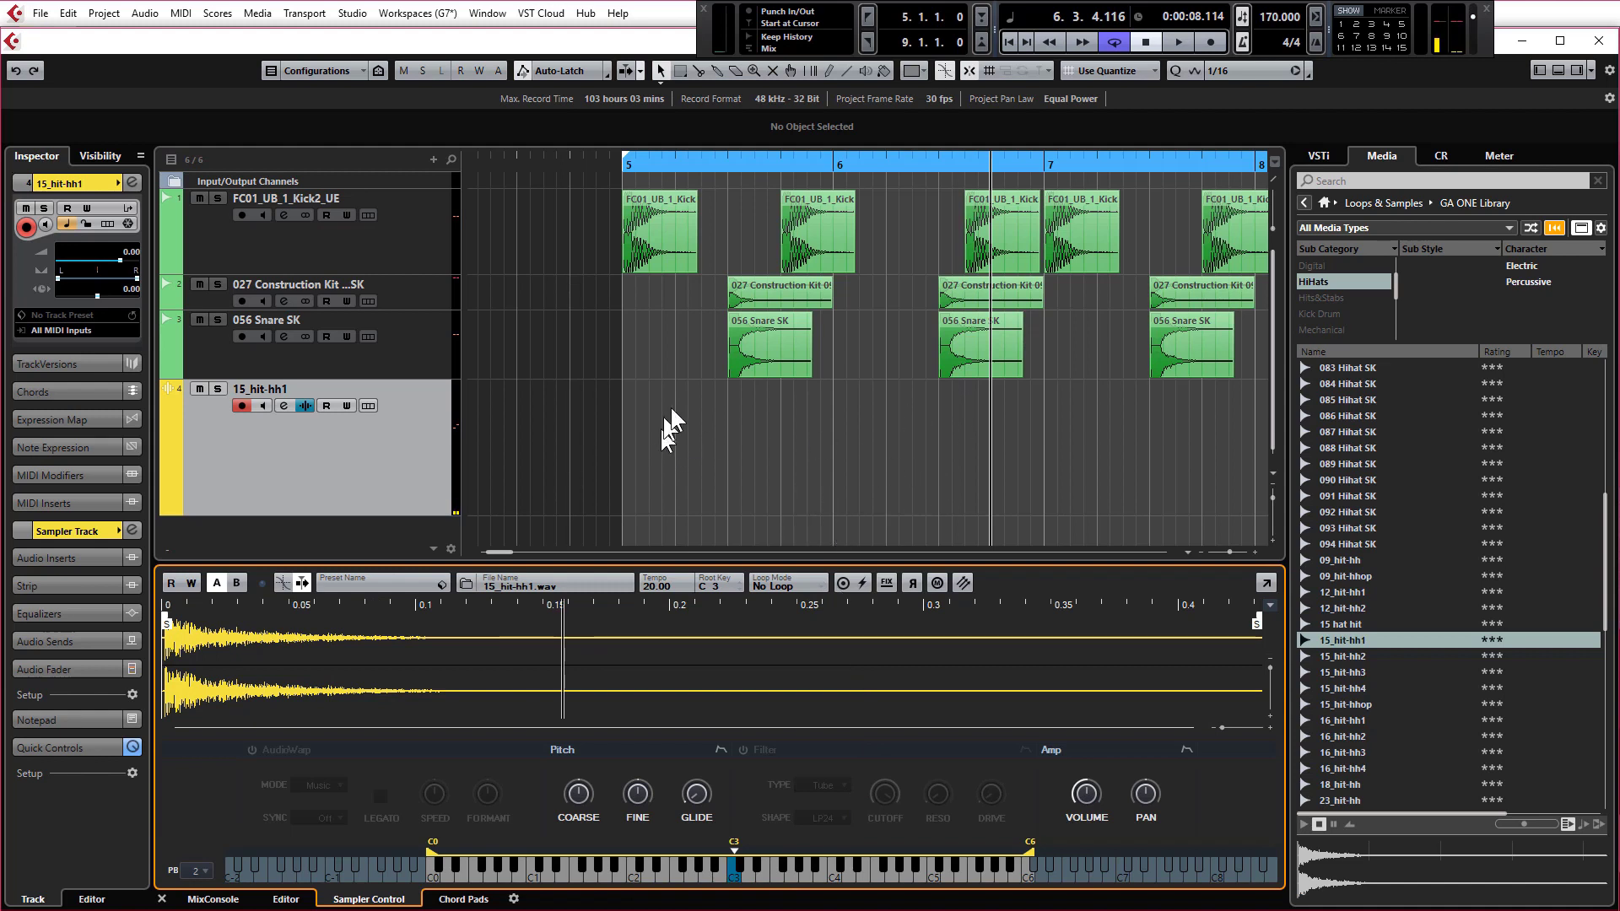
Step: Draw an empty MIDI part from bar 5 to bar 9 on the 15_hit-hh1 track and set the track volume to -8.68
scroll(608, 413, down, 1)
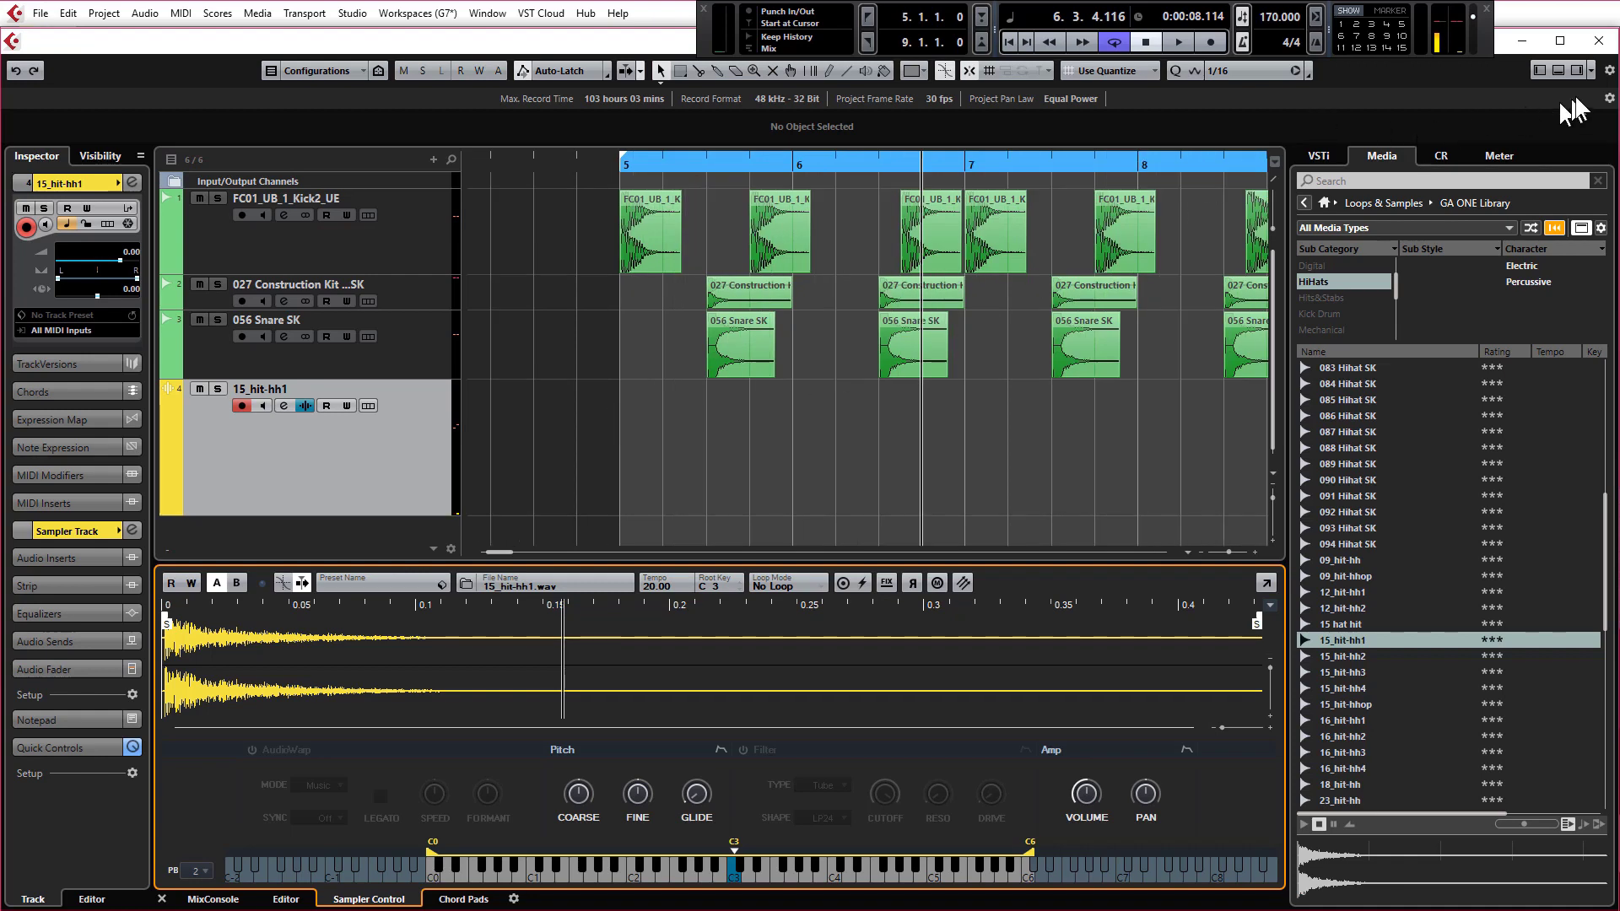
click(1576, 70)
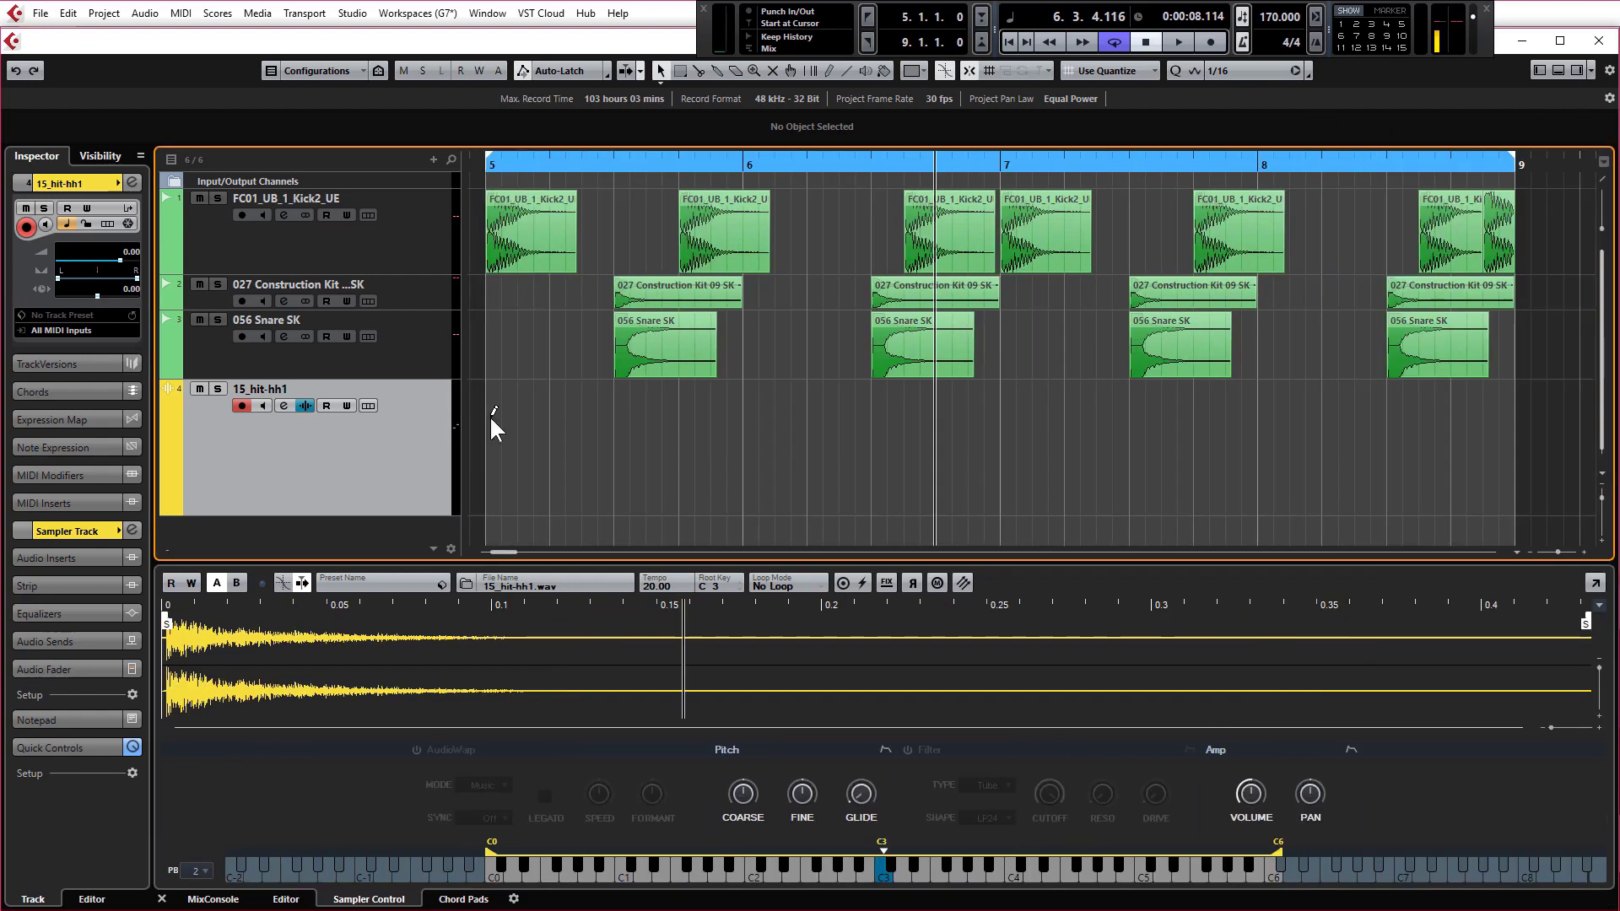
drag(494, 413, 1510, 431)
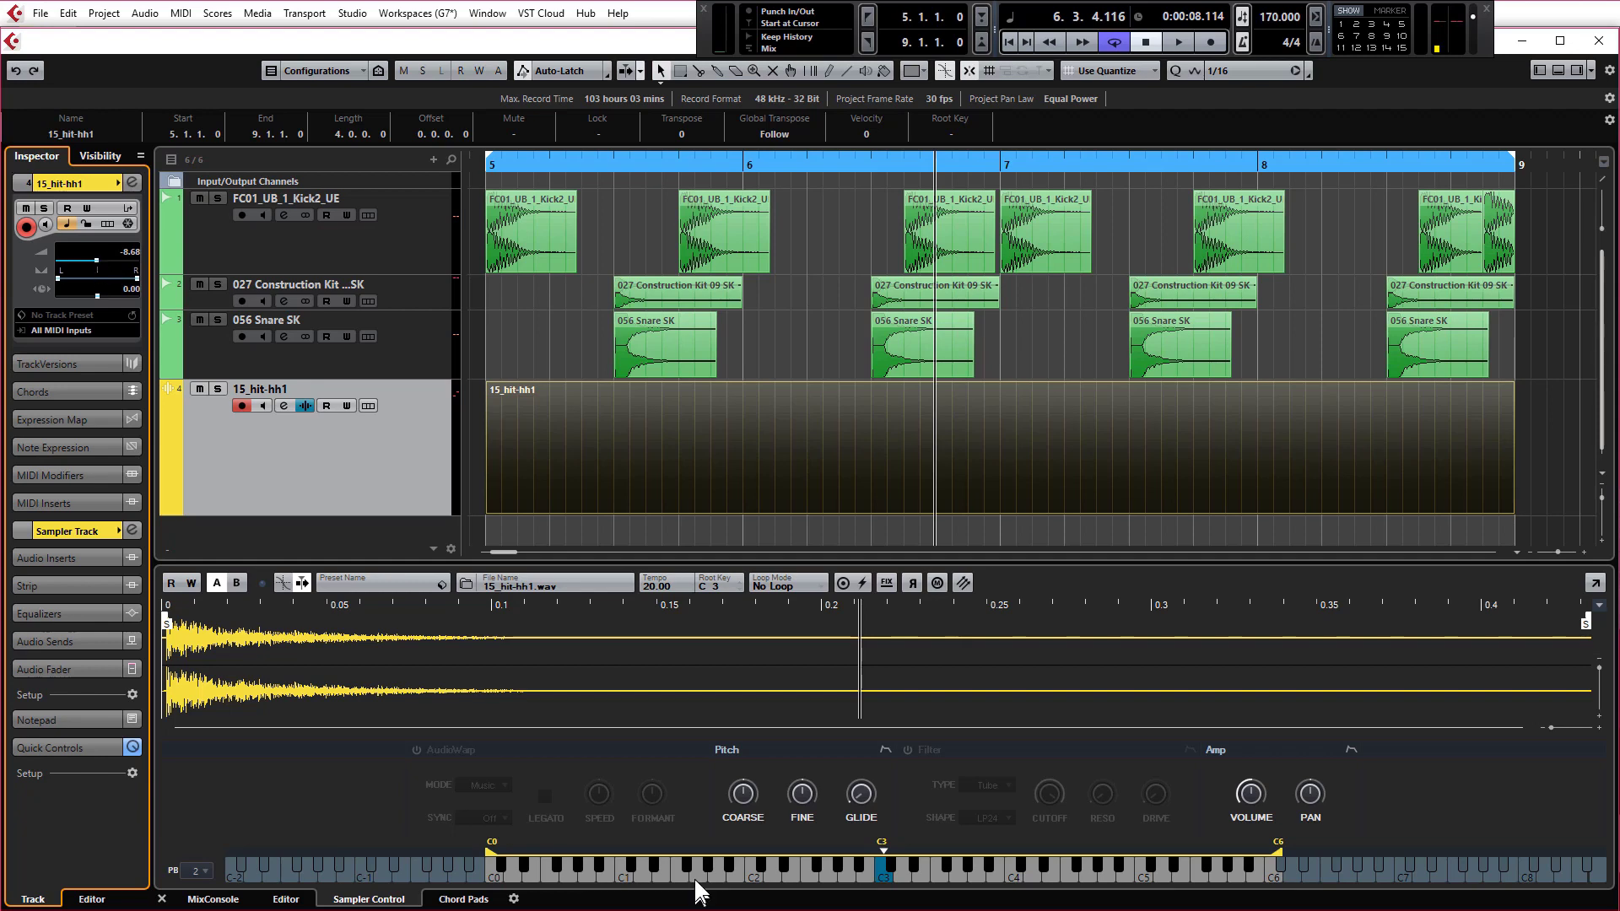
Step: Open the 15_hit-hh1 part in the Key Editor and audition the hi-hat down to C3
drag(708, 881, 839, 874)
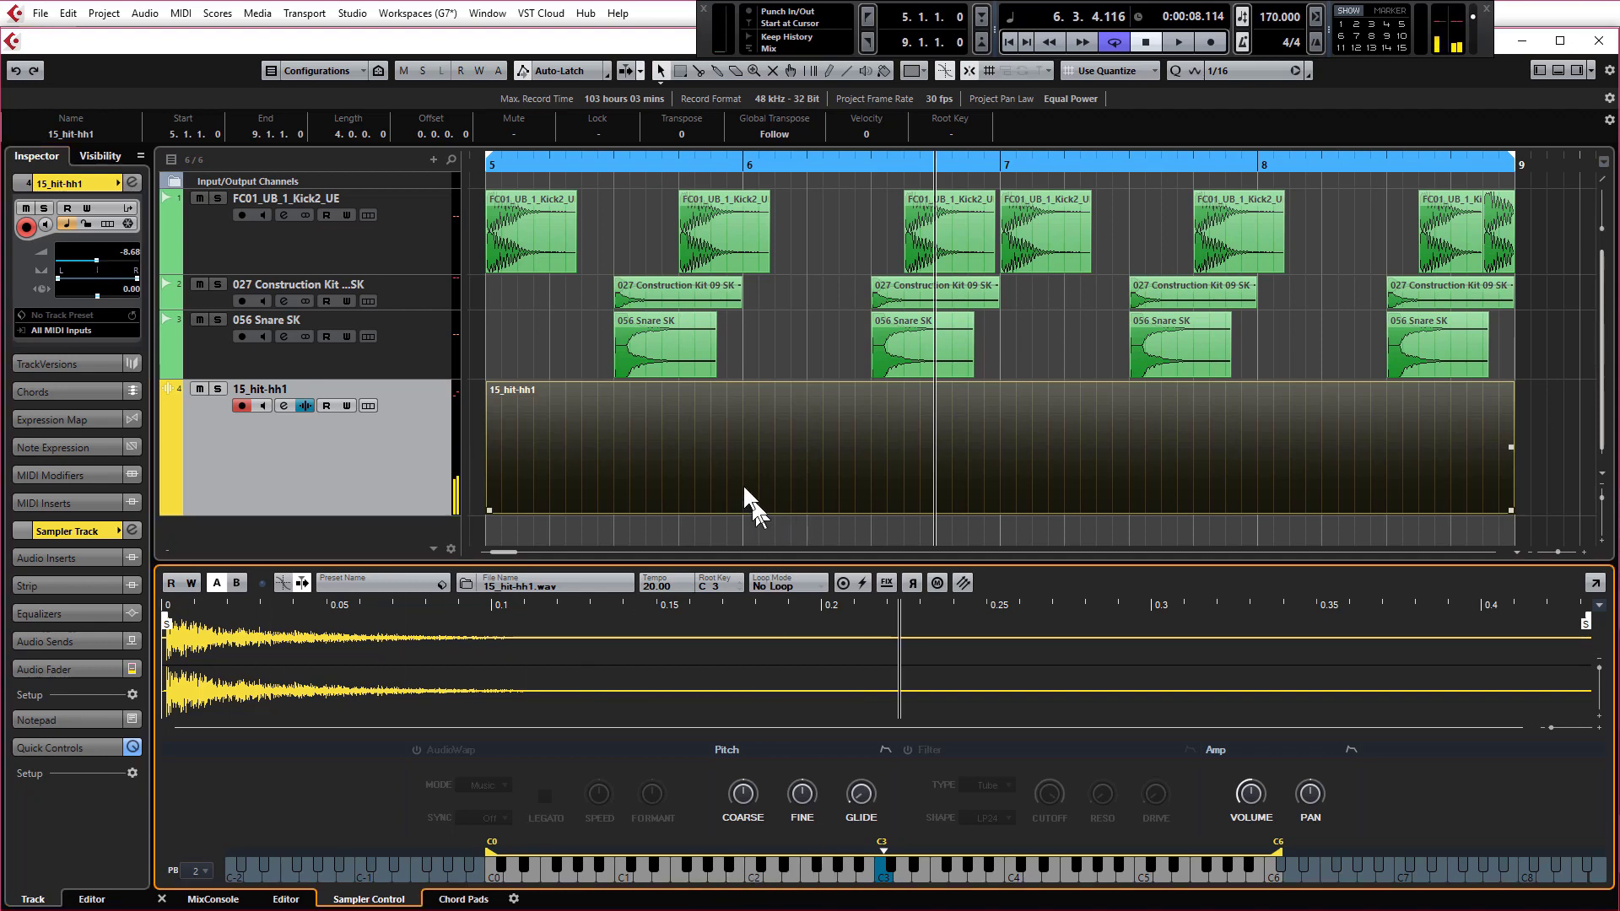
double_click(747, 460)
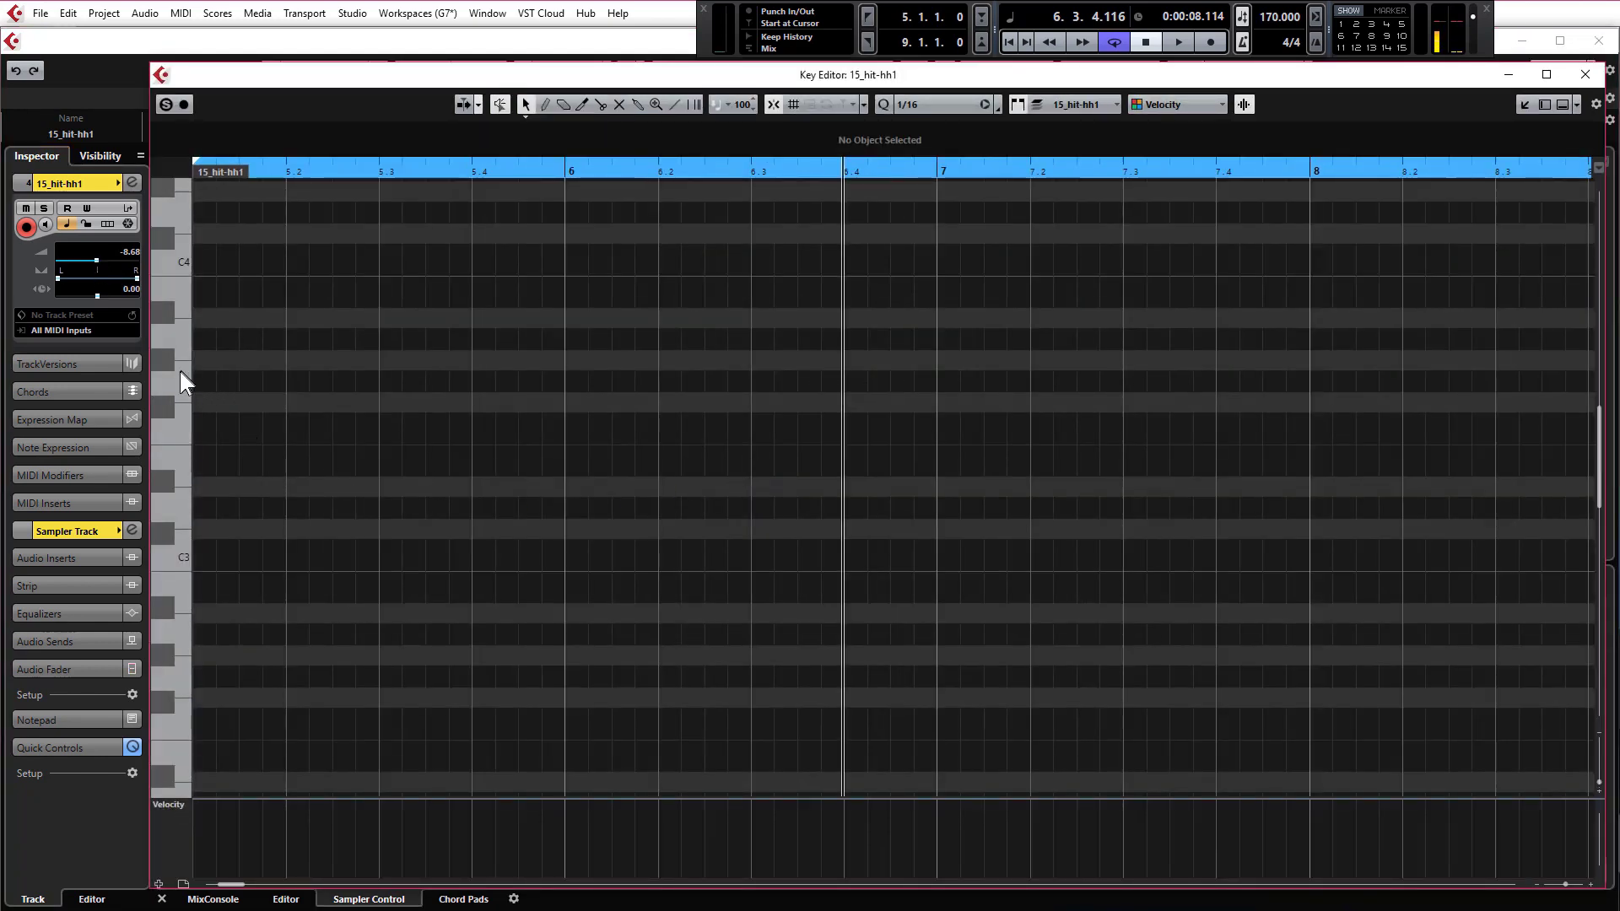
drag(179, 371, 167, 561)
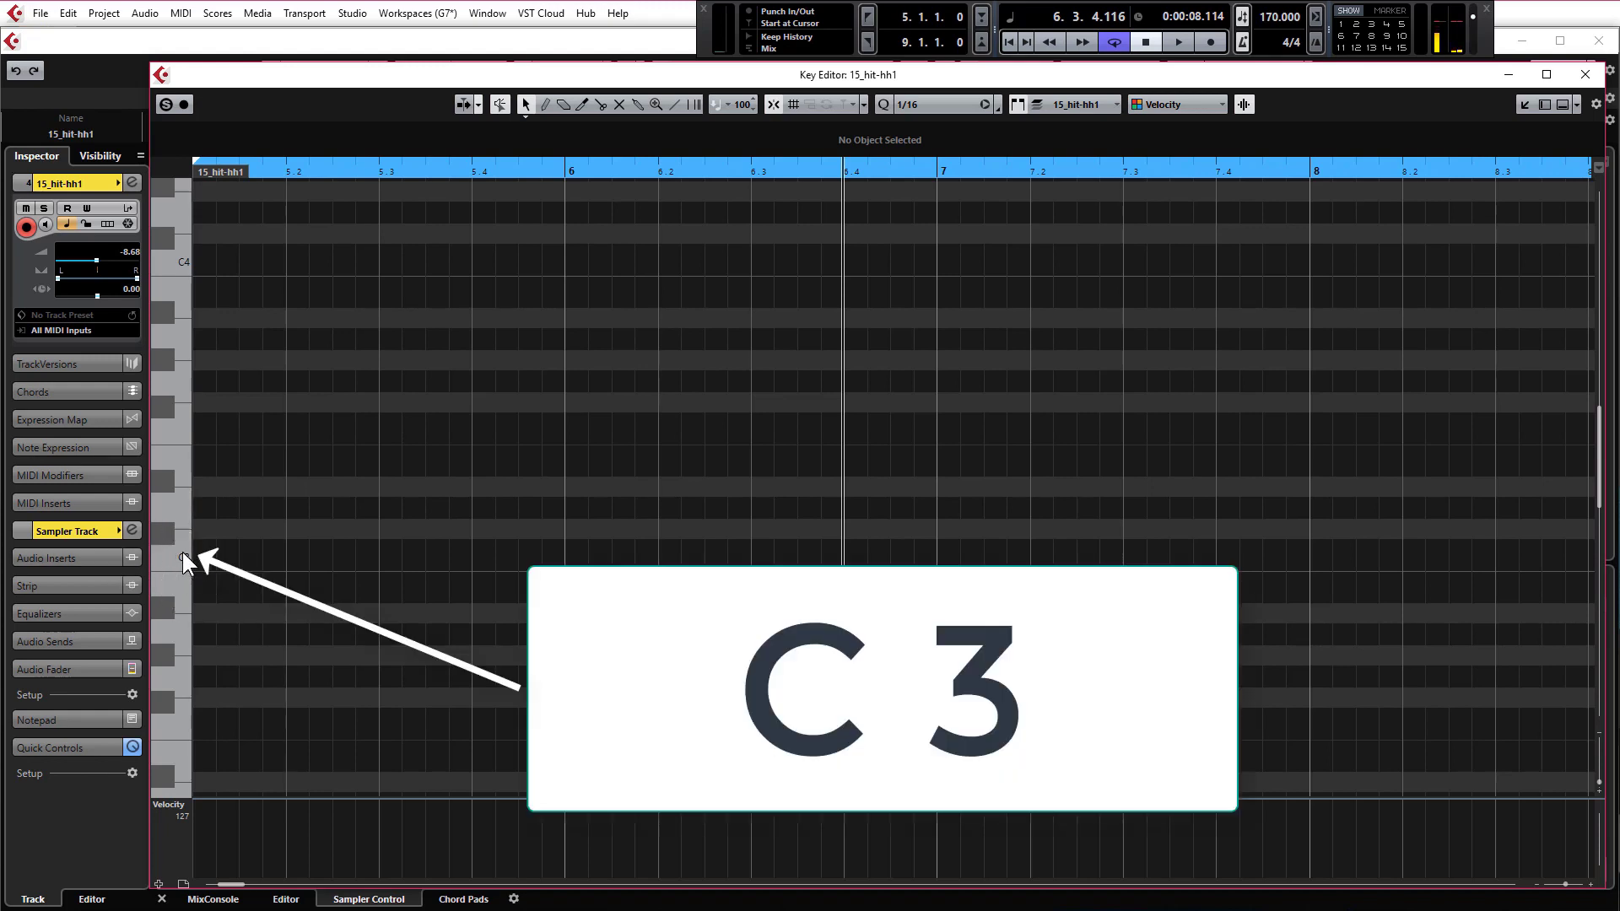
click(182, 563)
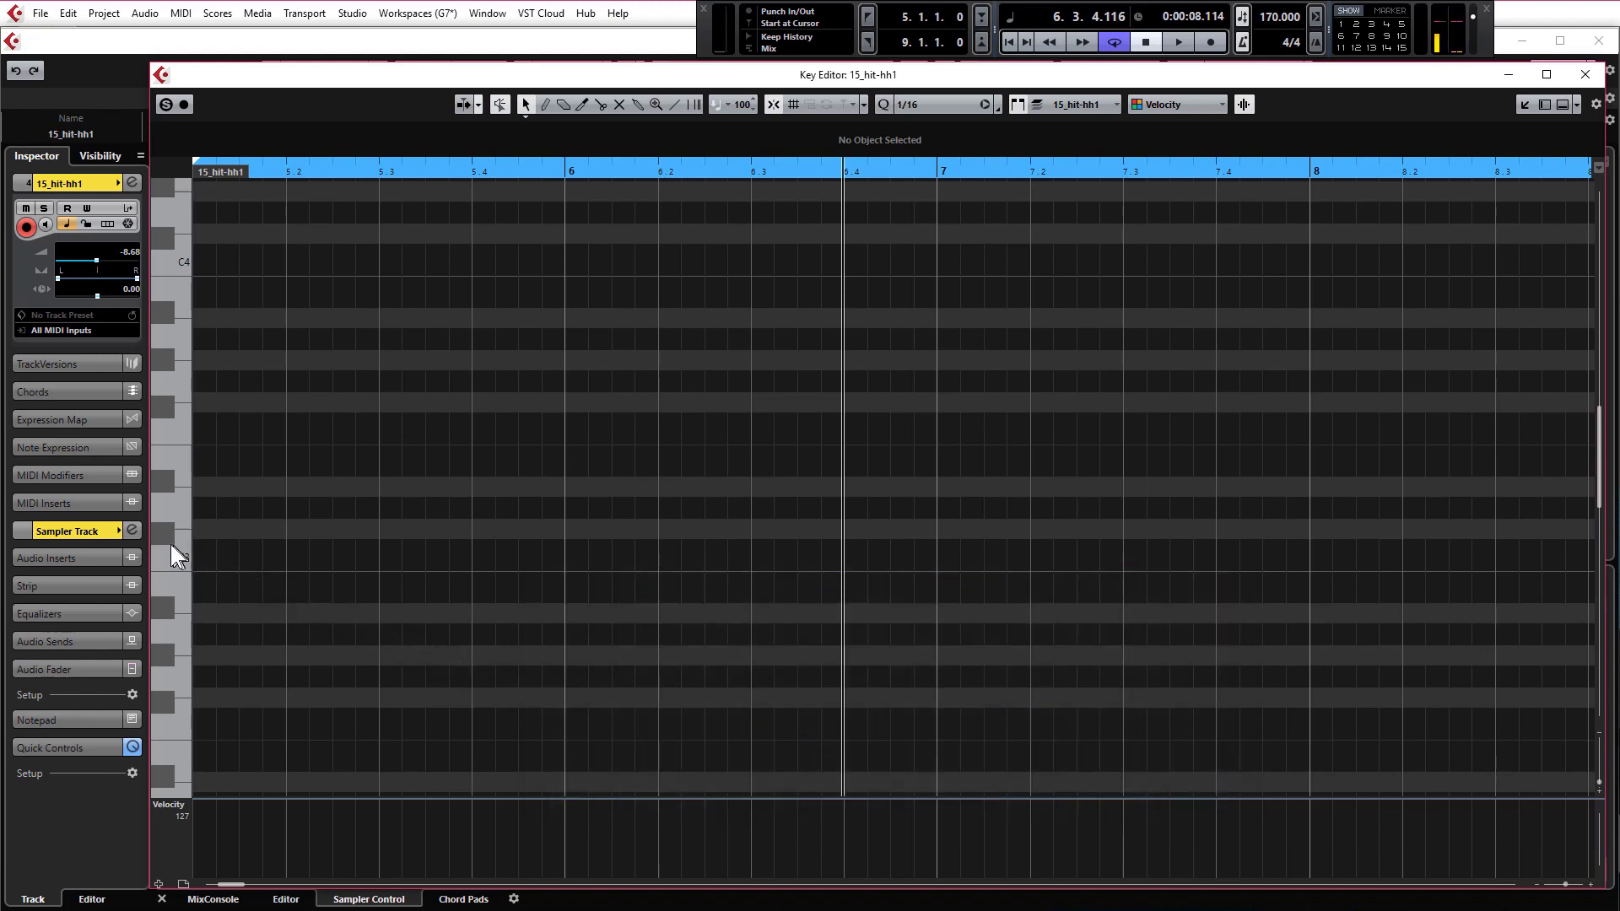
Step: Draw 1/16 C3 hi-hat notes at 5.1.1, 5.2.1 and 5.2.3 in the 15_hit-hh1 part
click(176, 510)
mouse_move(251, 557)
mouse_down()
mouse_move(303, 558)
mouse_move(258, 560)
mouse_up()
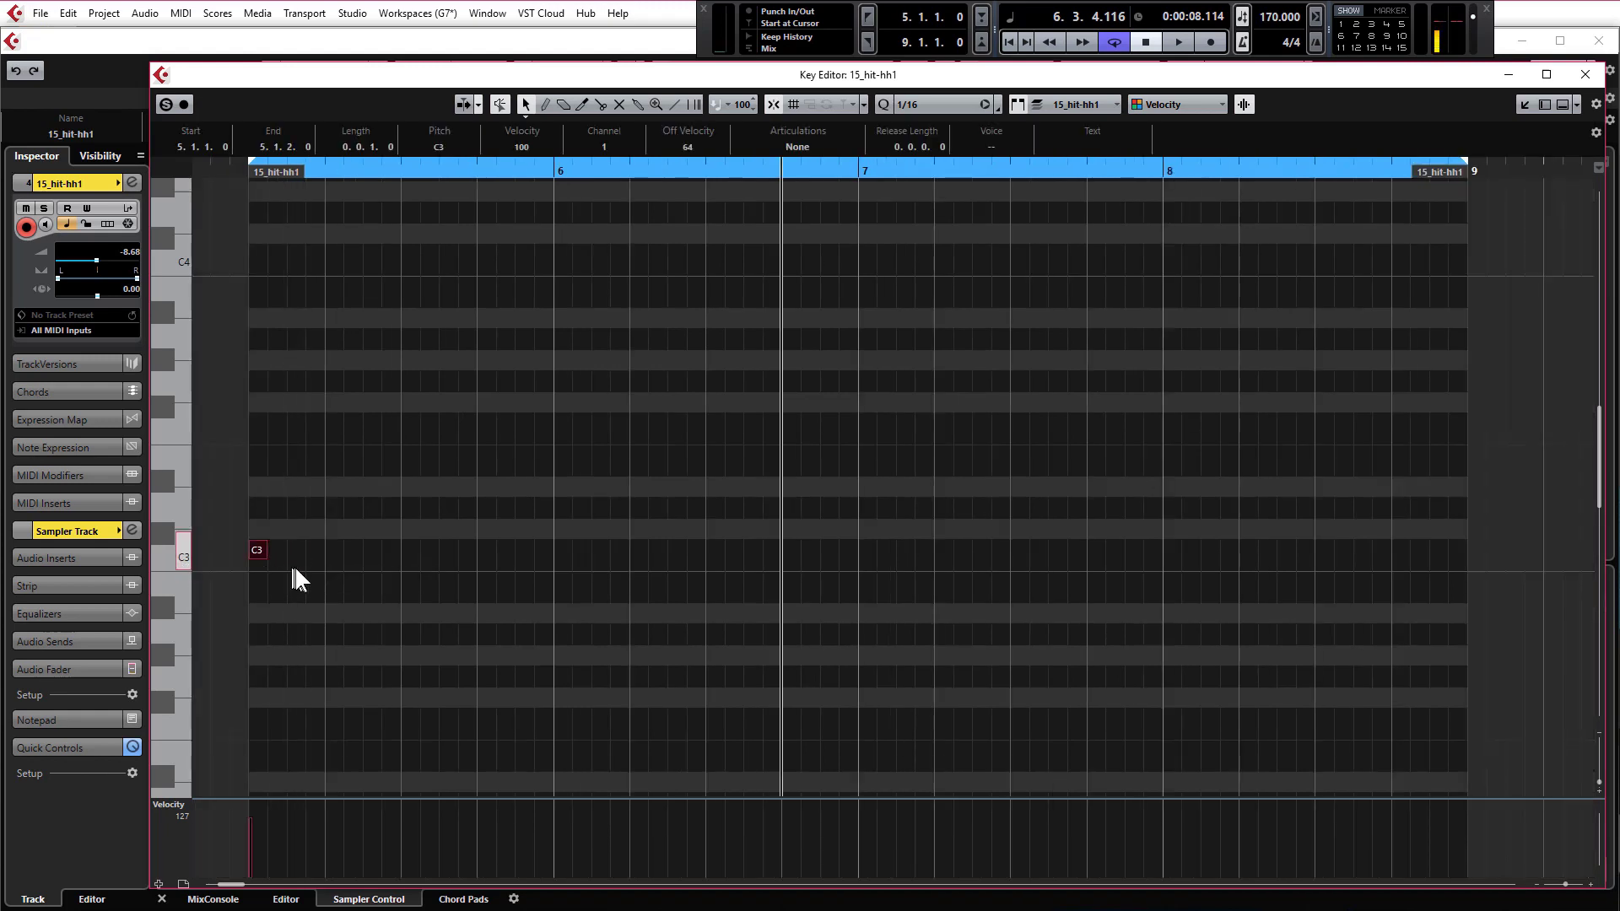
click(334, 549)
click(372, 550)
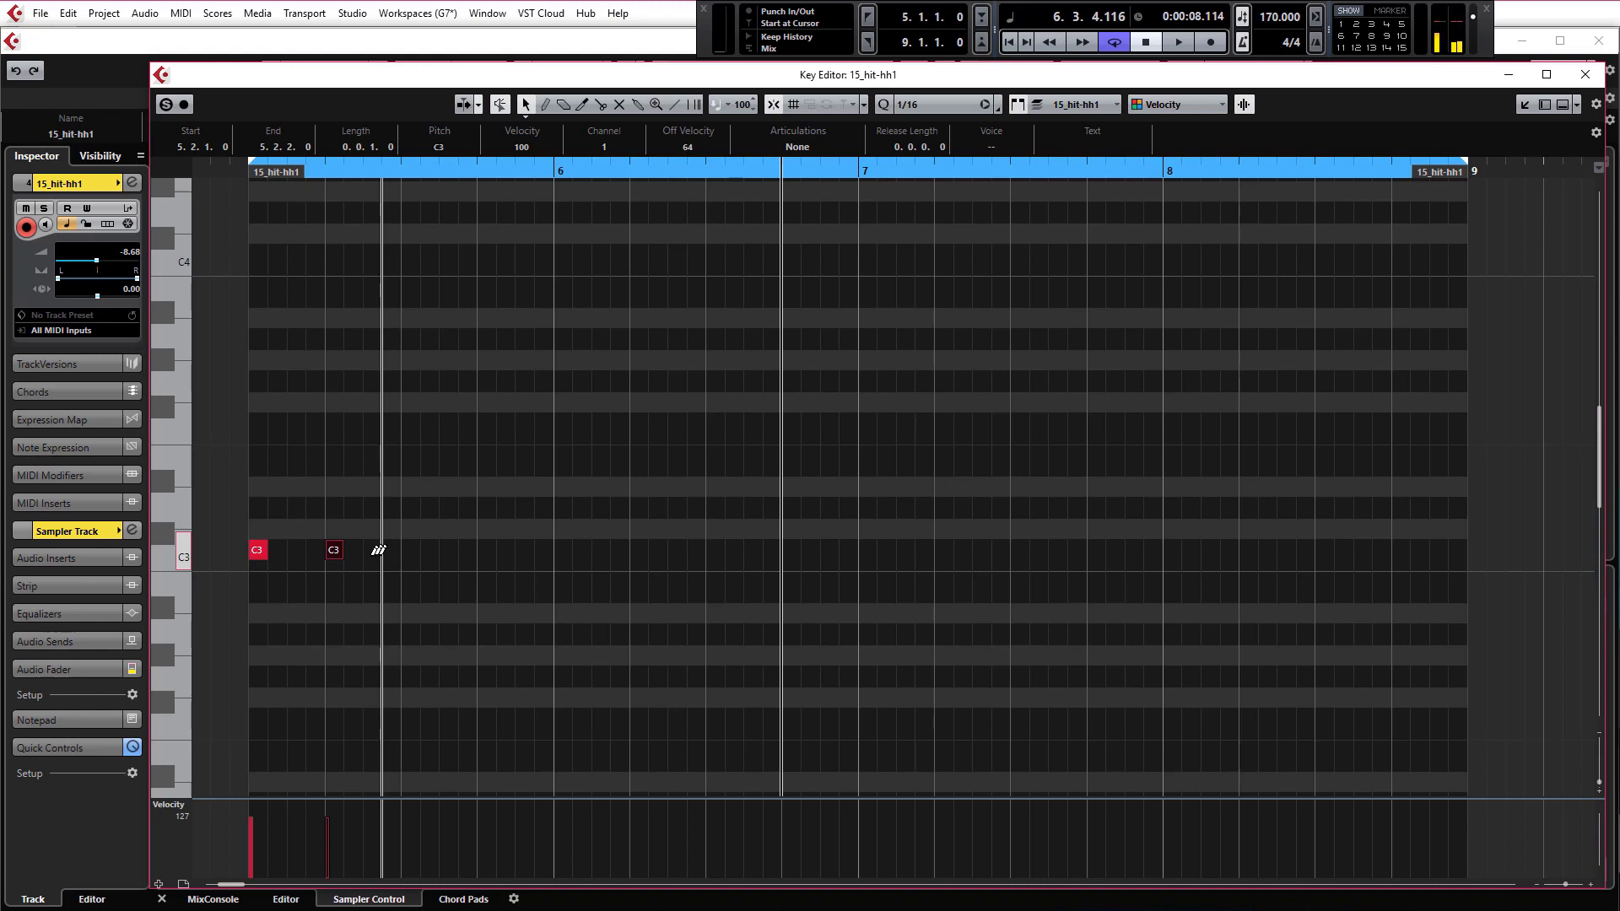
Step: Play the pattern from the start of bar 5 to hear the first three hi-hats with the drums
click(246, 171)
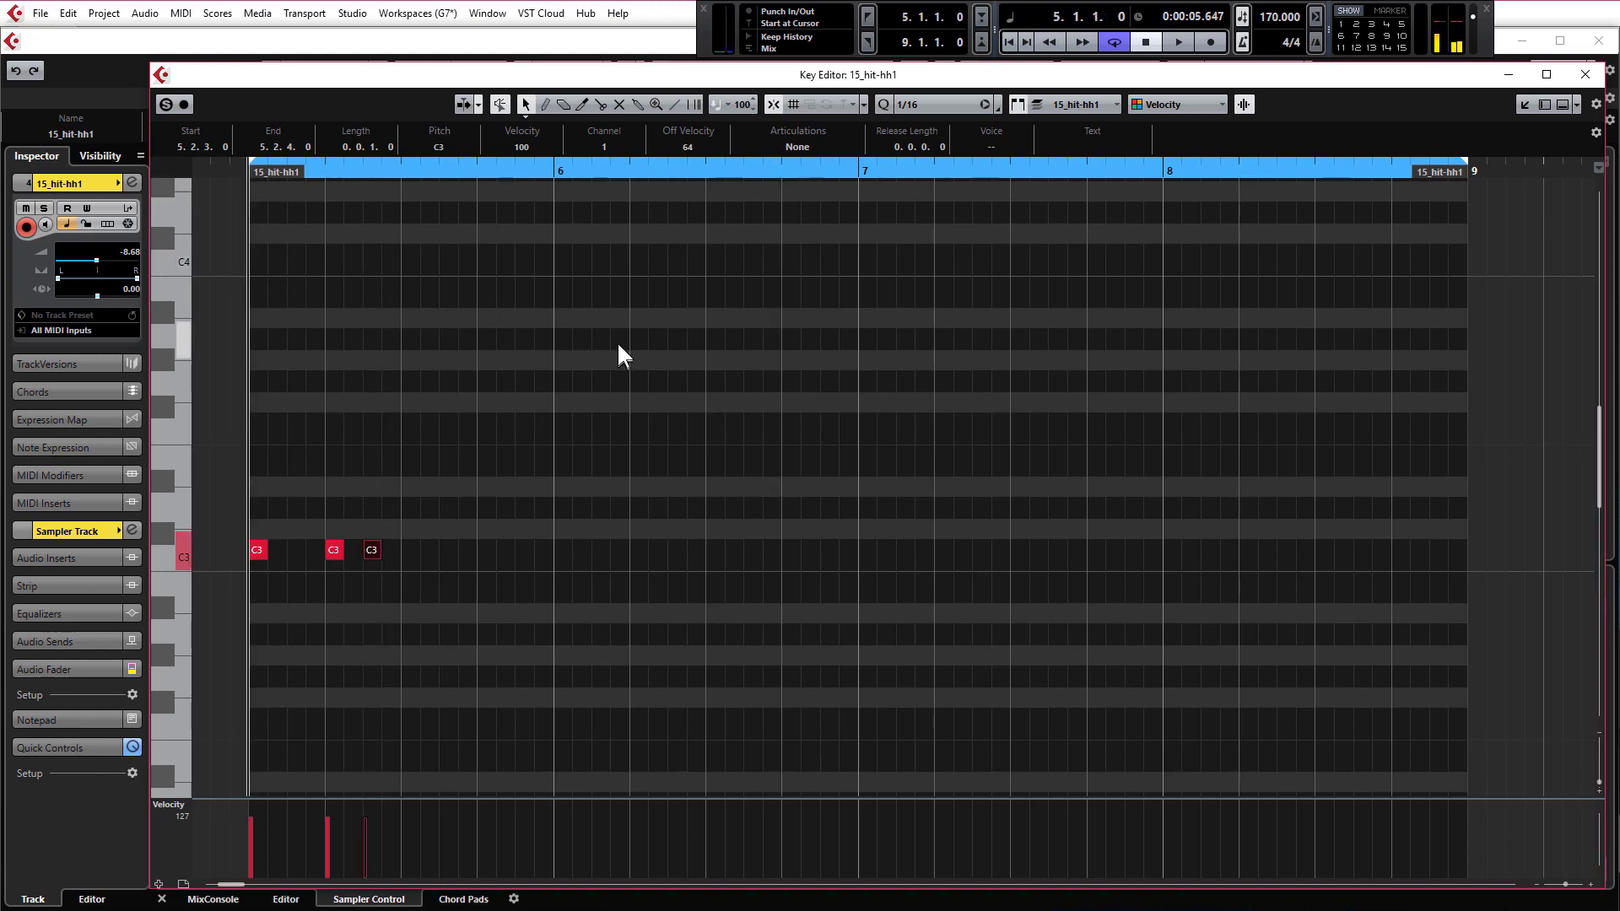
key(space)
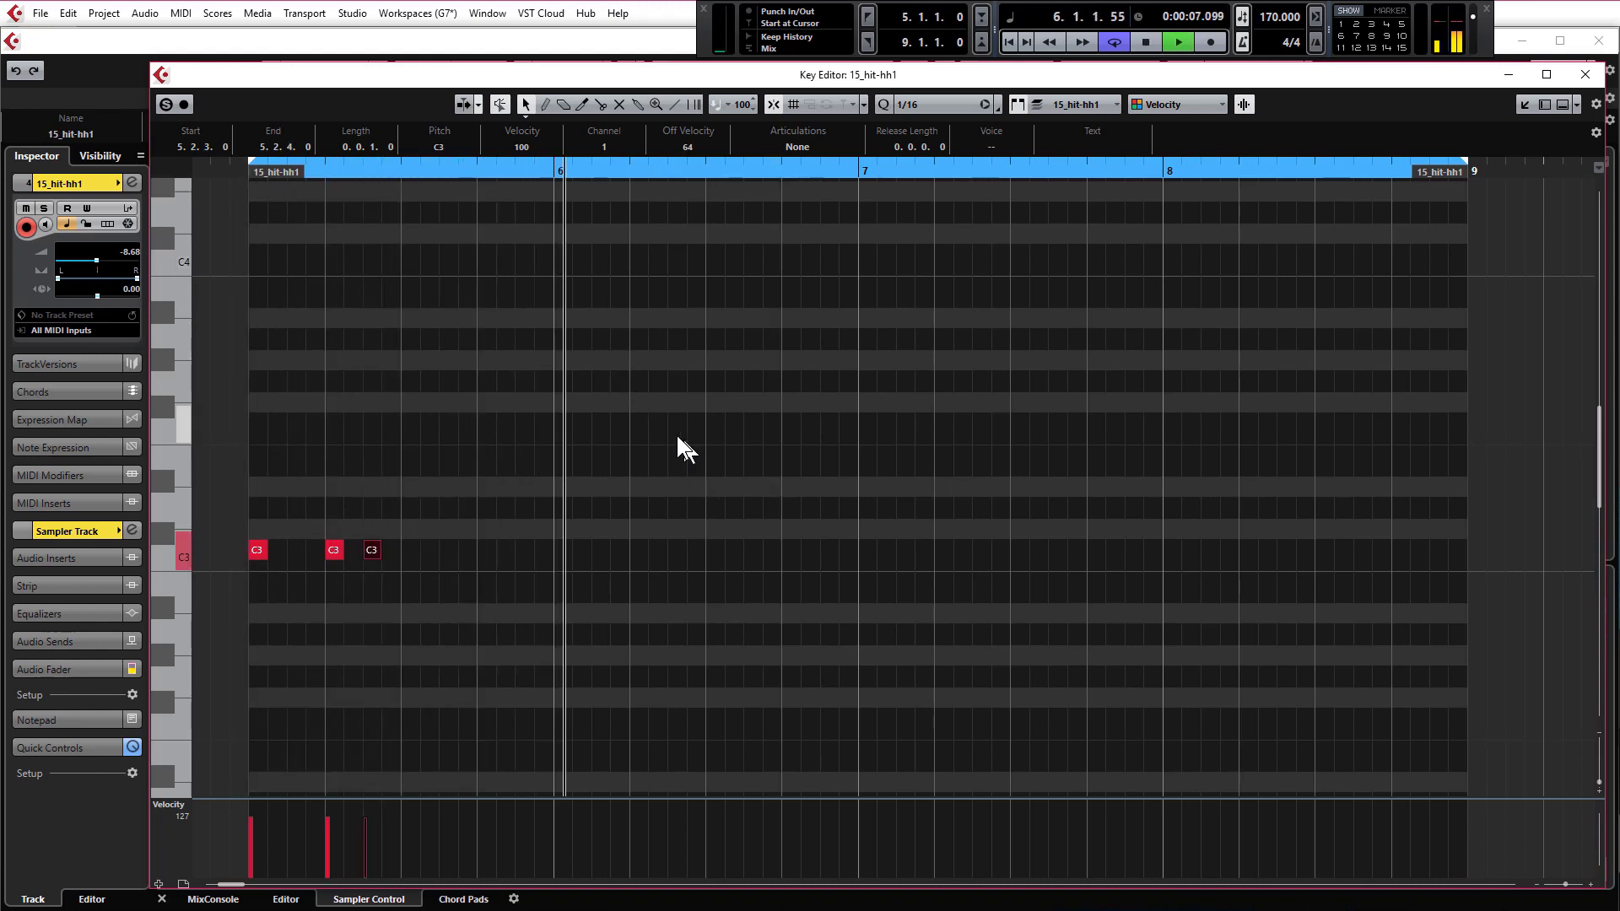
key(space)
click(243, 171)
key(space)
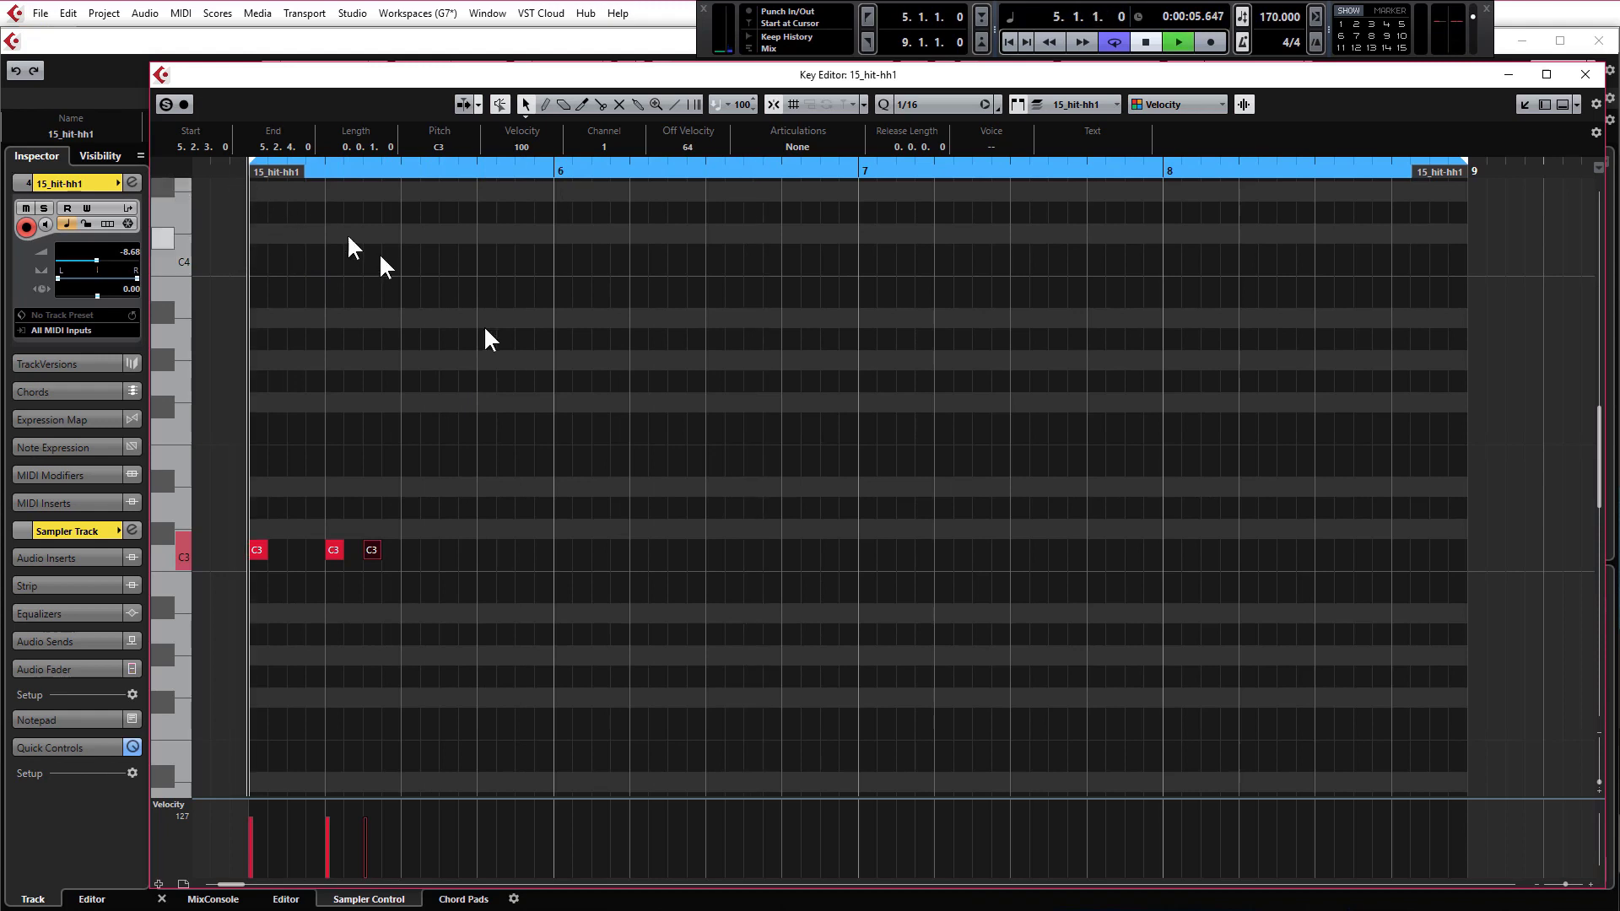
key(space)
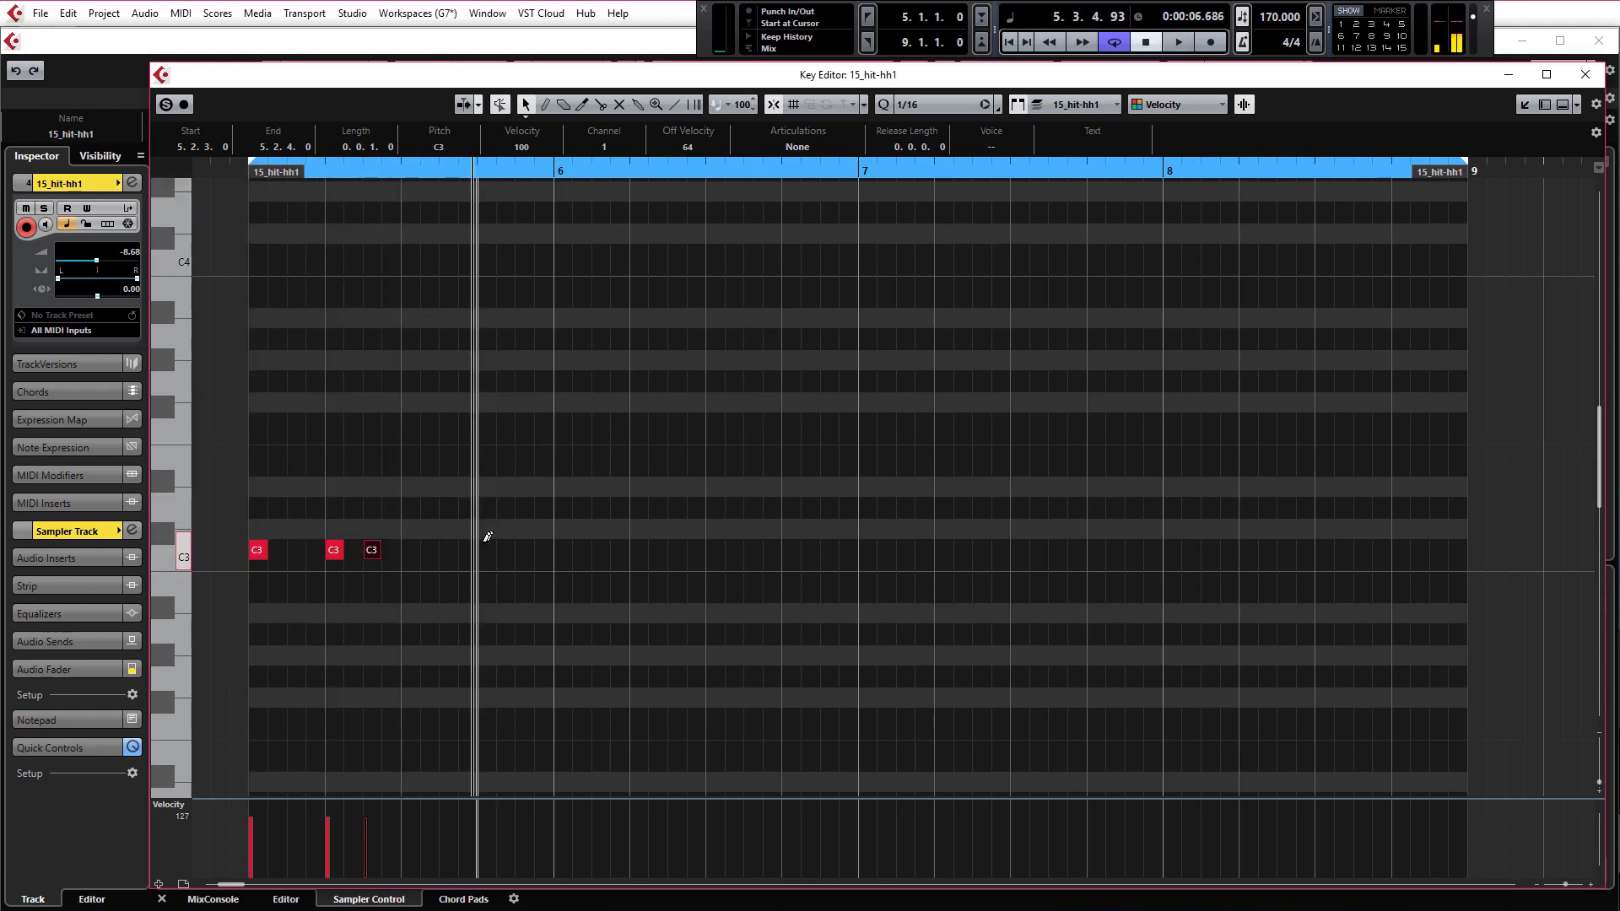
Step: Add a C3 hi-hat note at 5.4.1 and play the pattern from bar 5
double_click(486, 549)
click(235, 174)
key(space)
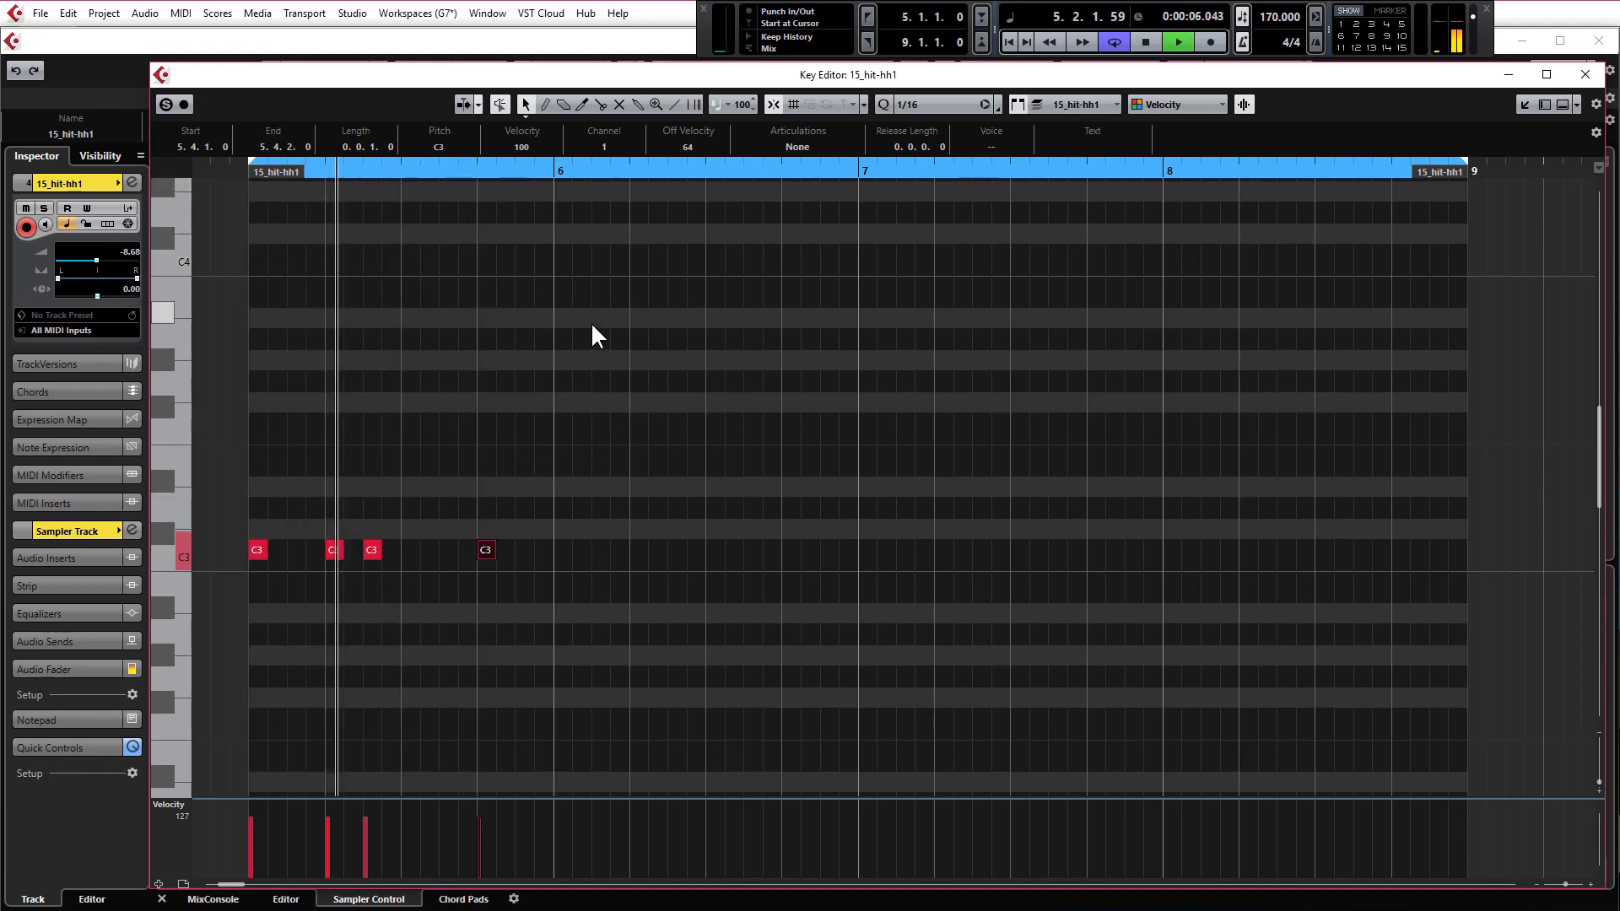
key(space)
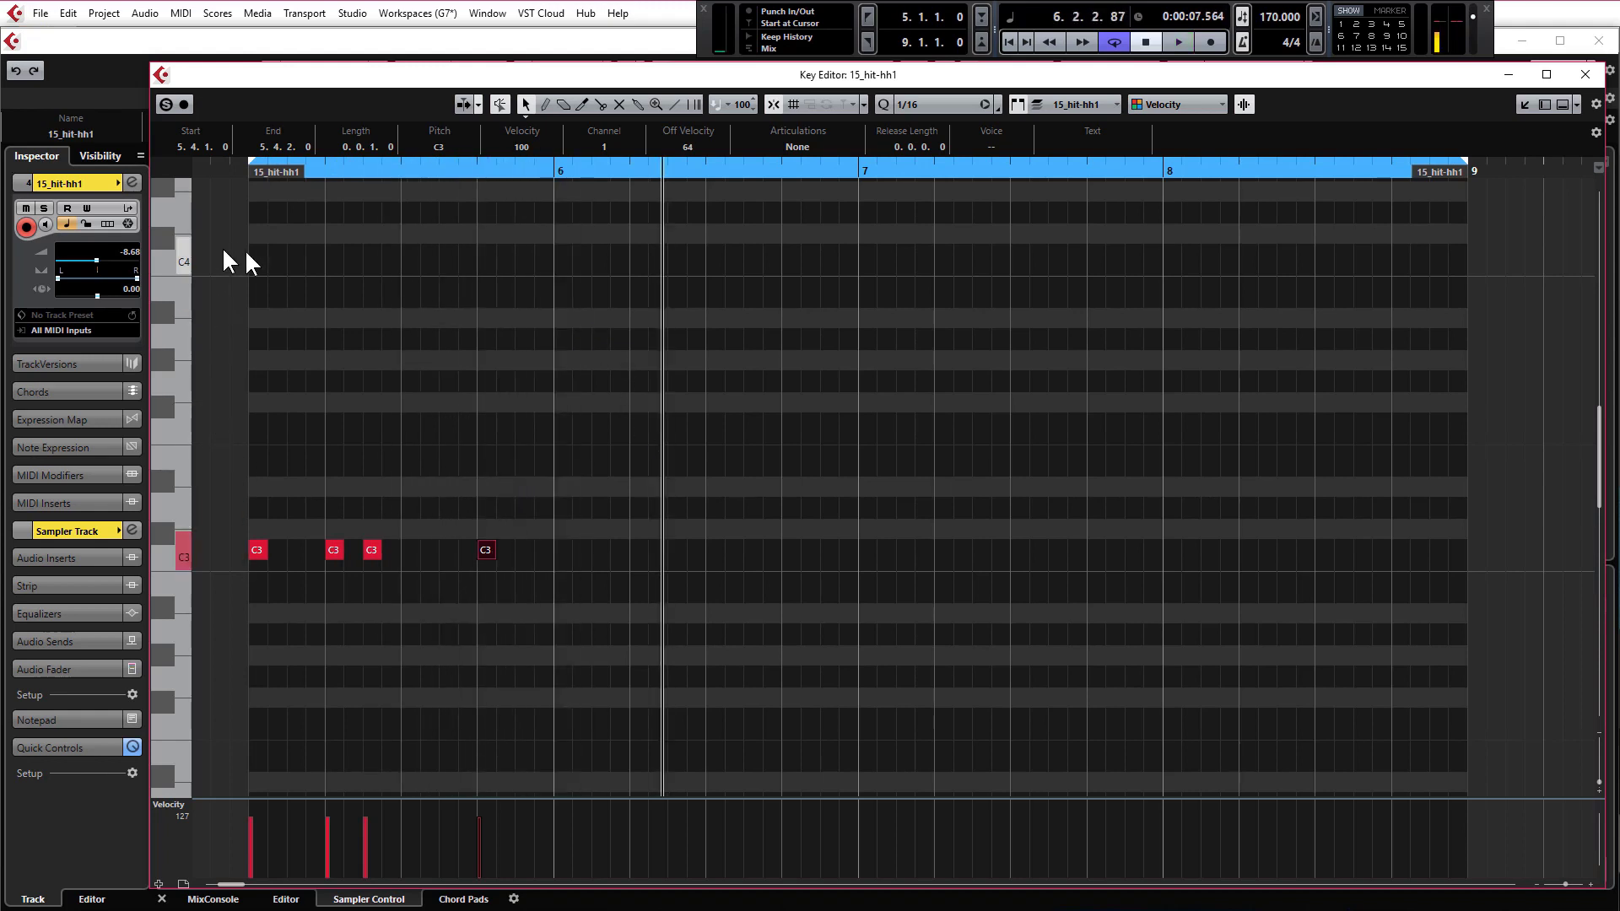
click(245, 173)
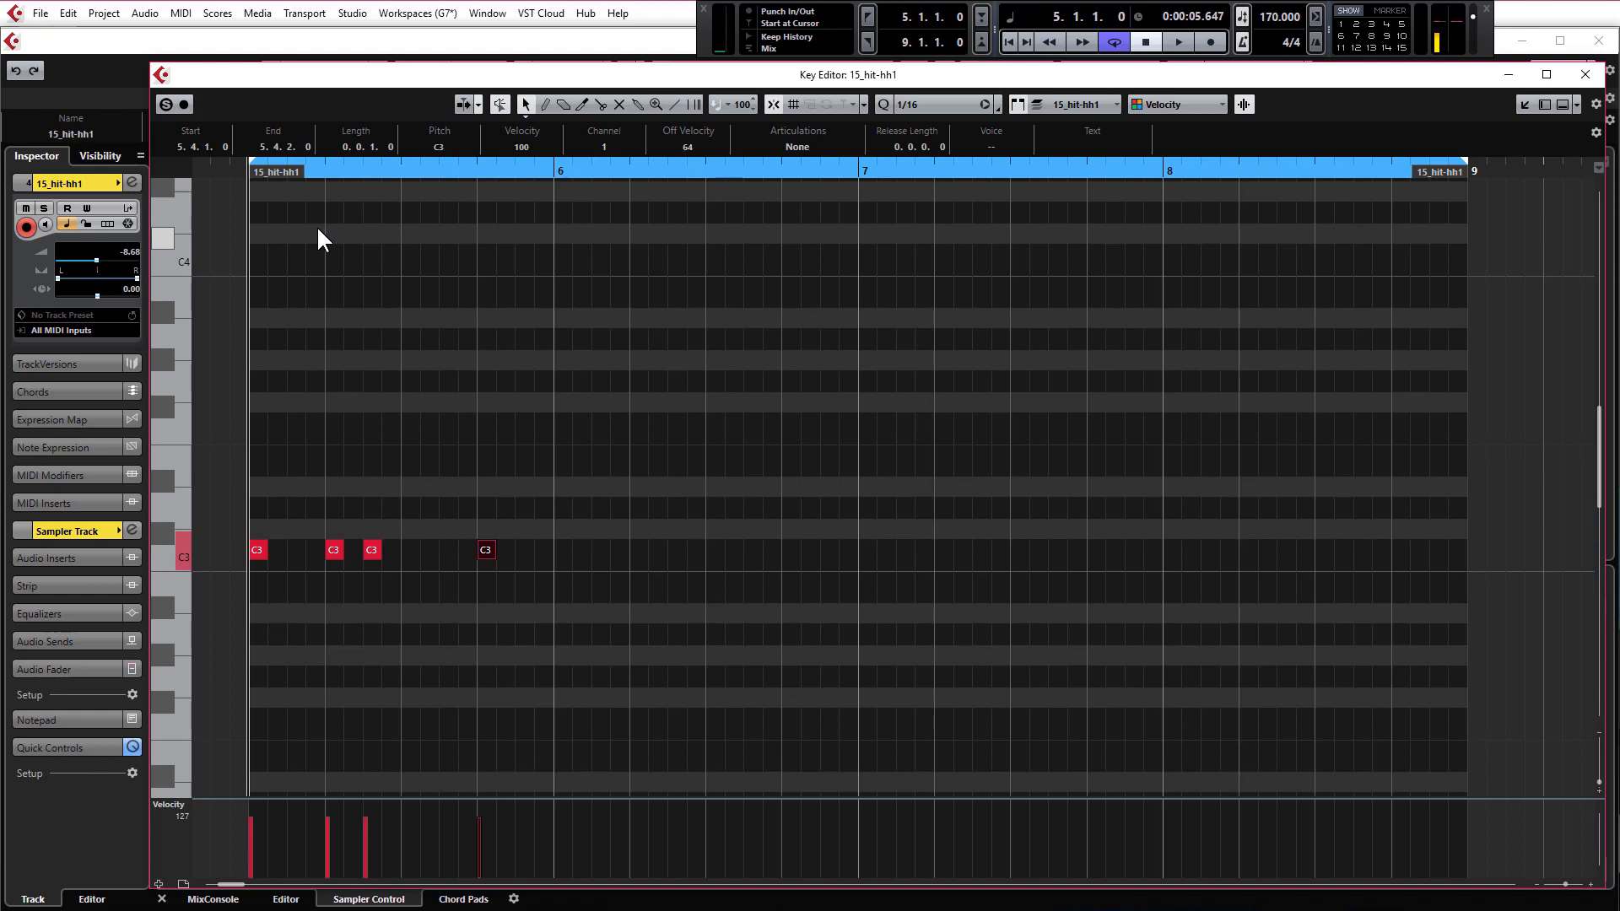
key(space)
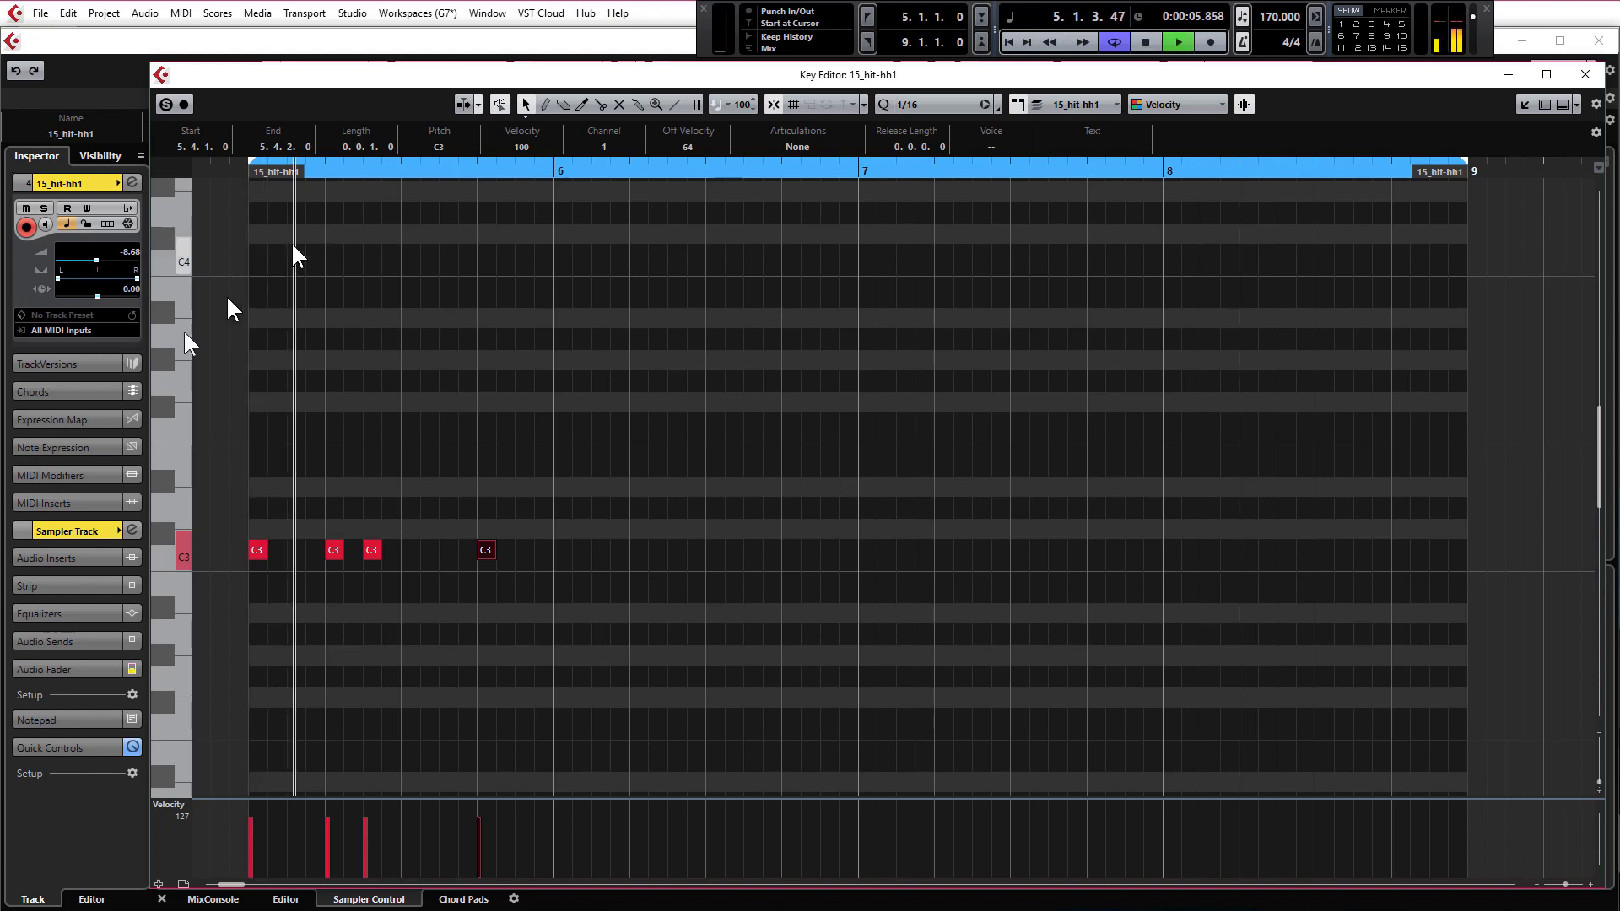
Step: Add C3 hi-hat notes at 6.1.3, 6.1.4, 6.2.1 and 6.2.3 and play the pattern from bar 5
key(h)
alt+click(770, 549)
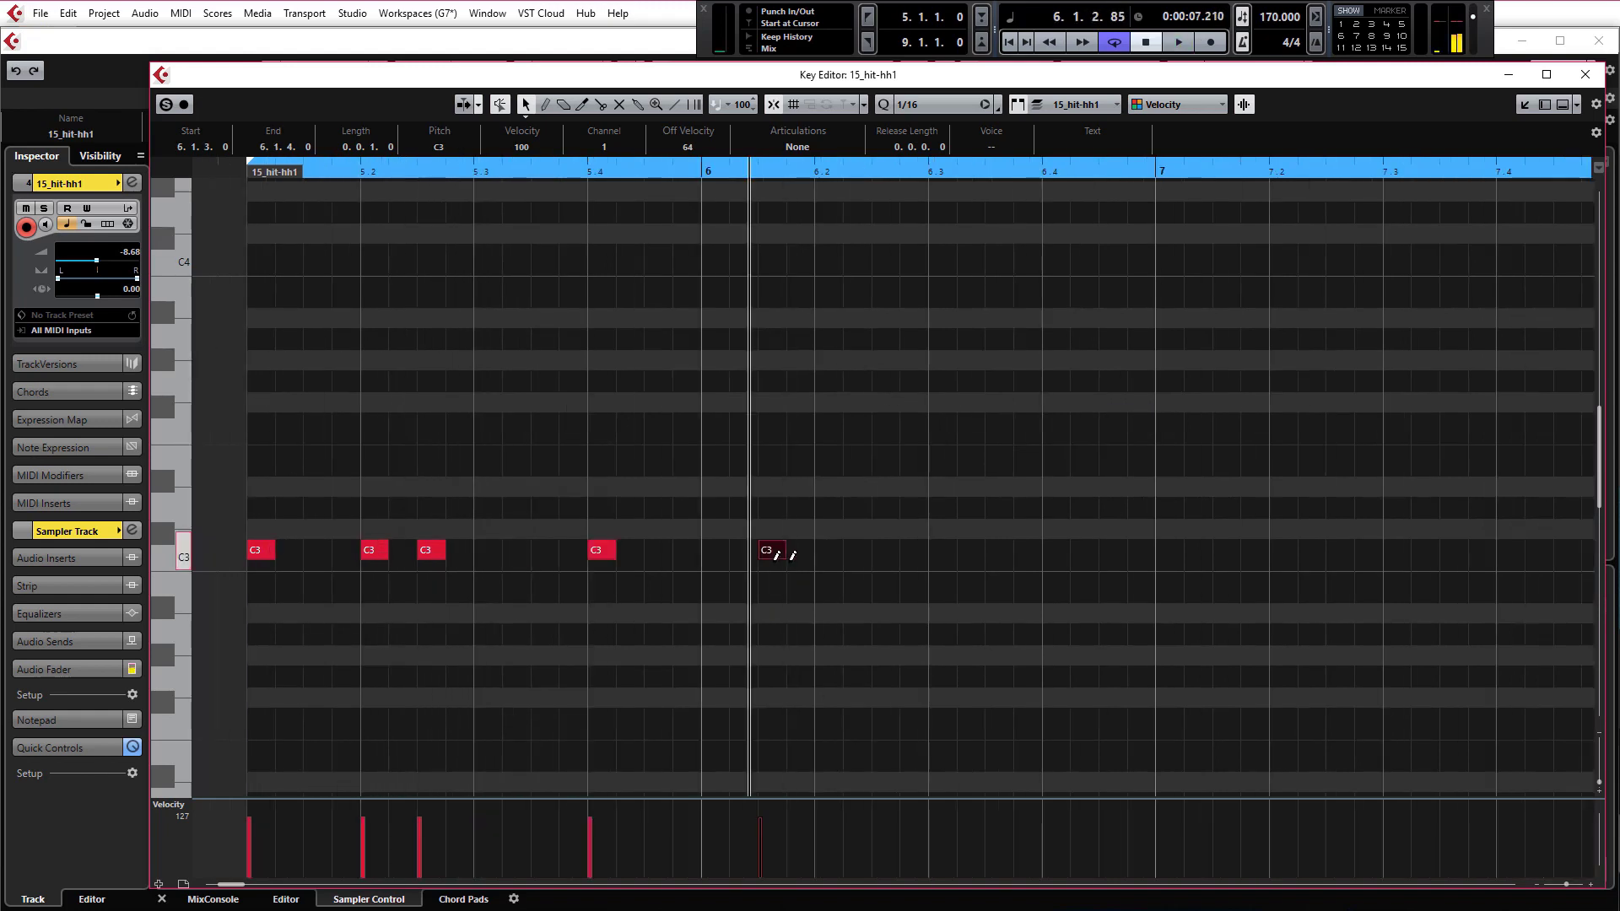
alt+click(798, 550)
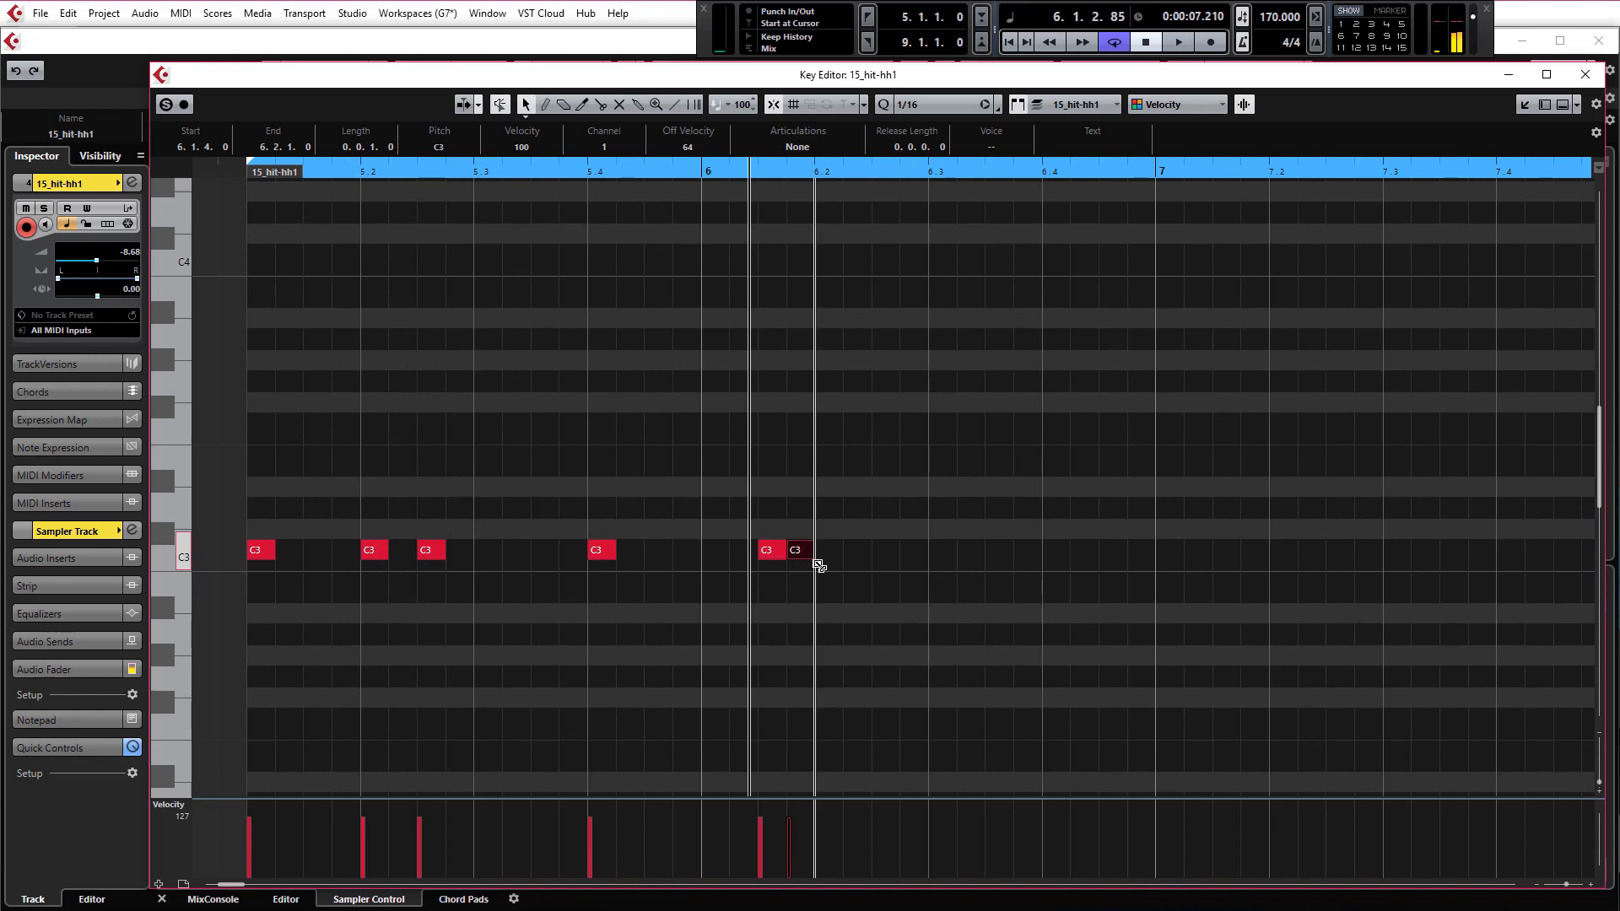
alt+click(880, 549)
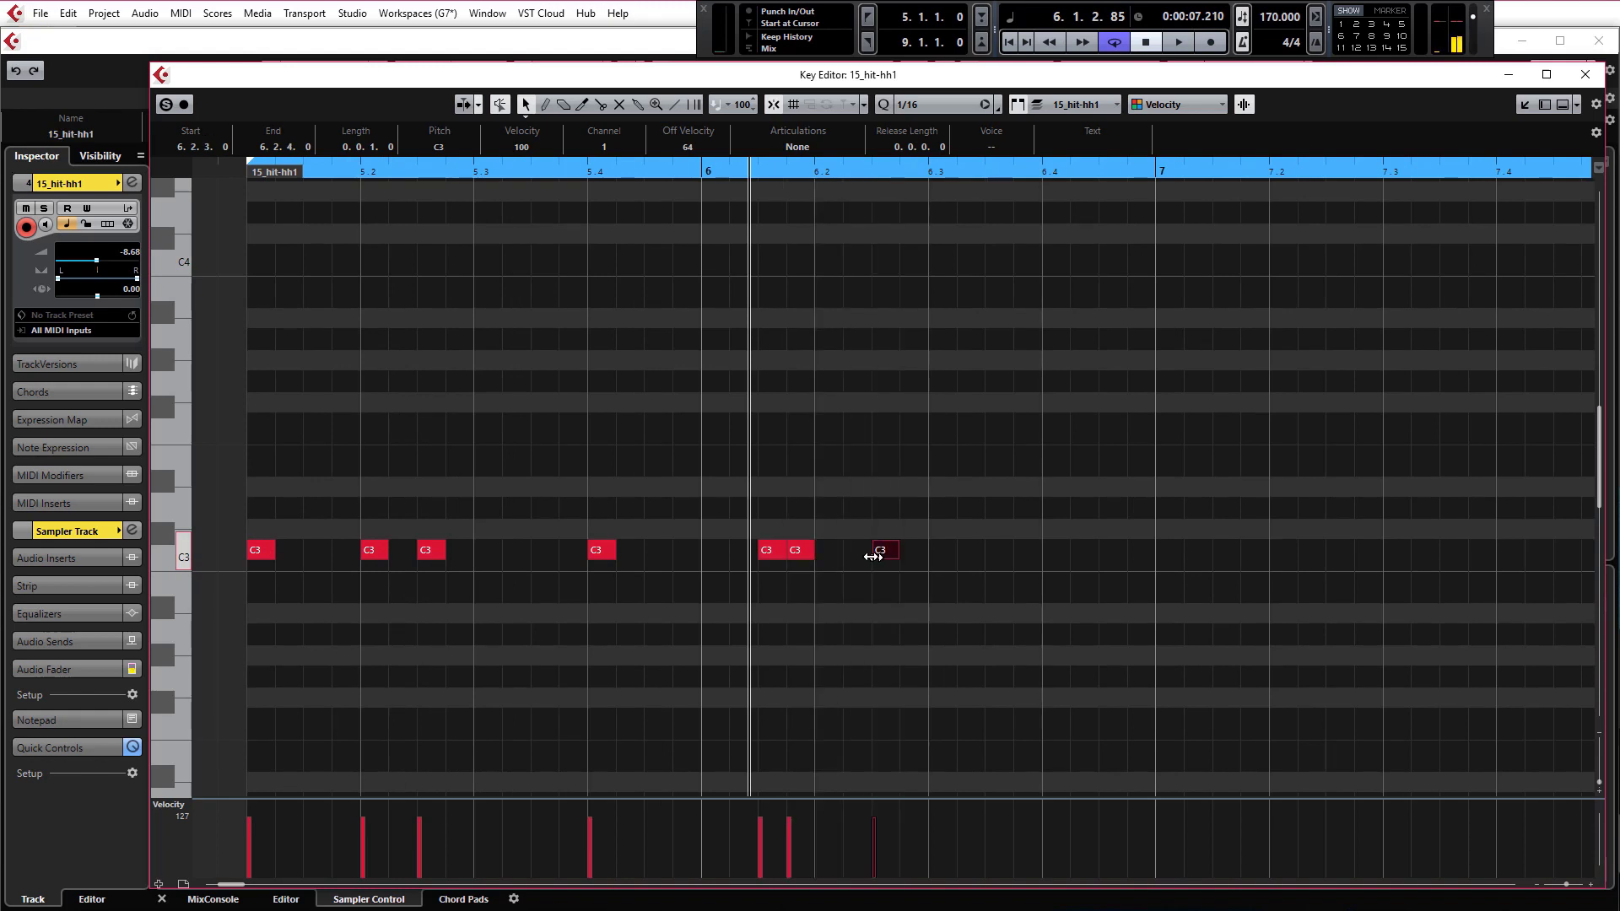
alt+click(826, 550)
click(248, 171)
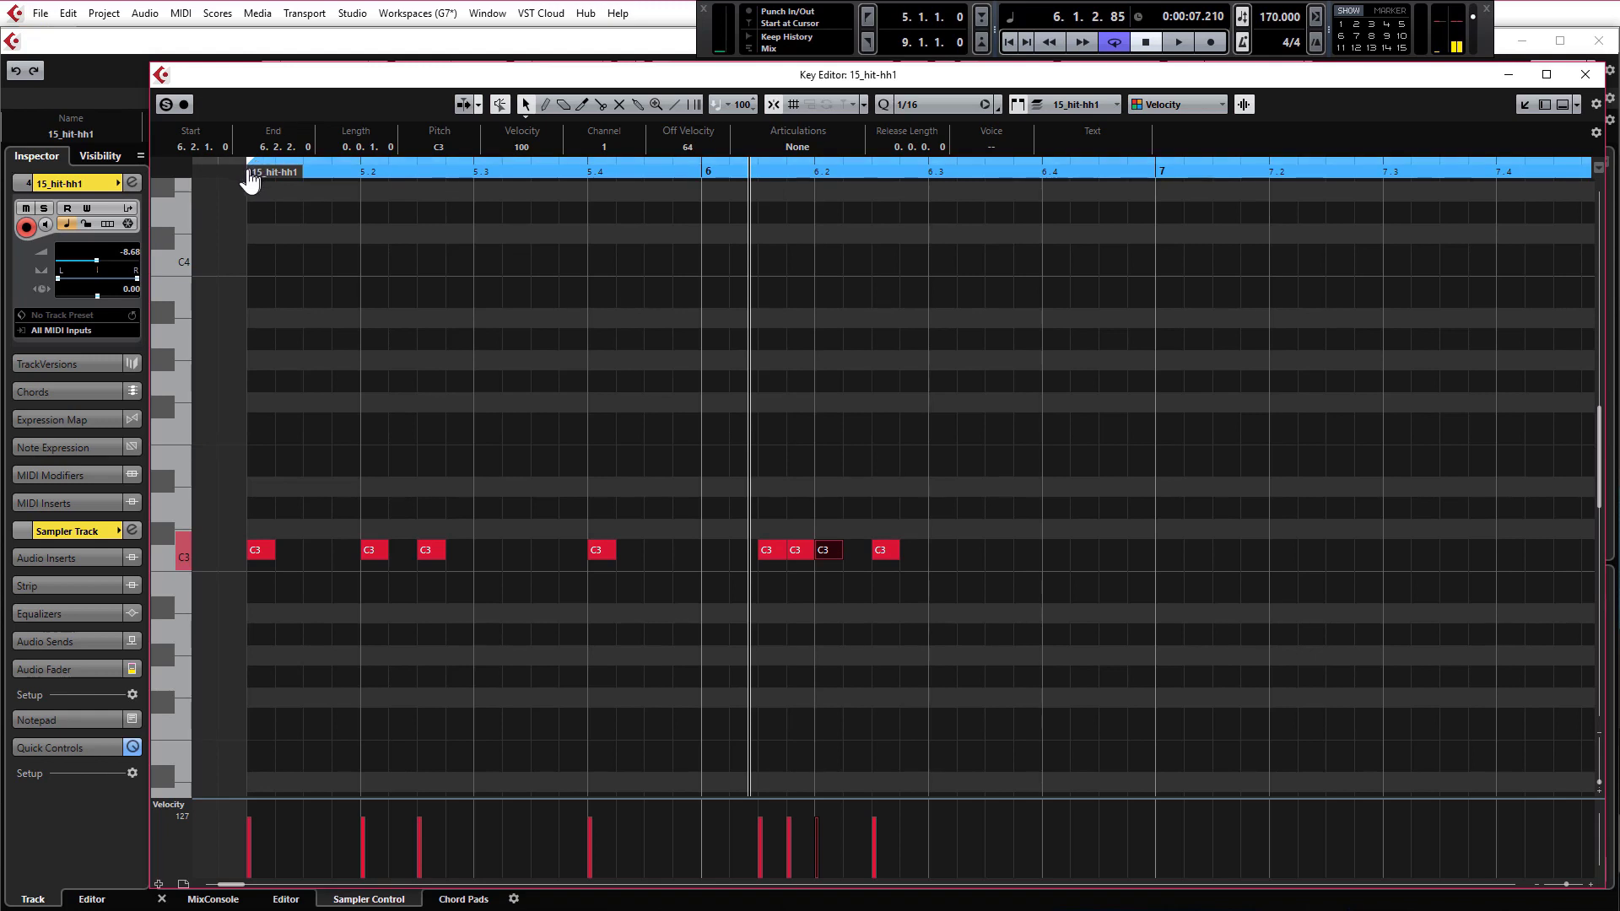
key(space)
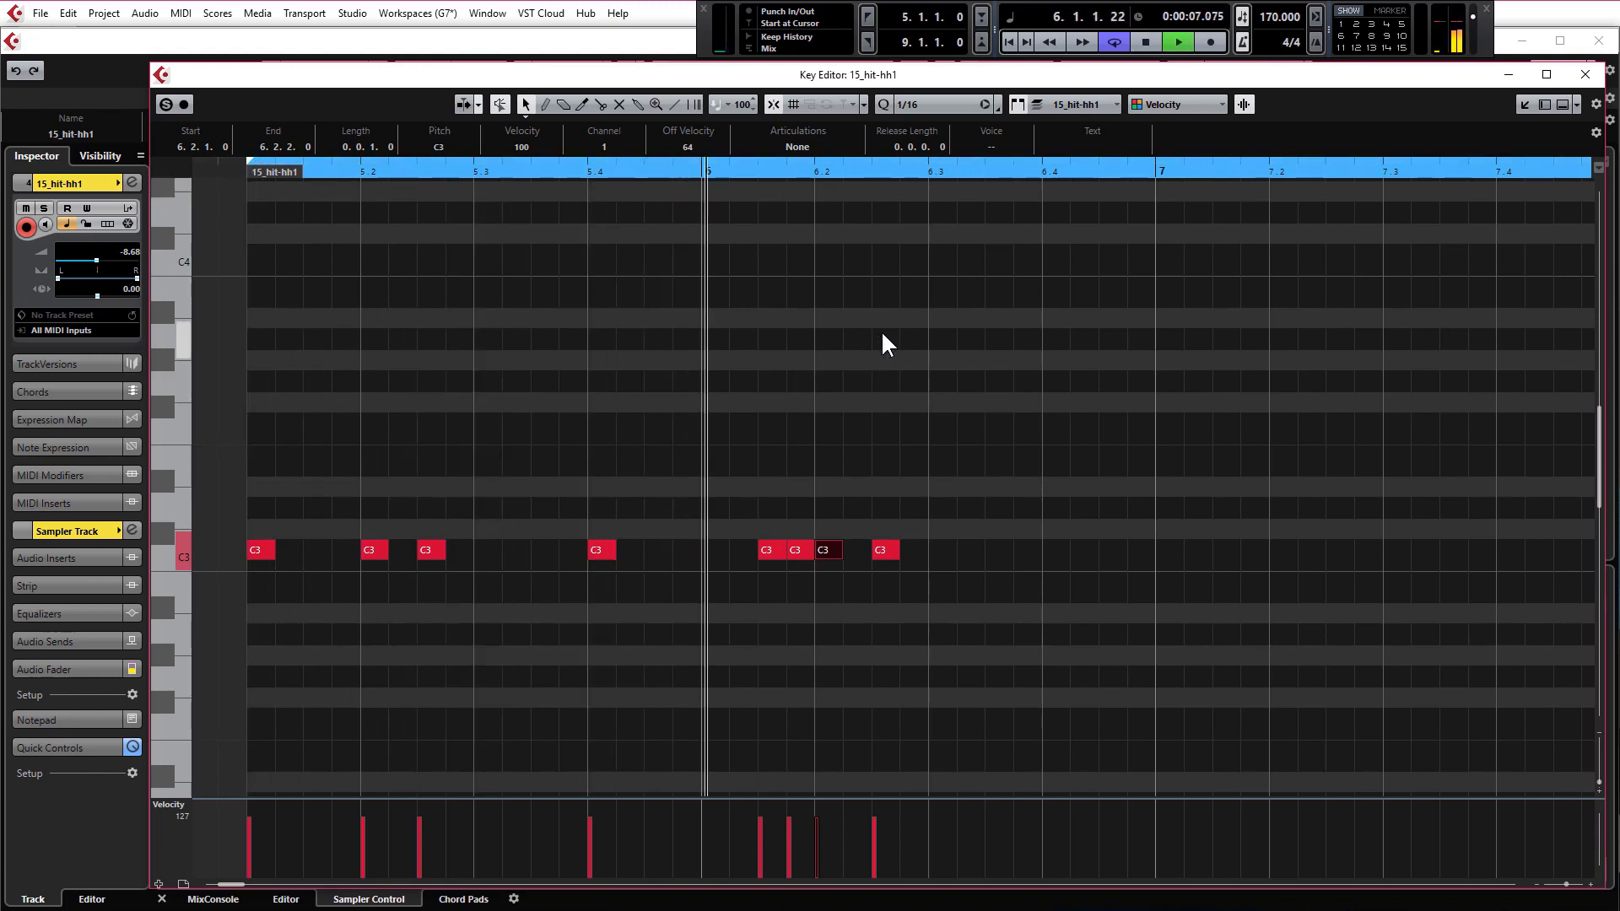
key(space)
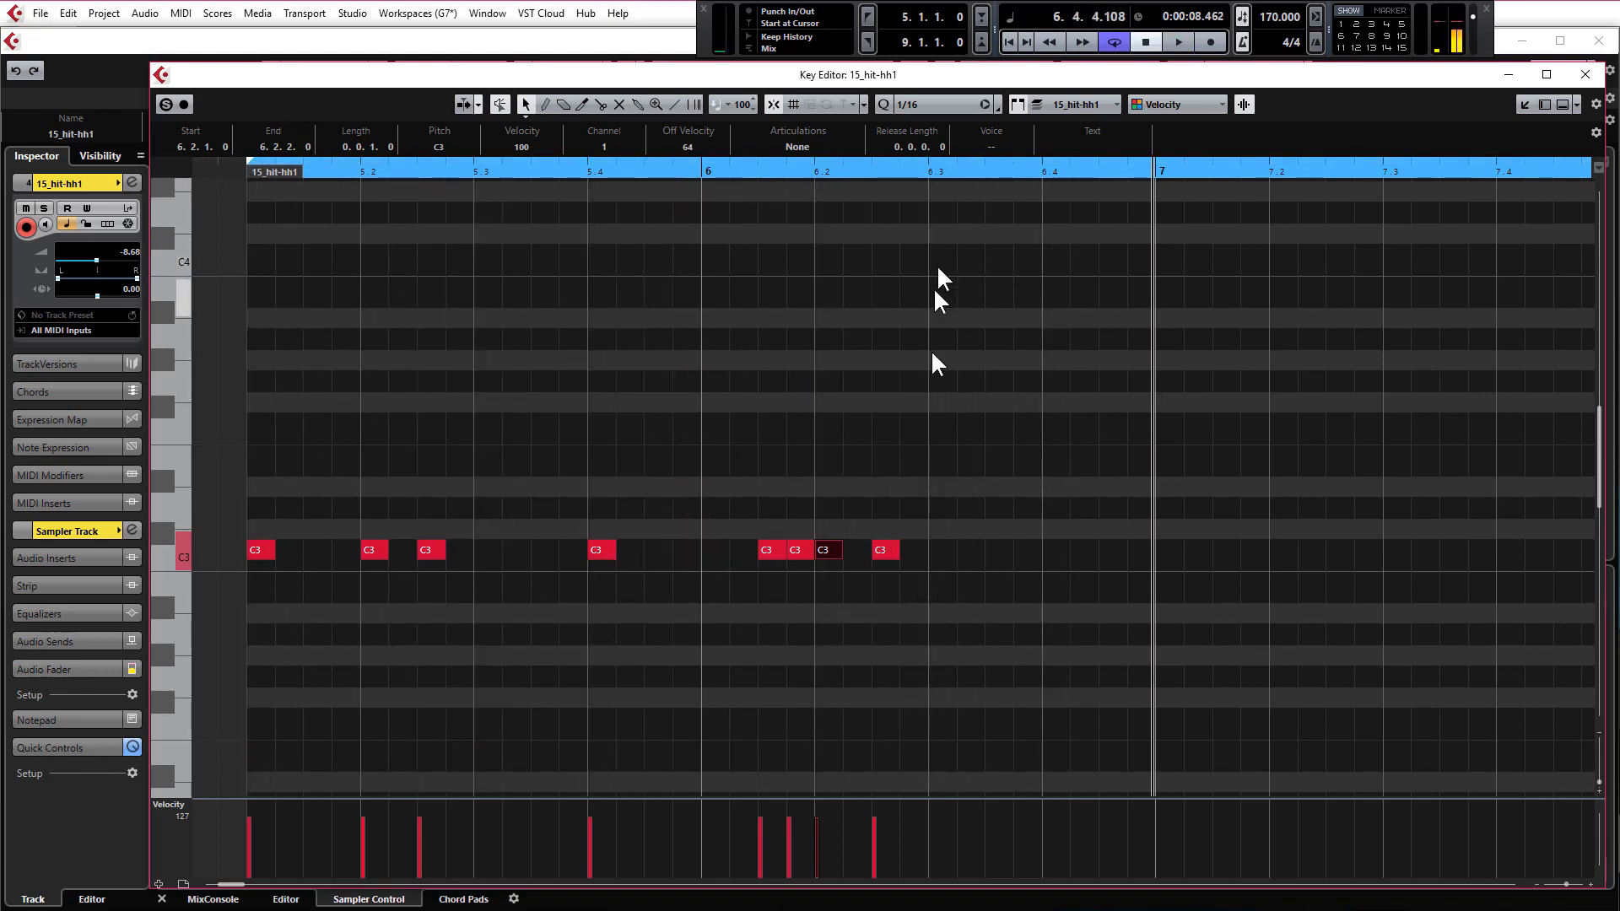
Step: Add C3 hi-hat notes at 6.3.3 and 6.4.1 and play the pattern from bar 5
alt+click(994, 549)
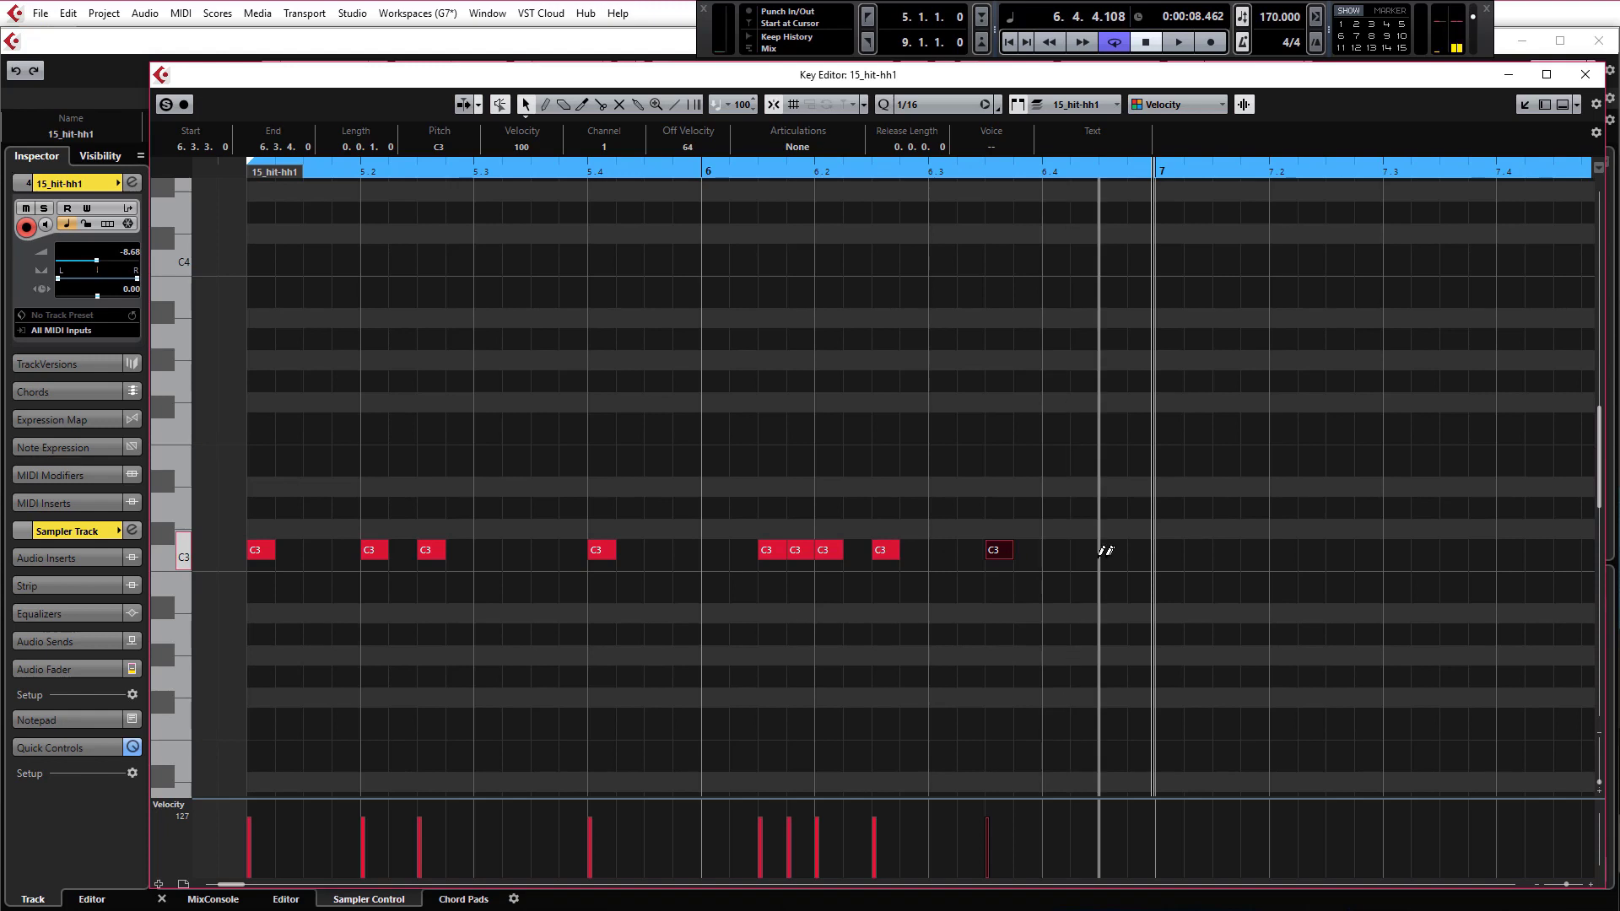
alt+click(1031, 550)
drag(1027, 550, 1059, 554)
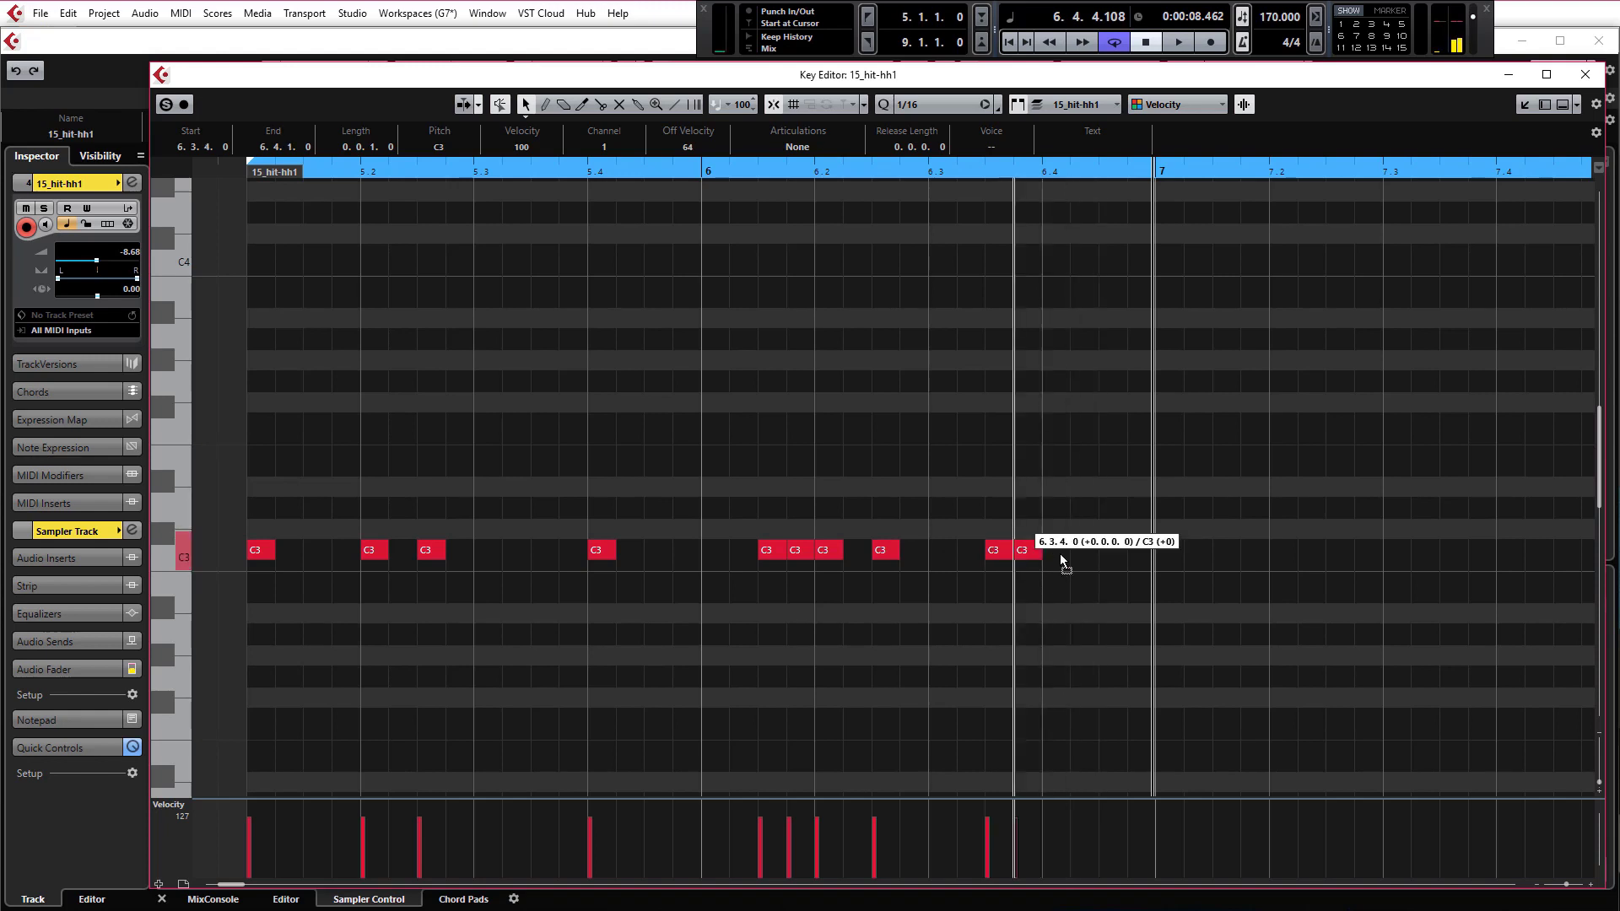
double_click(253, 175)
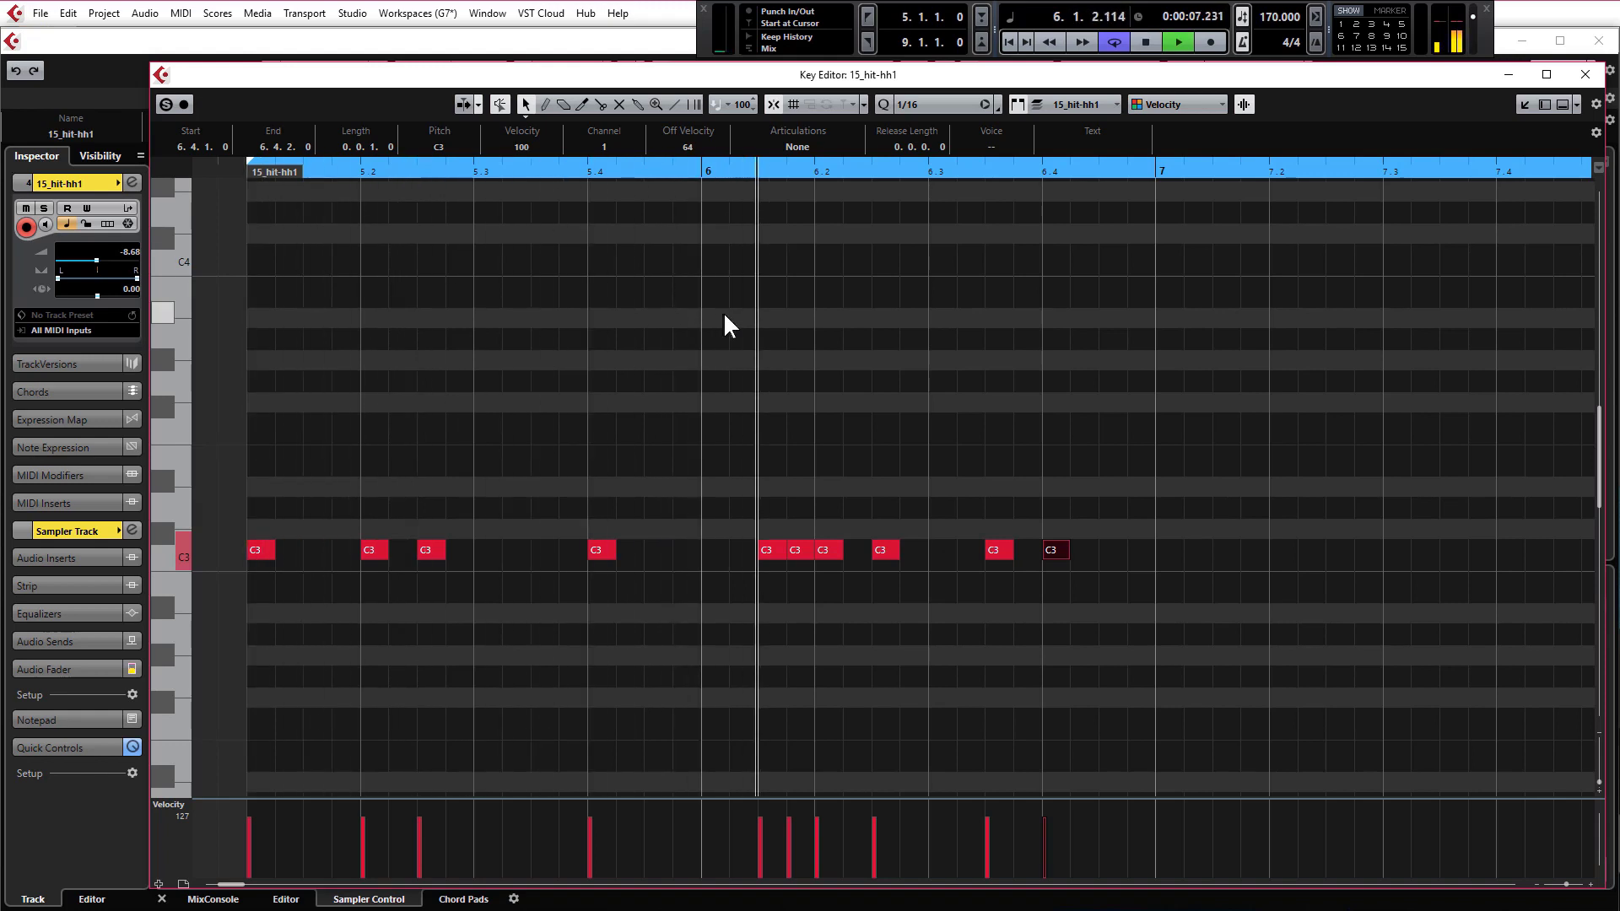
key(space)
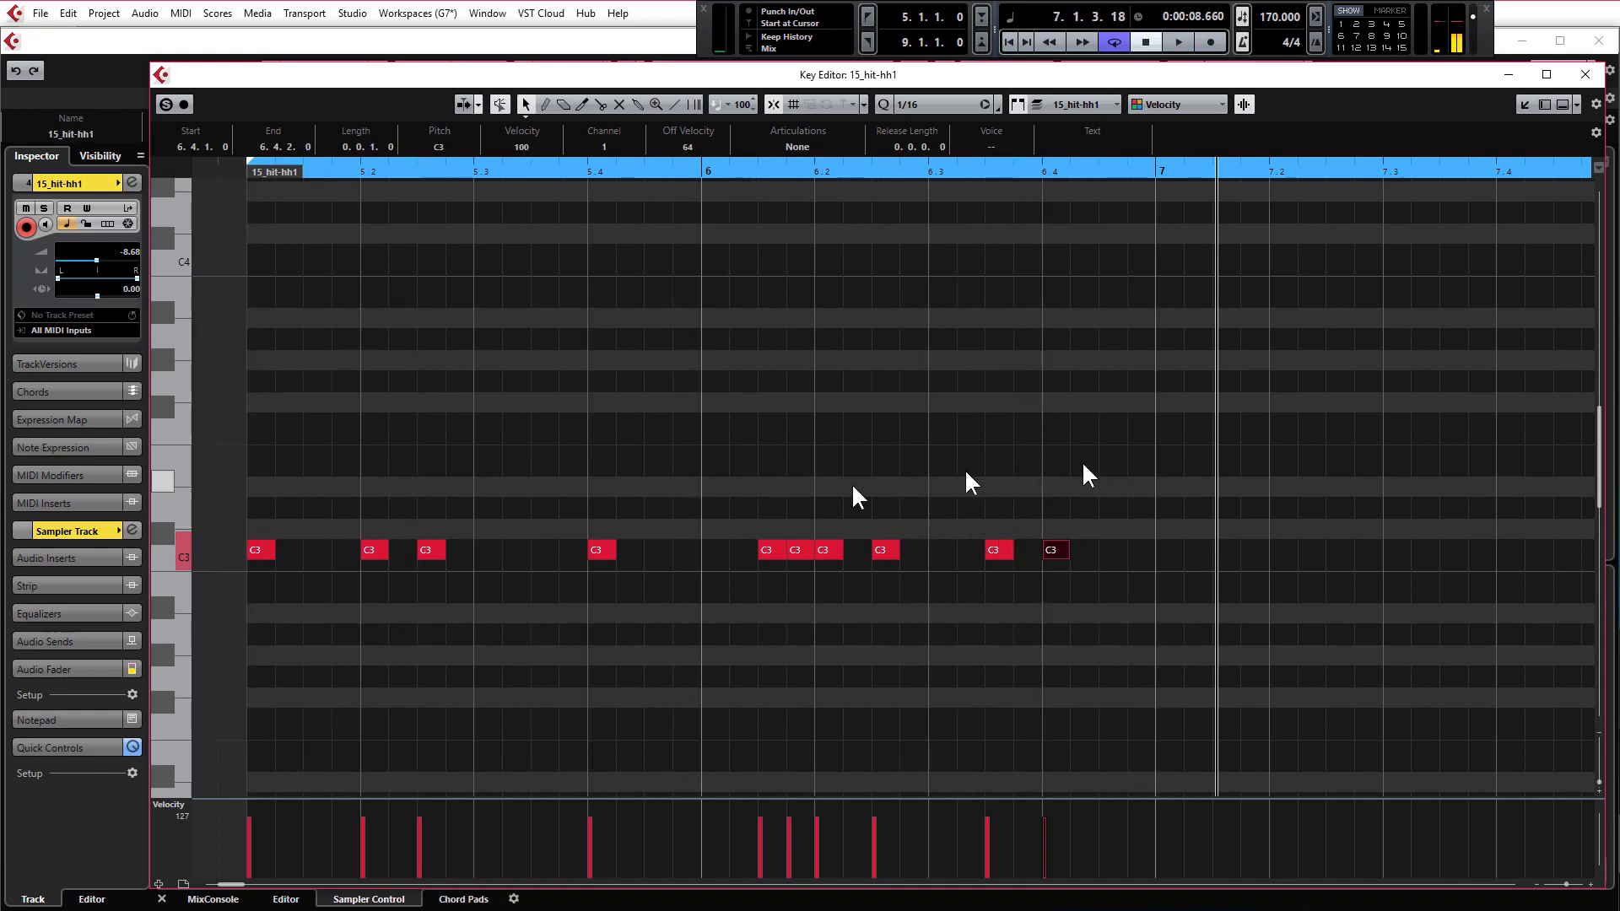
Step: Set the quantize value to 1/64 and shorten the three consecutive hi-hats starting at 6.1.3 to a length of 0.0.0.30
scroll(398, 412, down, 3)
scroll(397, 409, down, 1)
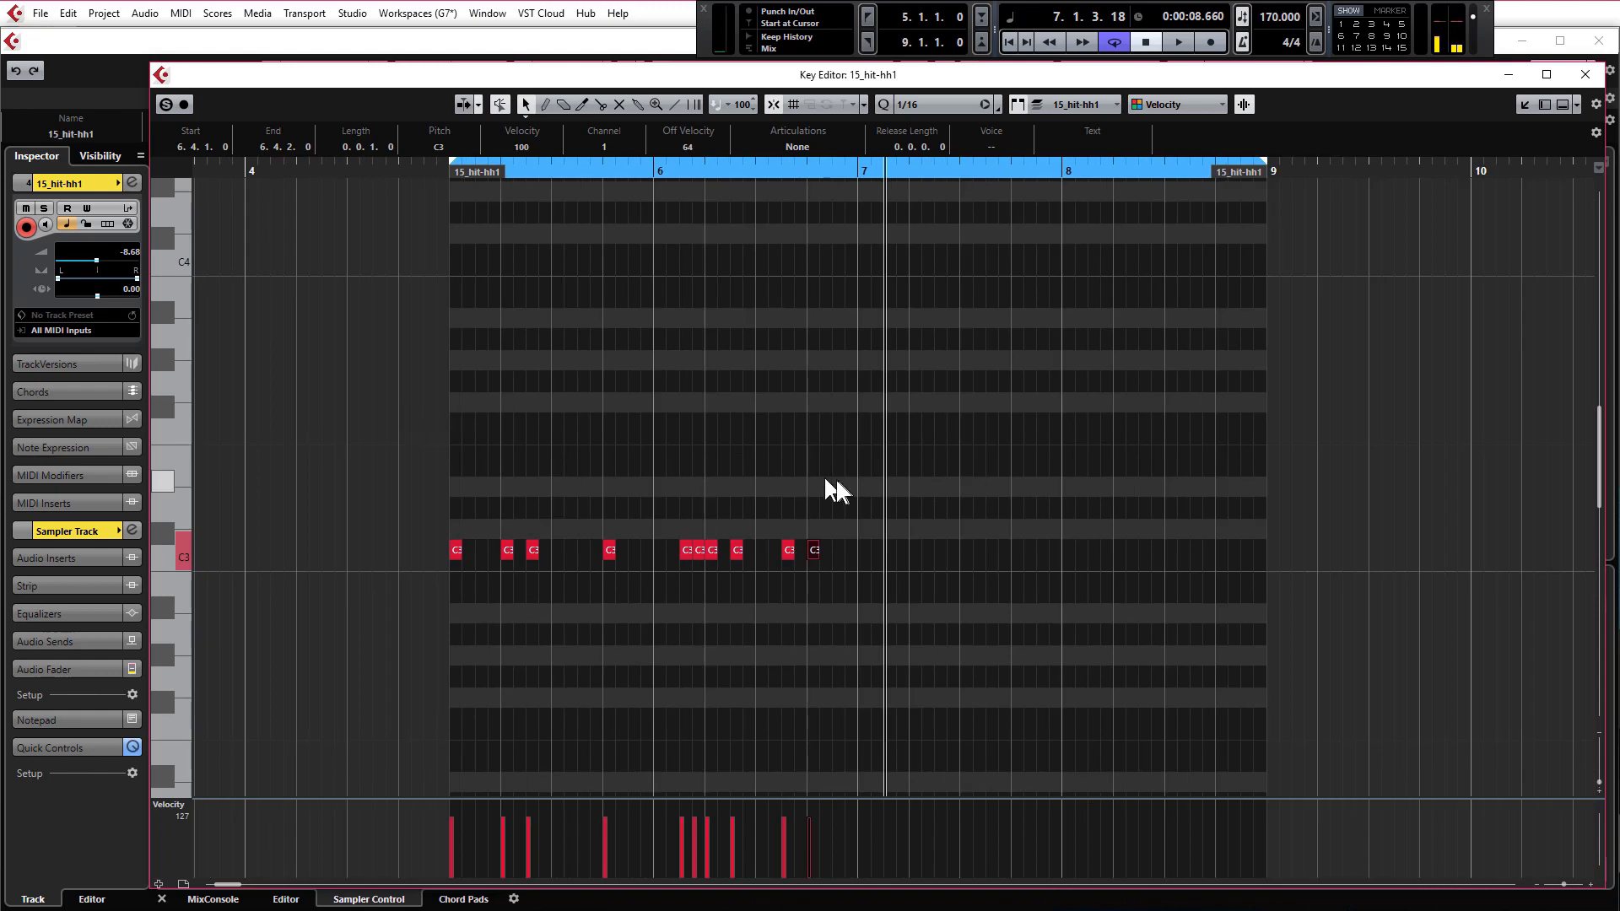
drag(849, 590, 578, 568)
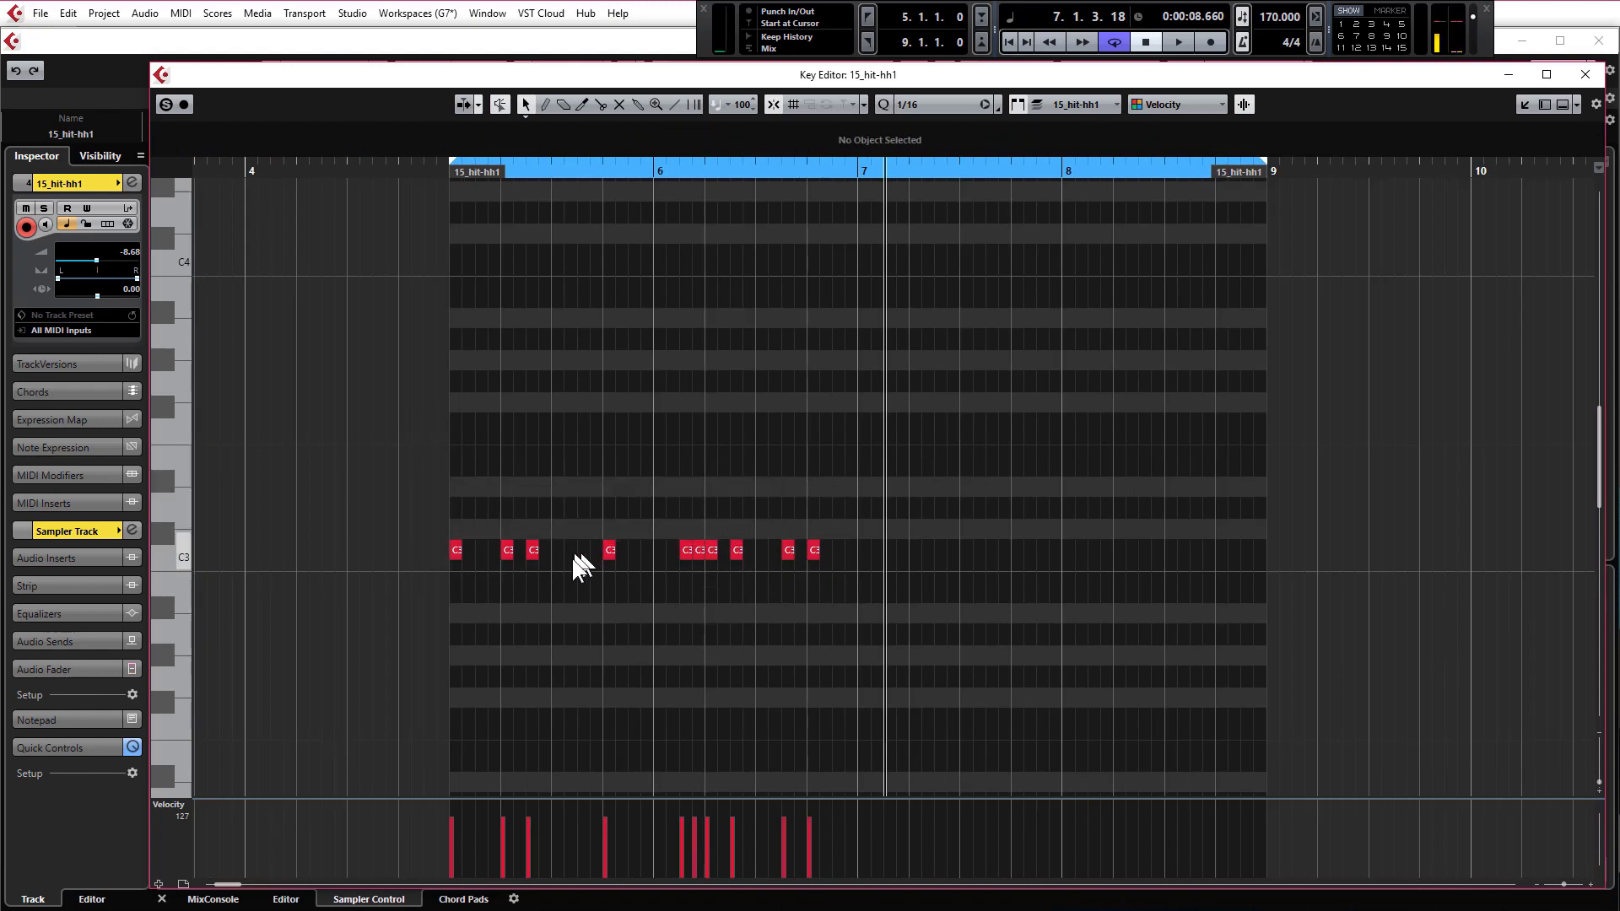
scroll(667, 608, up, 3)
scroll(675, 631, up, 1)
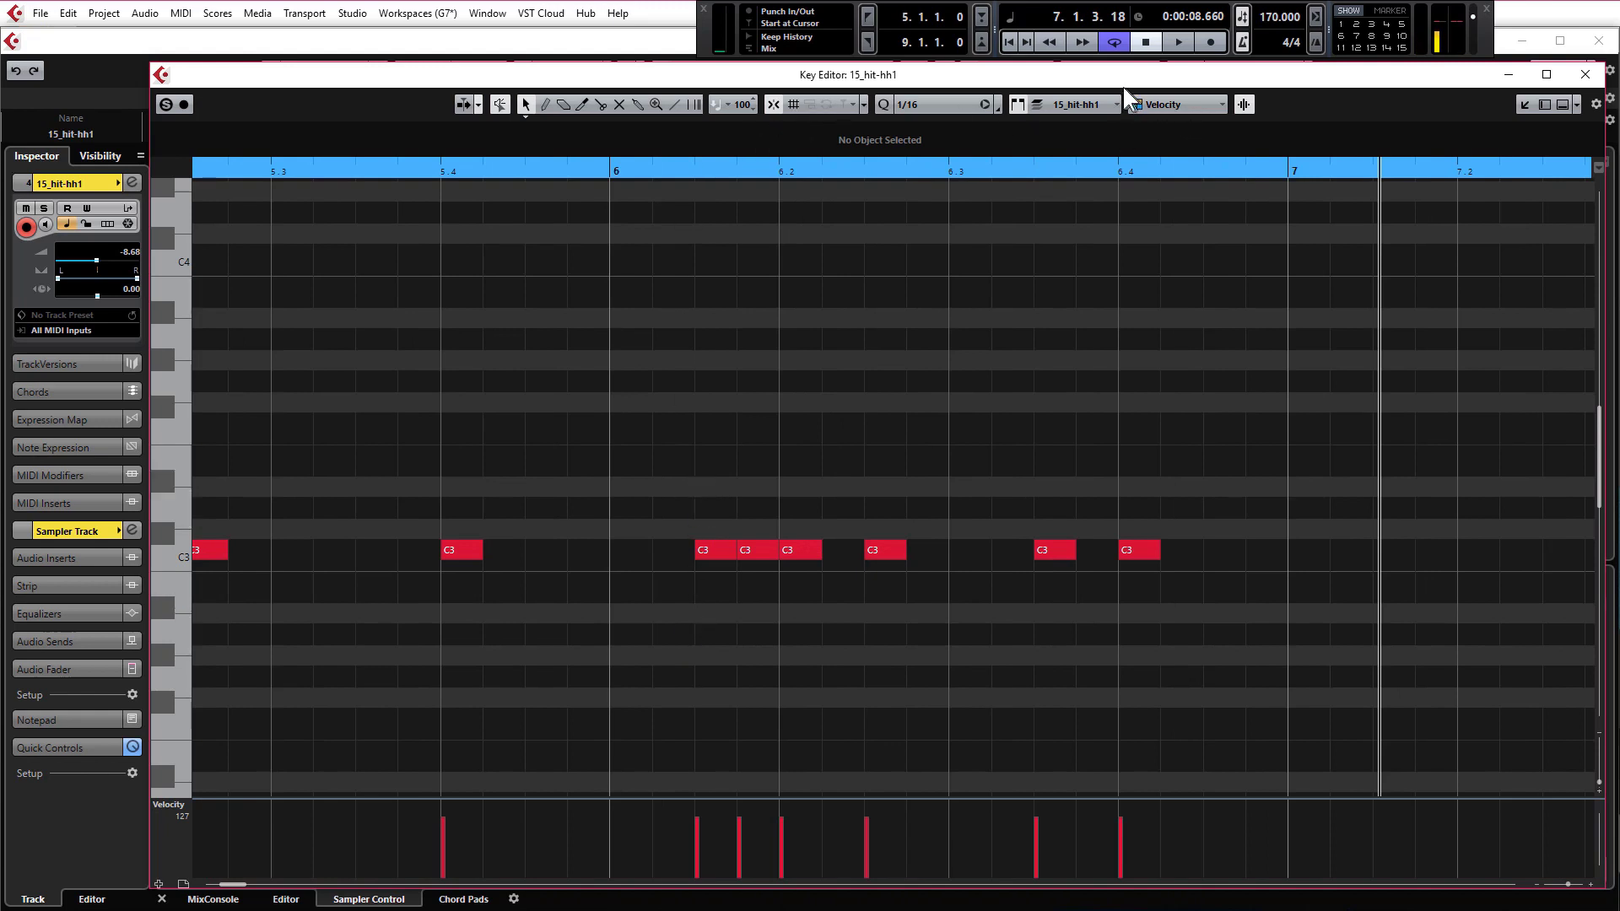
click(938, 104)
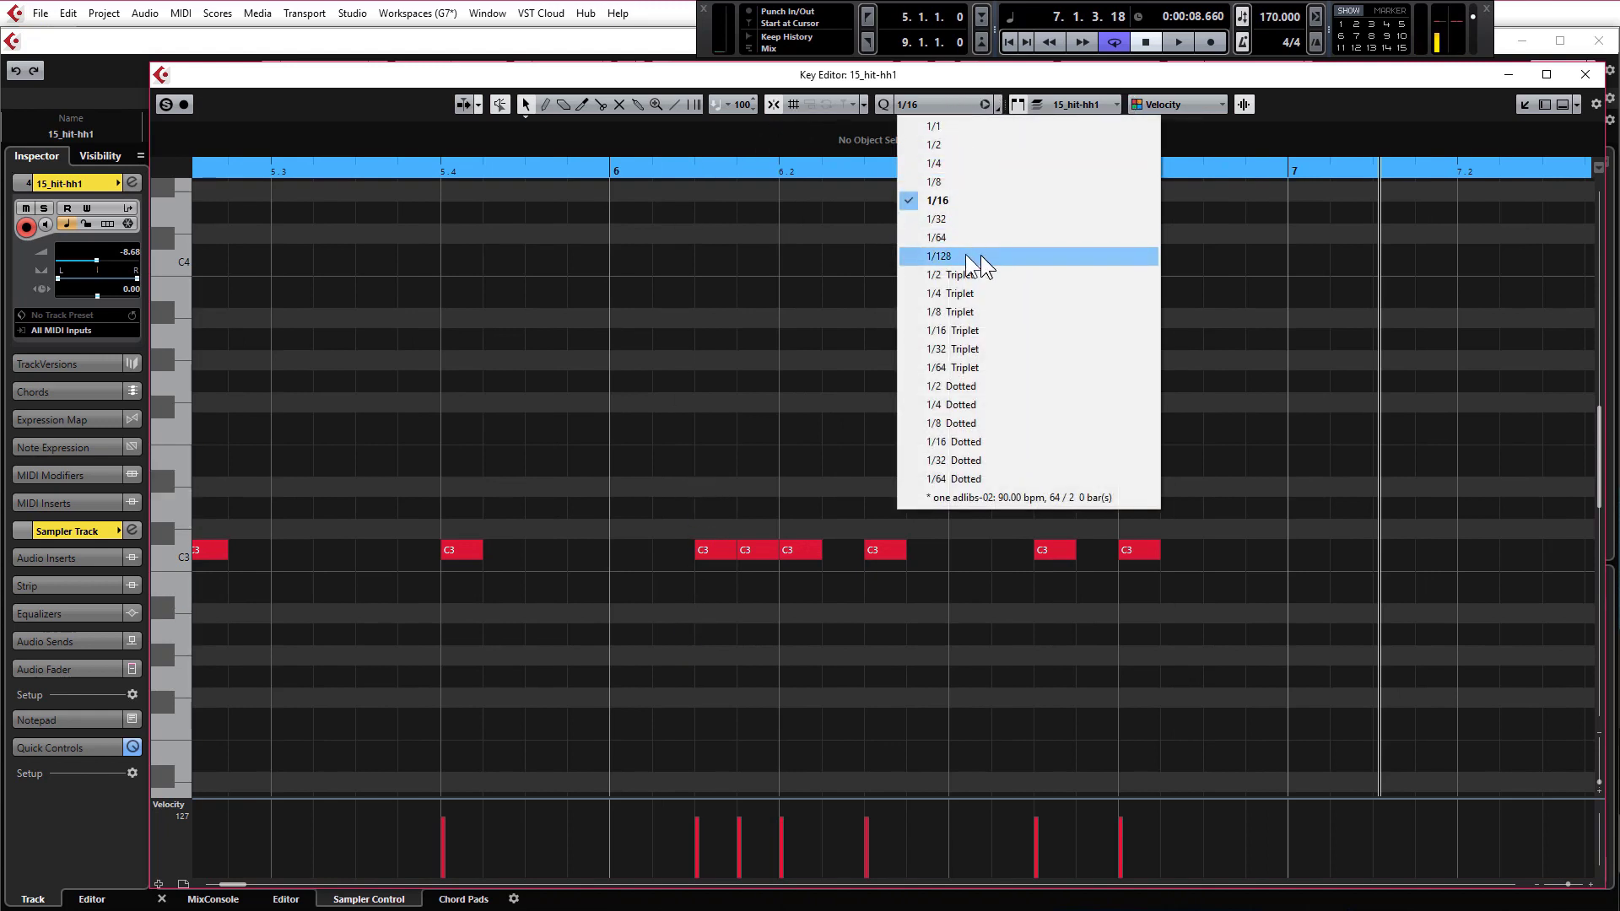
click(946, 237)
drag(672, 516, 780, 564)
key(g)
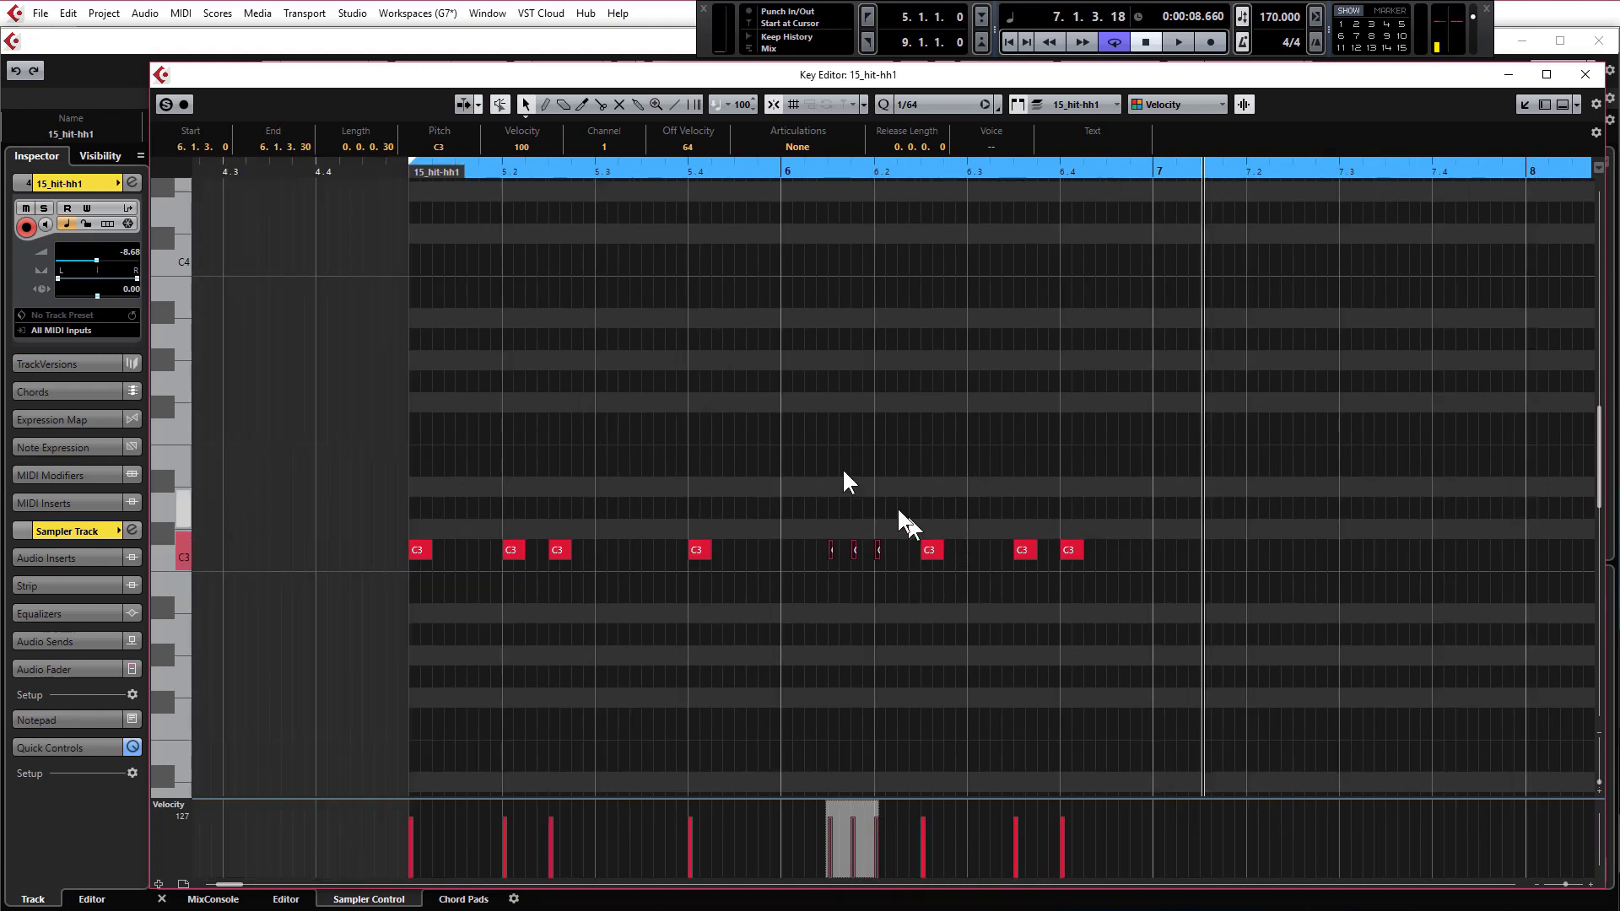
Step: Play the pattern from bar 5 through bar 6 to check the shortened hi-hats
click(769, 172)
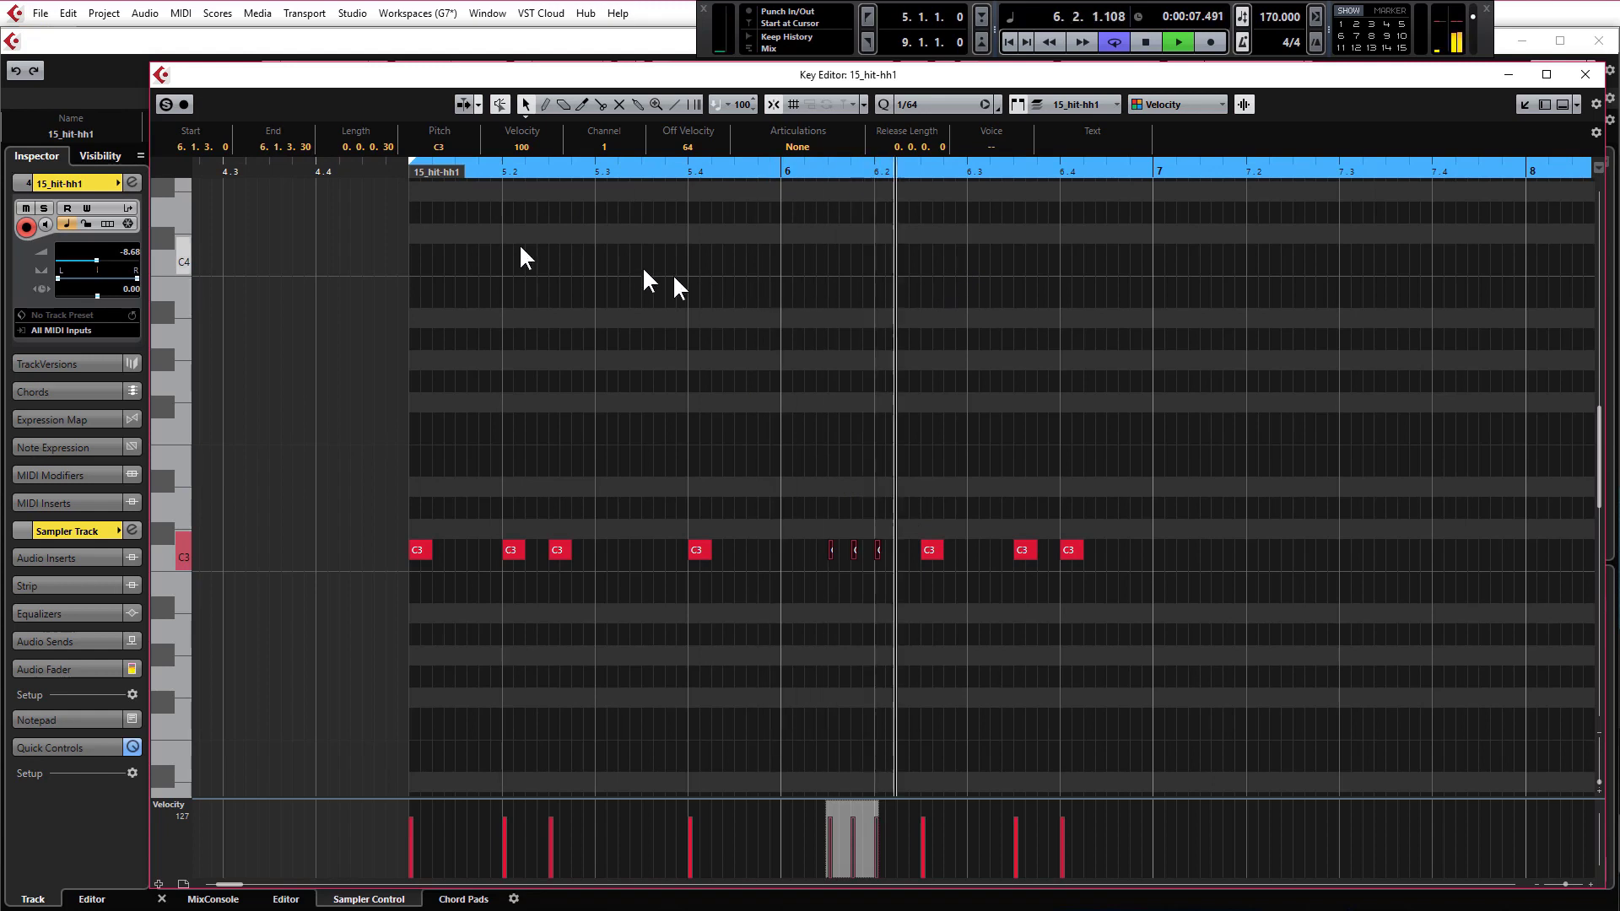
click(396, 167)
key(space)
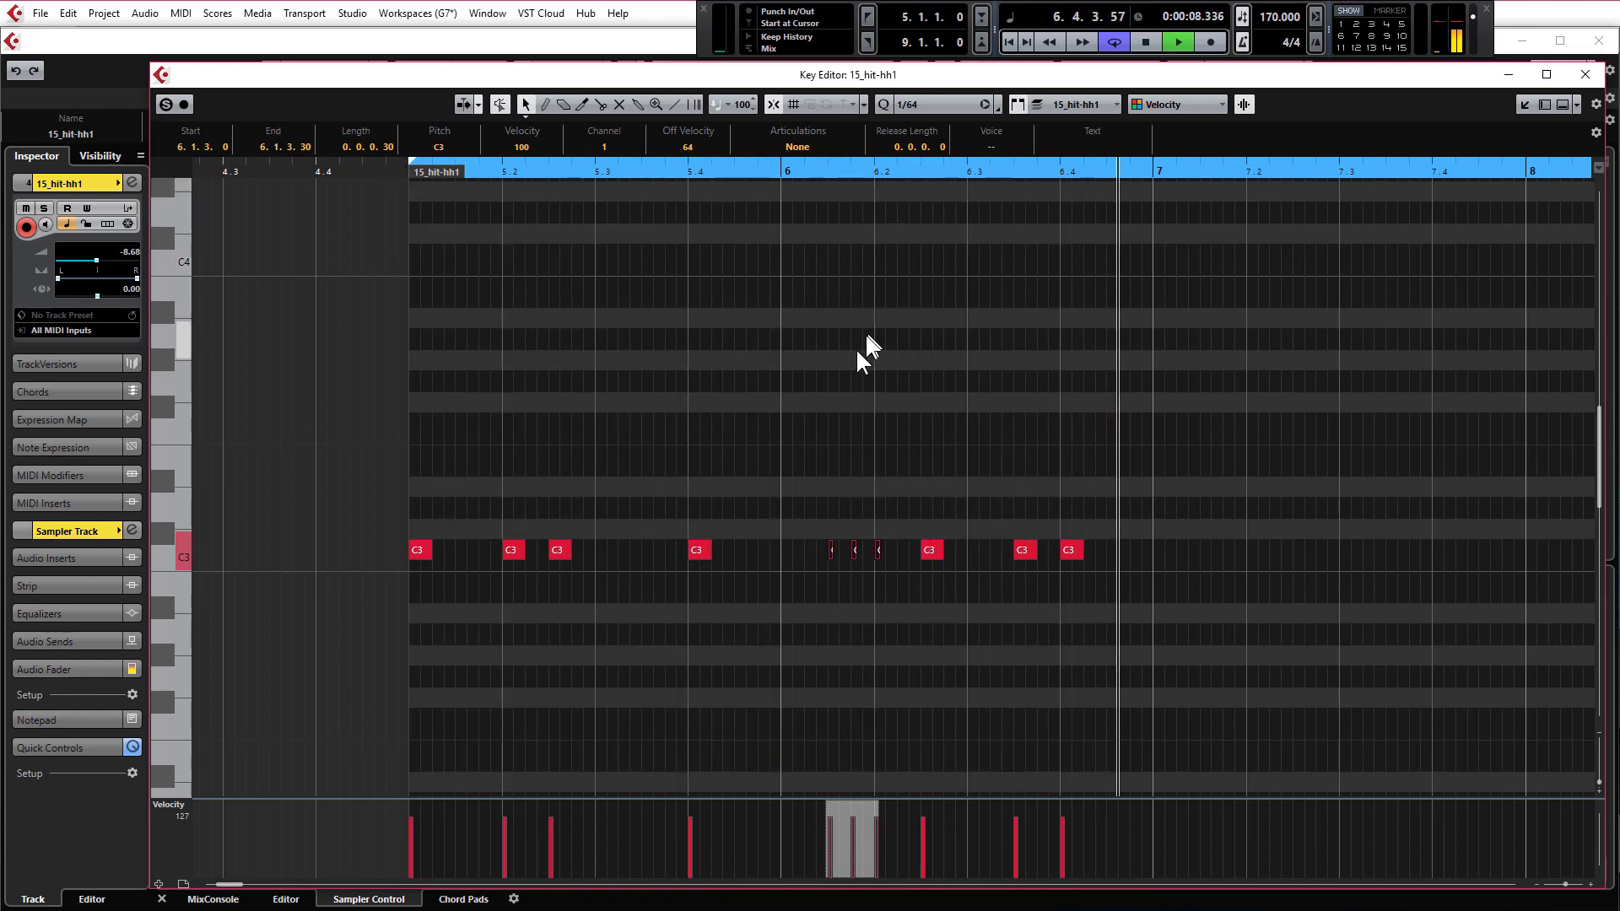
key(space)
Step: Set the quantize value to 1/16 and copy all hi-hat notes of bars 5 and 6 to start at bar 7
key(g)
key(Left)
click(917, 104)
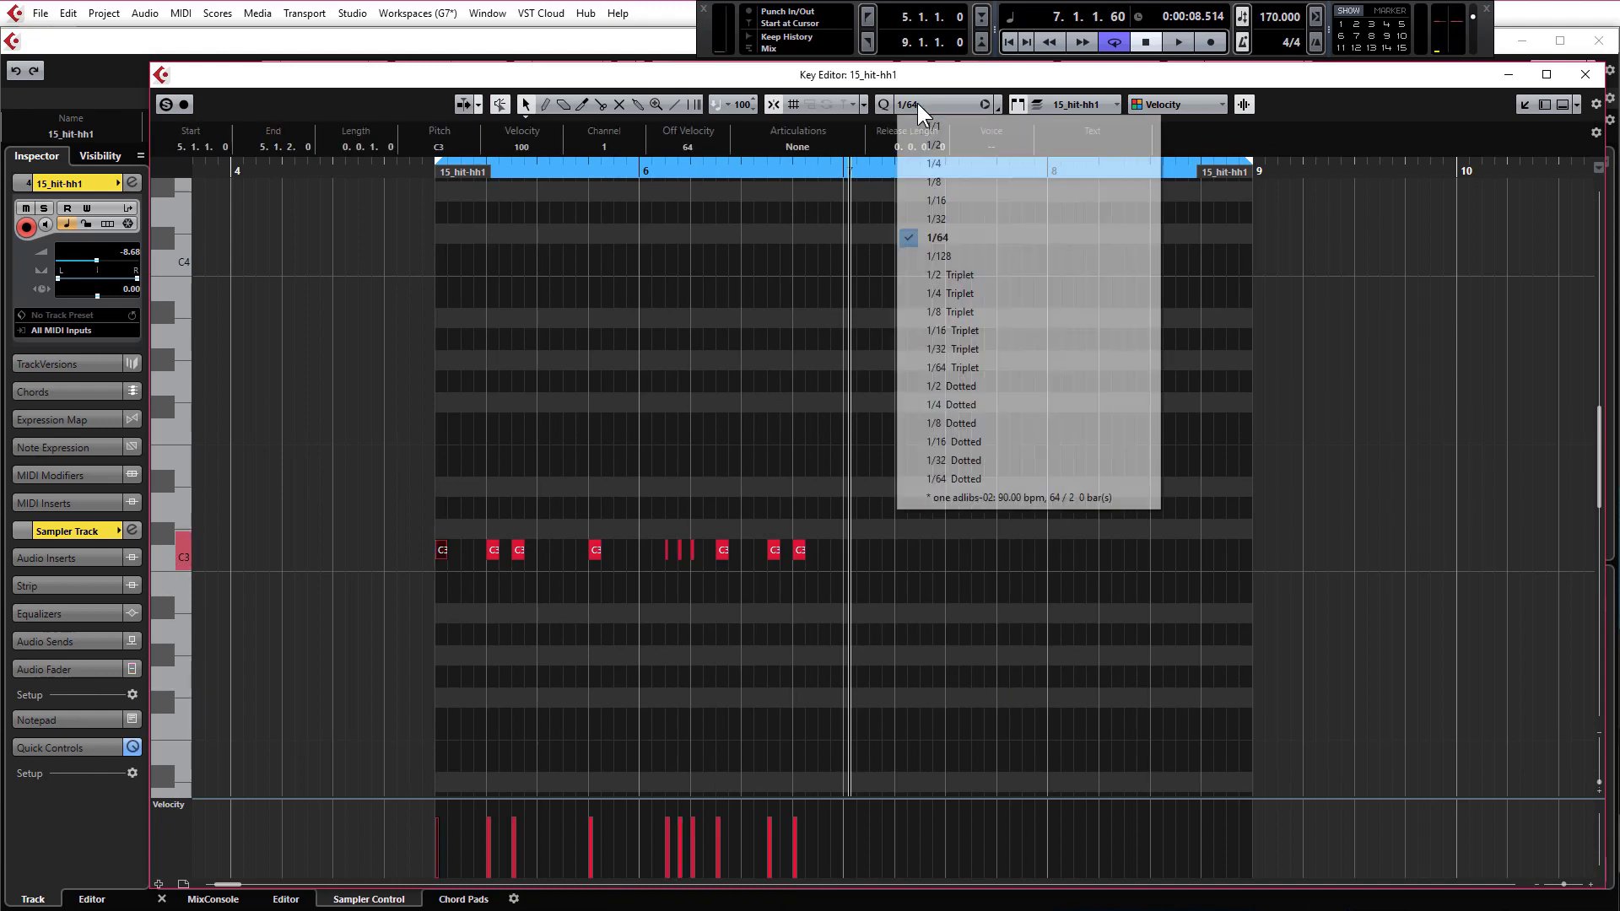
click(943, 201)
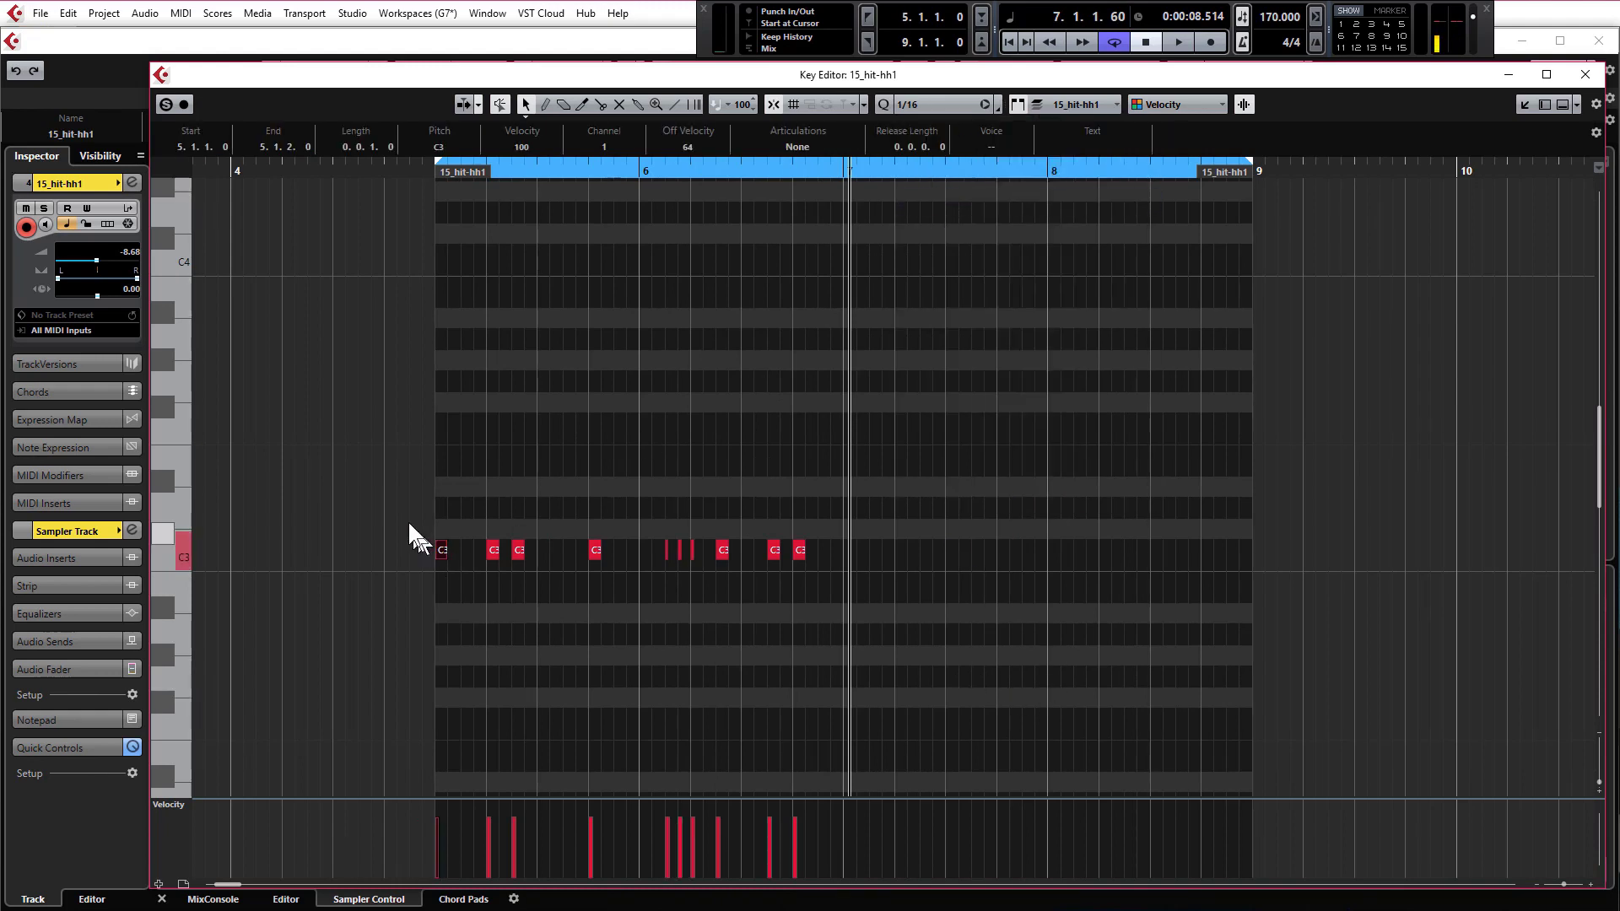
drag(407, 517, 1102, 646)
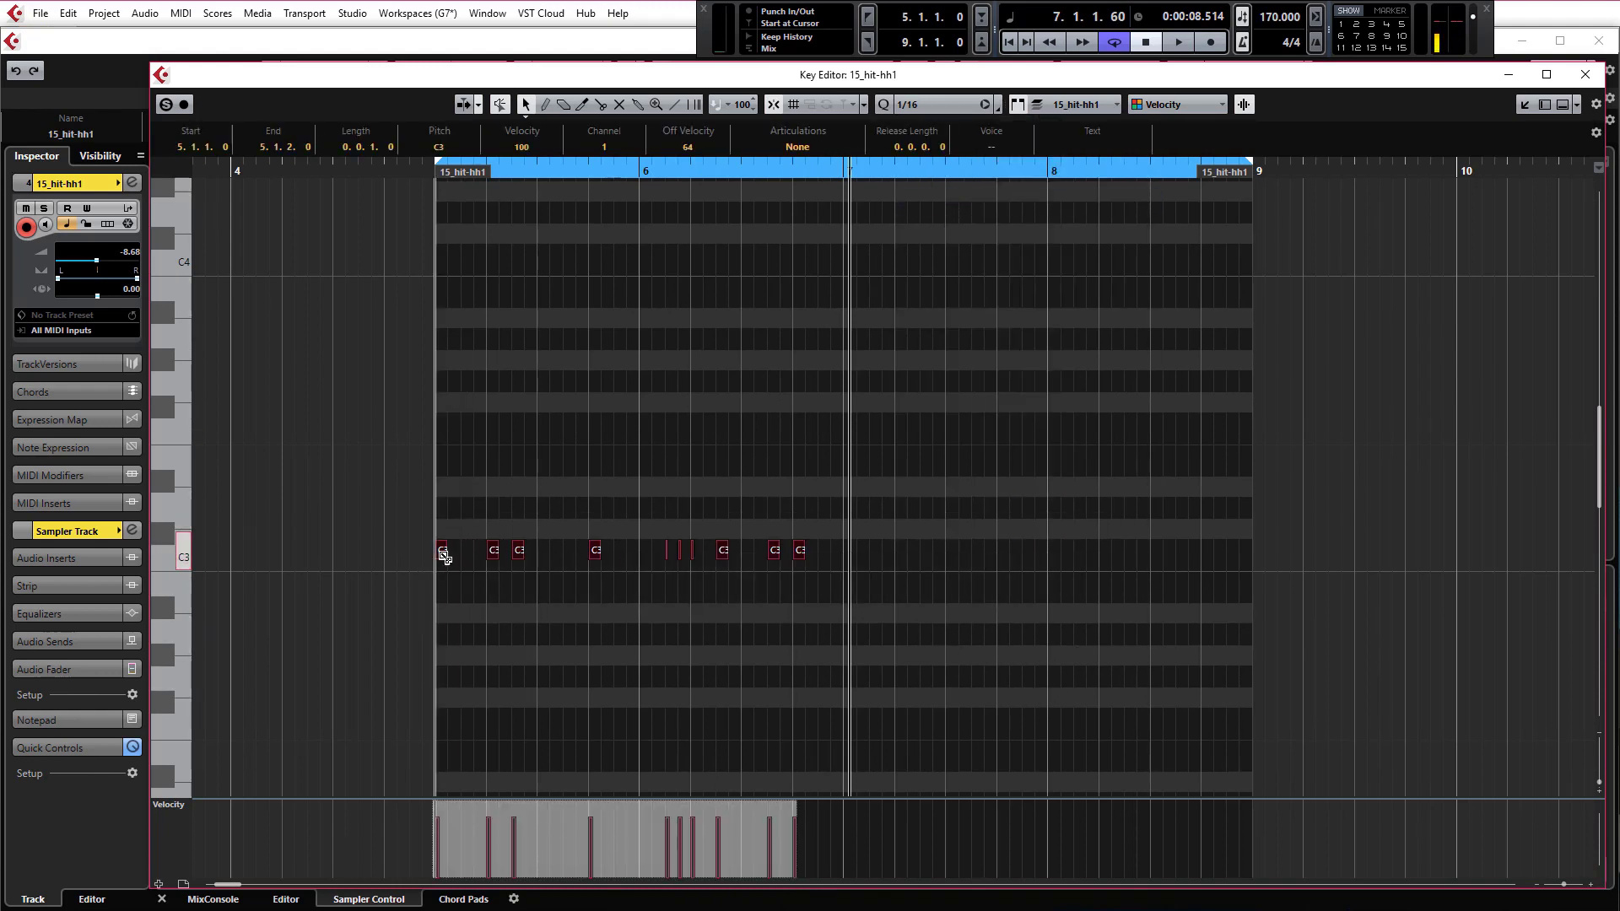
drag(444, 551, 854, 550)
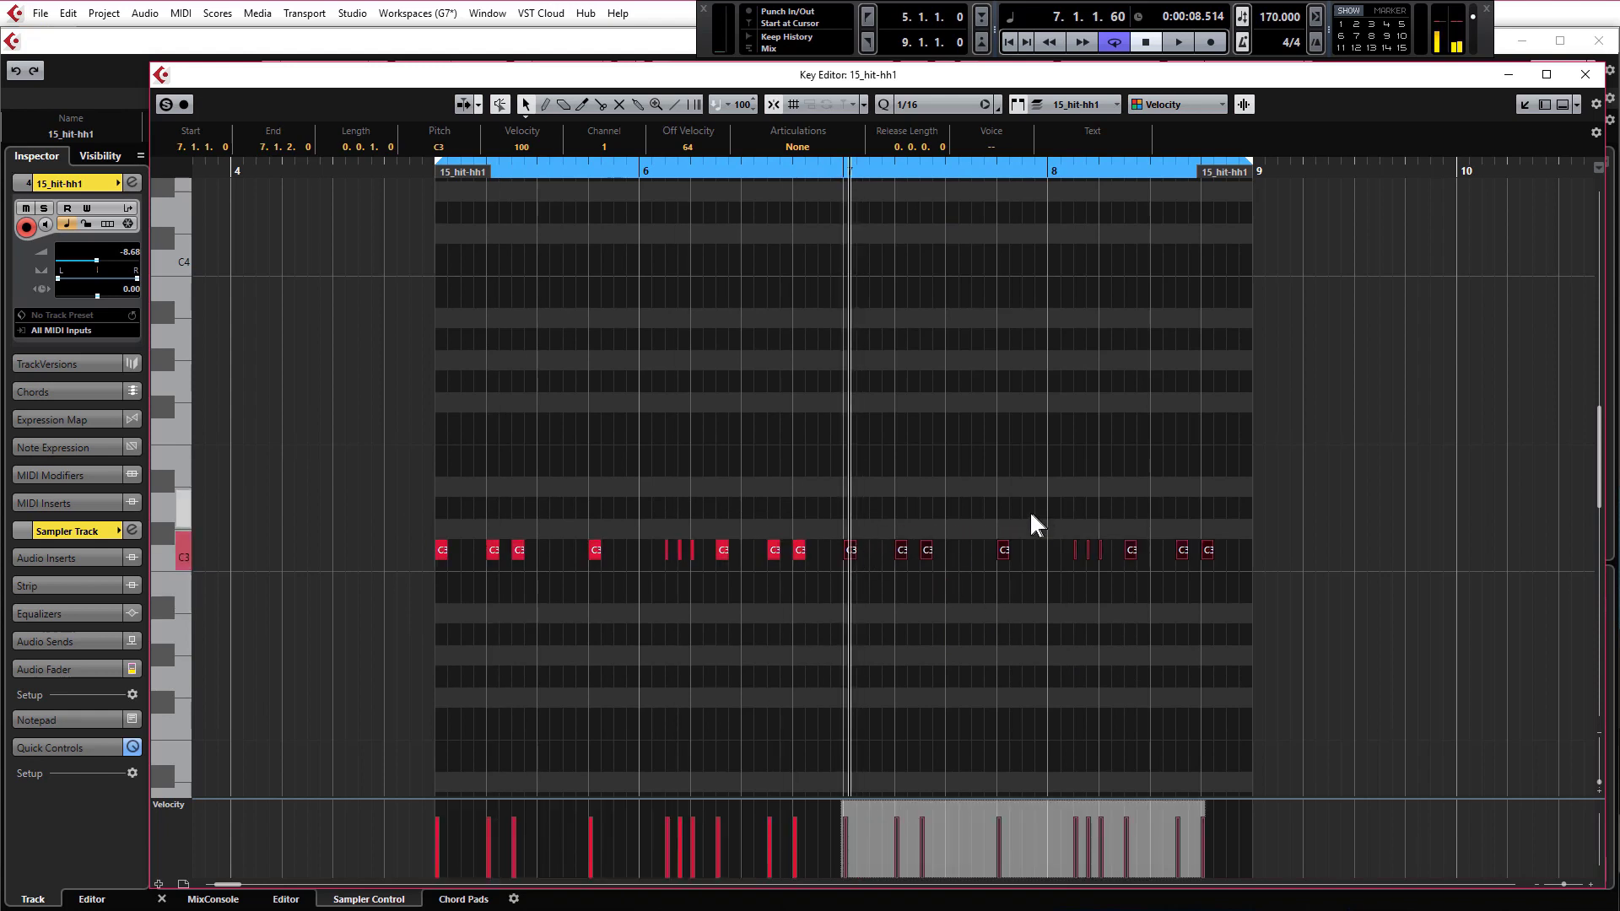
click(867, 640)
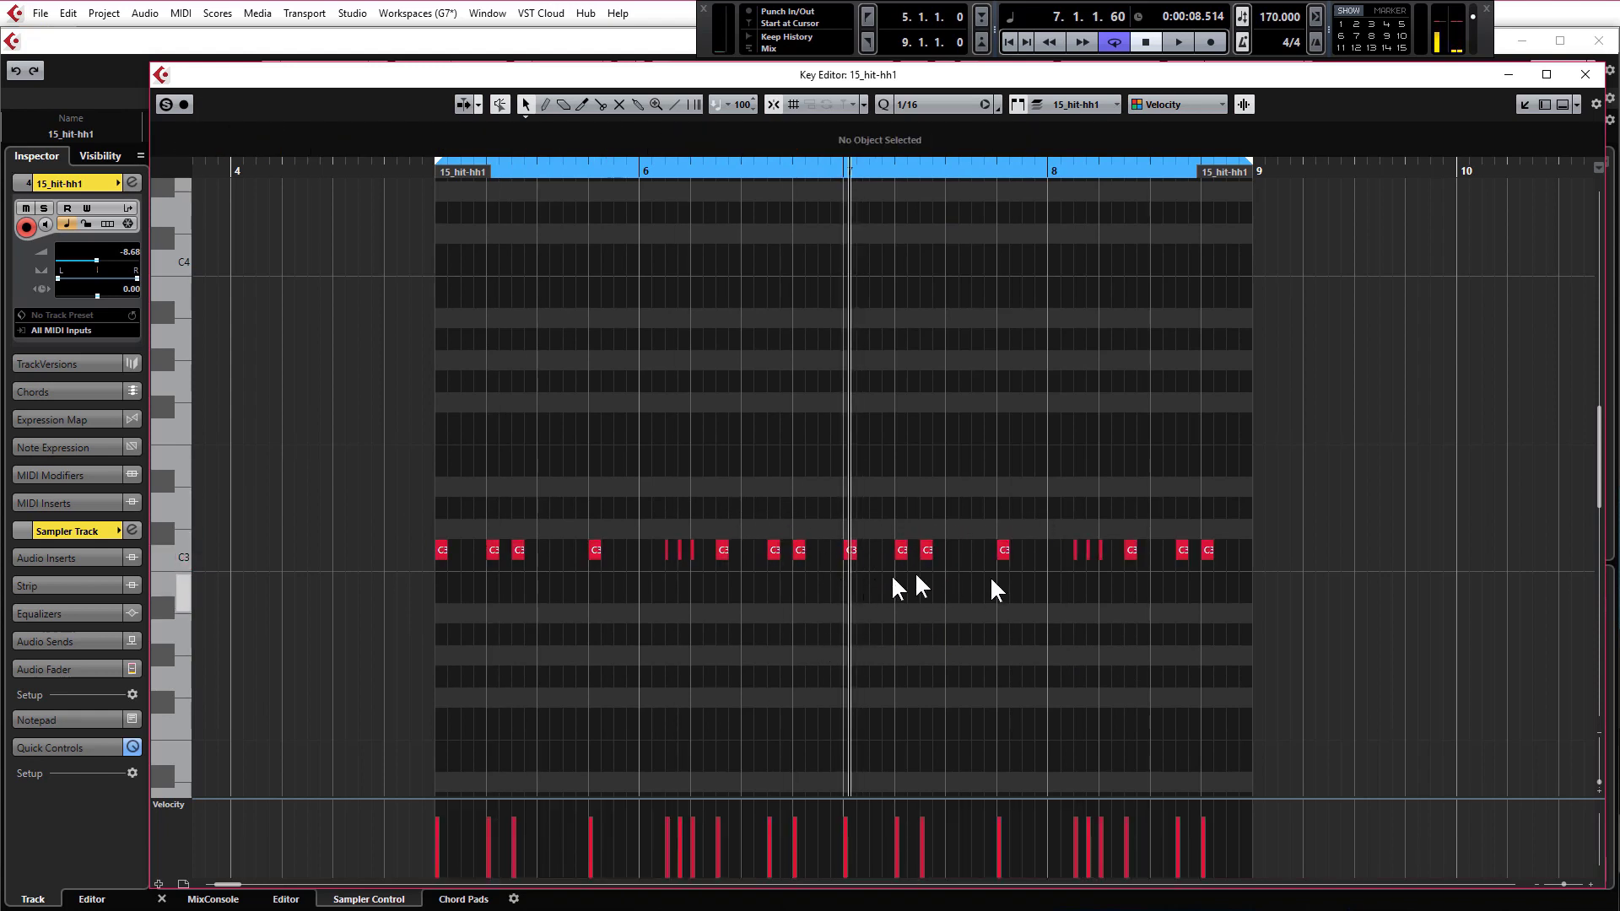
Step: Play the hi-hat part from just before bar 5 into bar 8 to check the copied notes
click(421, 172)
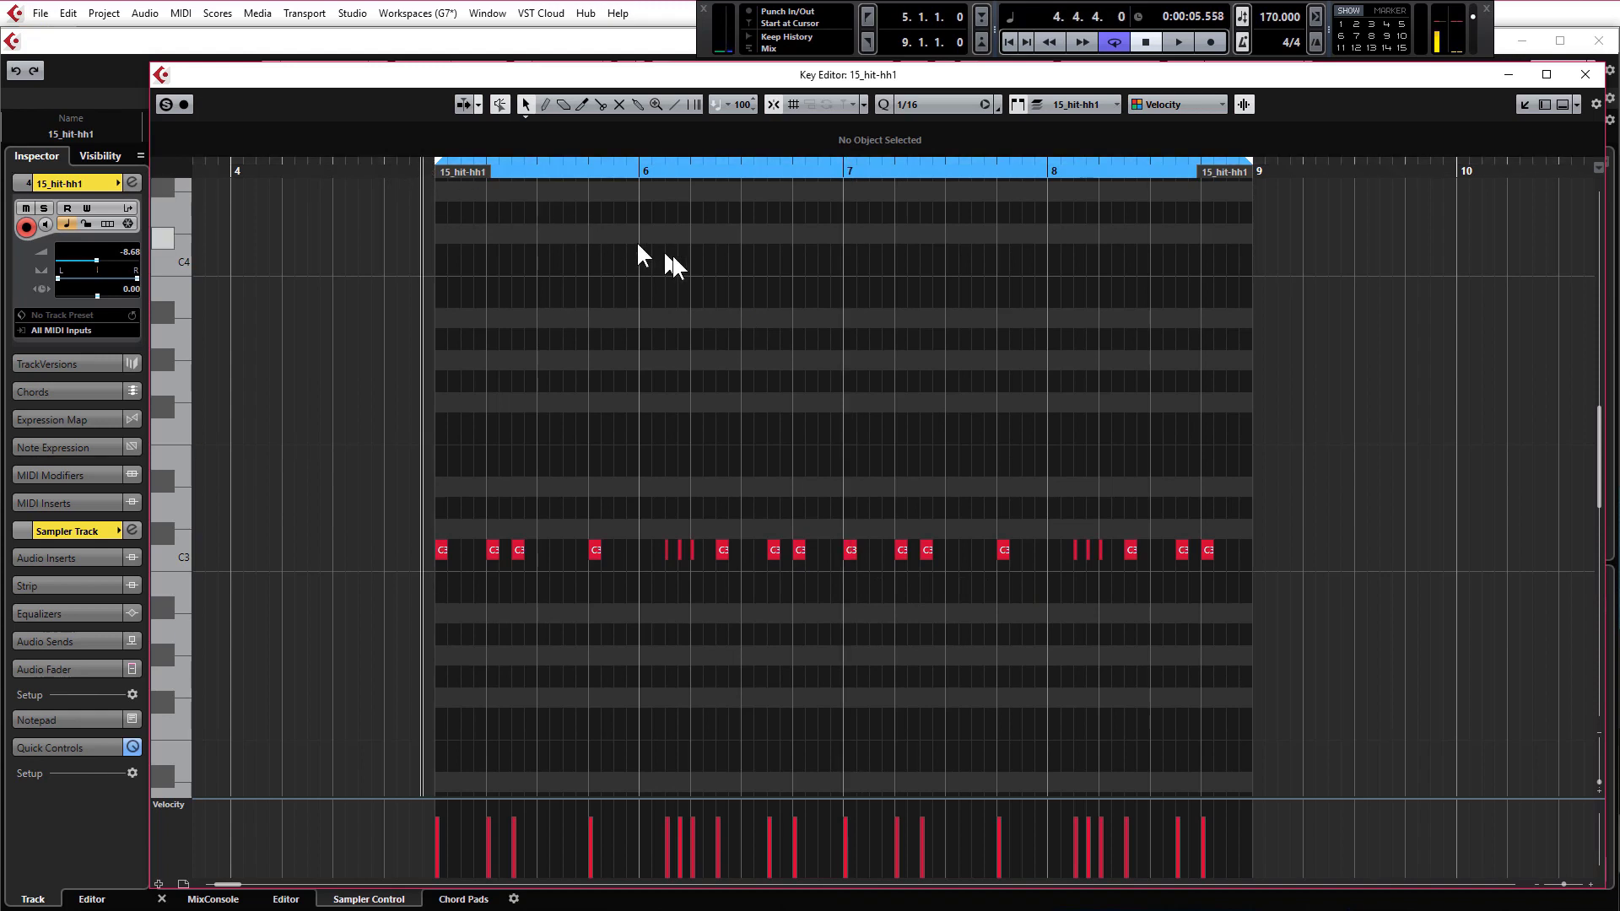
key(space)
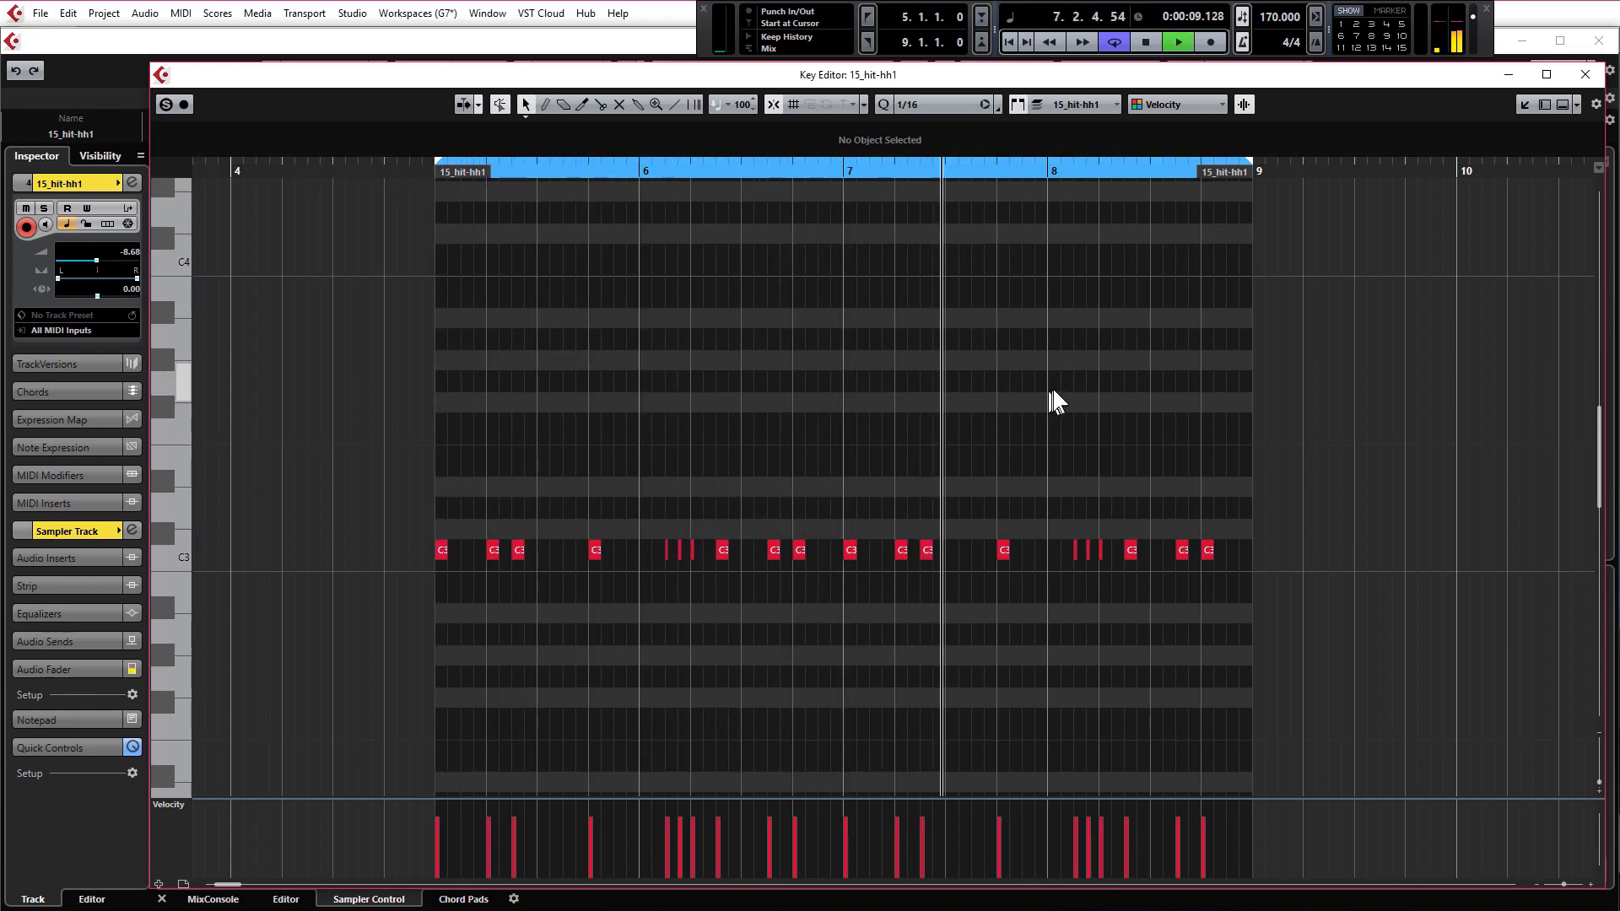
key(space)
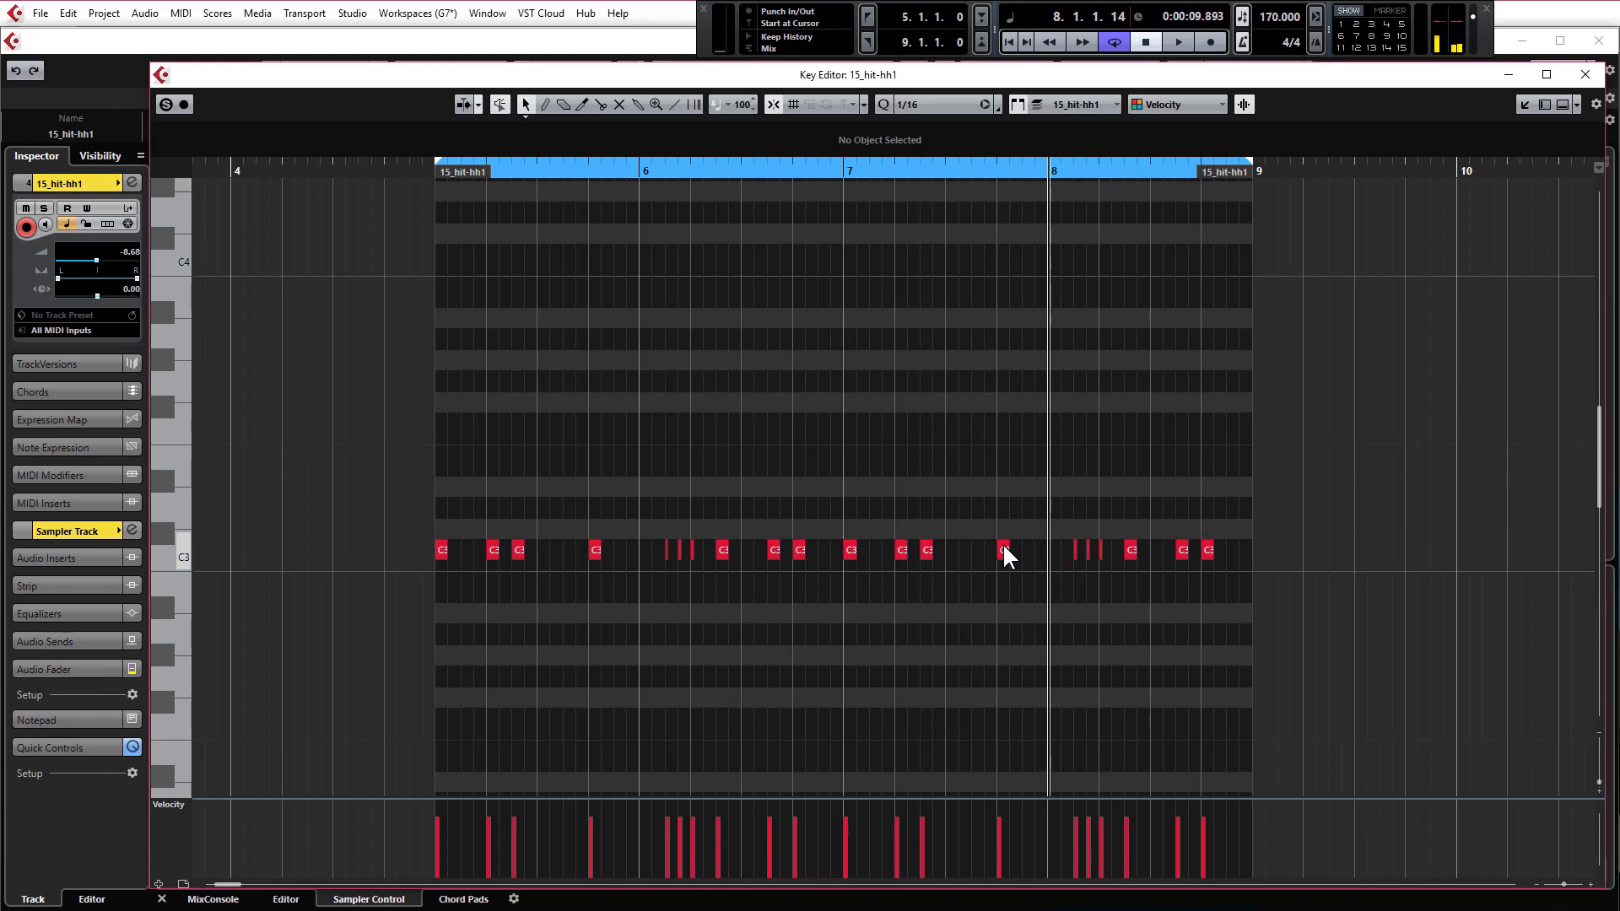
Step: Move the hi-hat at 7.4.1 one sixteenth earlier, copy it to 7.4.3, and play the part from bar 7
drag(1003, 548, 995, 551)
drag(996, 554, 1033, 558)
click(848, 173)
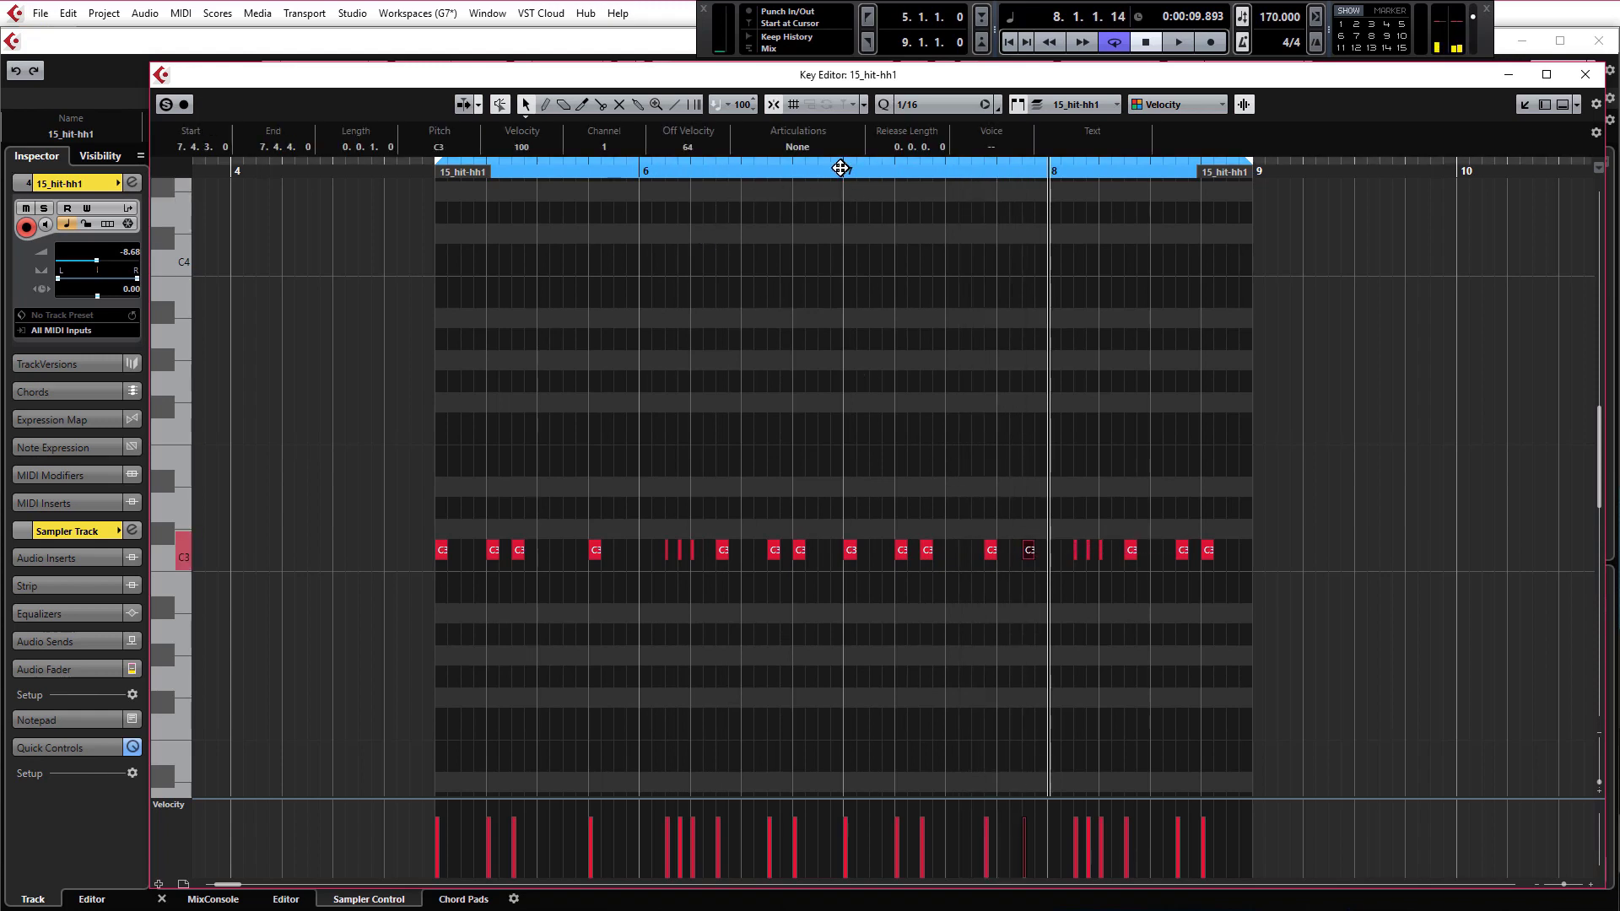
key(space)
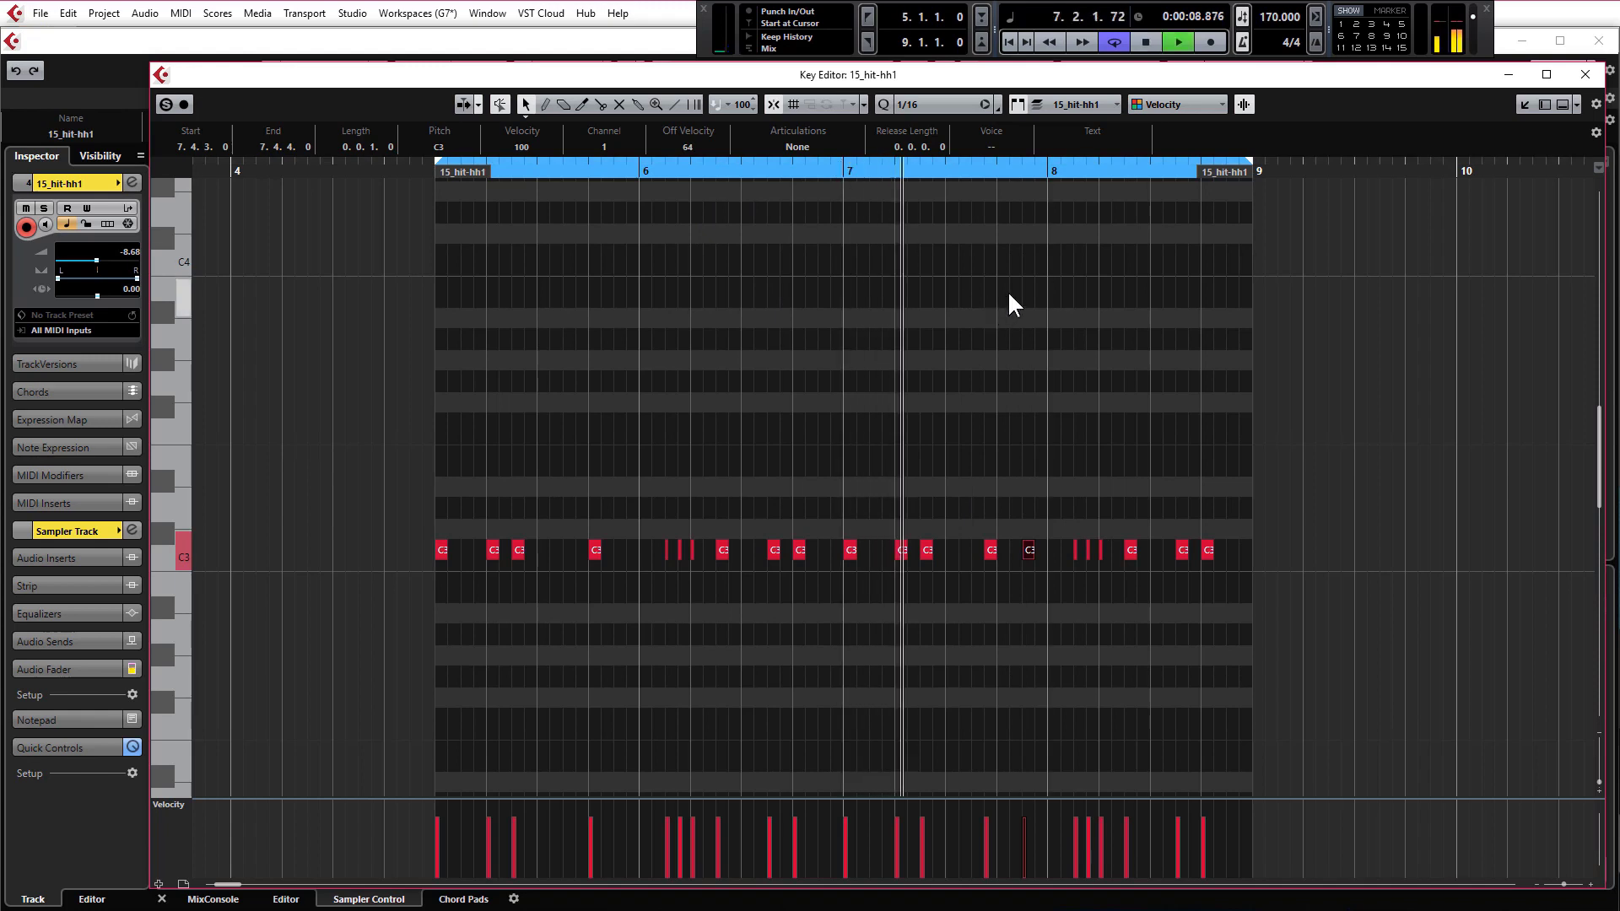
click(1026, 339)
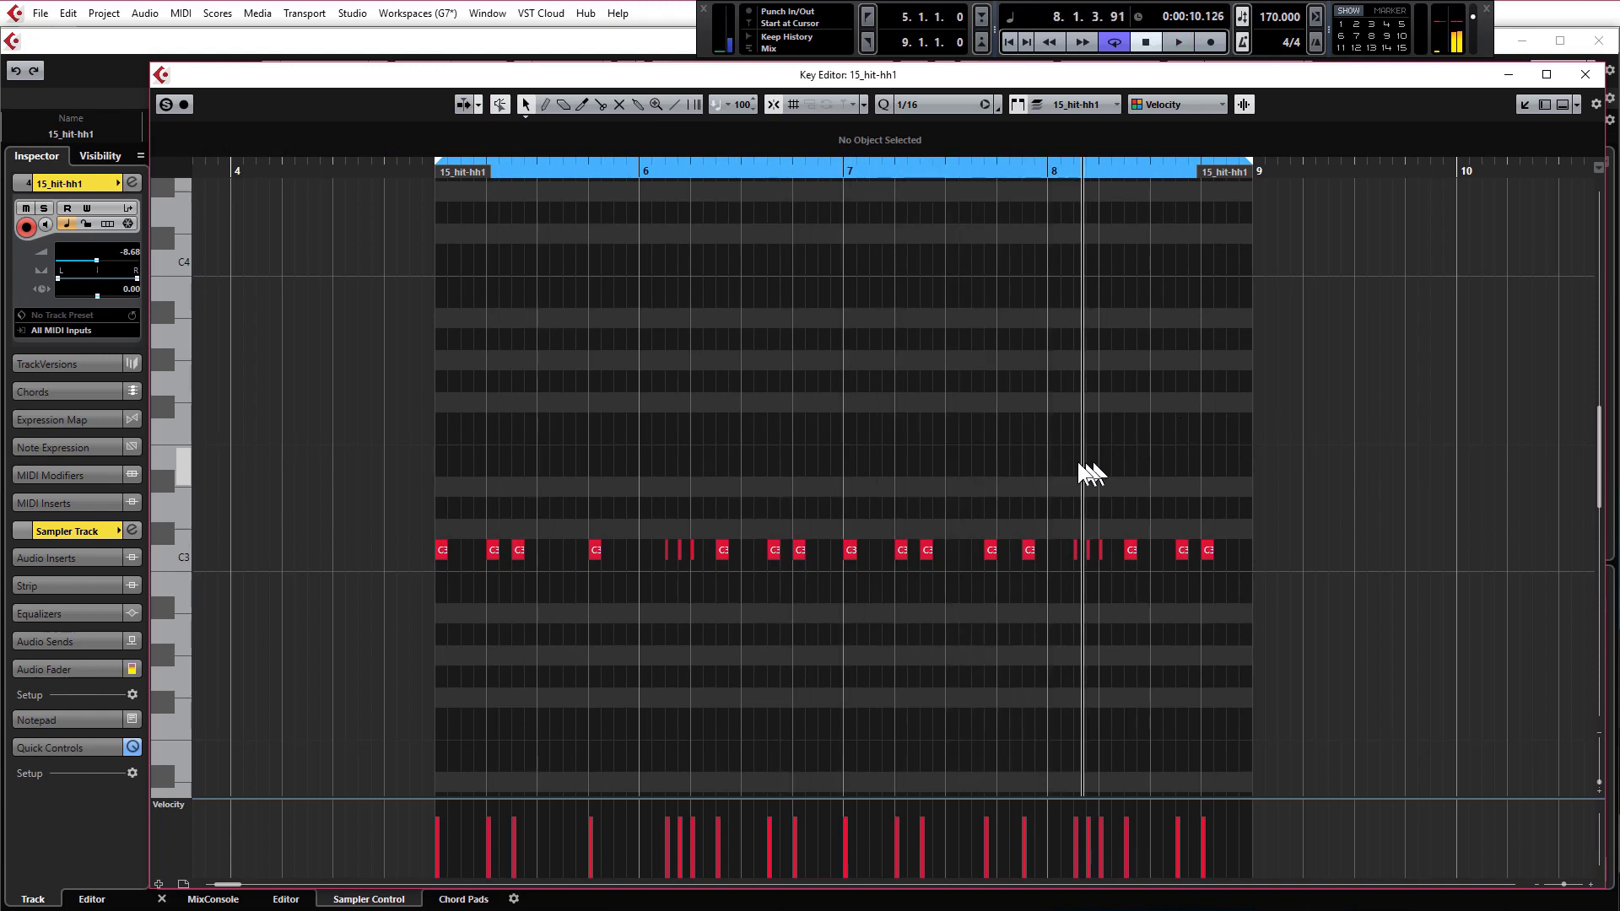
key(space)
Step: Mute the hi-hat note at 8.3.3 and play from bar 8 to check the change
right_click(1159, 499)
click(1161, 516)
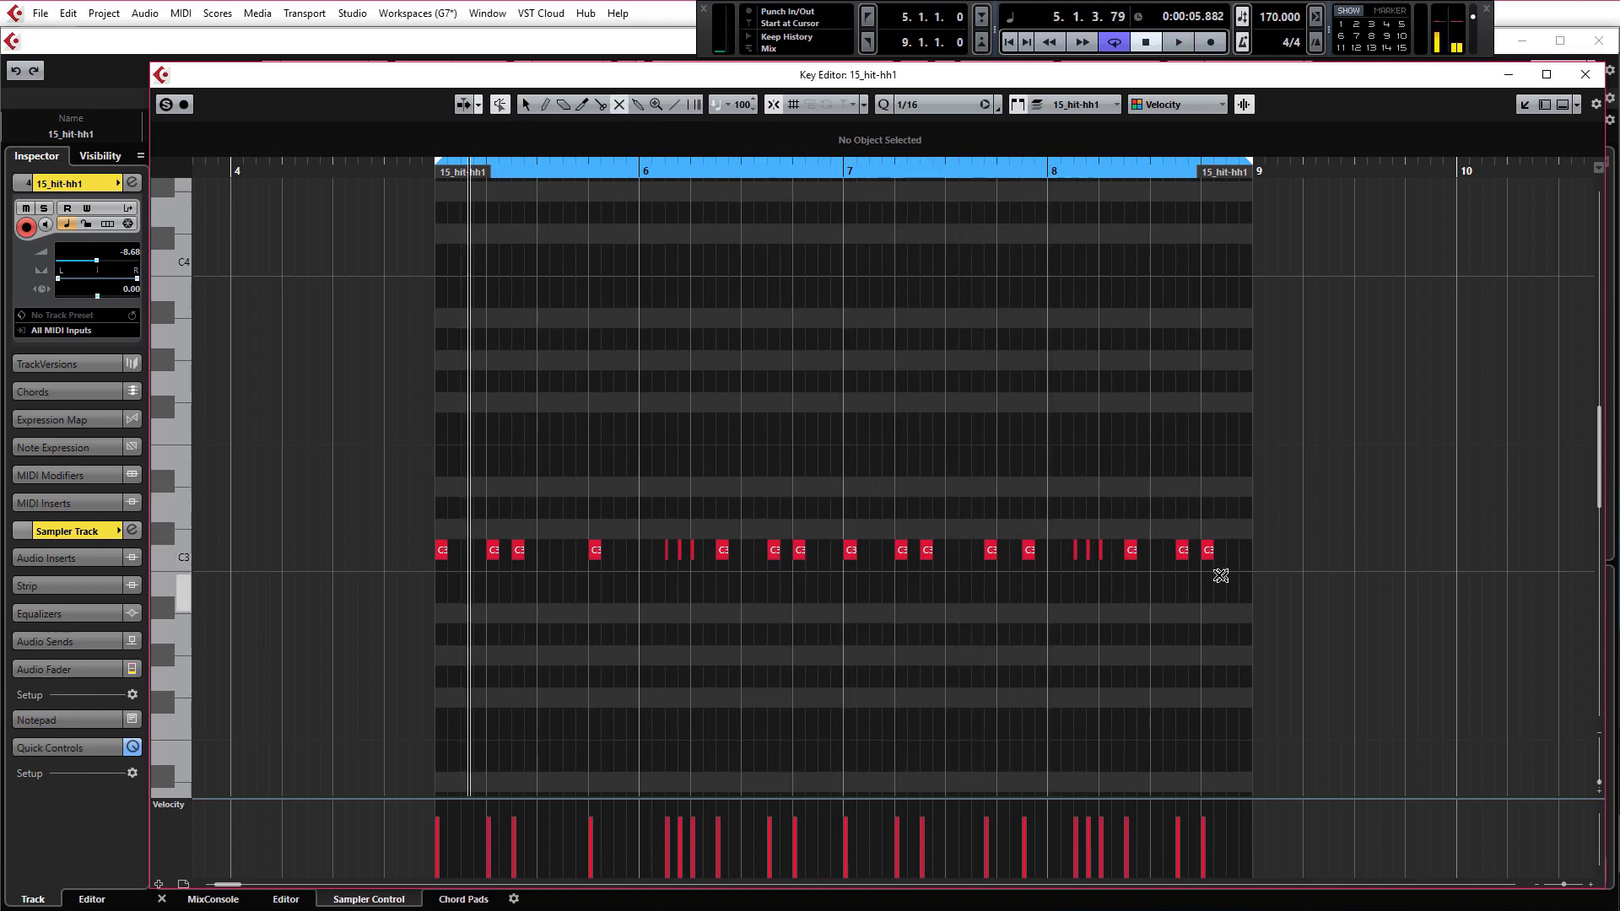
click(1179, 548)
click(1044, 173)
key(space)
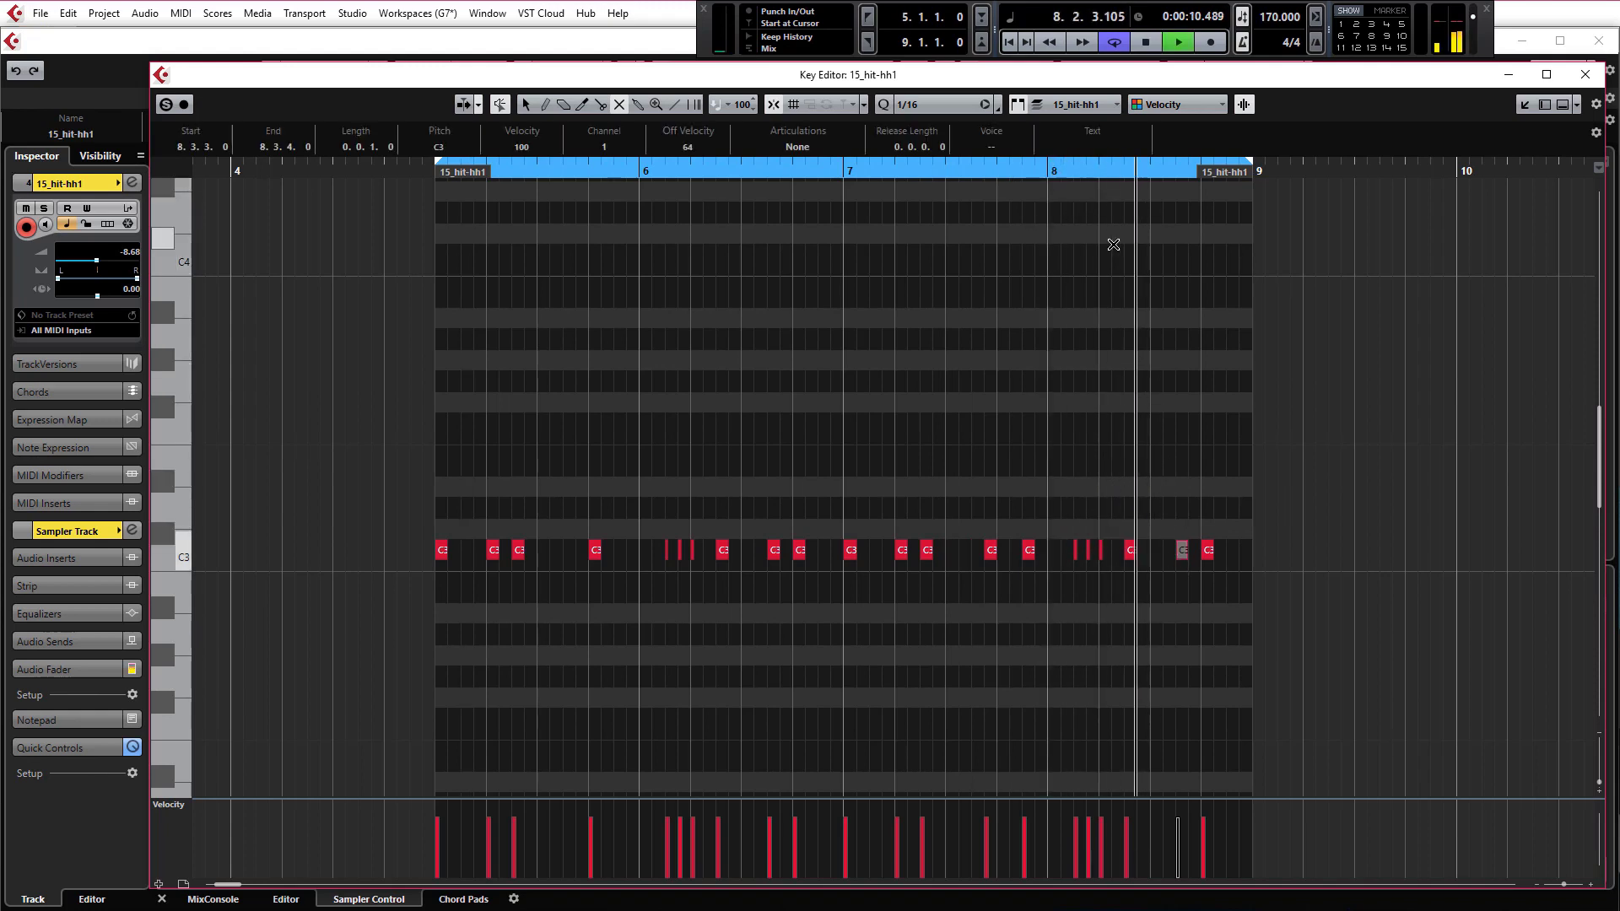
key(space)
click(1046, 434)
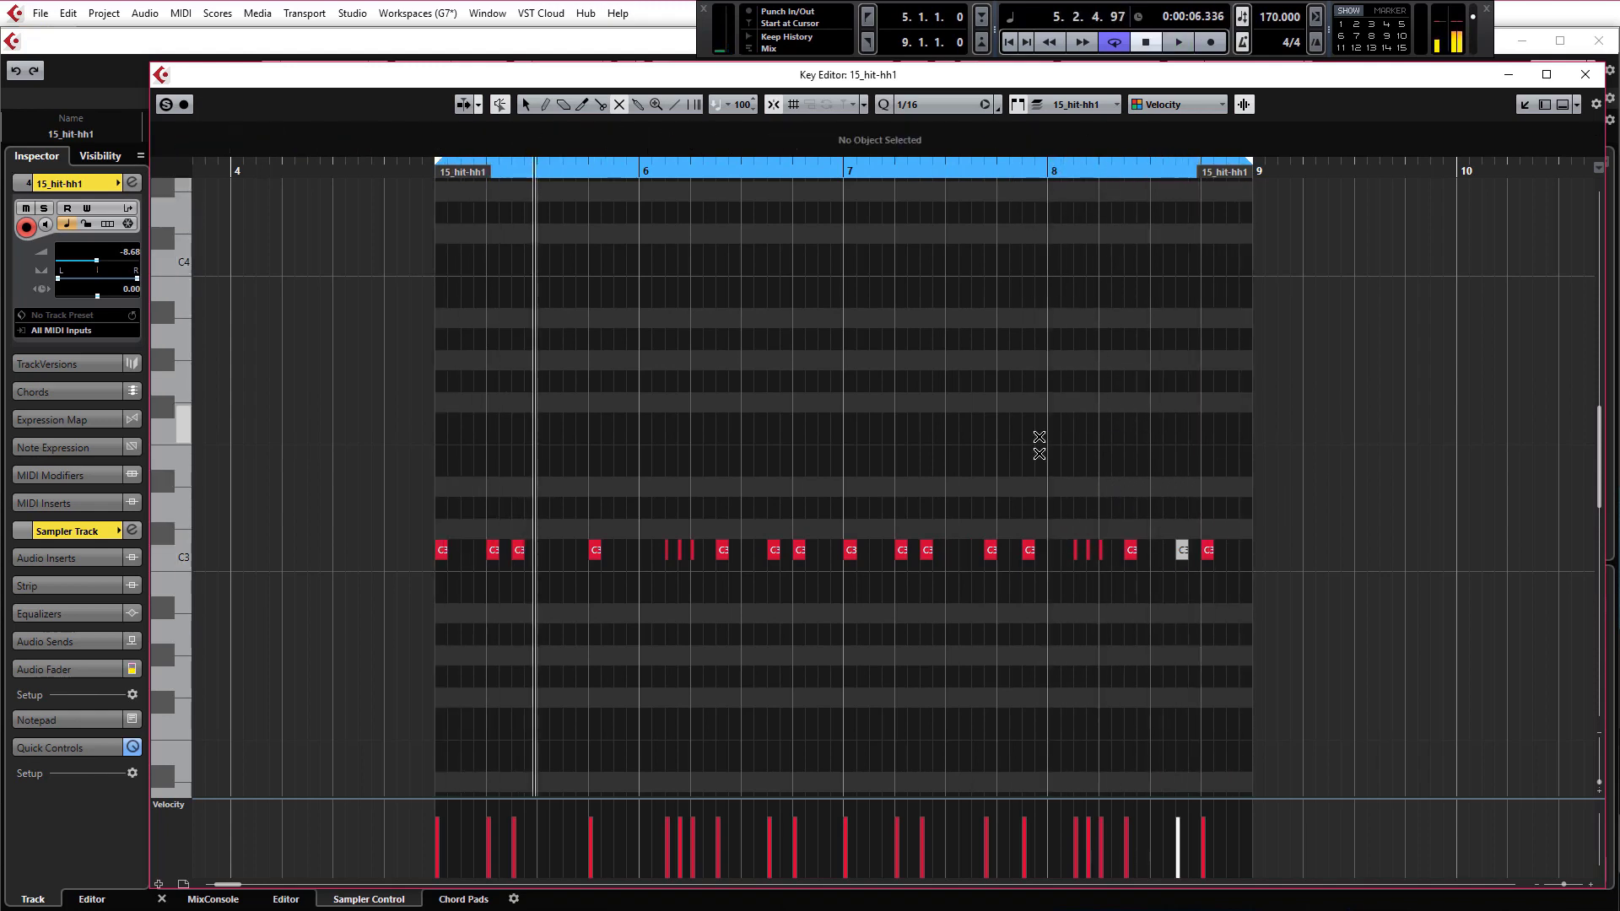
Step: Copy the three short hi-hats at 8.1.3 so that they start at 8.4.2
key(1)
drag(1071, 498, 1112, 582)
scroll(1397, 559, up, 5)
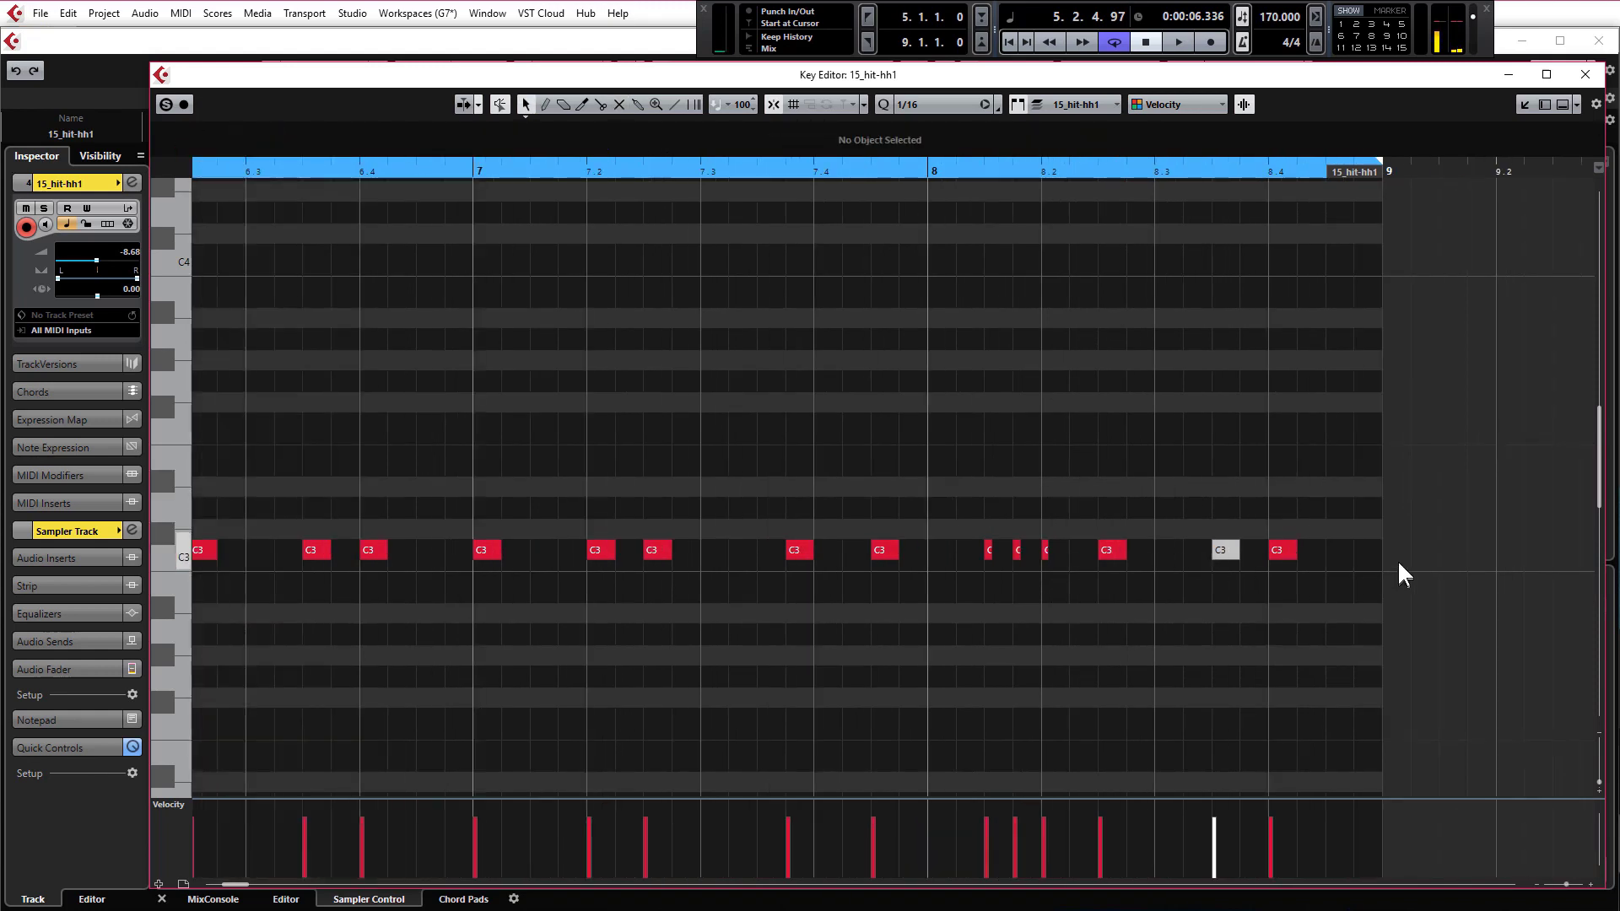
drag(780, 472, 906, 612)
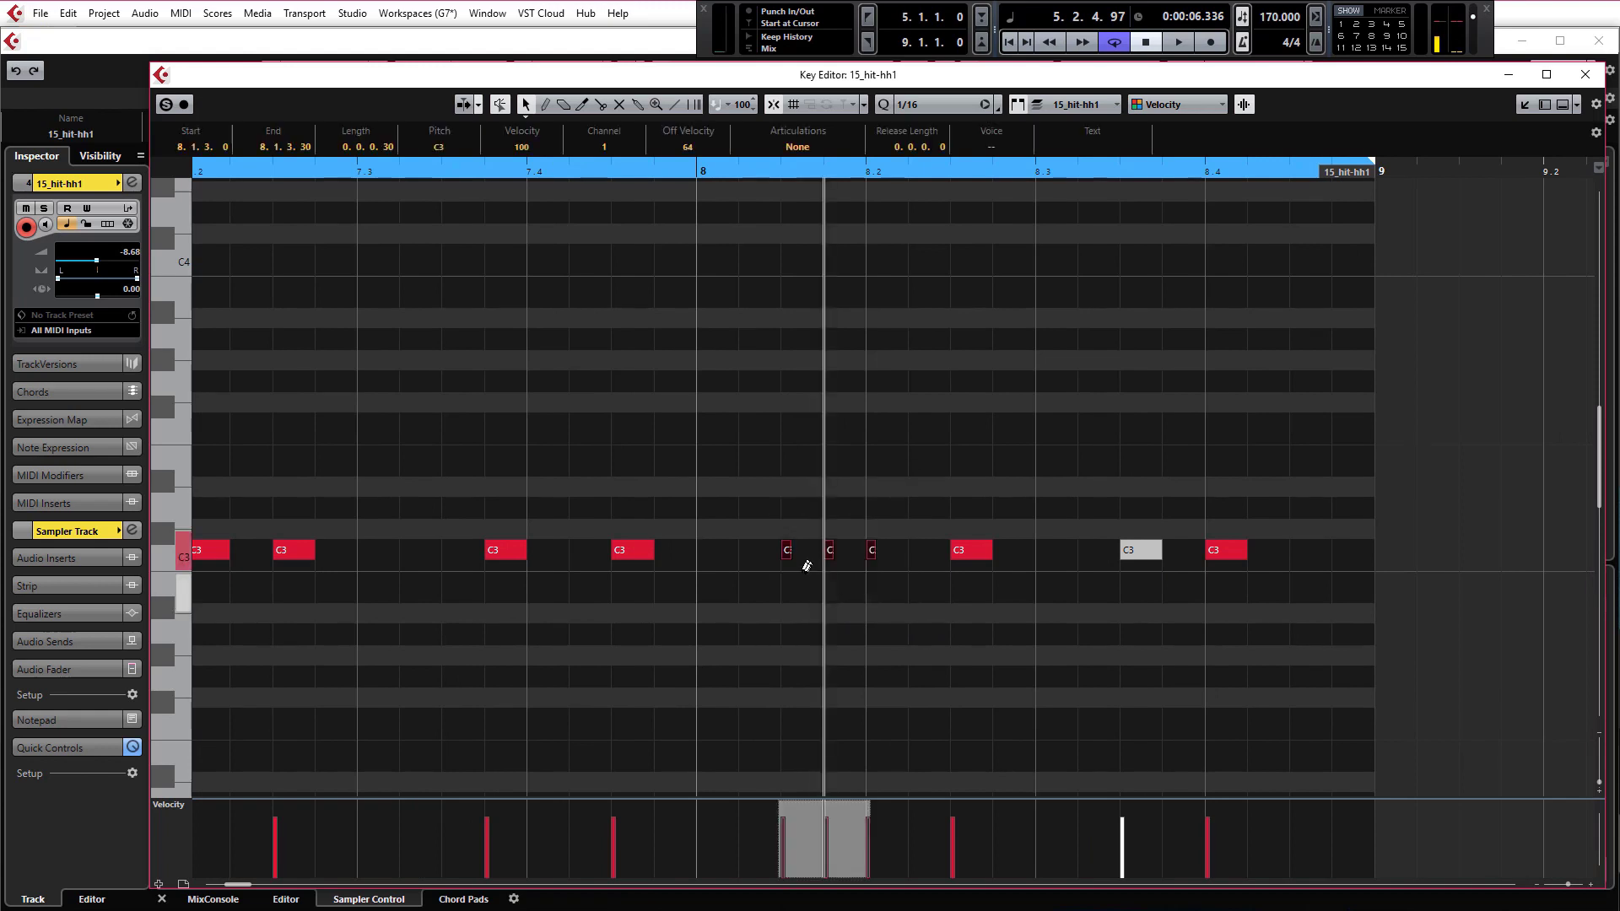
drag(789, 557, 1261, 563)
key(h)
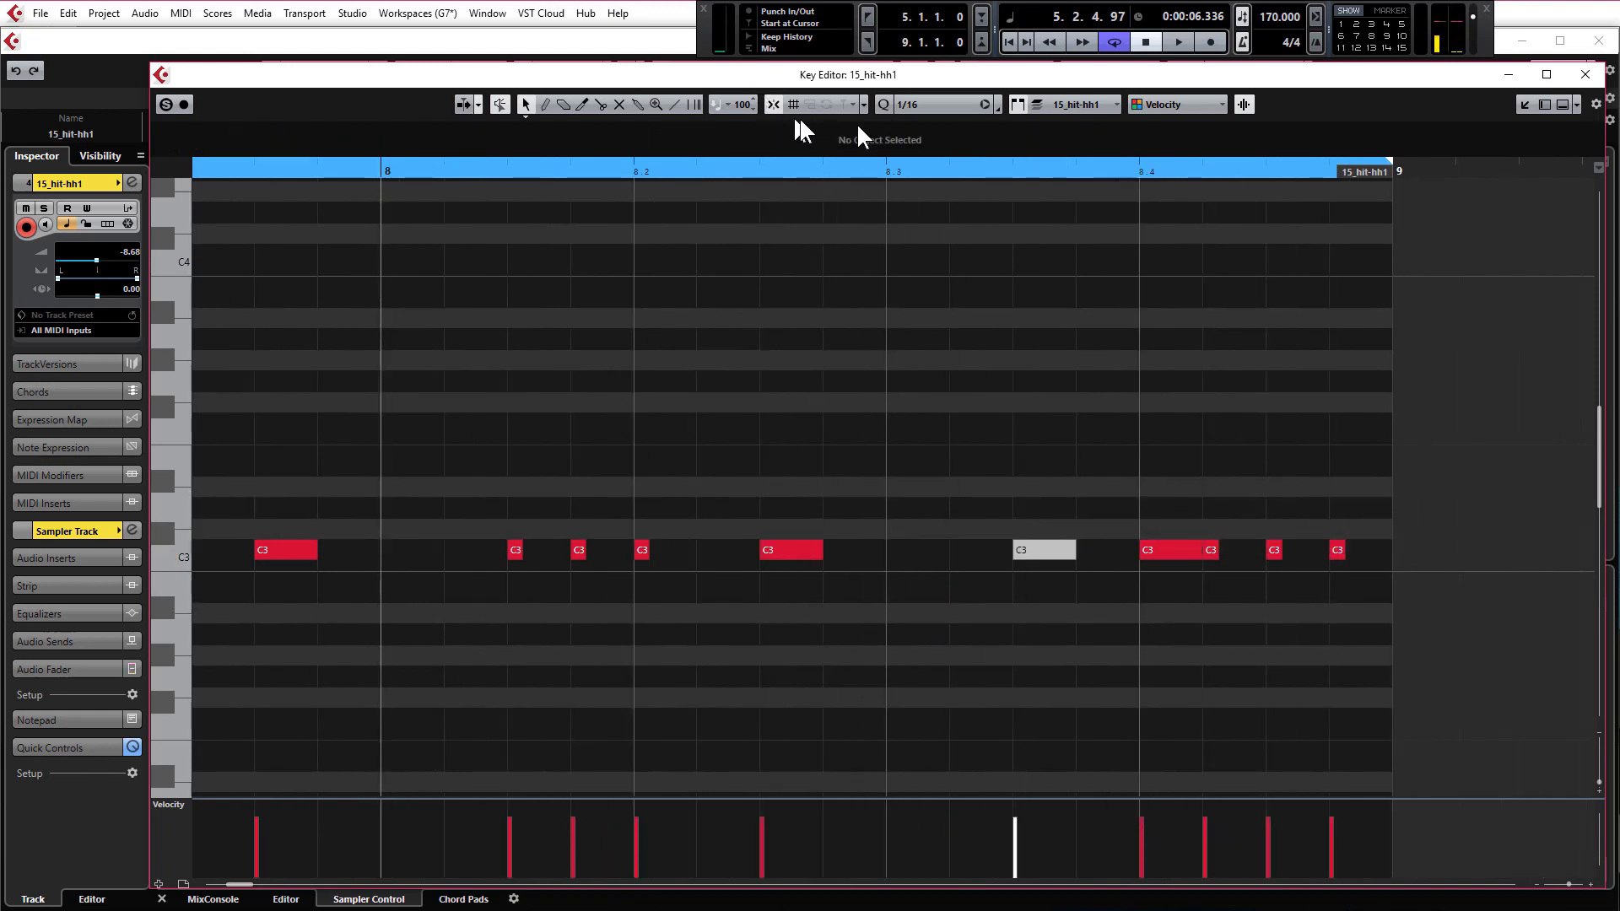
Step: Set the quantize value to 1/64, move the short hi-hat from 8.4.2 to 8.4.4.60, and play from 8.4
click(925, 105)
click(941, 240)
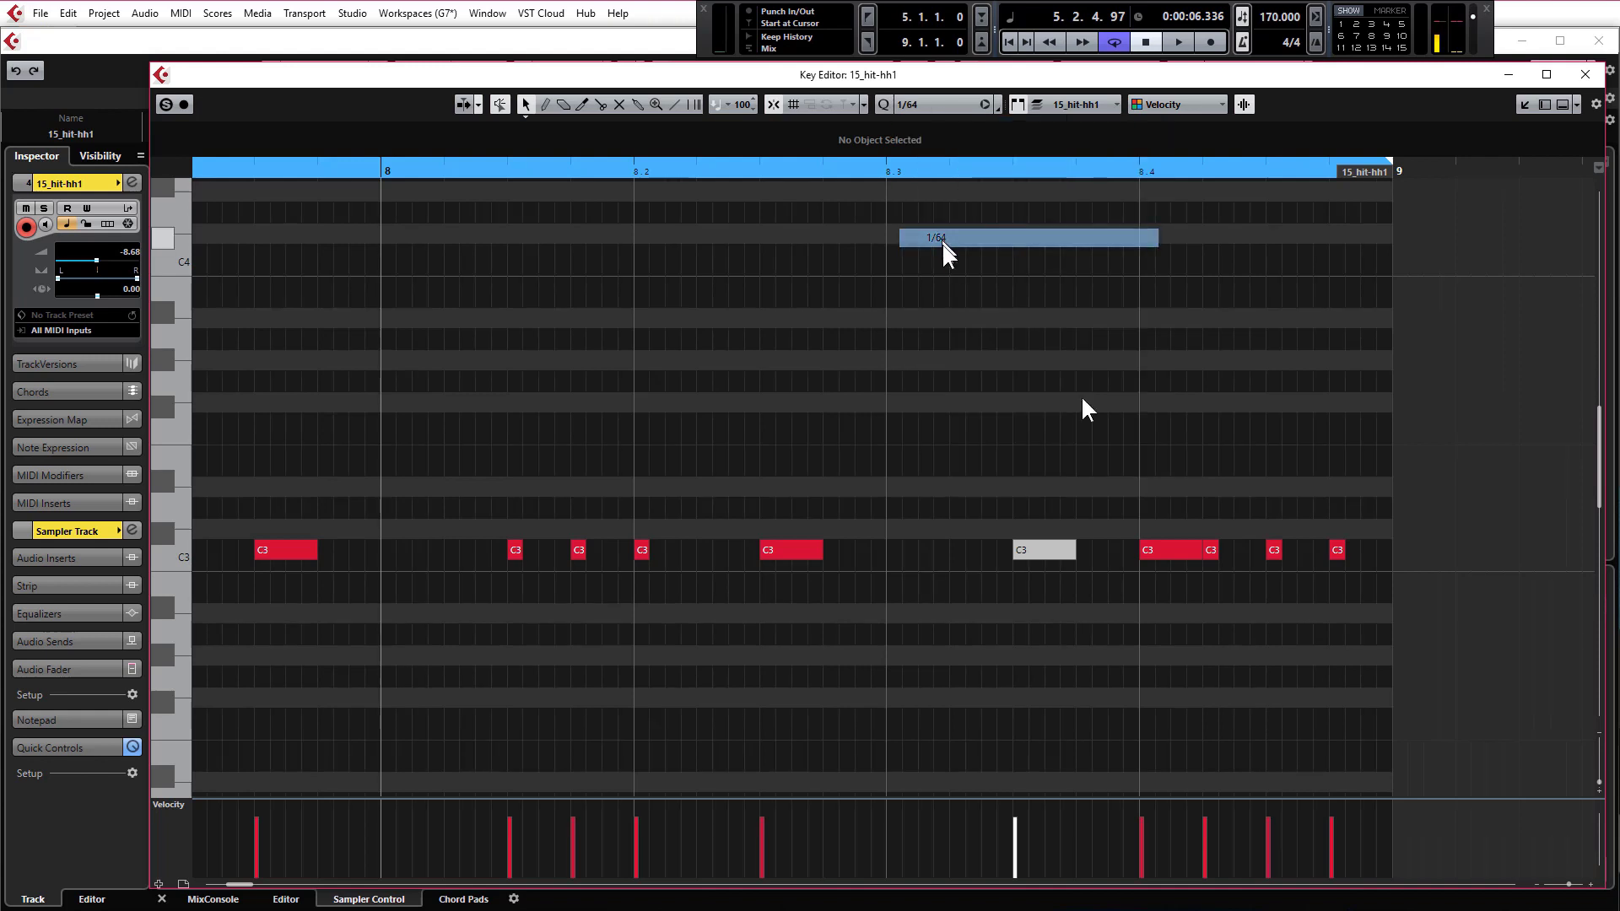
drag(1214, 552, 1367, 561)
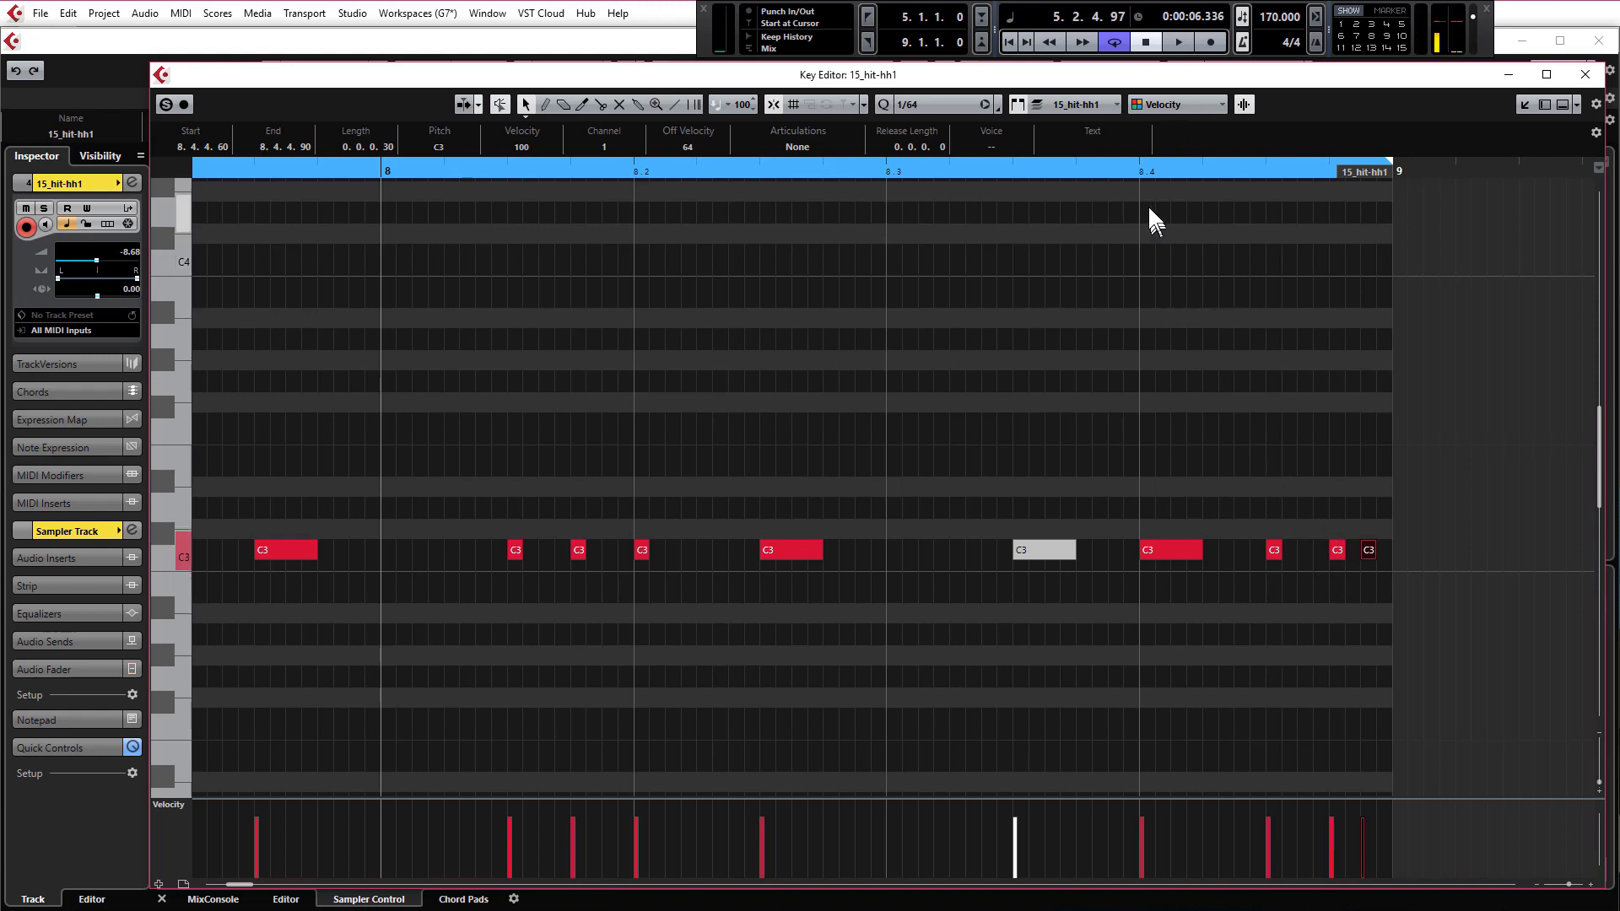
click(1137, 170)
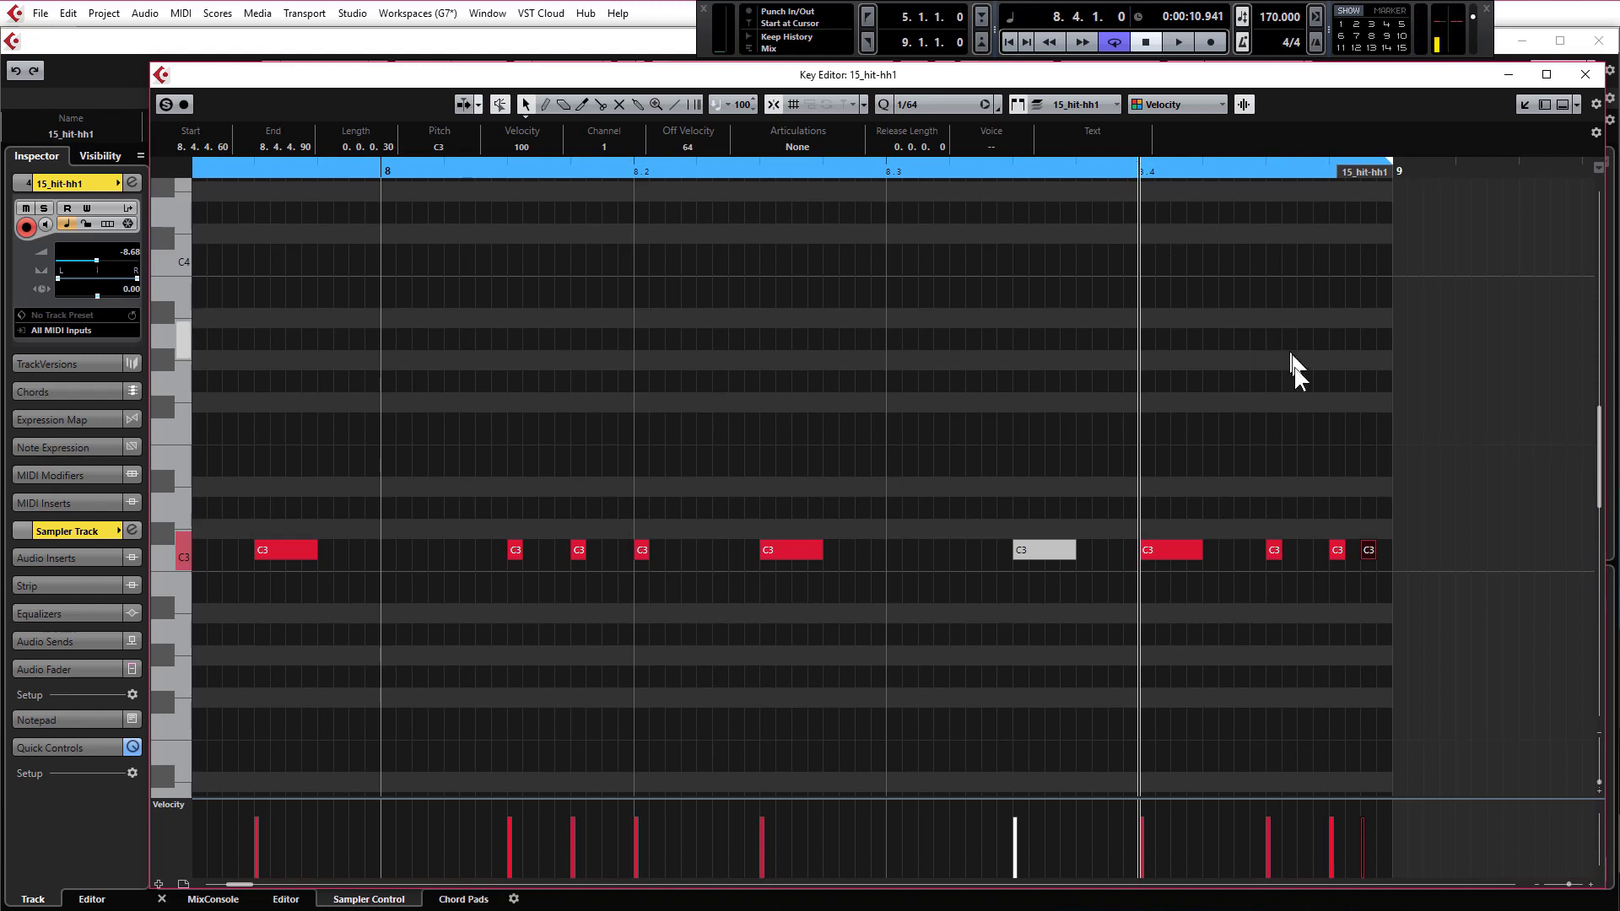
key(space)
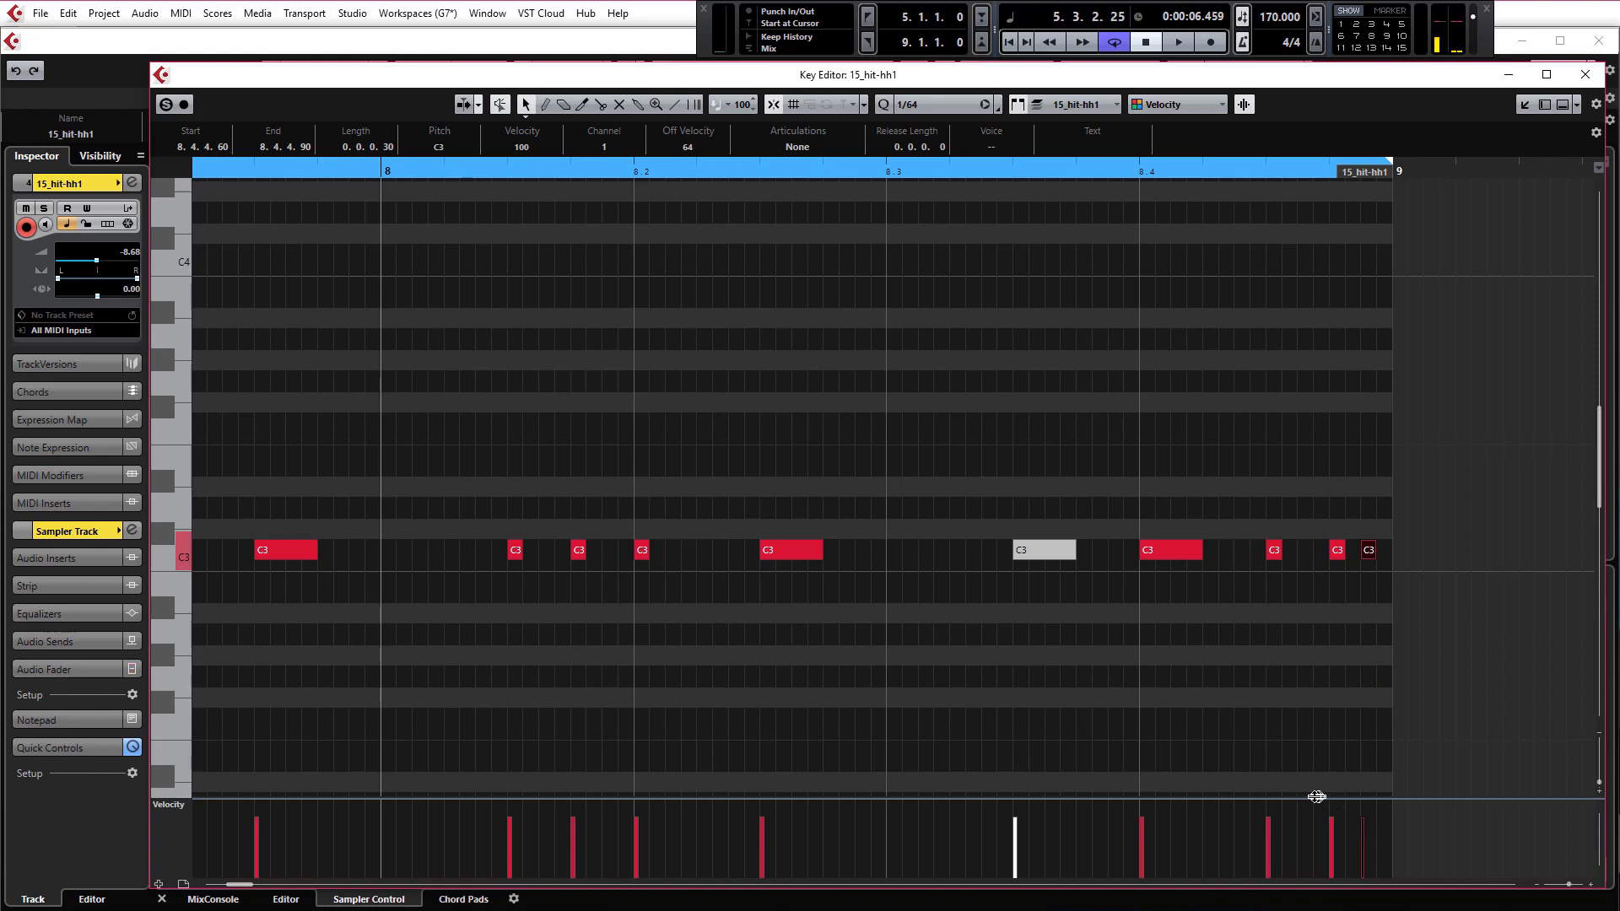
Step: Enlarge the velocity lane and shape rising velocities over the last three short hi-hats, ending at 105, keeping the 8.4.1 hit at the earlier notes' level
drag(1313, 791, 1308, 639)
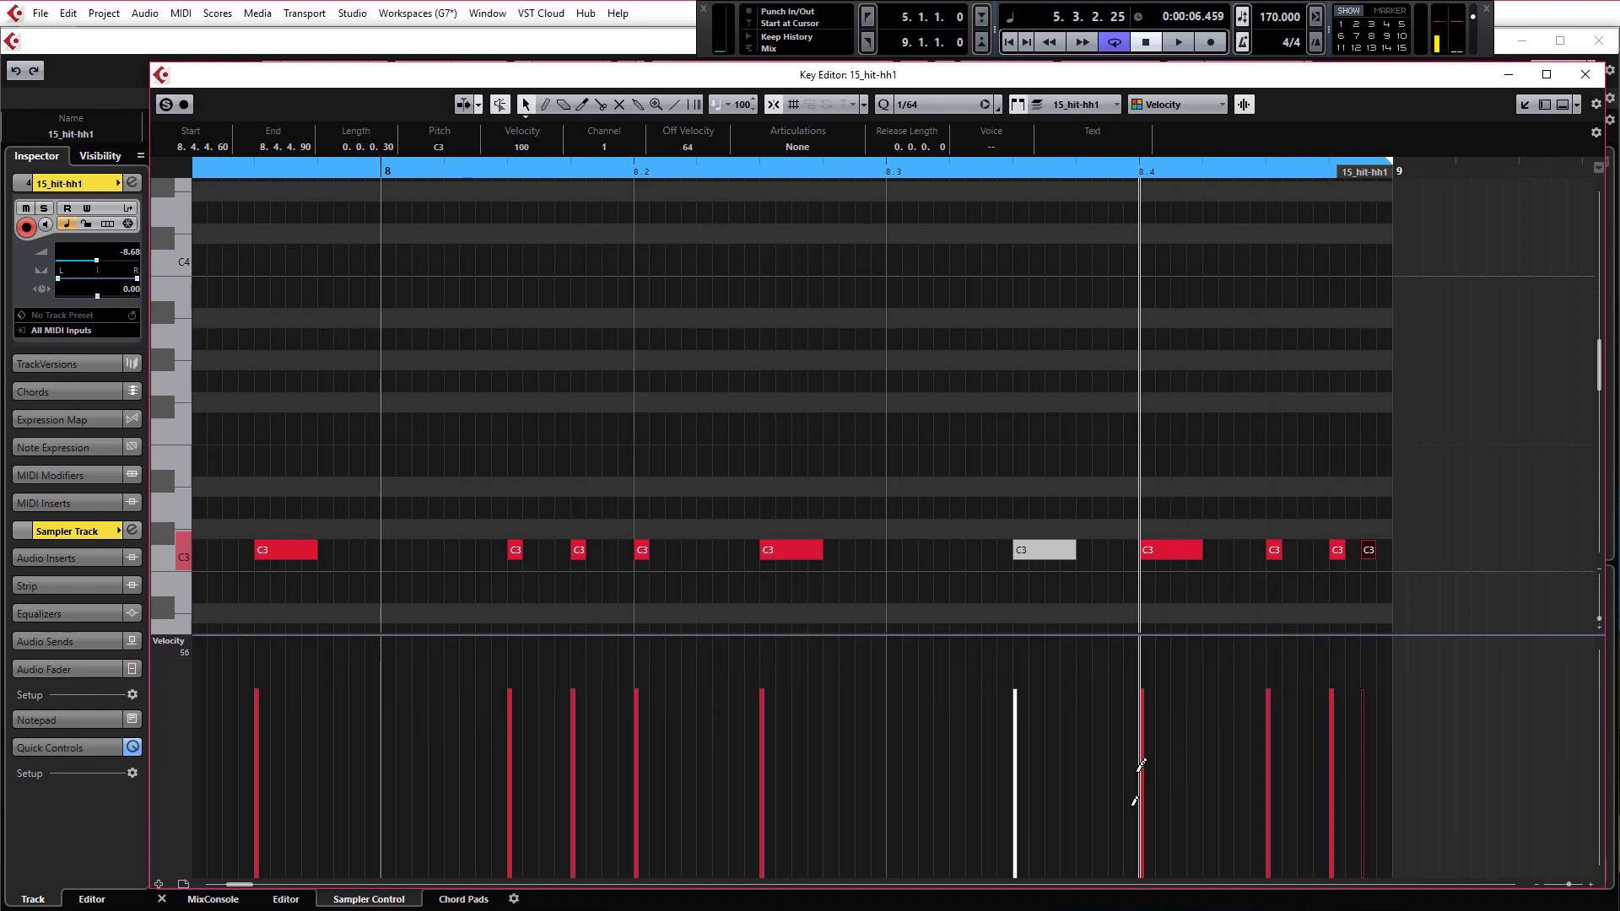
drag(1125, 817, 1374, 708)
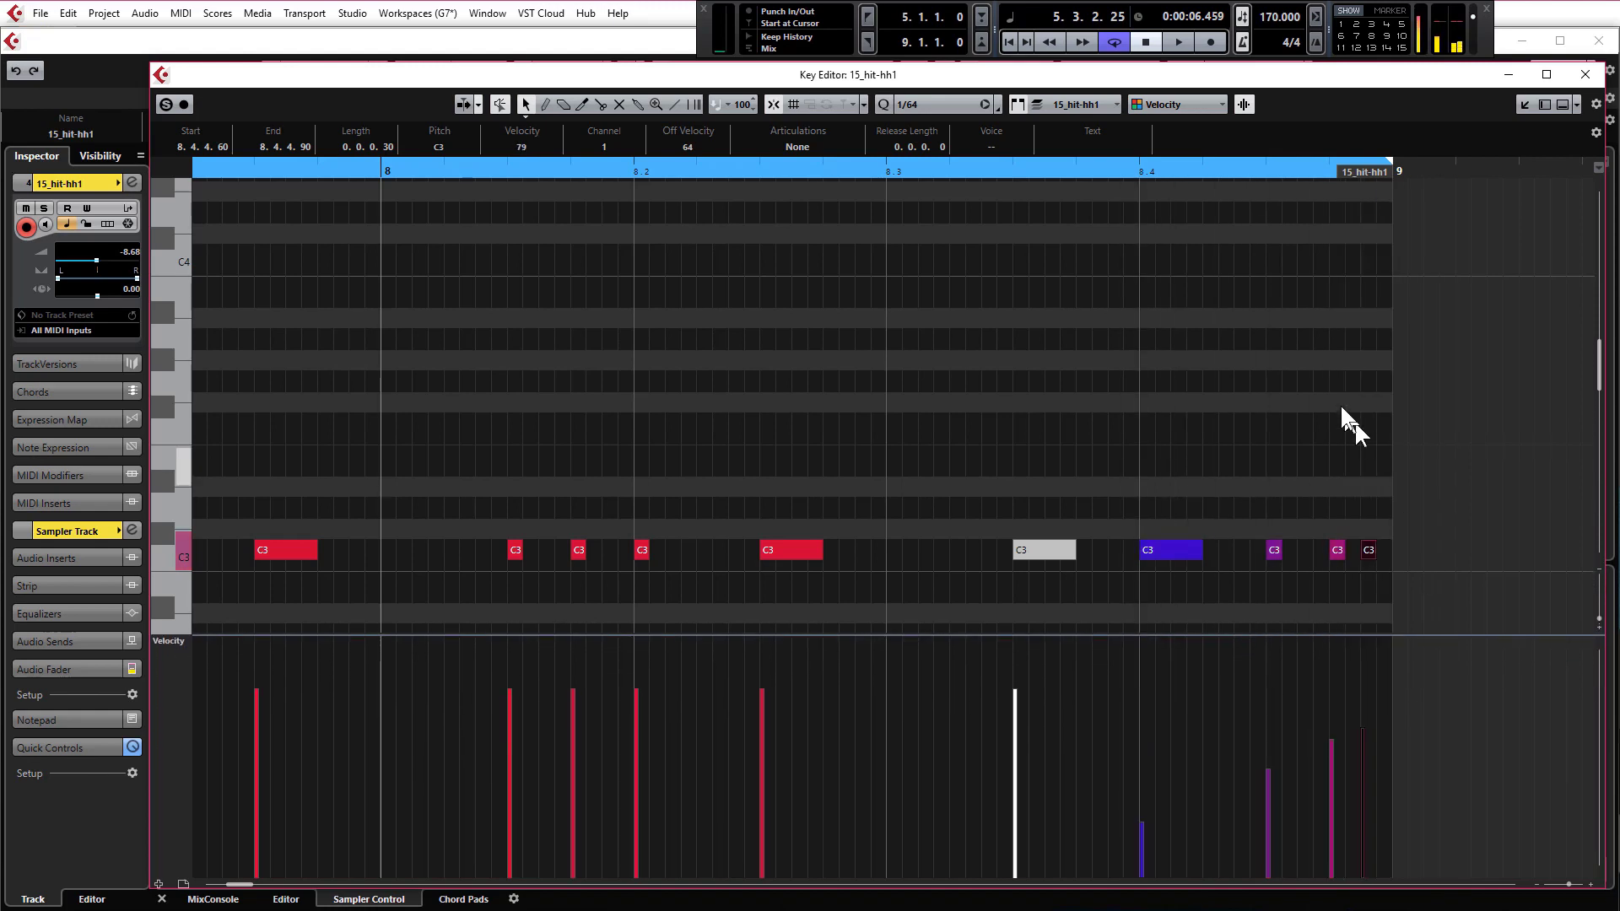
drag(1139, 795, 1363, 680)
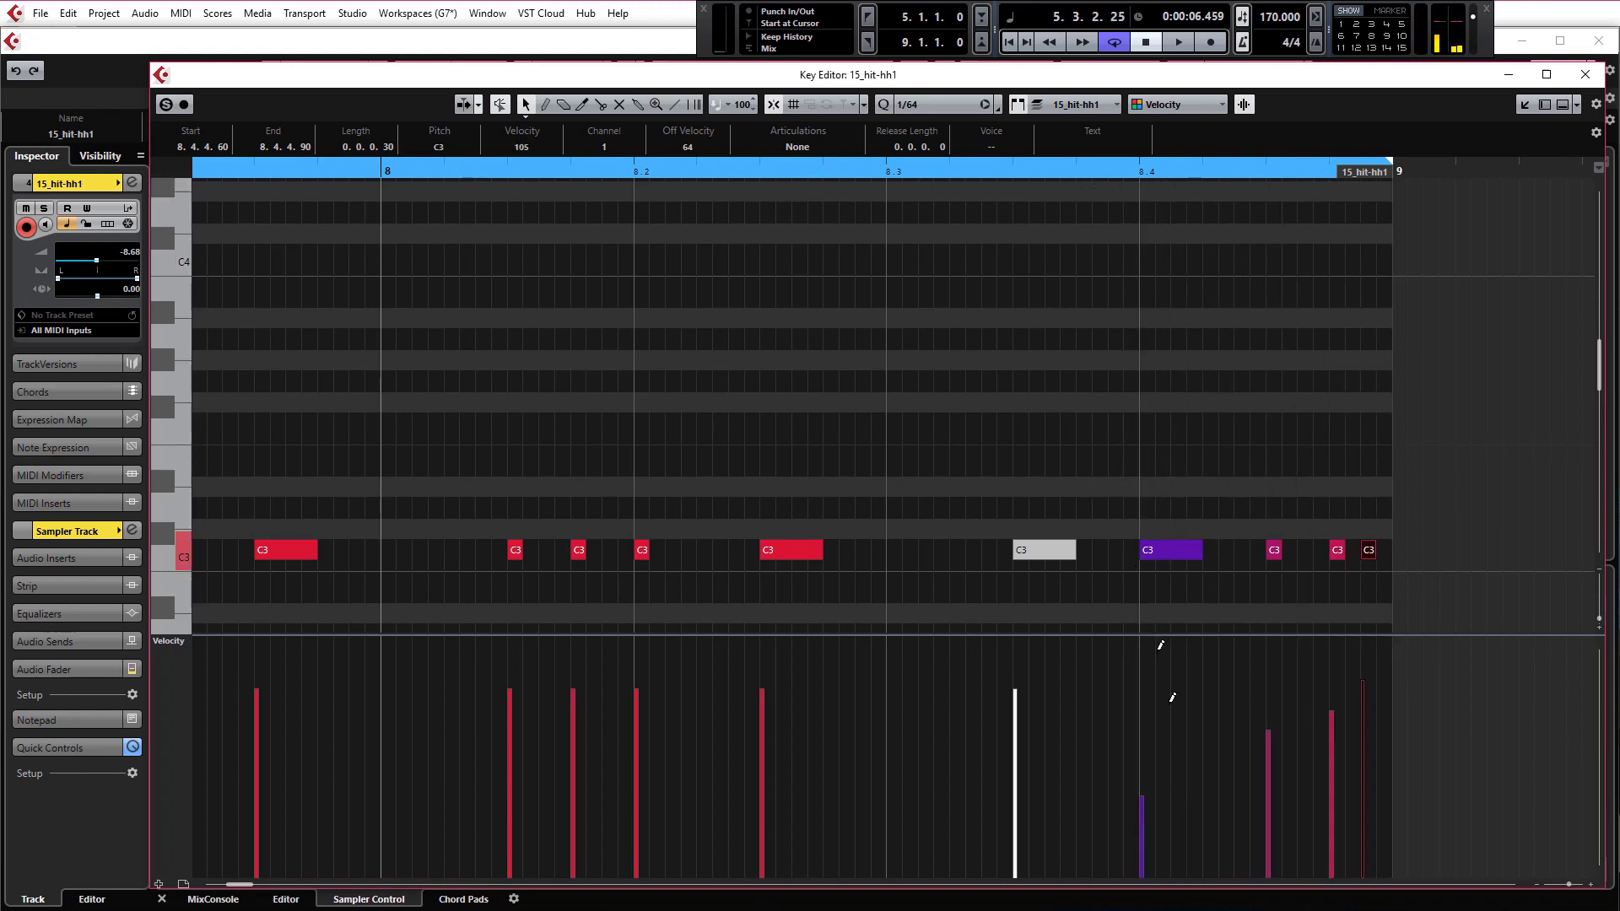
click(1142, 687)
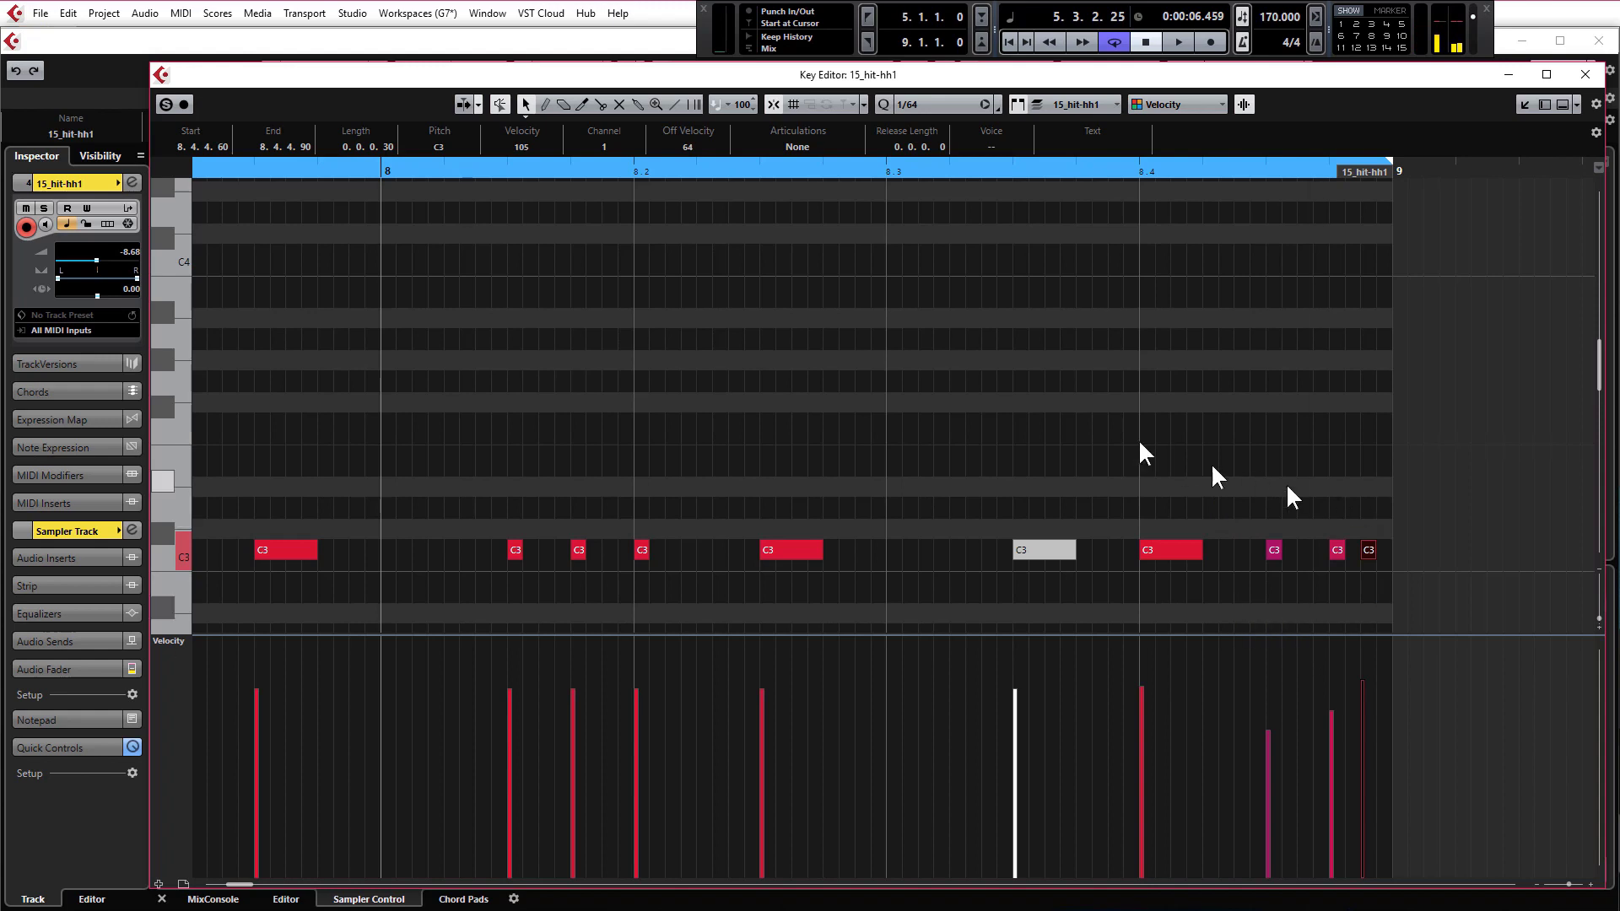
Step: Play the part from 8.3 and lower the velocity of the short hi-hat at 8.4.3 during playback
click(889, 168)
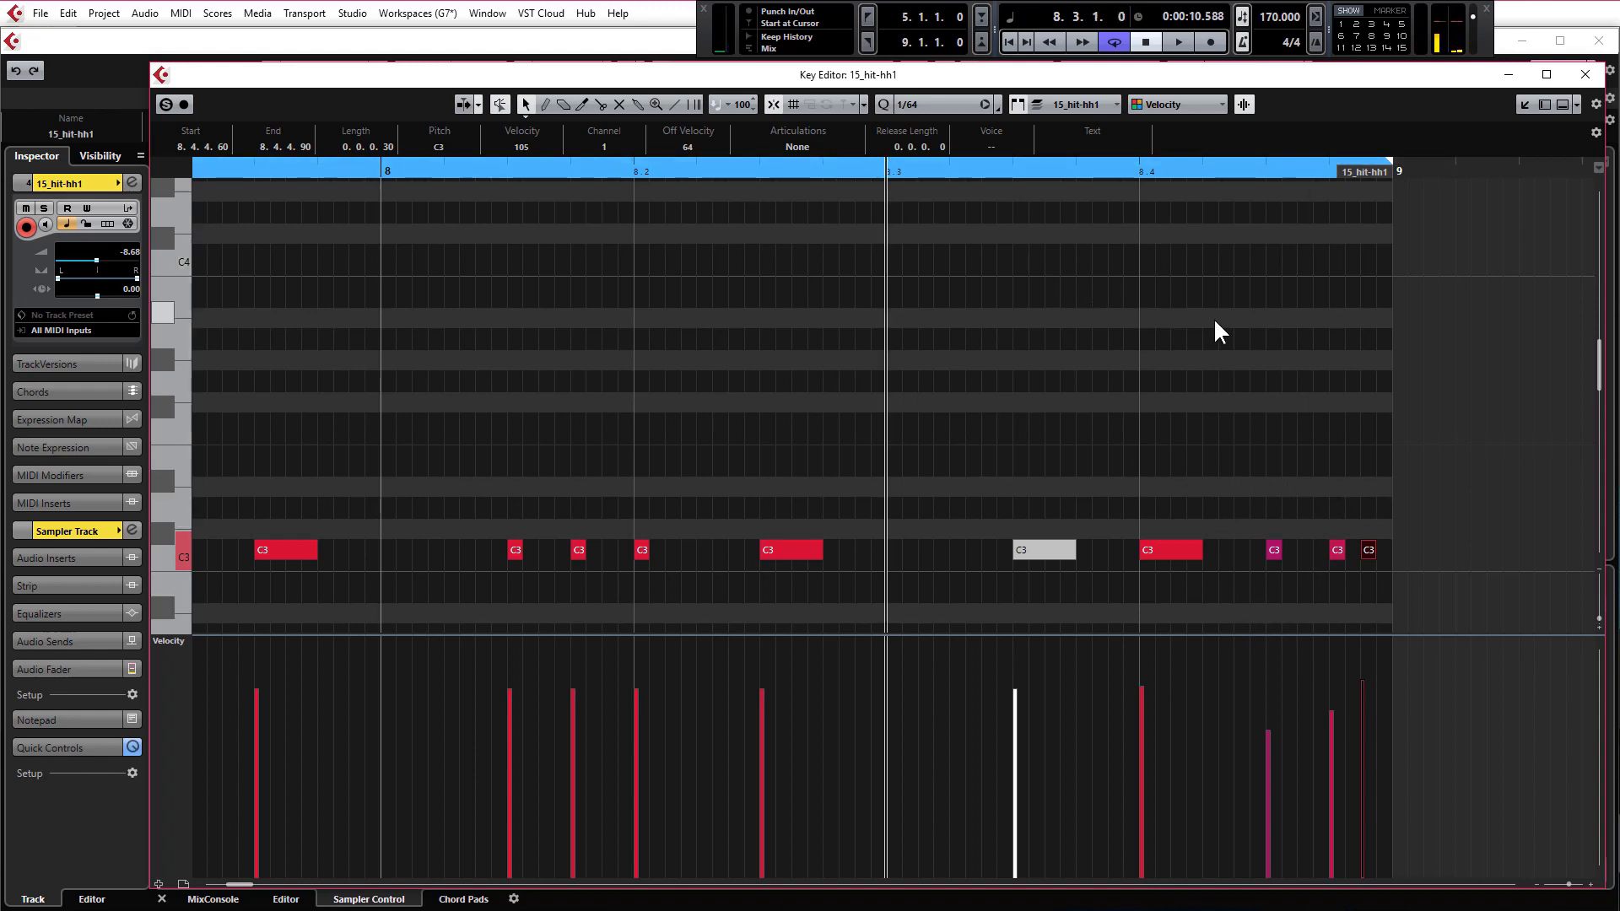
key(space)
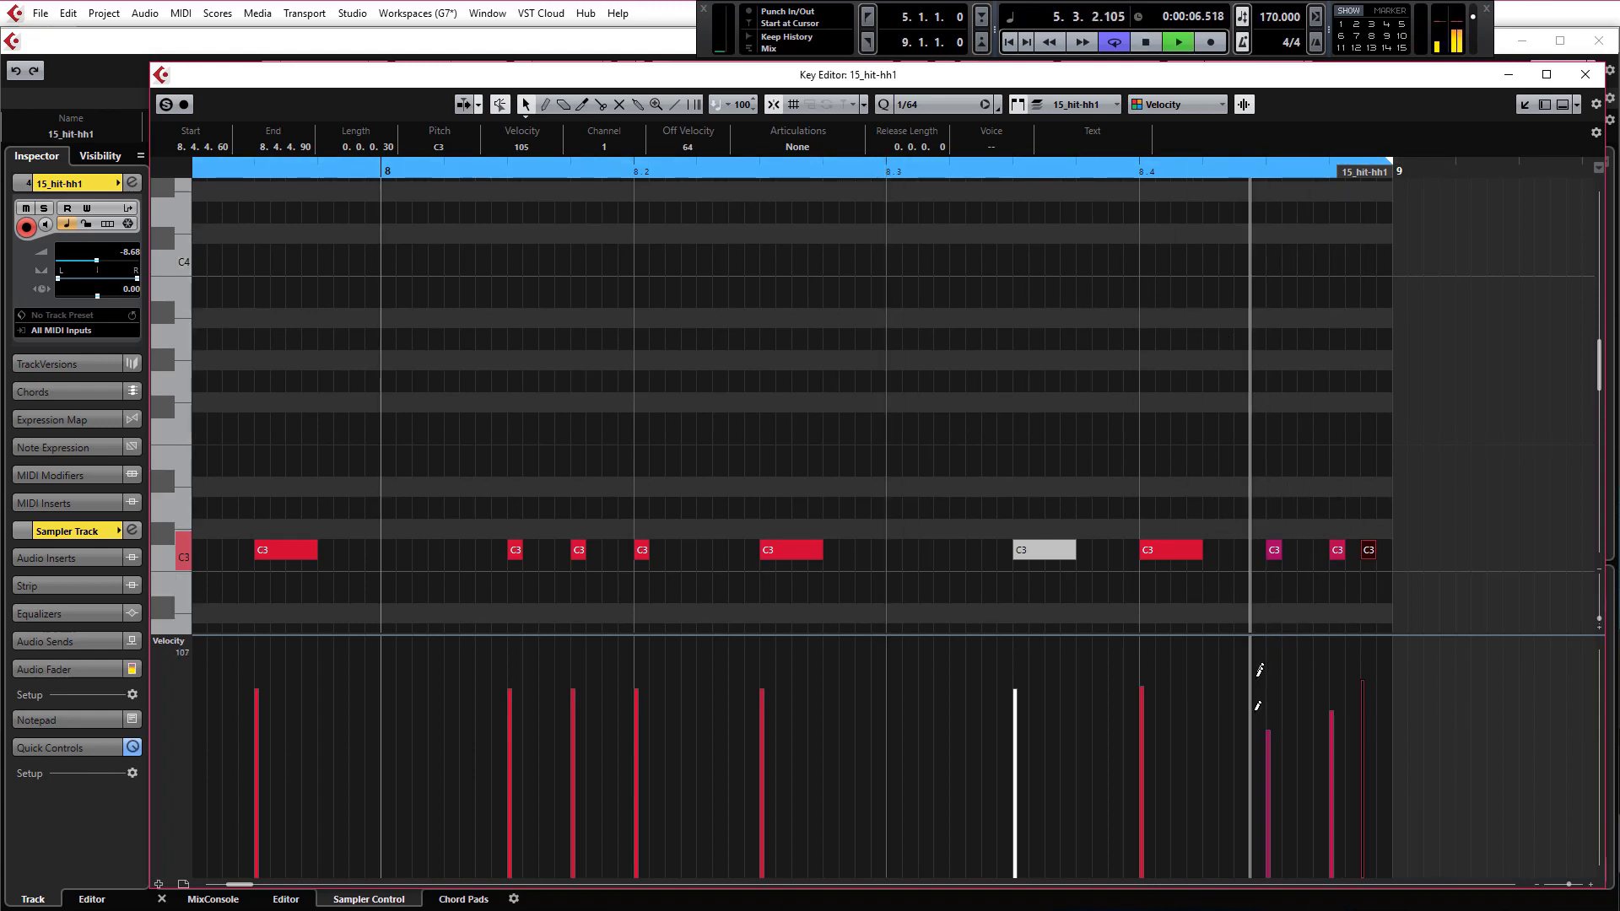
click(1266, 763)
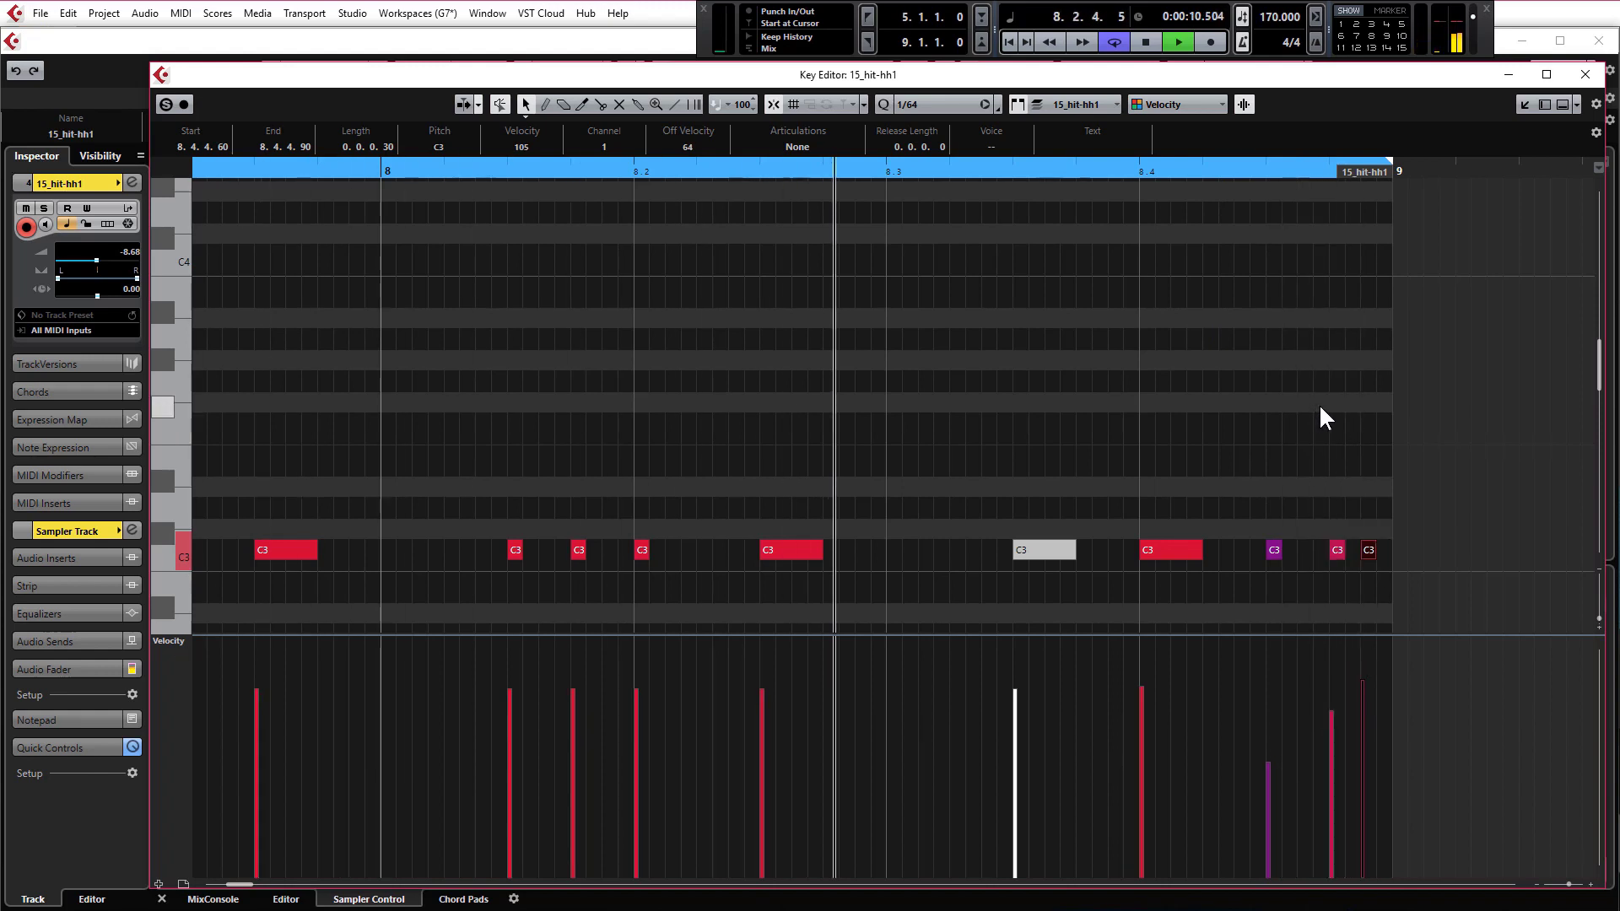
scroll(1334, 457, down, 3)
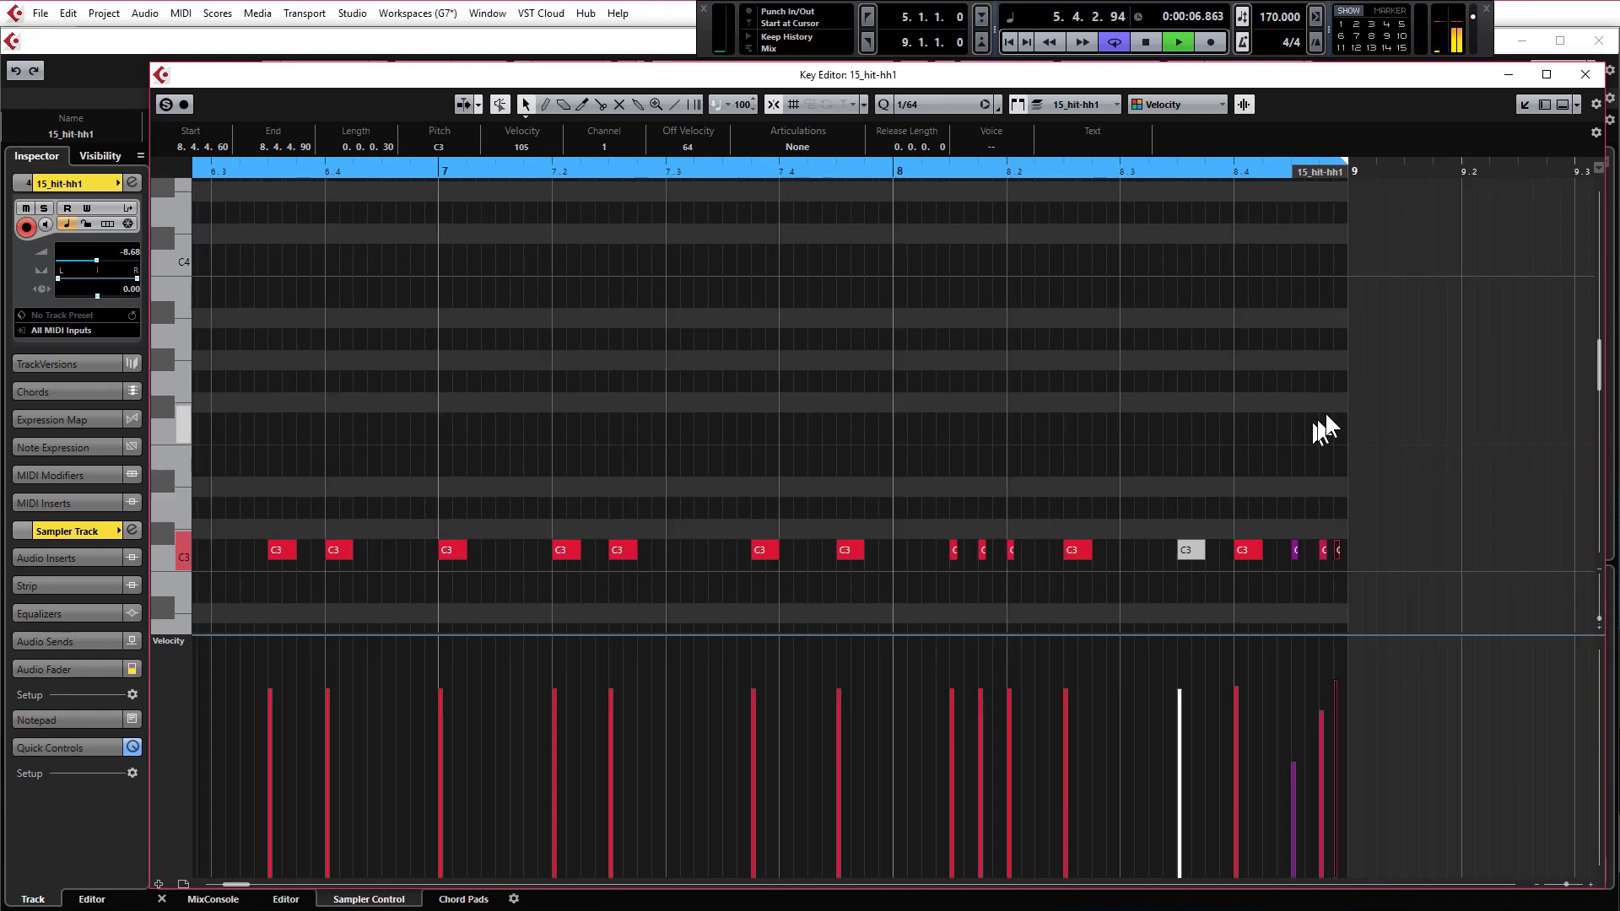
scroll(1329, 406, down, 1)
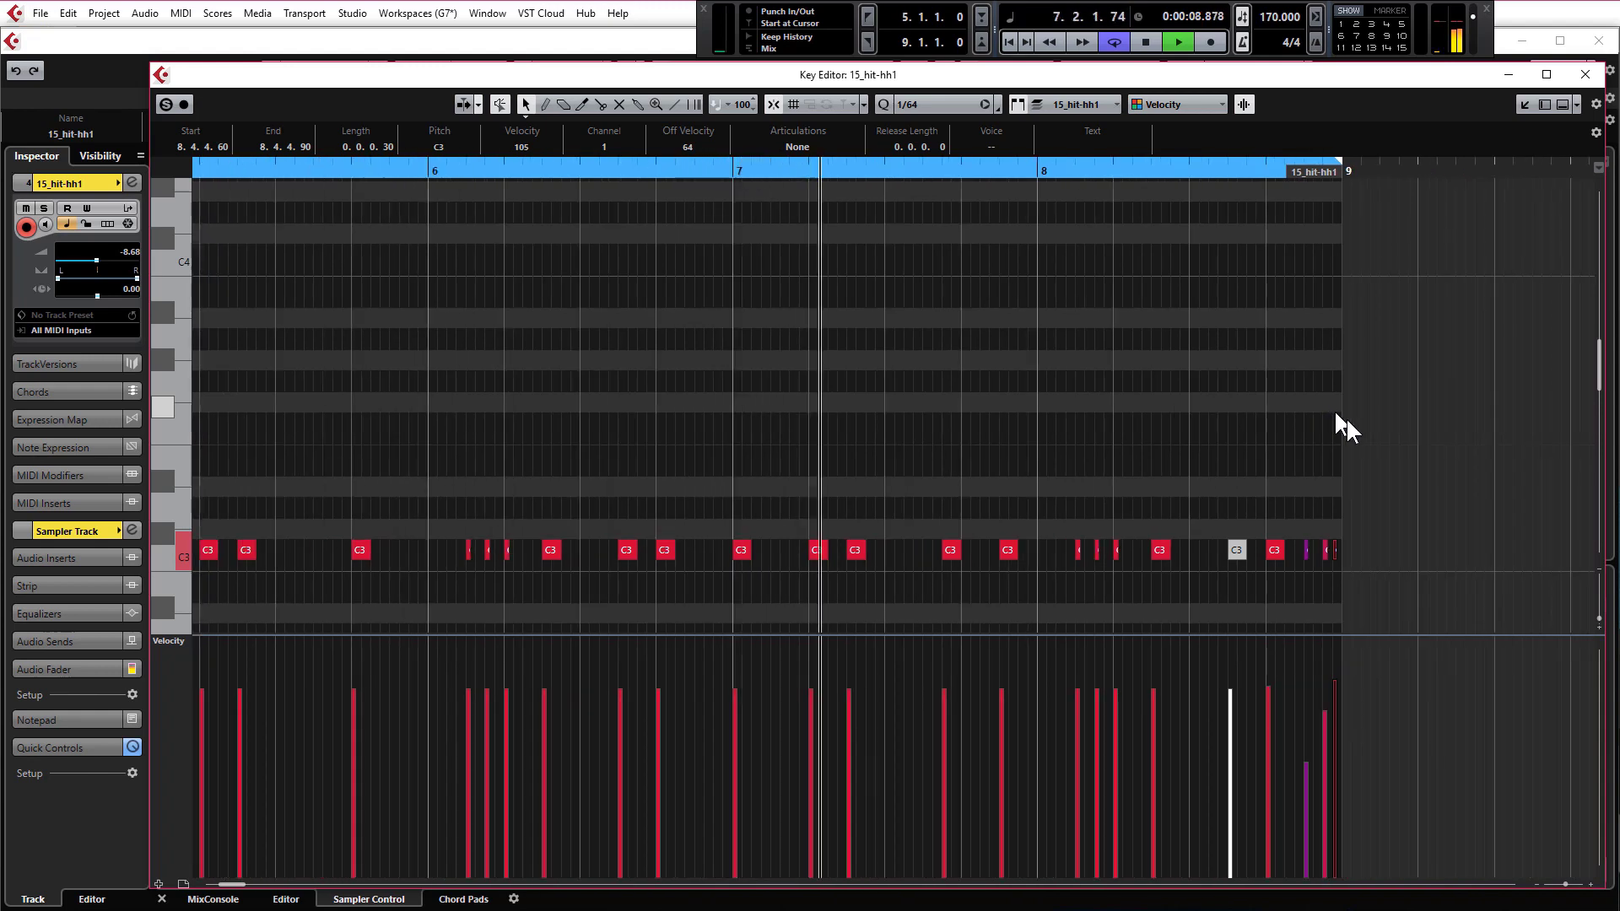
scroll(1429, 376, down, 1)
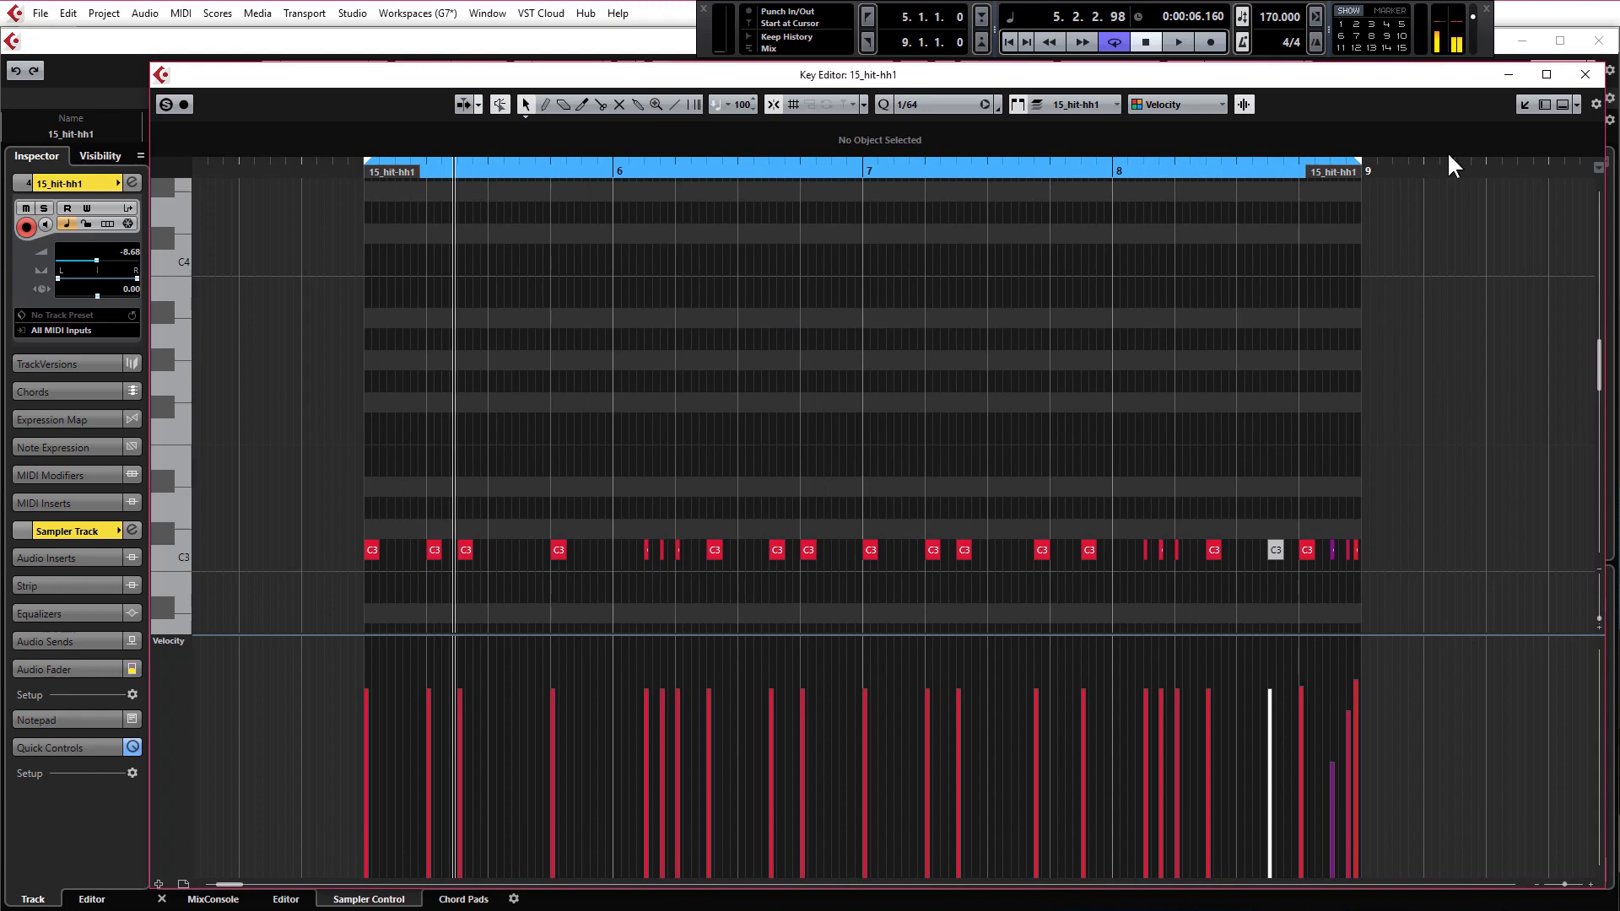
Step: Close the Key Editor, show the media browser beside the project, and play the full pattern from just before bar 5
click(1583, 77)
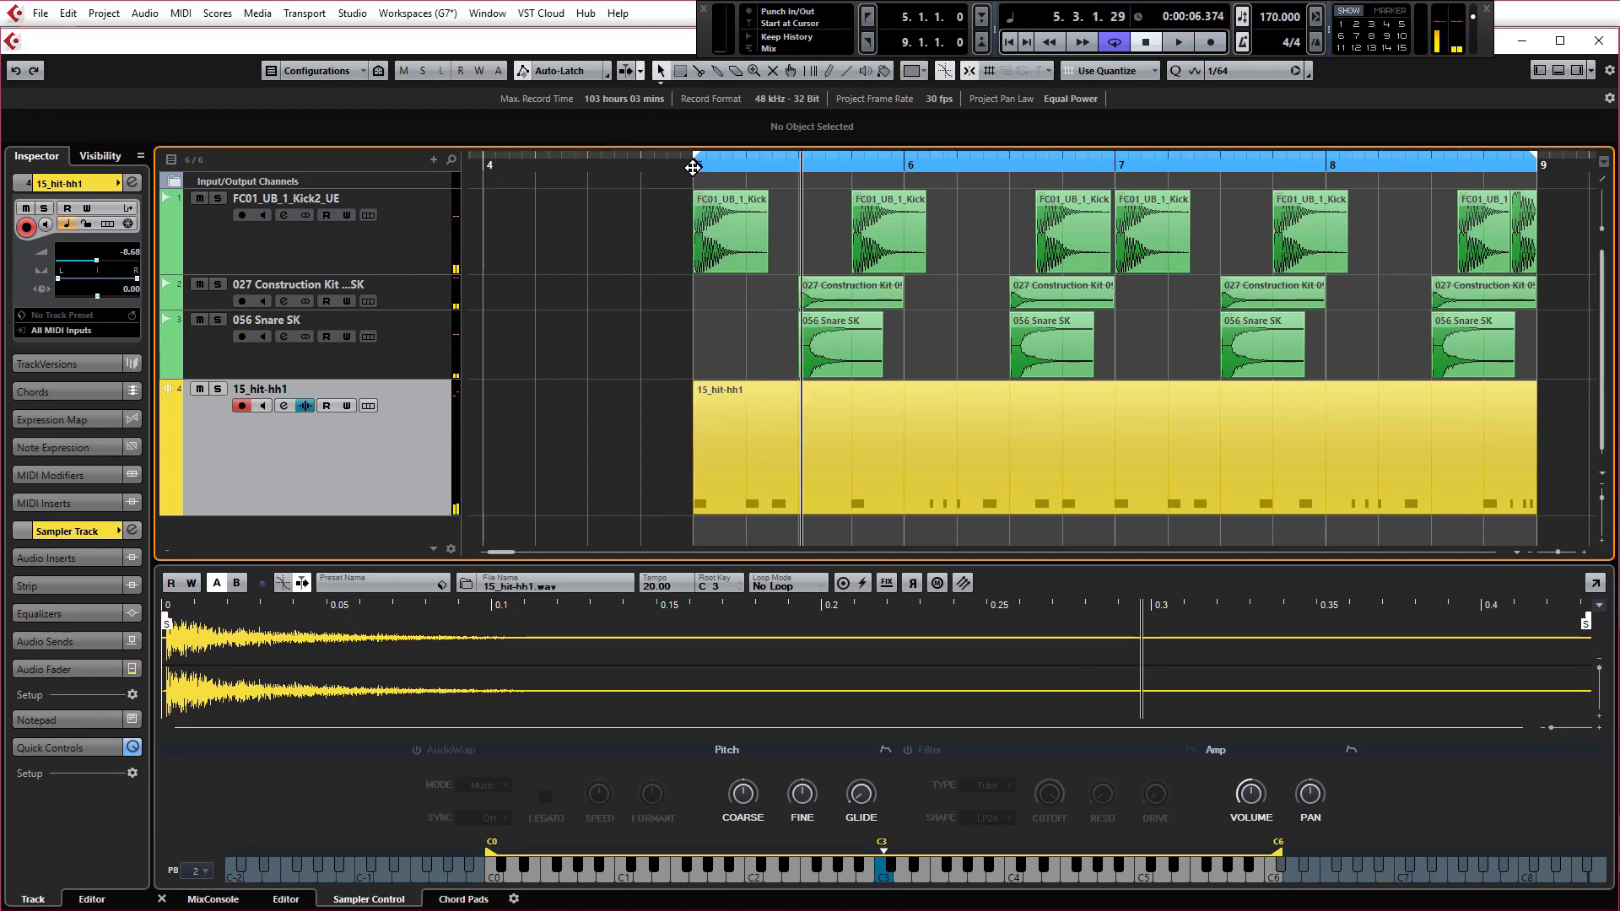
click(690, 167)
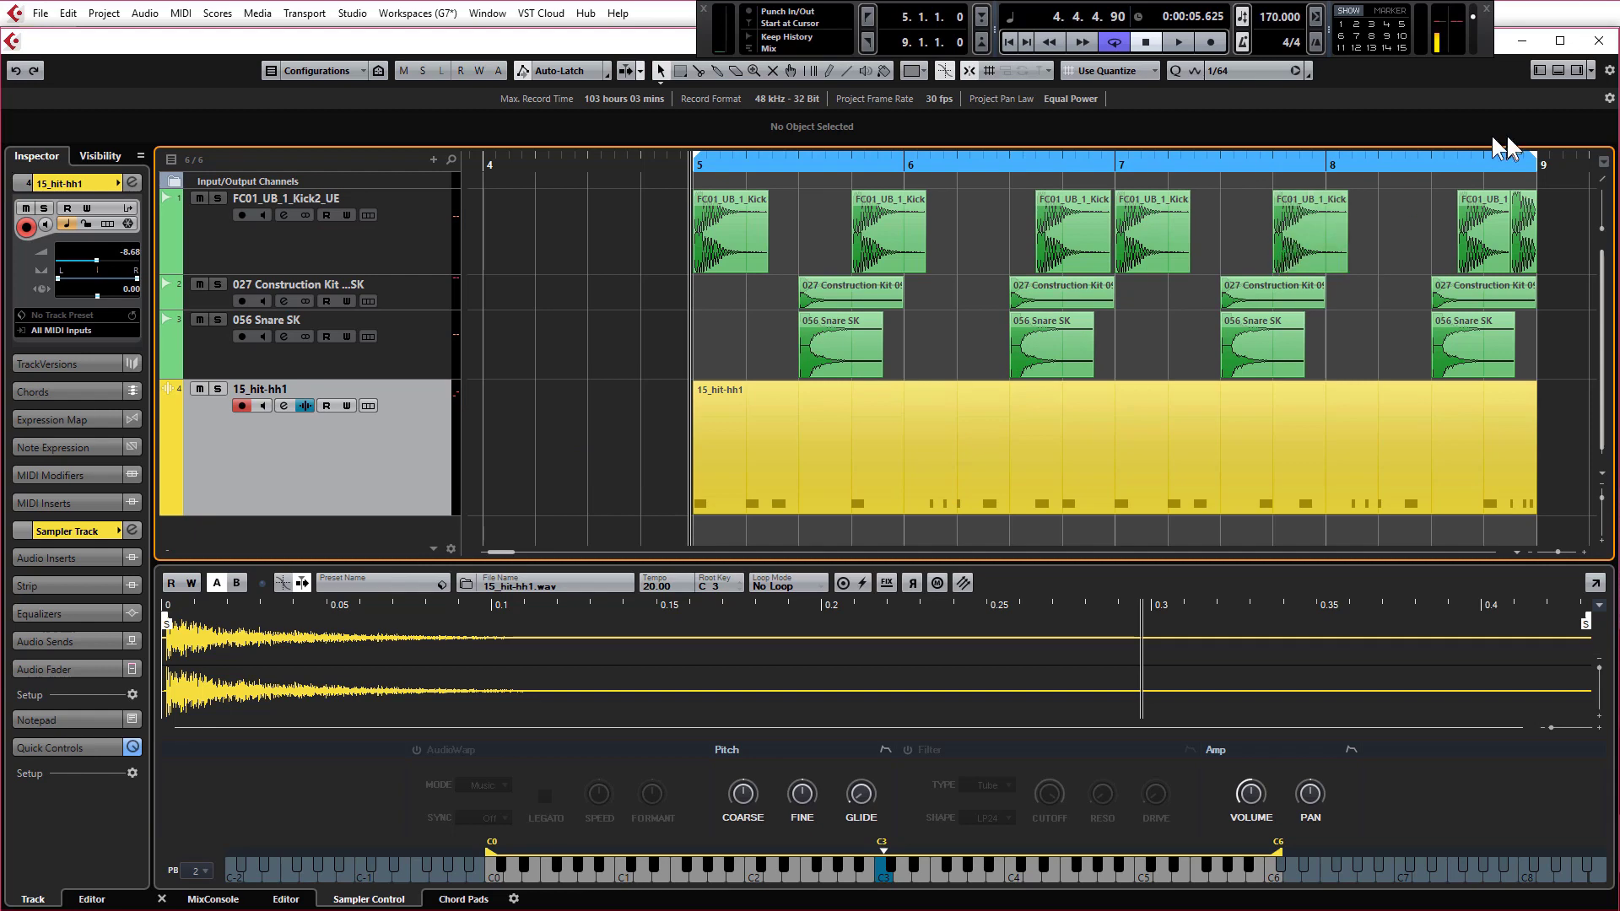
click(1578, 68)
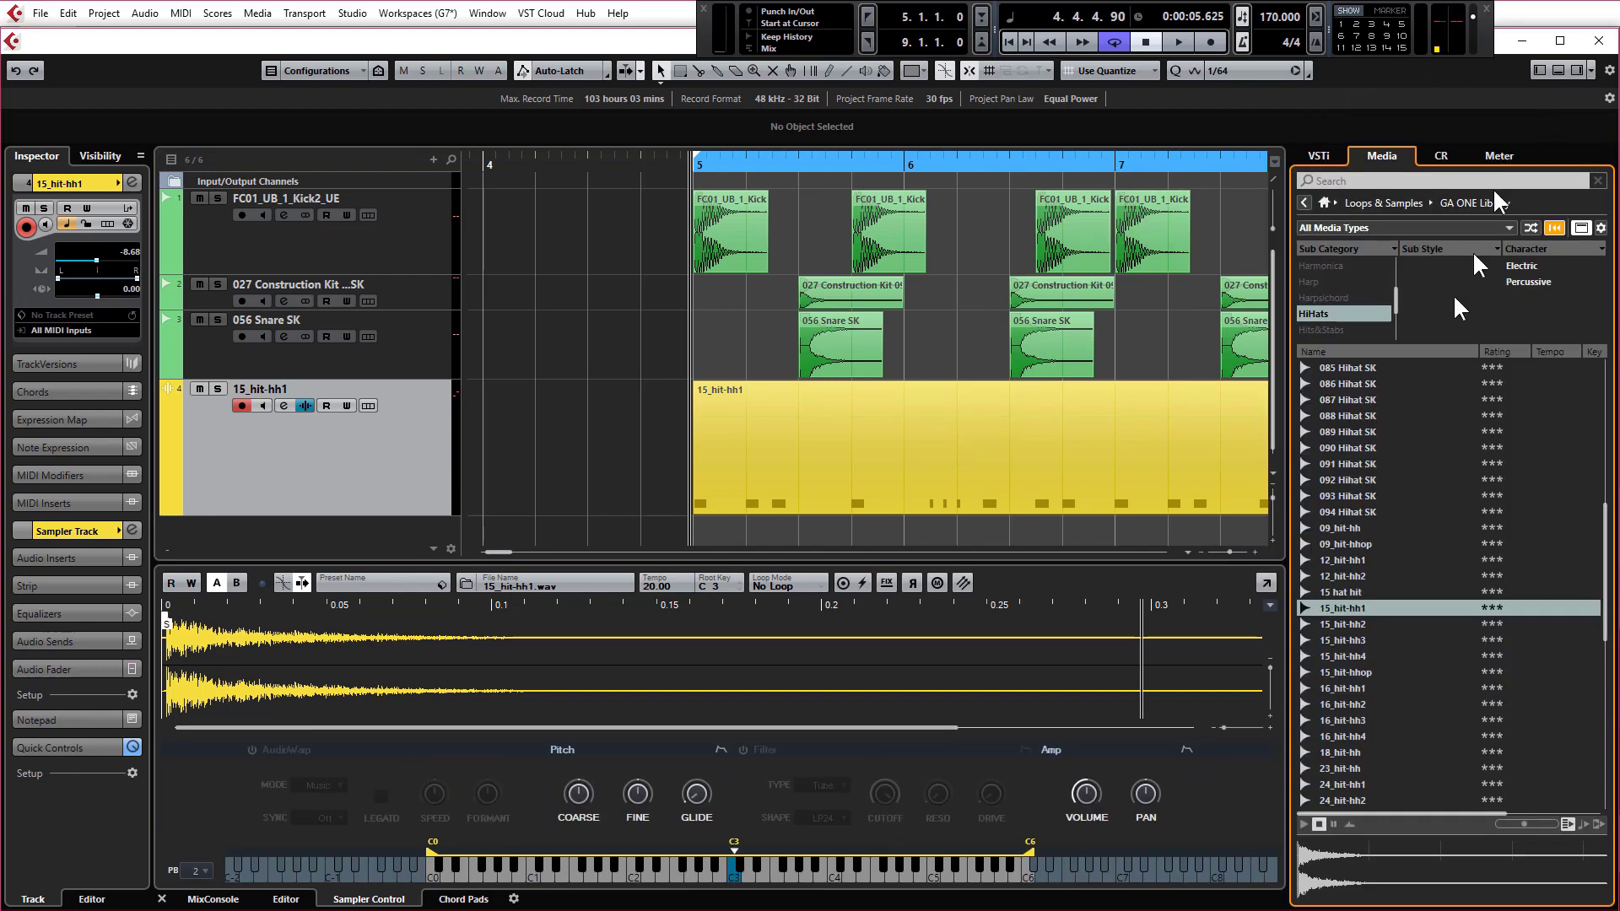
key(space)
Step: Audition 15 hat hit, 15_hit-hh2, 15_hit-hh3, 15_hit-hh4 and 093 Hihat SK in the sampler track while the pattern plays
click(1351, 594)
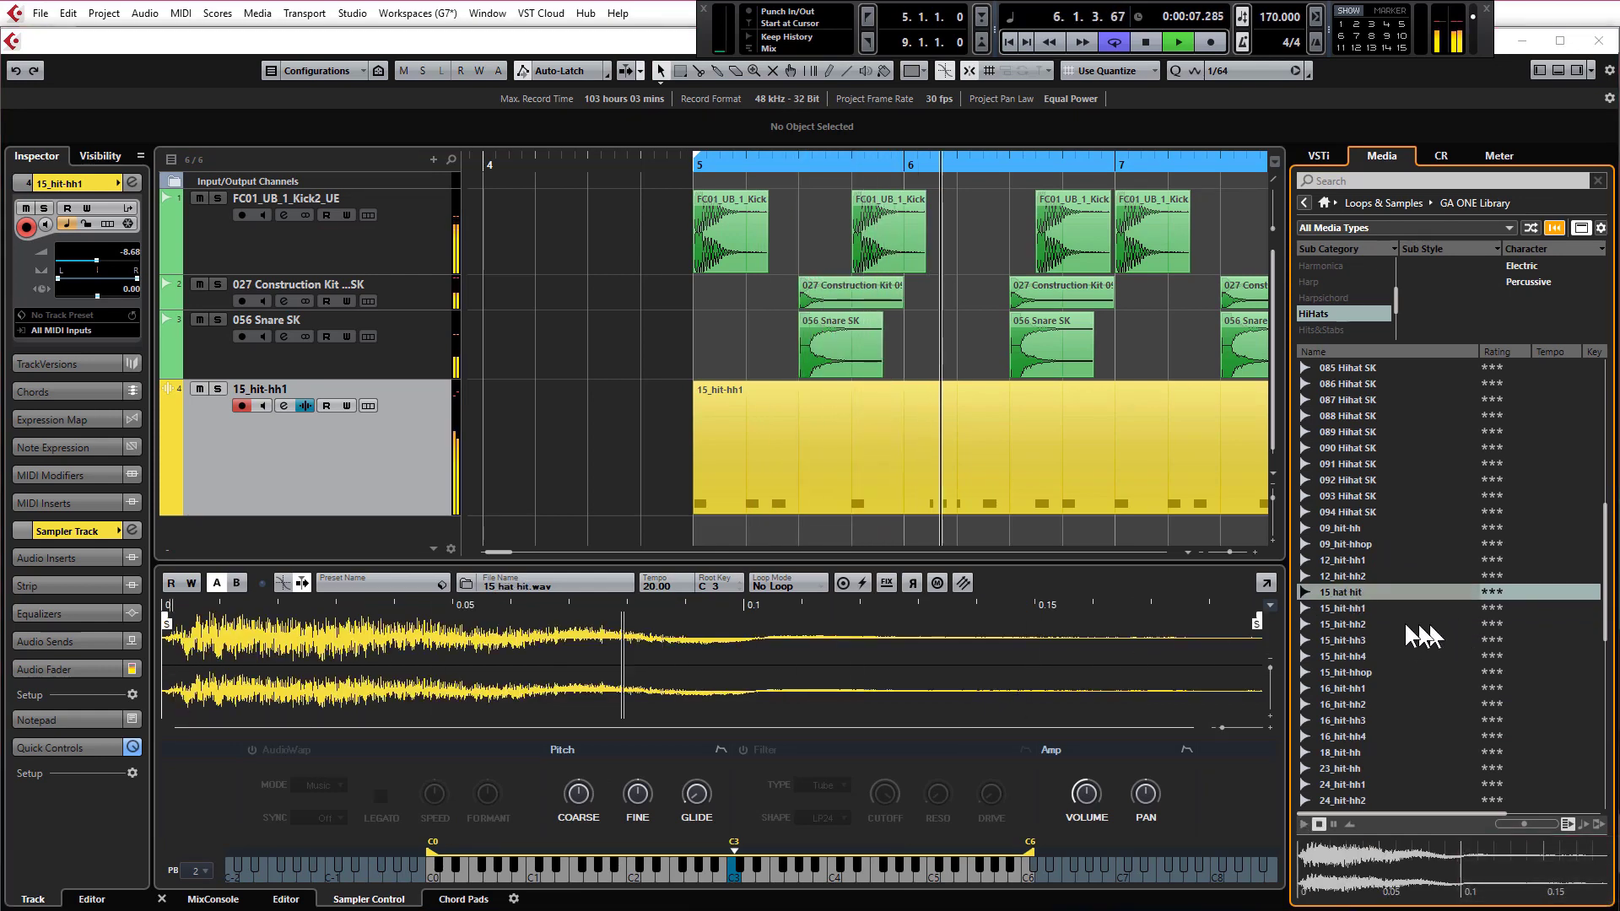
click(1354, 625)
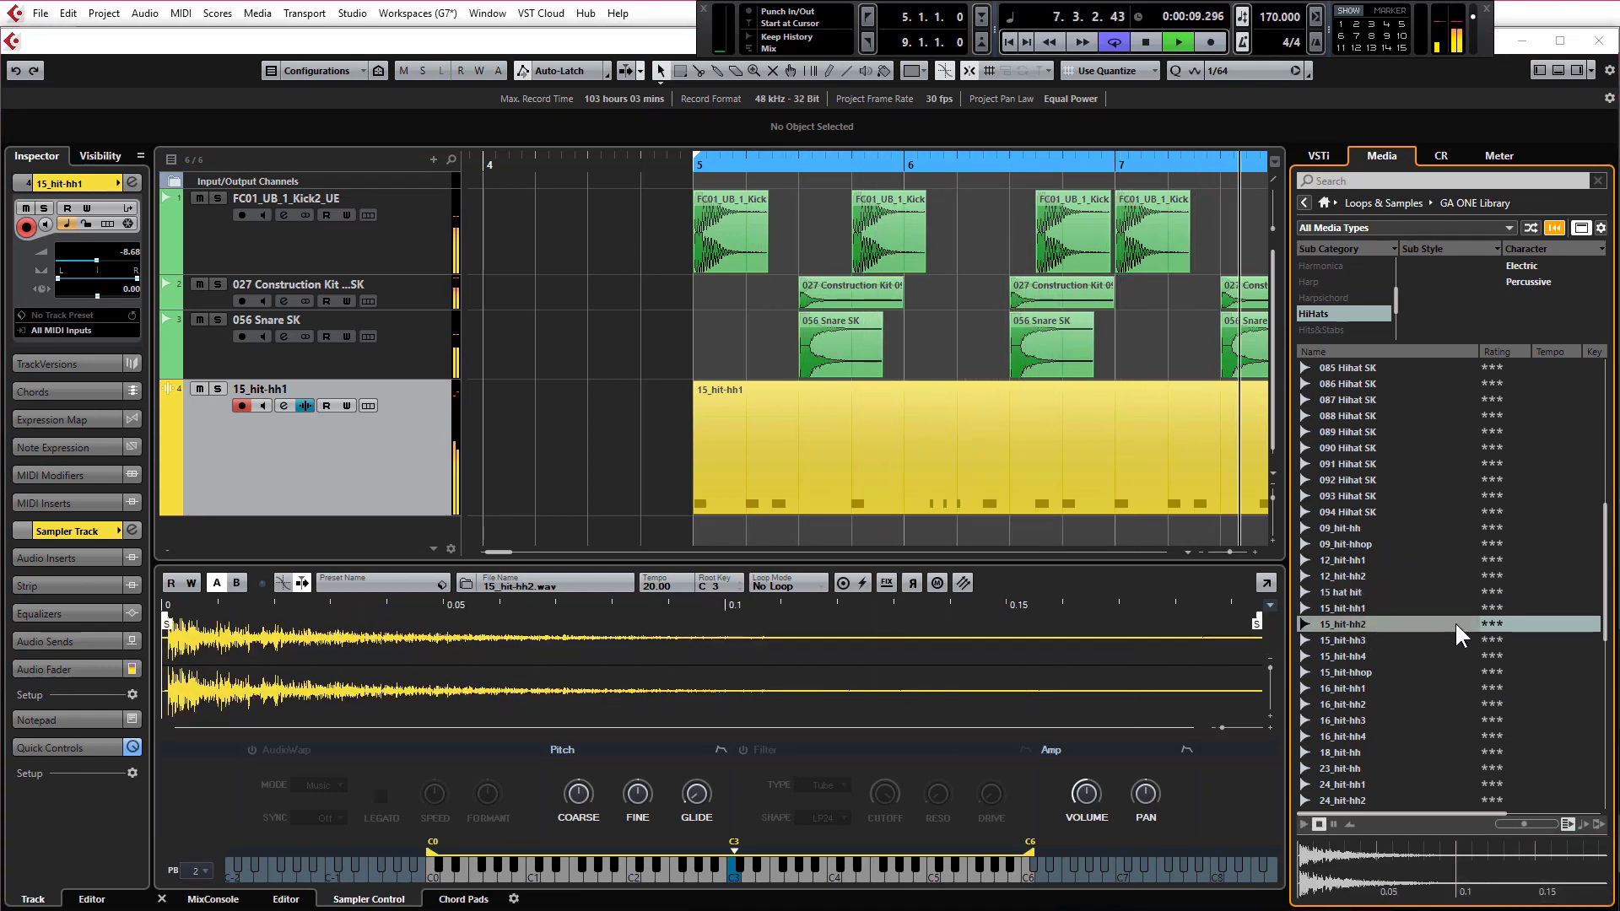
click(1352, 641)
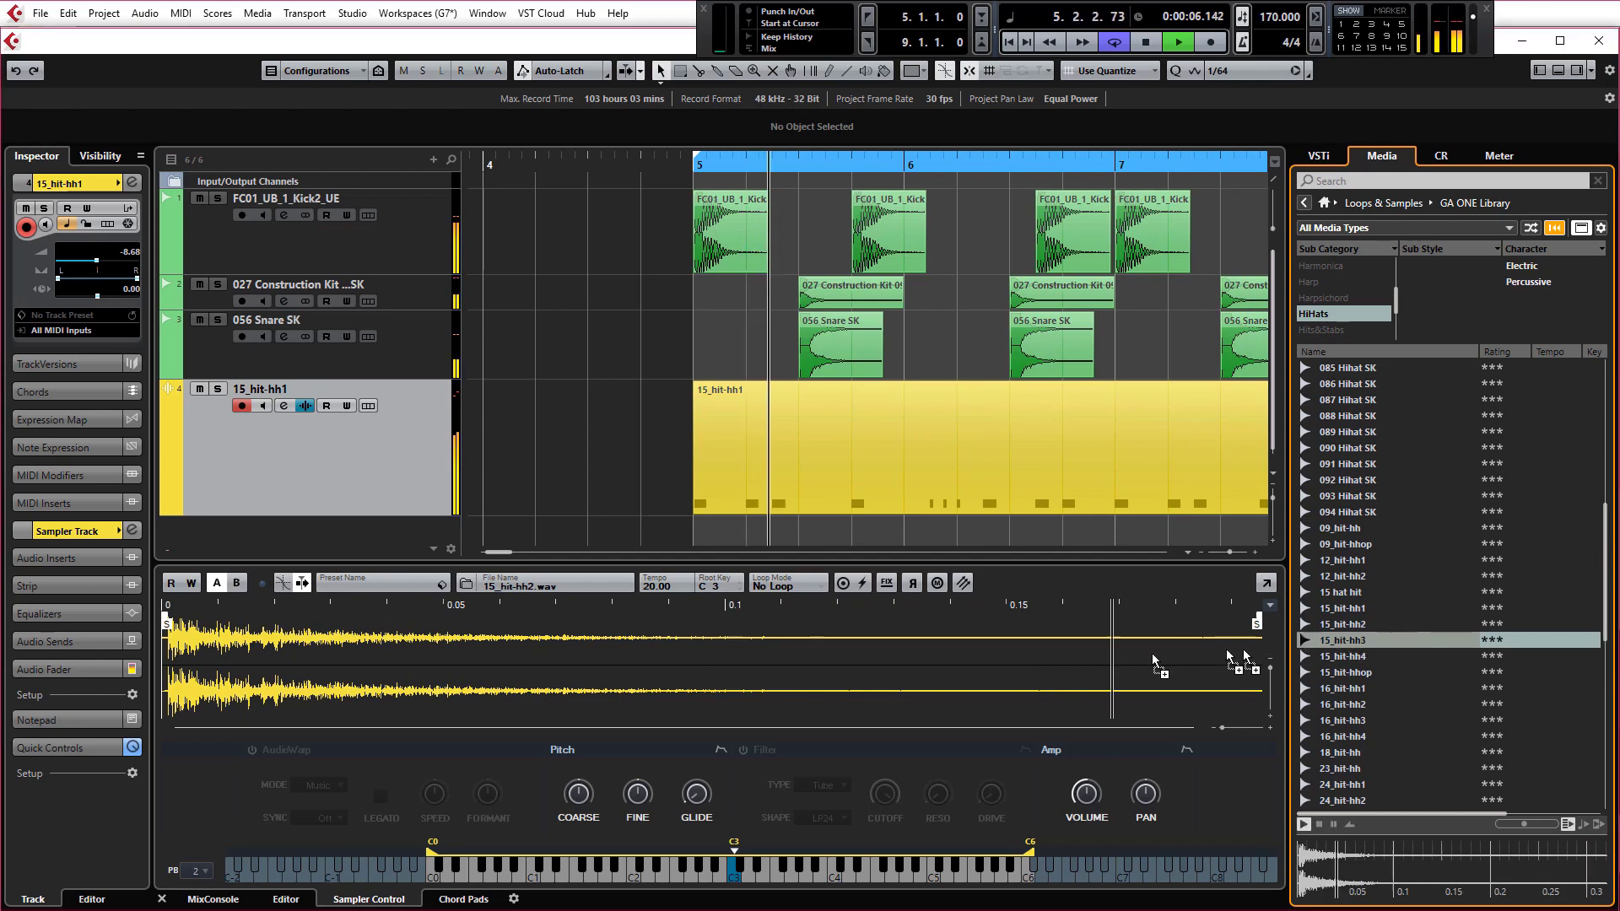
click(1341, 656)
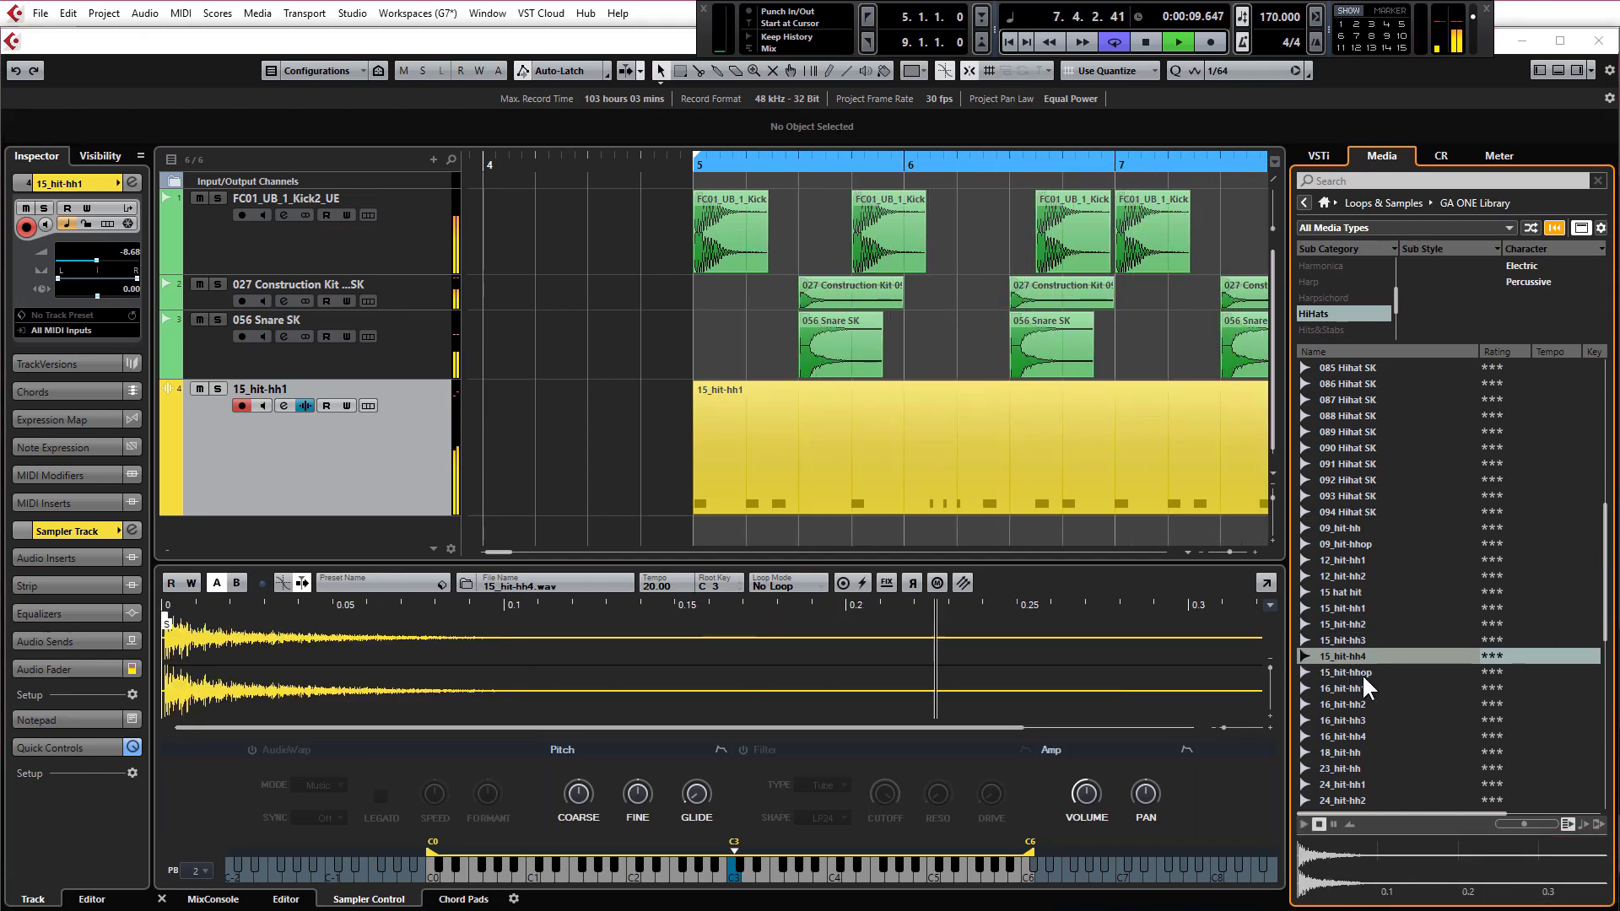
click(1354, 498)
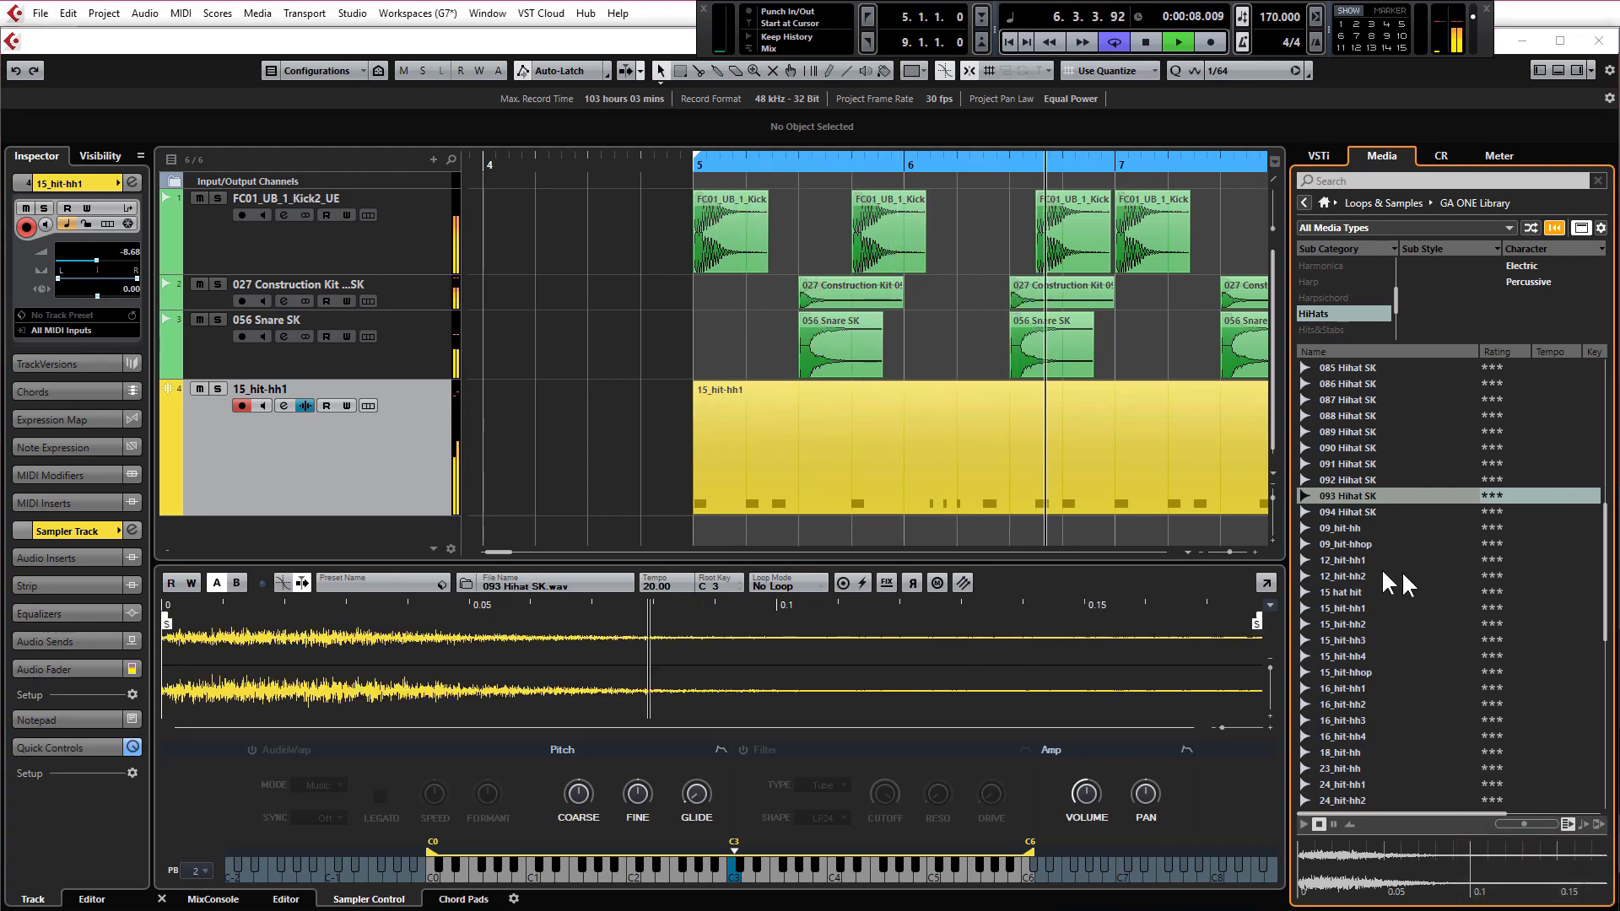
Step: Load 15_hit-hh1 back into the sampler track and stop playback
click(1350, 608)
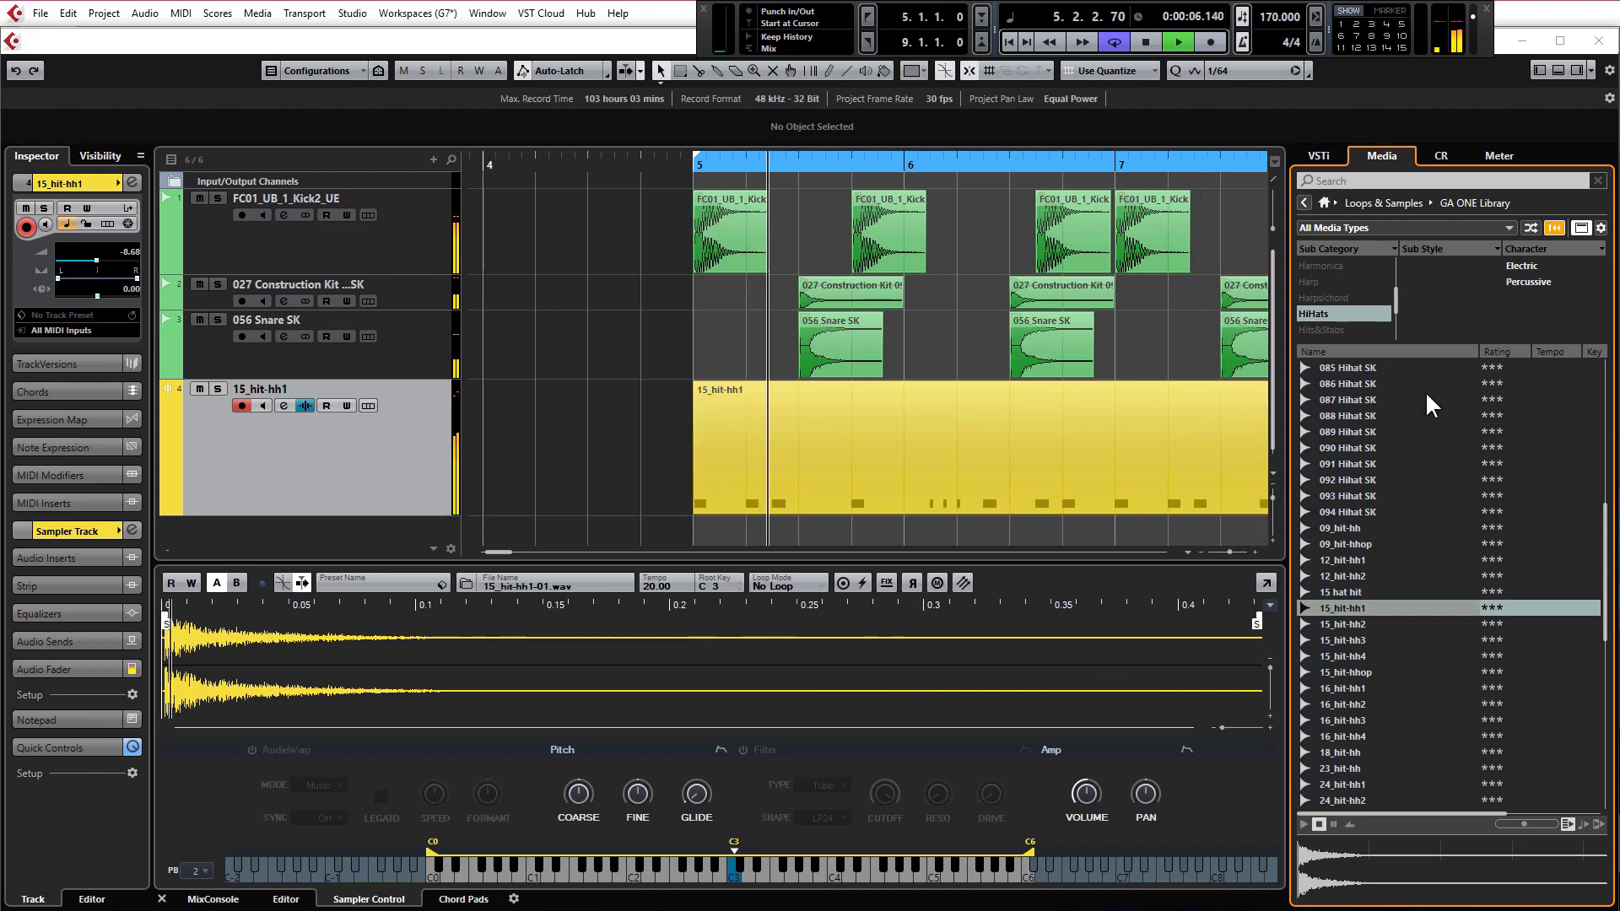
key(space)
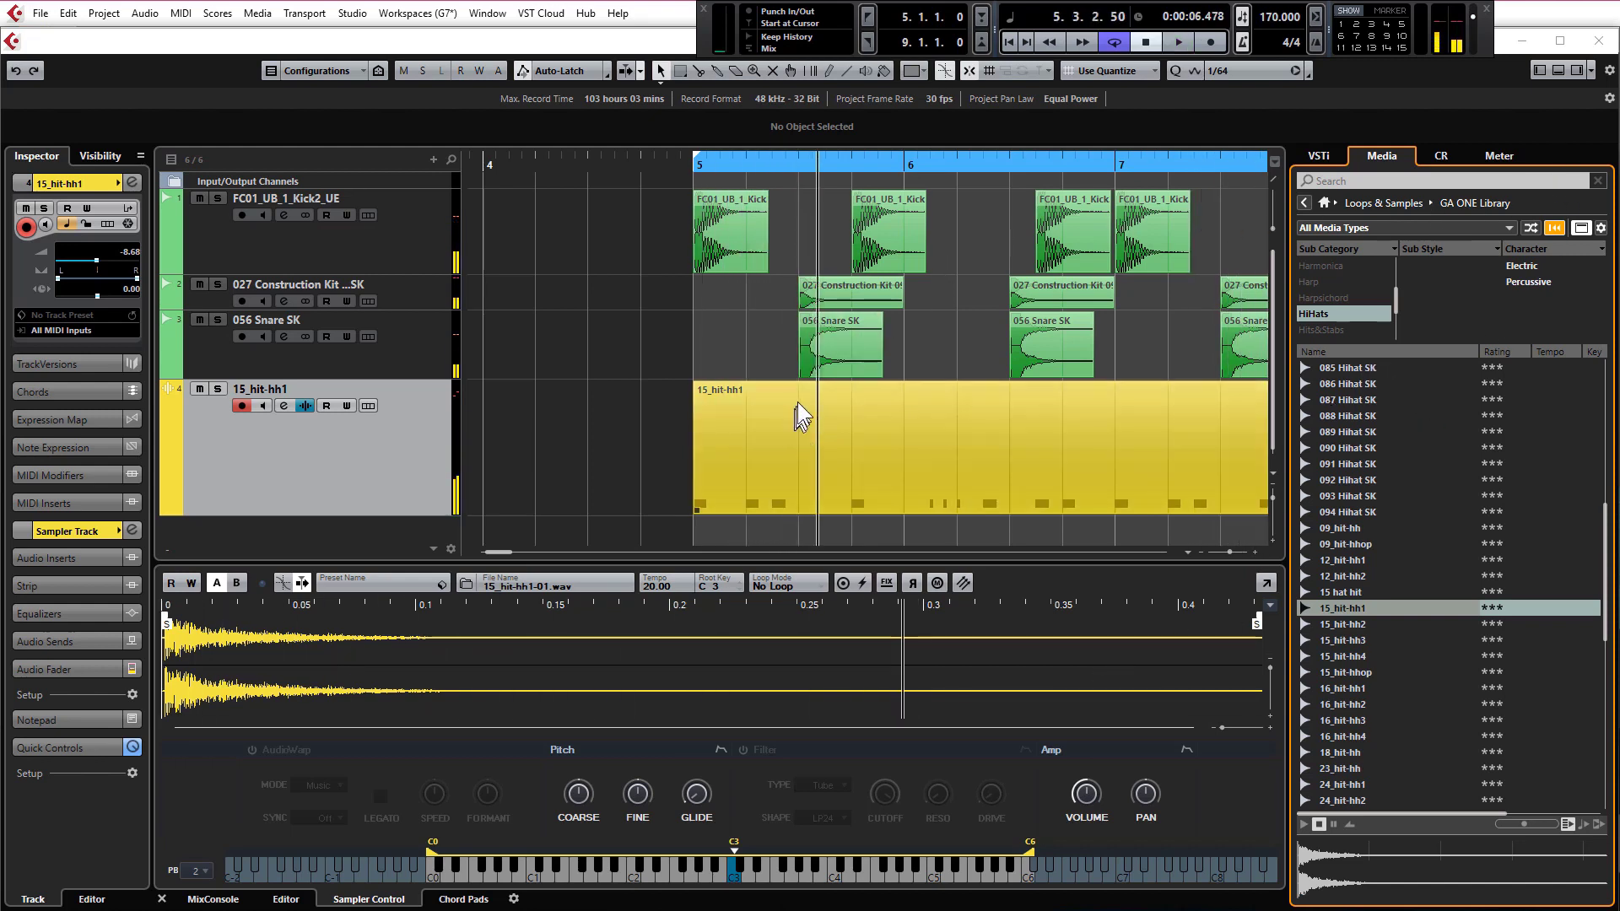
click(635, 423)
key(g)
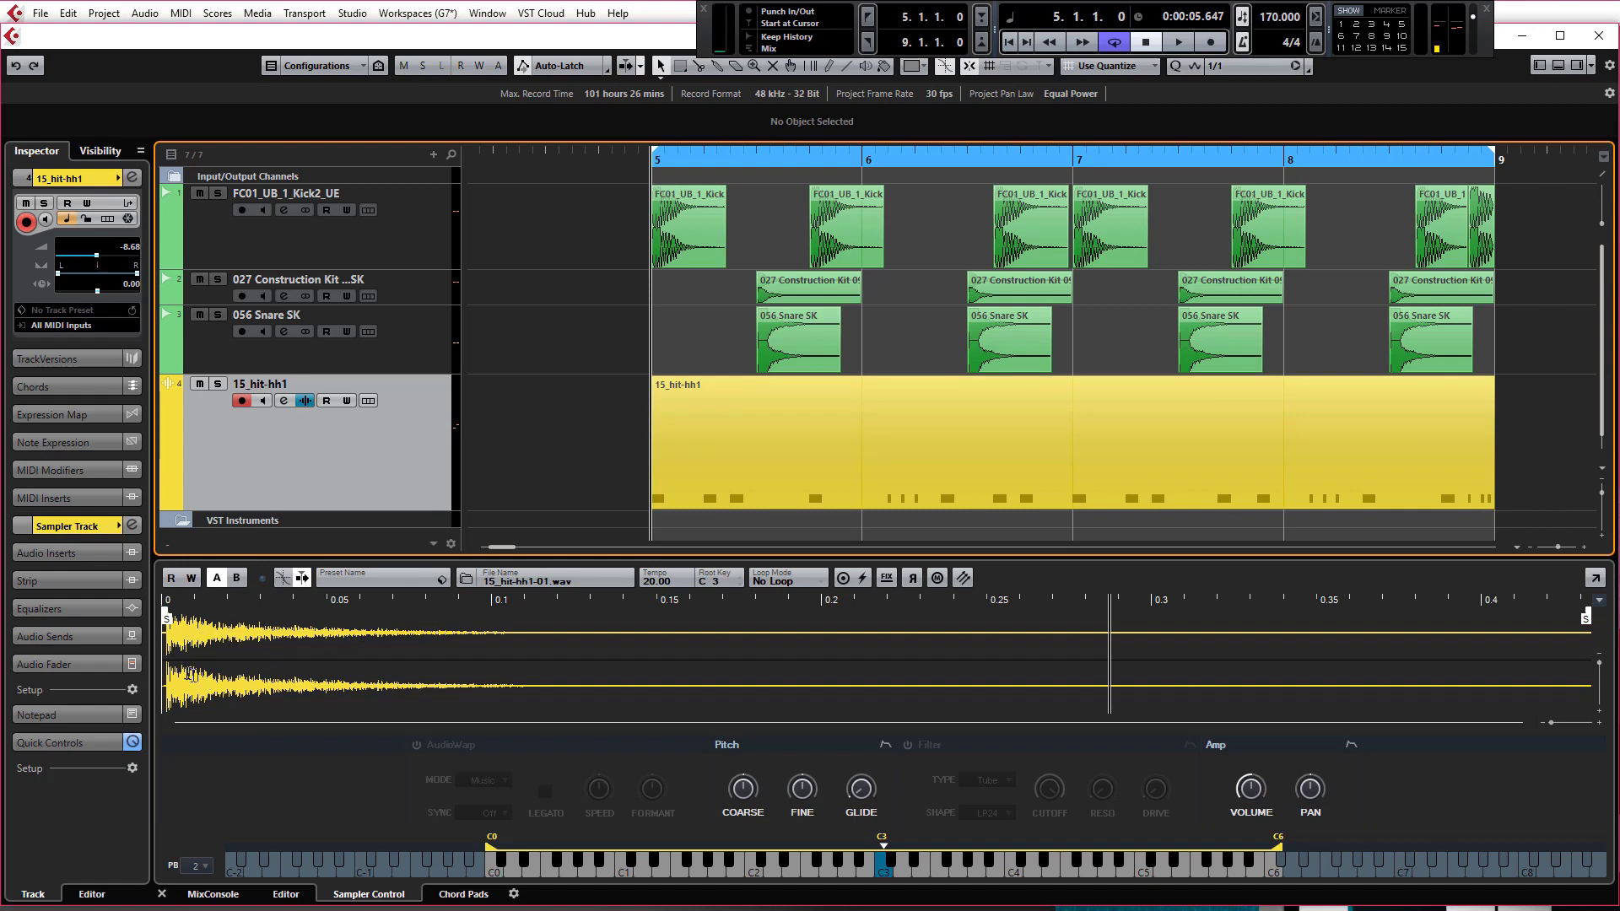
key(h)
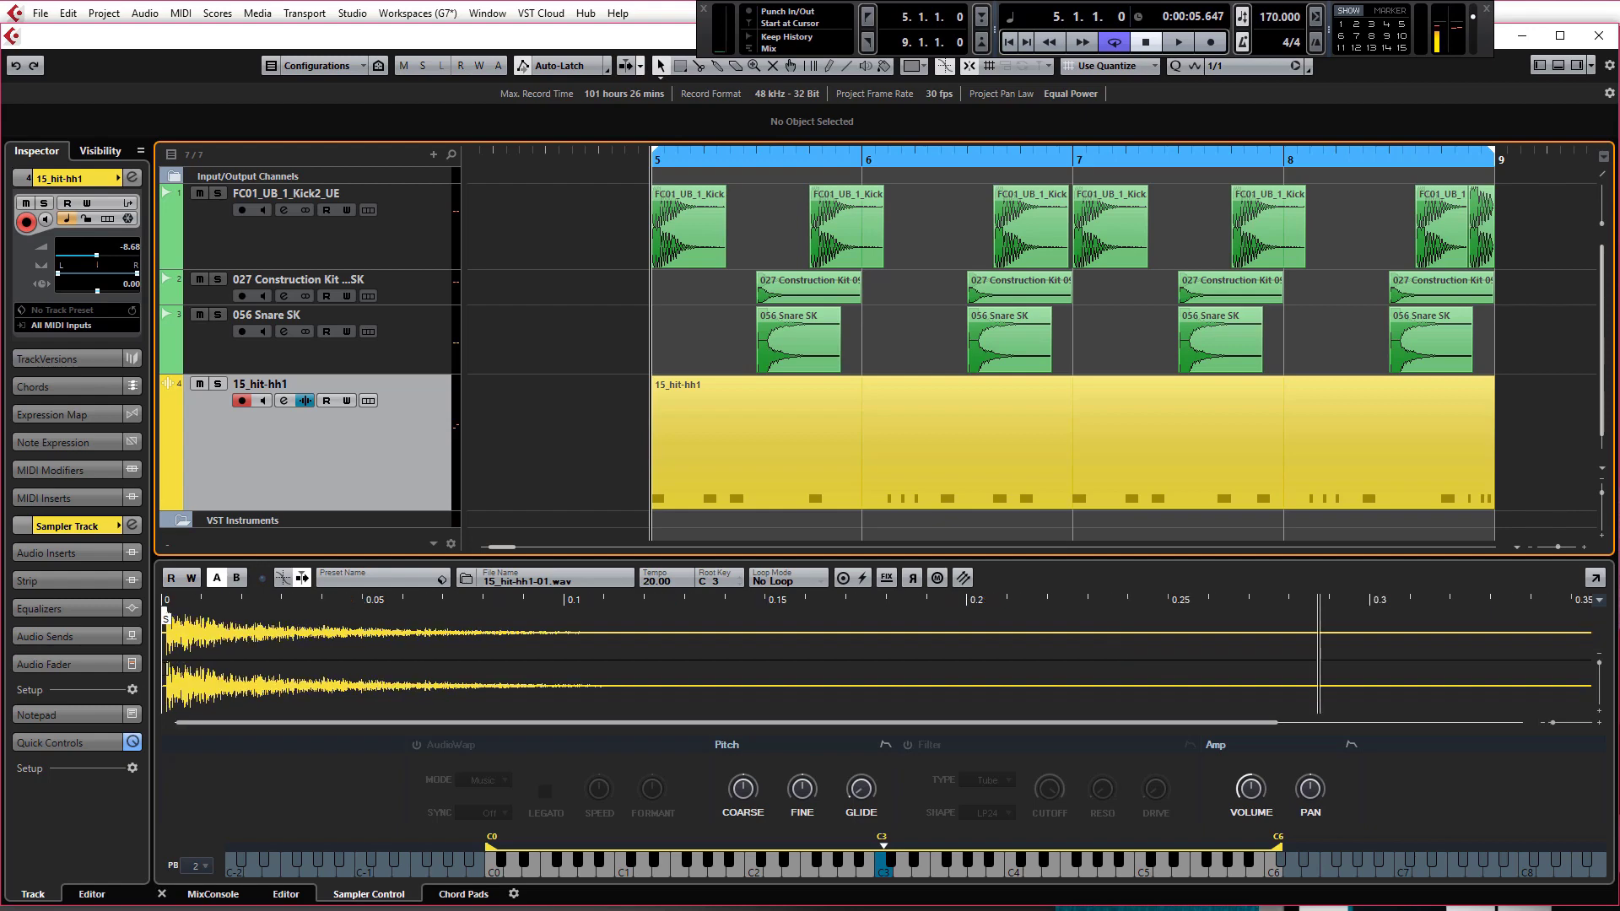
Step: Set the sample start of 15_hit-hh1 to about 0.0015 s, trimming the silence before the hi-hat's first transient
key(h)
key(h)
key(h)
key(h)
key(h)
key(h)
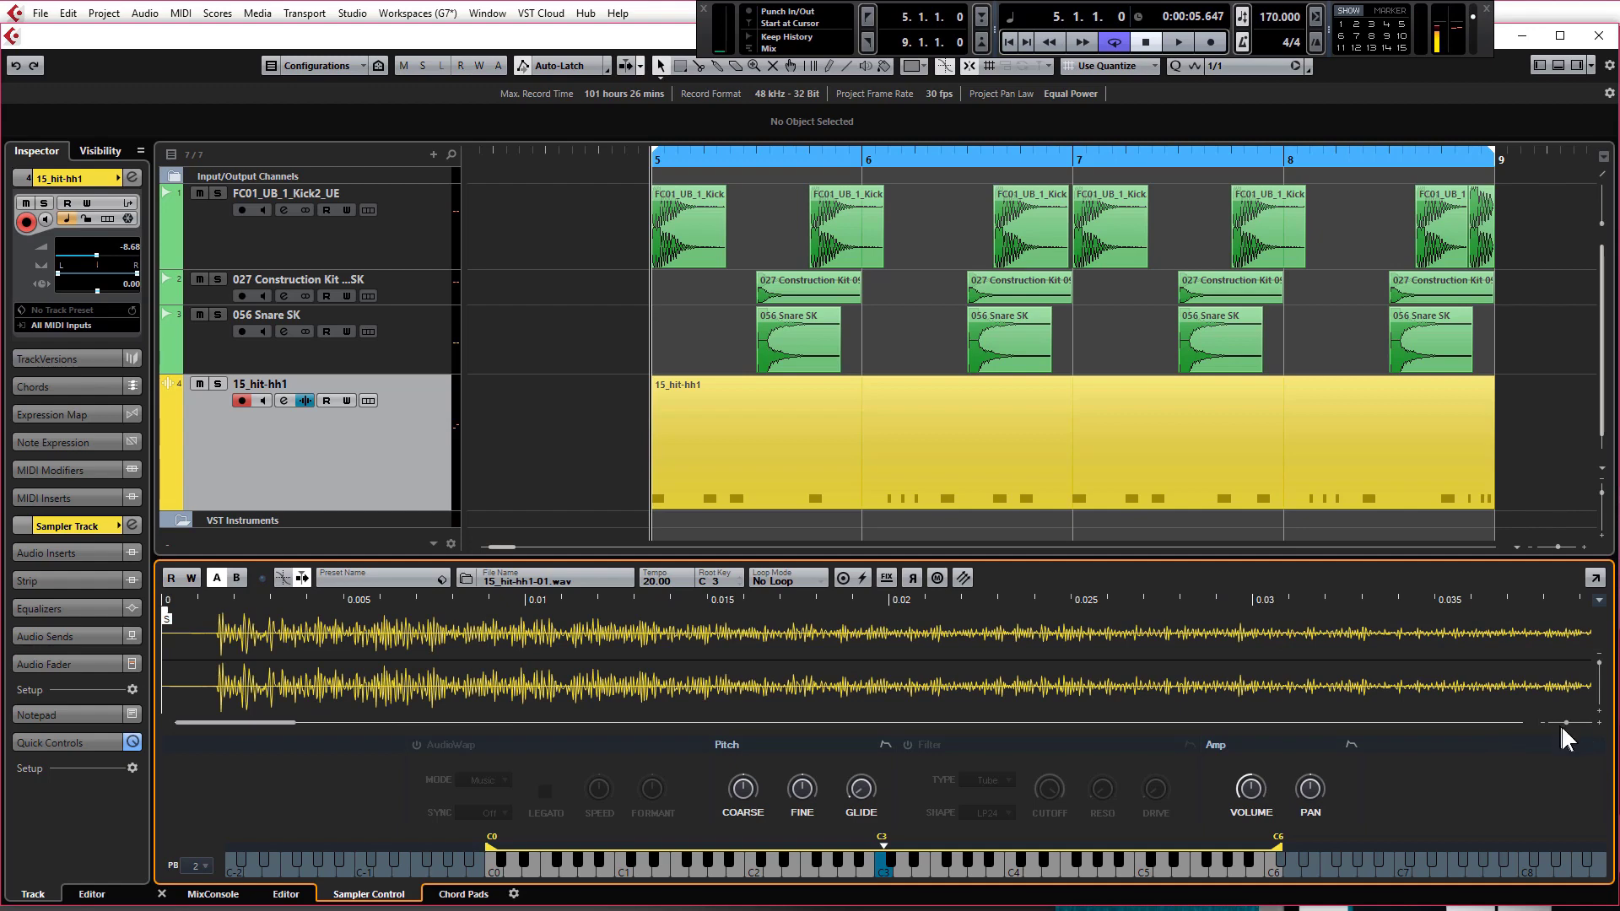
key(h)
key(h)
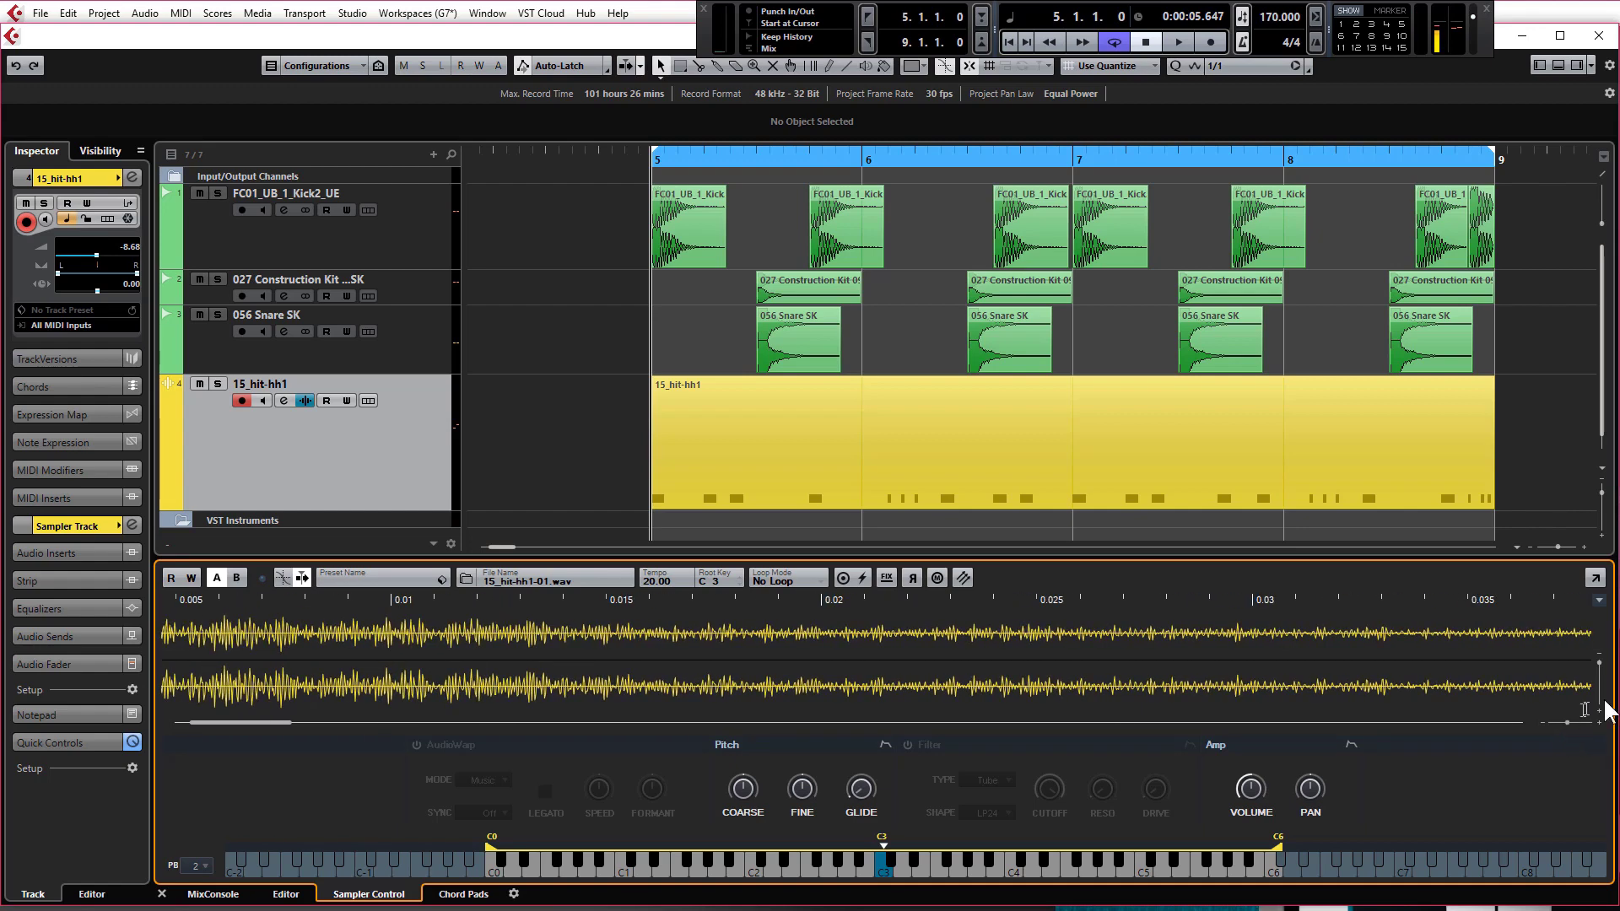
scroll(241, 620, left, 3)
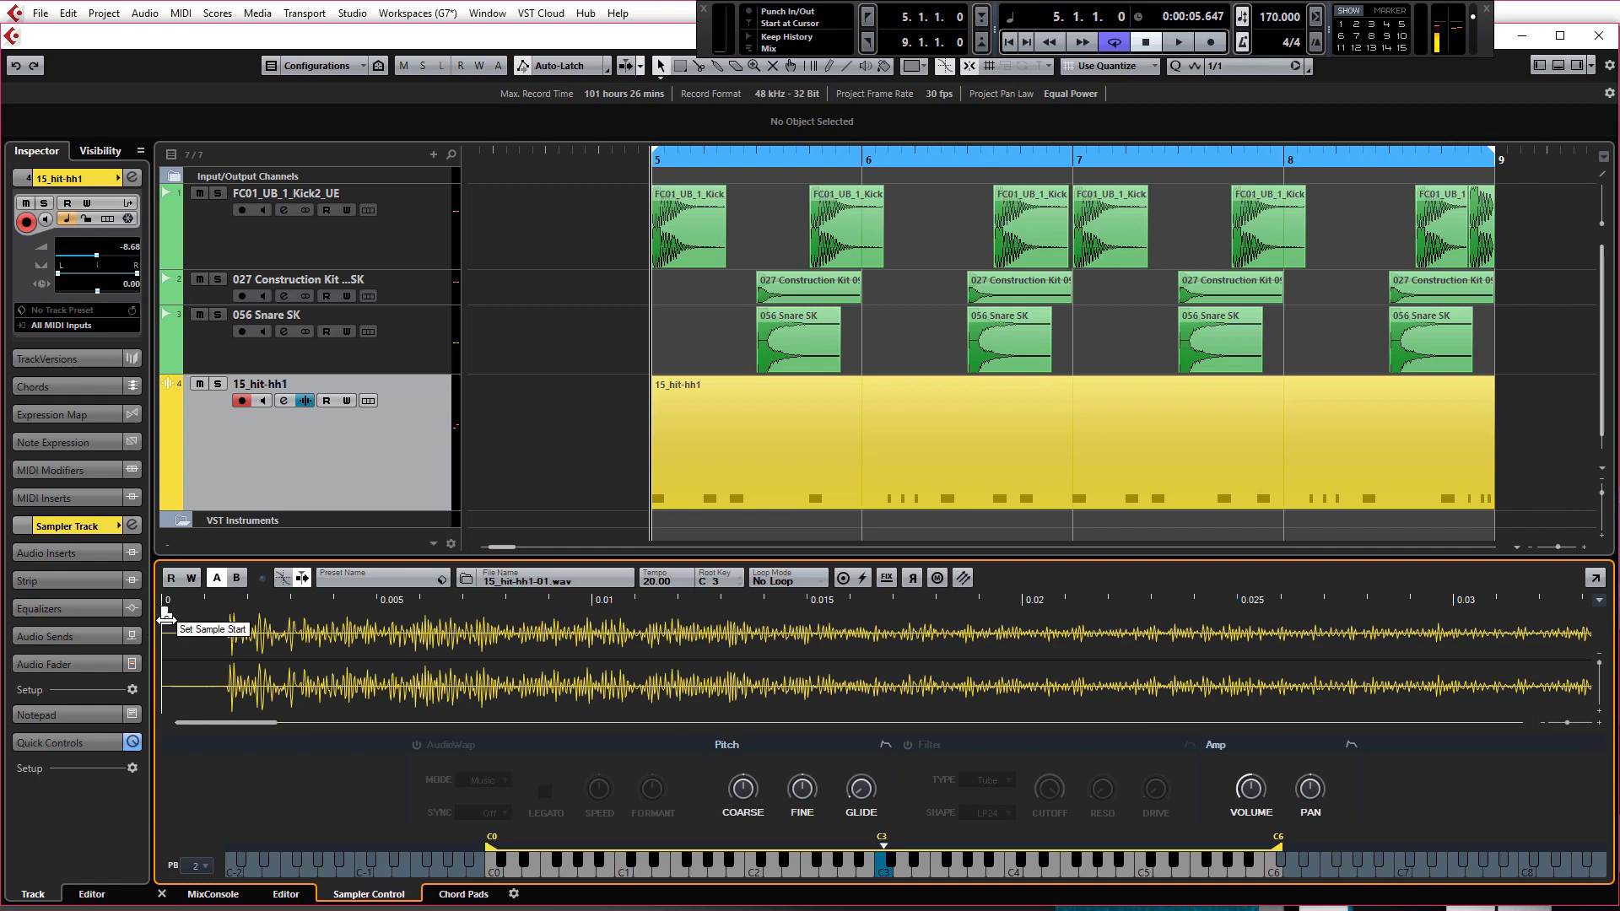
drag(166, 618, 221, 618)
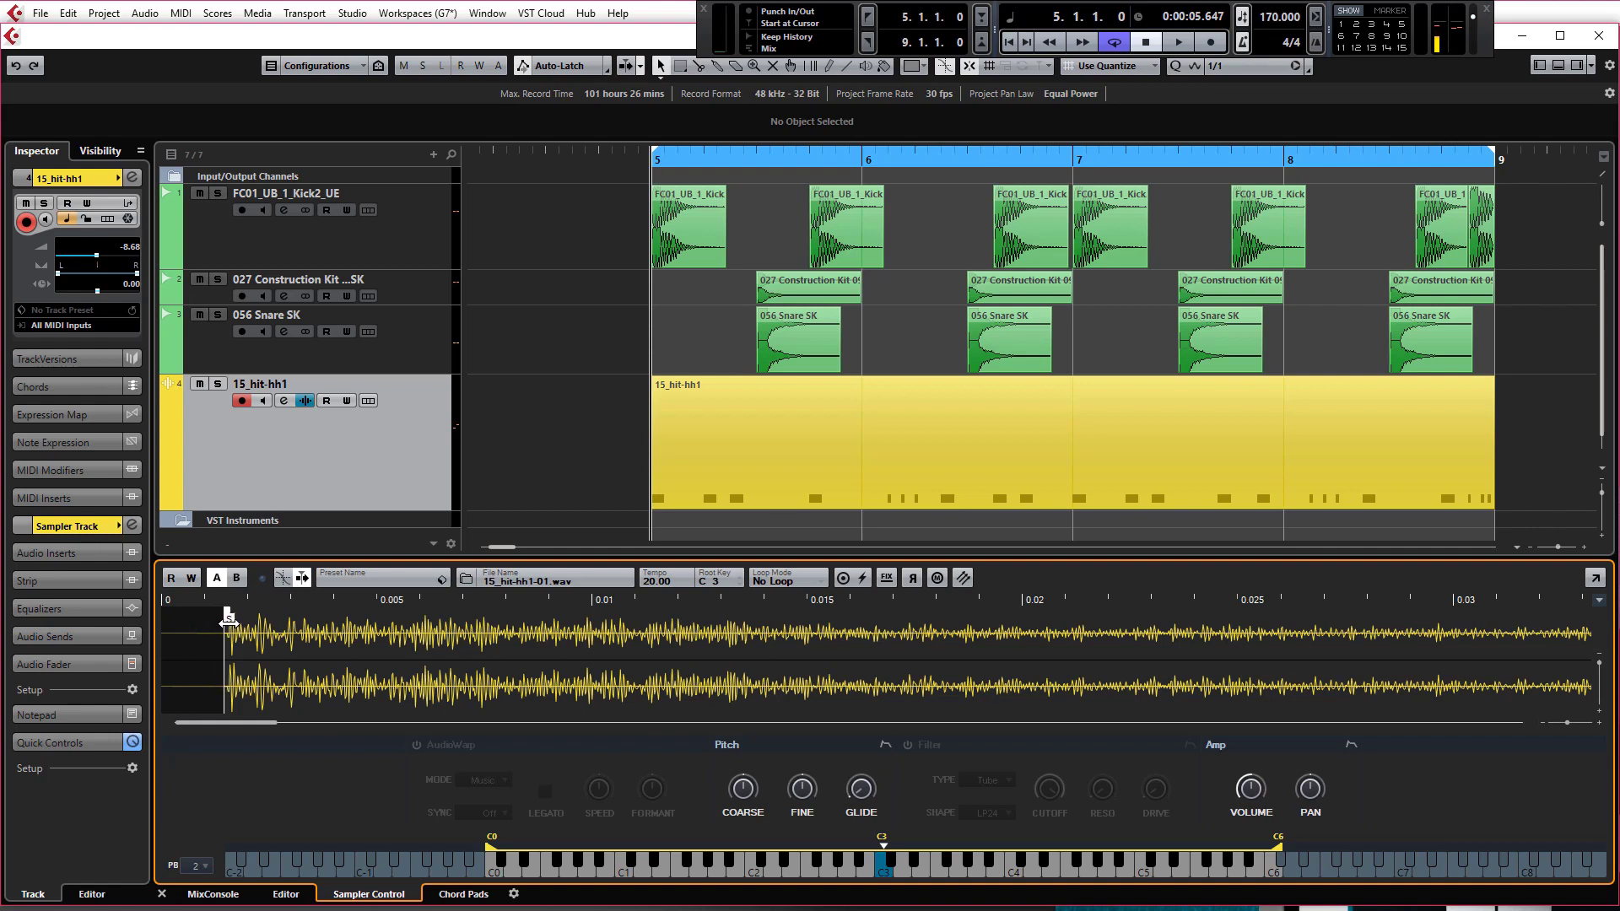
Step: Enable zero-crossing snapping for the sample and fine-tune its start marker at the onset of the hi-hat hit
click(283, 578)
mouse_move(230, 621)
mouse_down()
mouse_move(256, 622)
mouse_move(234, 621)
mouse_up()
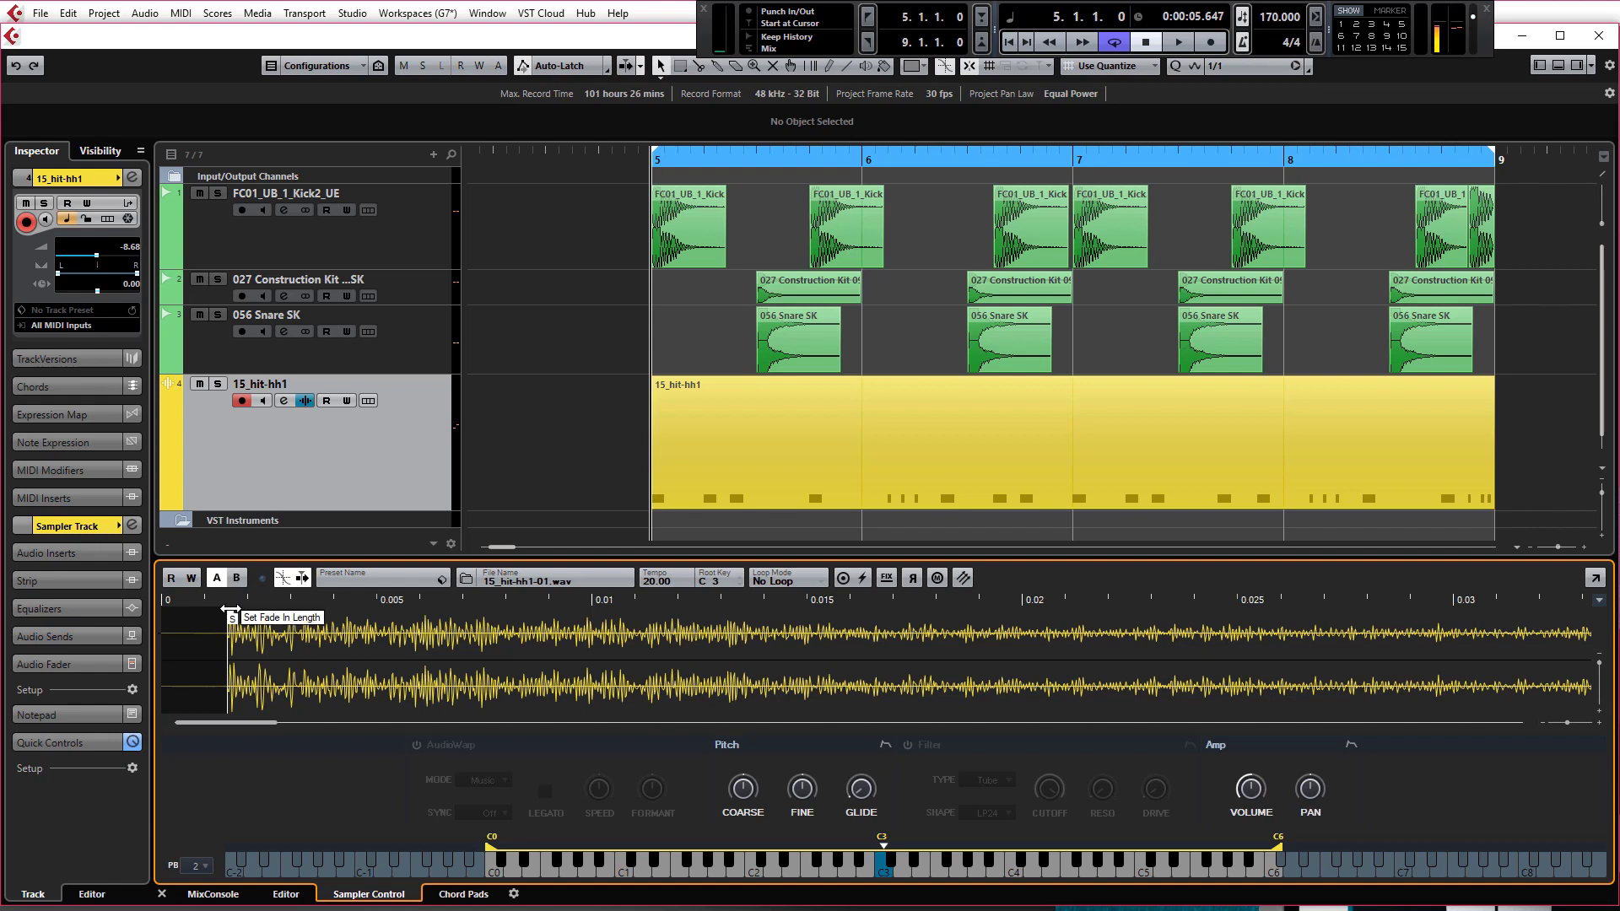
drag(230, 610, 221, 609)
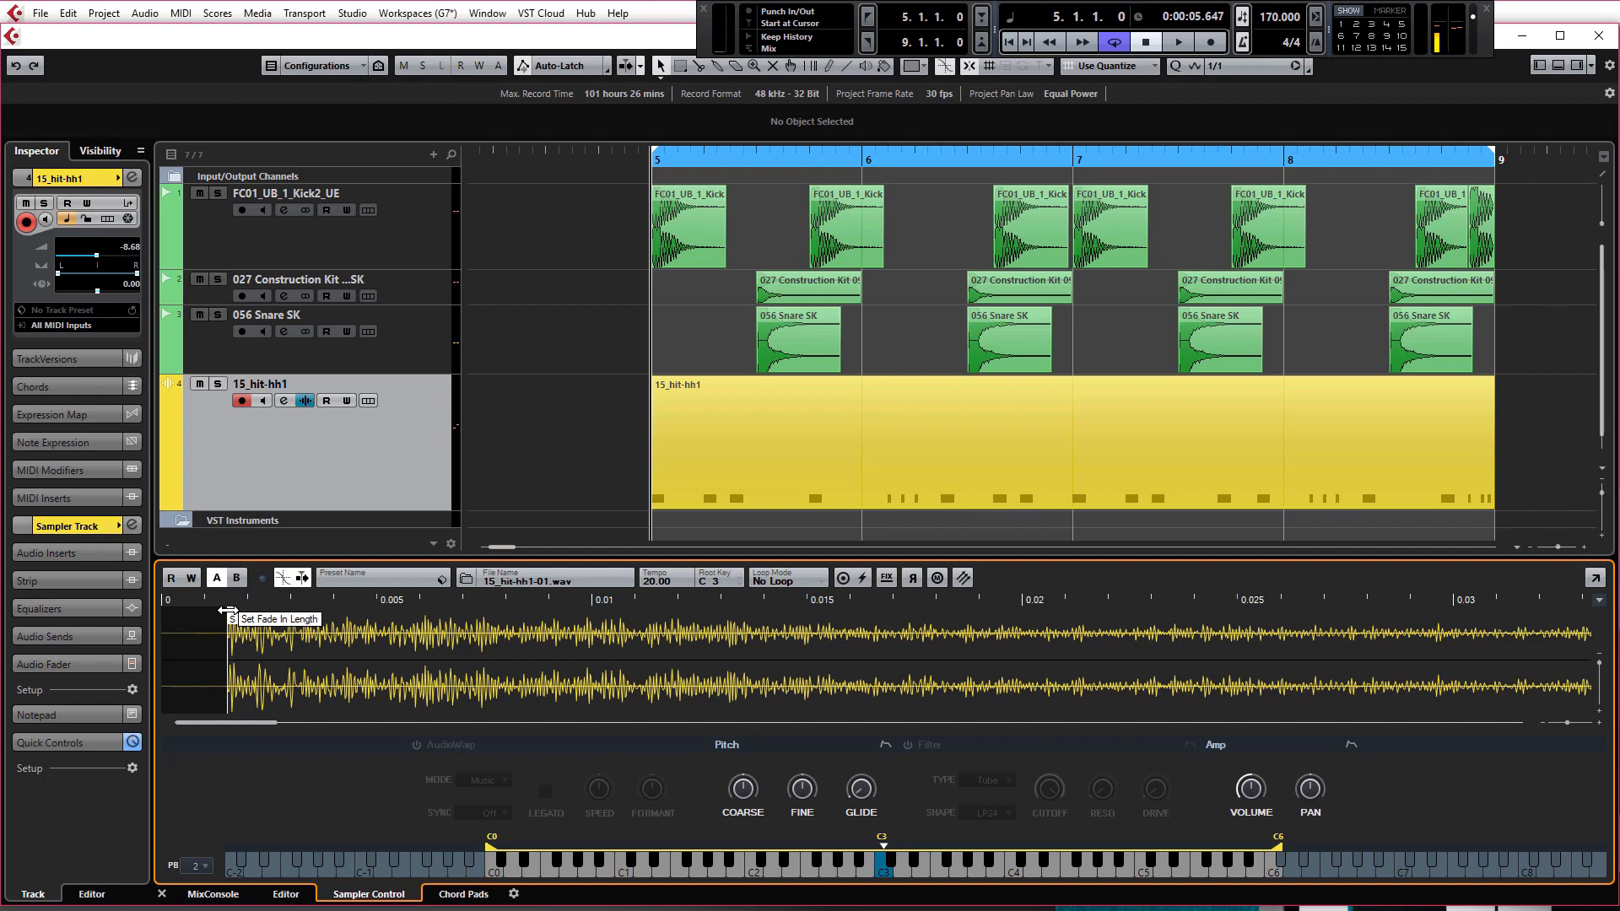
mouse_move(228, 610)
mouse_down()
mouse_move(468, 596)
mouse_move(205, 598)
mouse_up()
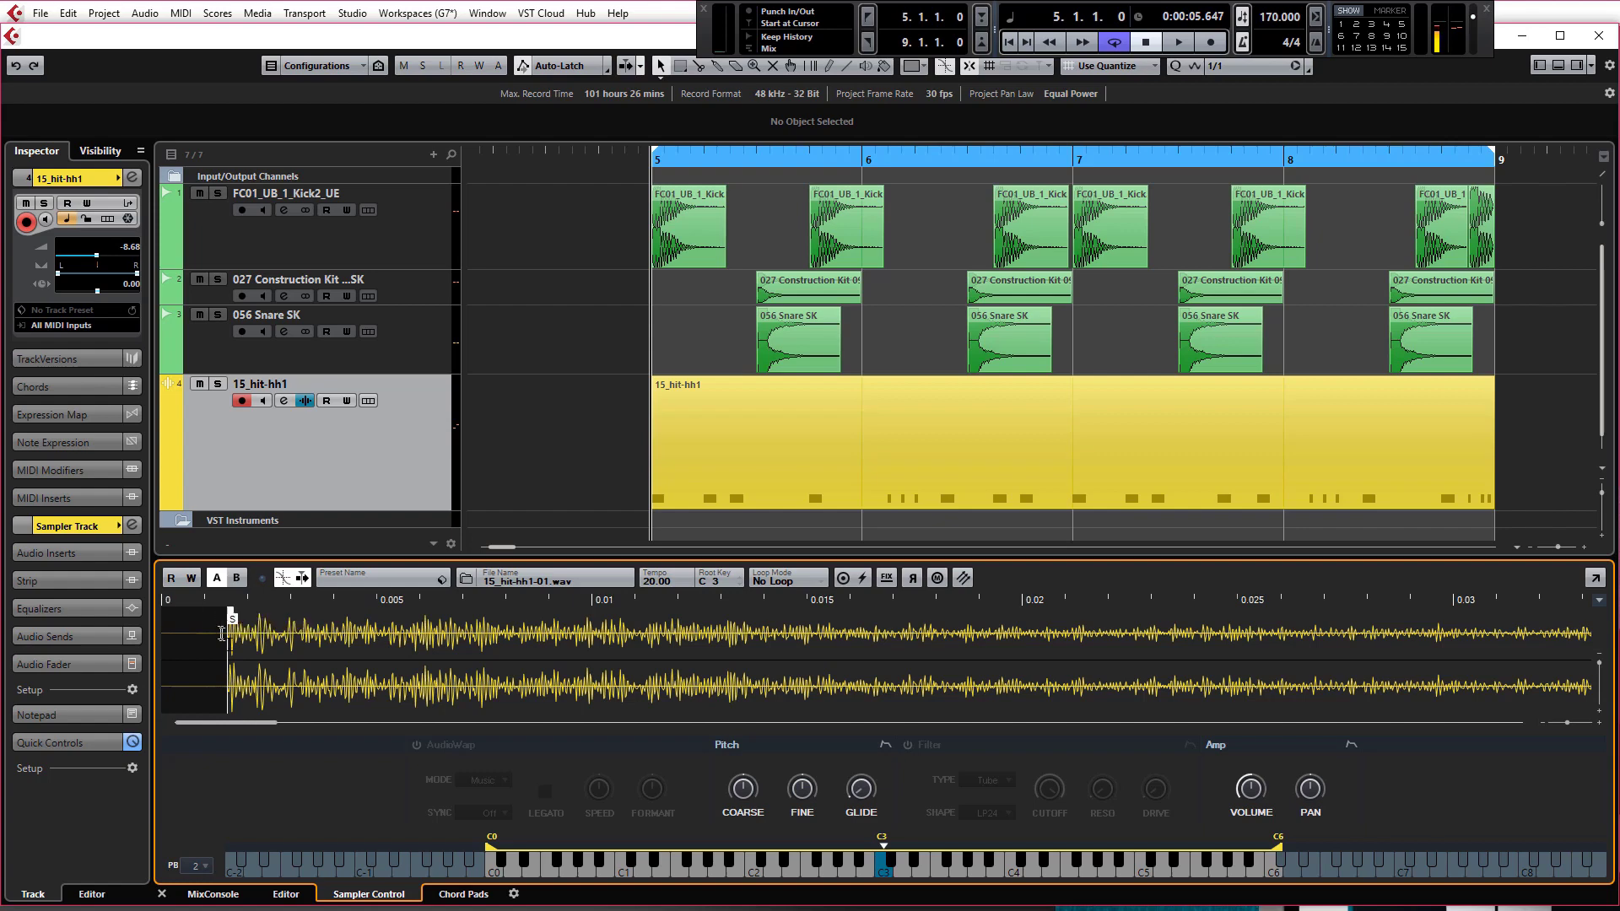
Step: Play the full drum pattern from just before bar 5 with the trimmed hi-hat and stop playback around bar 7
click(651, 161)
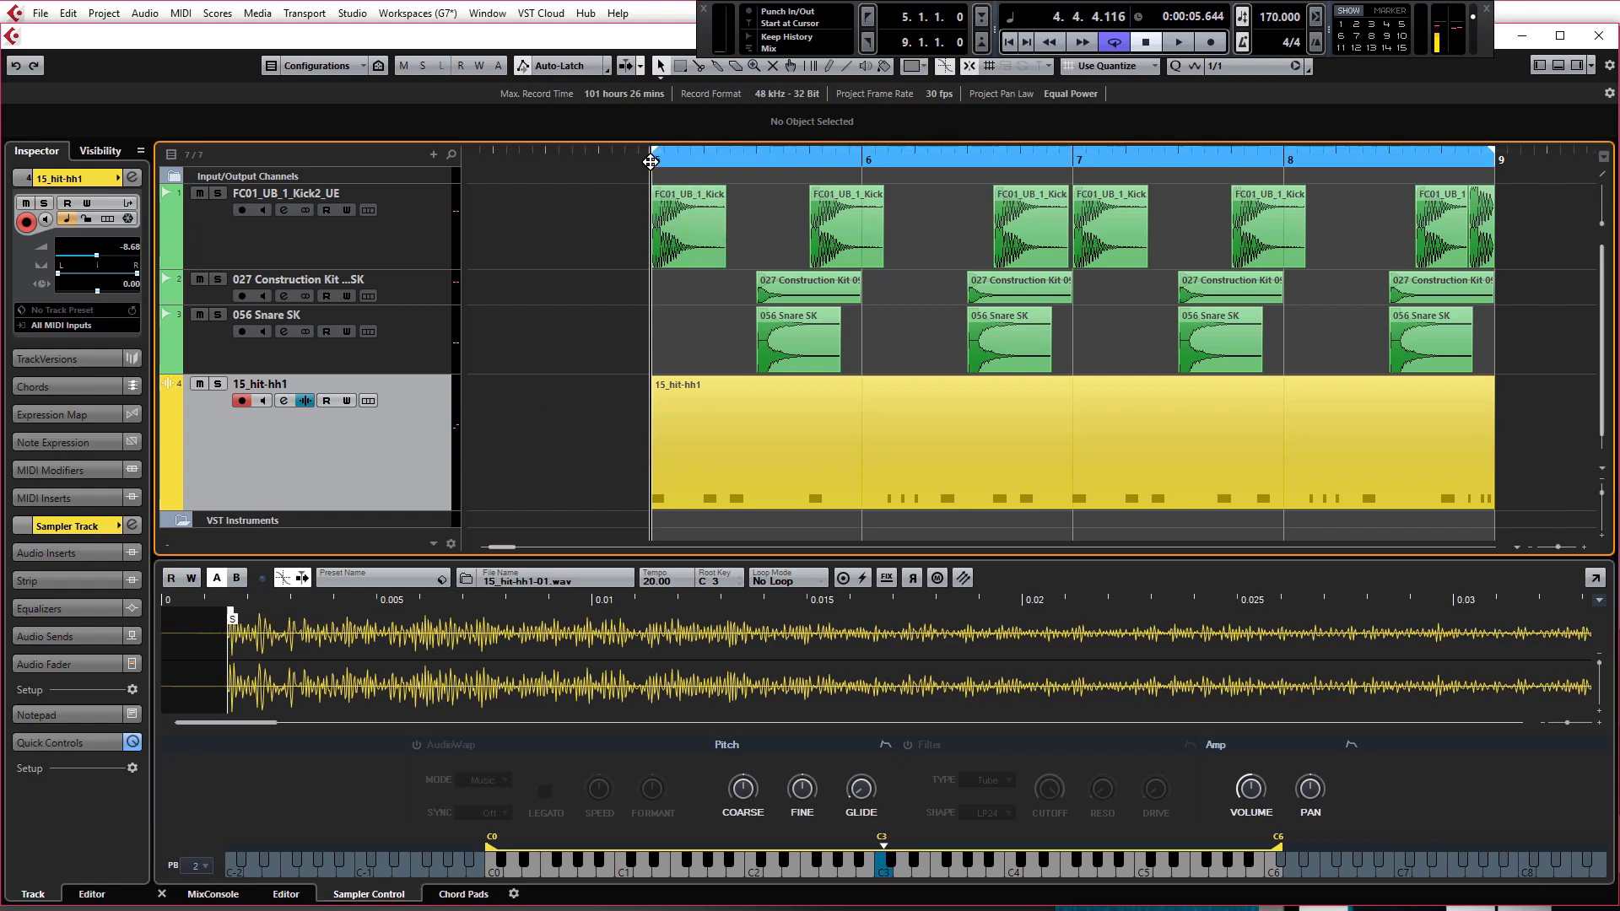
key(space)
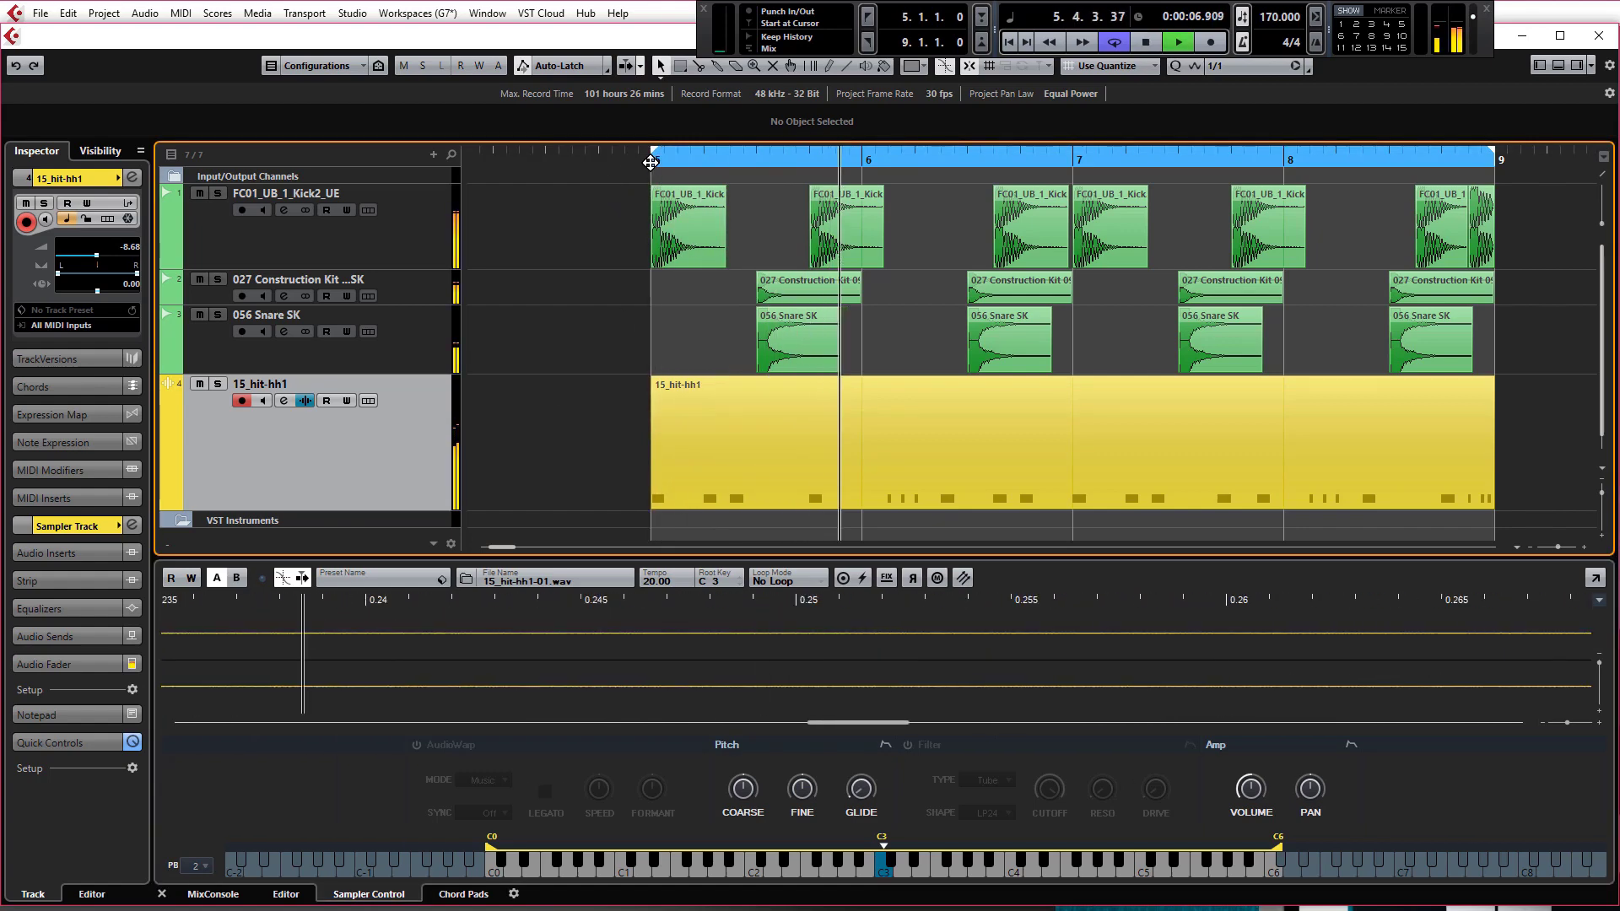
key(space)
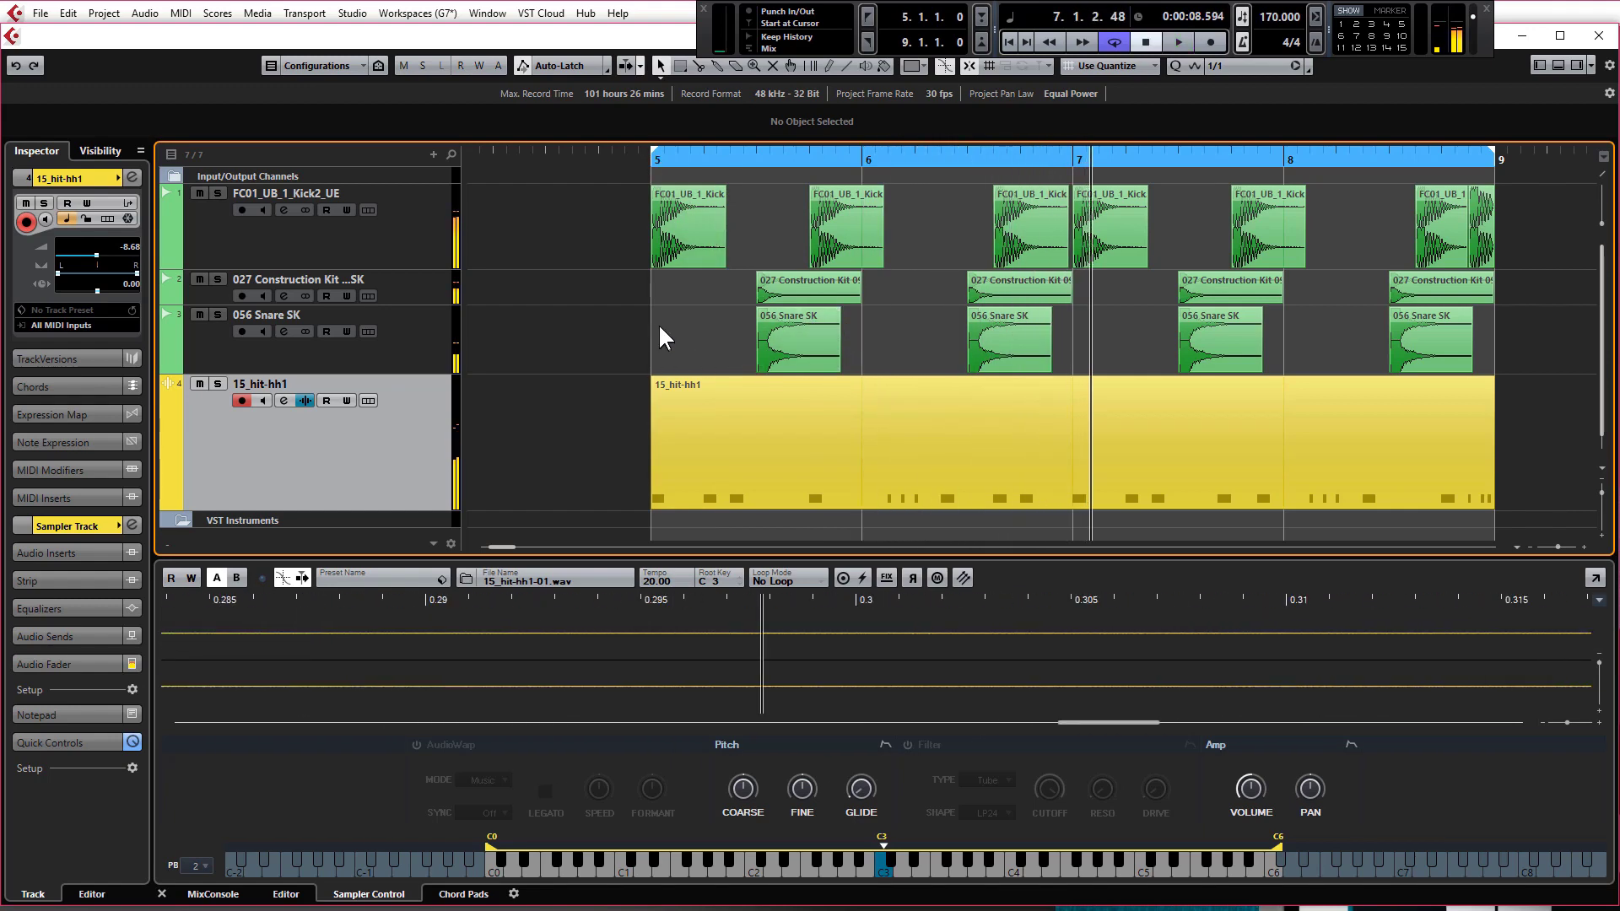